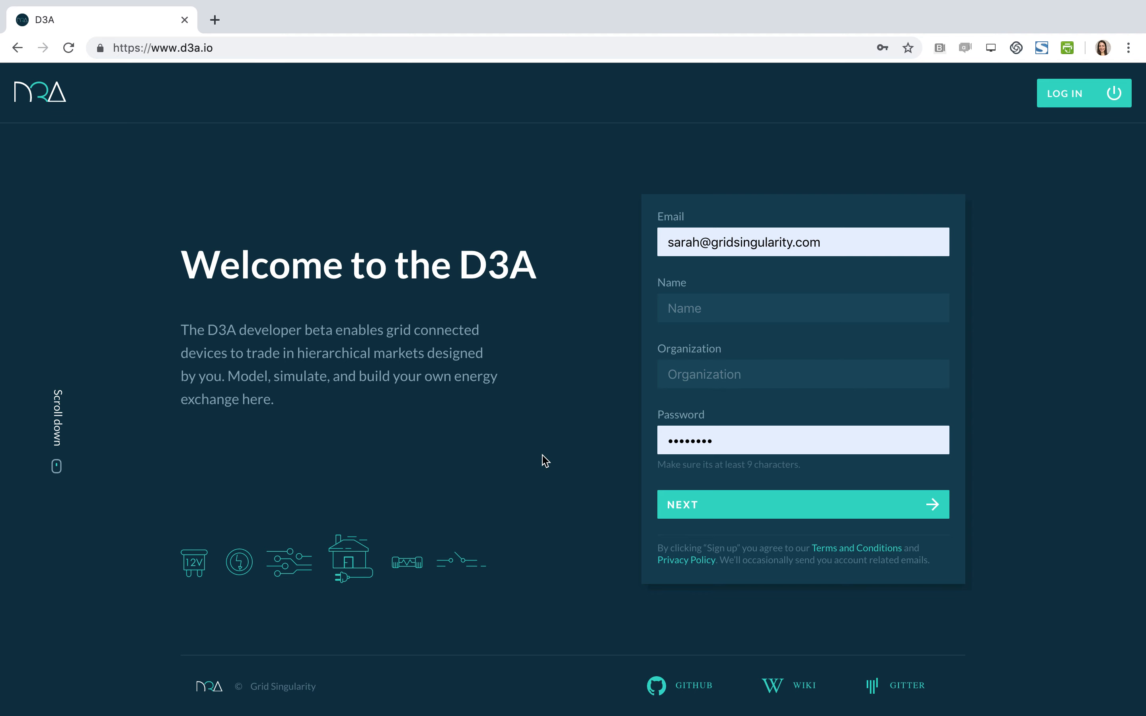
Open the D3A wiki from the home page and view its User Interface (d3a.io) documentation page.
{"action": "scroll", "coordinate": [521, 483], "scroll_direction": "down", "scroll_amount": 3}
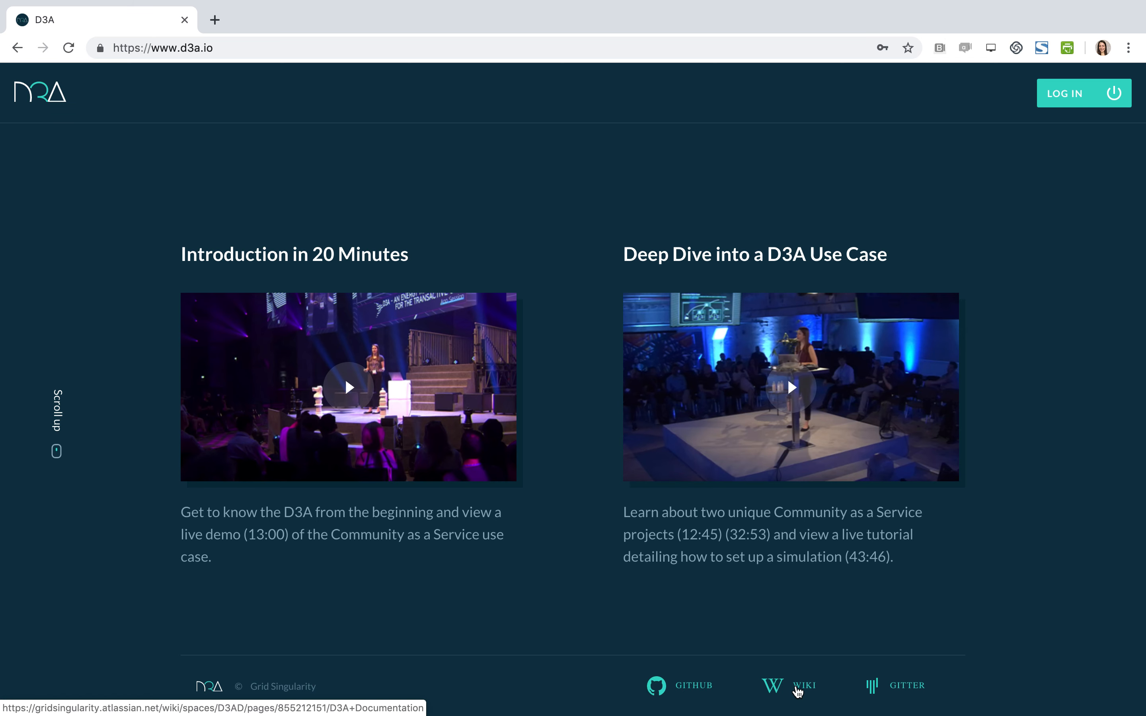
{"action": "left_click", "coordinate": [797, 691]}
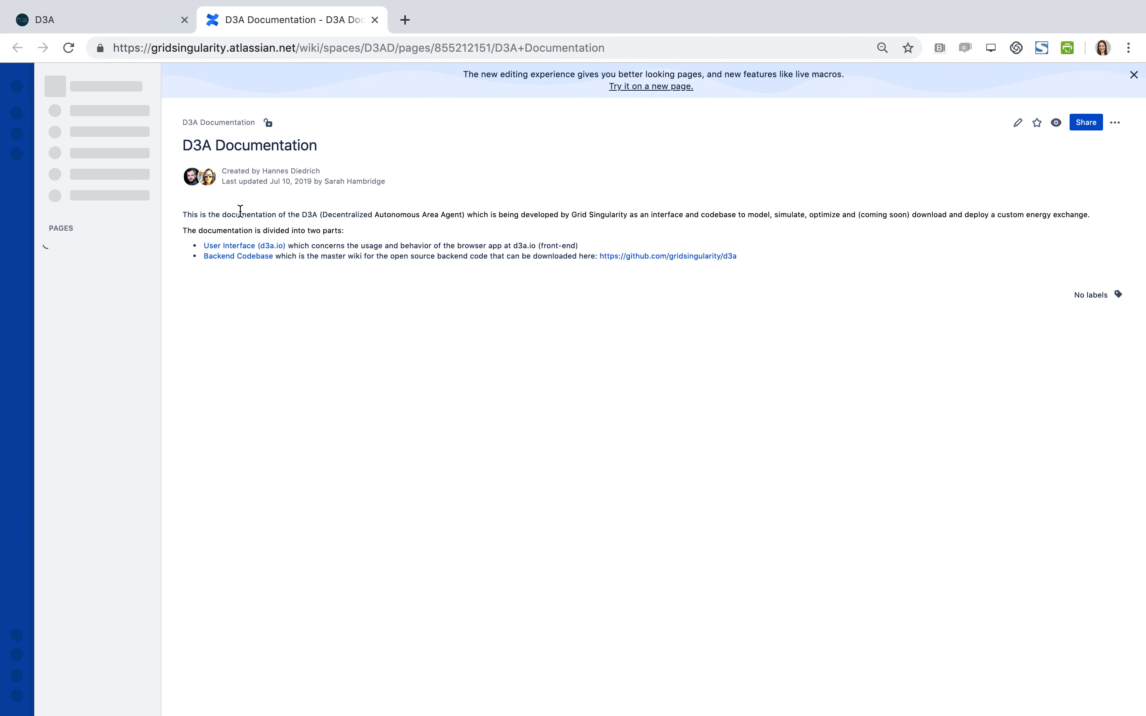
{"action": "left_click", "coordinate": [236, 246]}
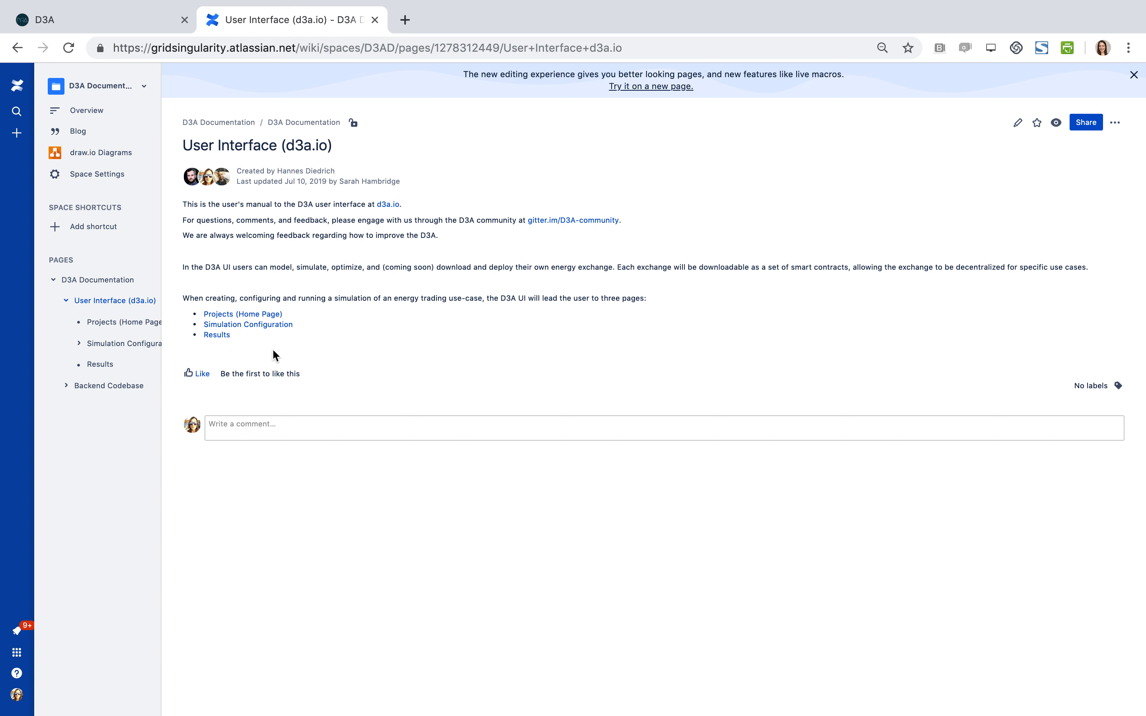
View the D3A community welcome chat on Gitter, and return to the D3A home page with the extra pages closed.
{"action": "left_click", "coordinate": [134, 23]}
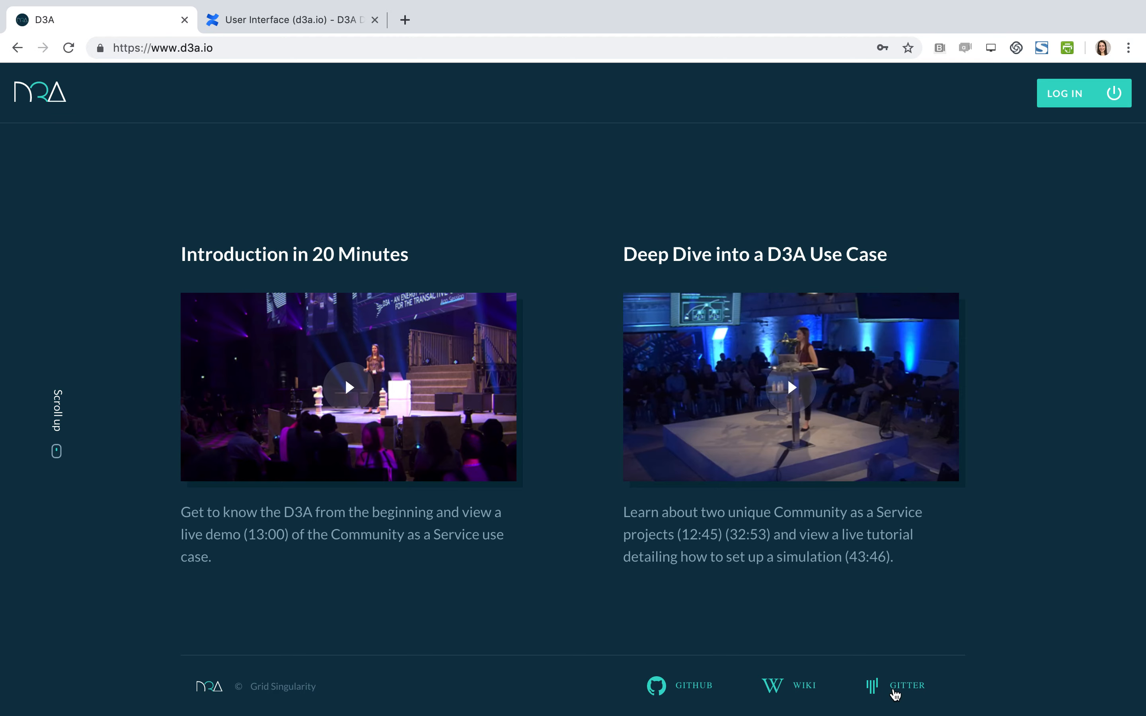
{"action": "left_click", "coordinate": [896, 694]}
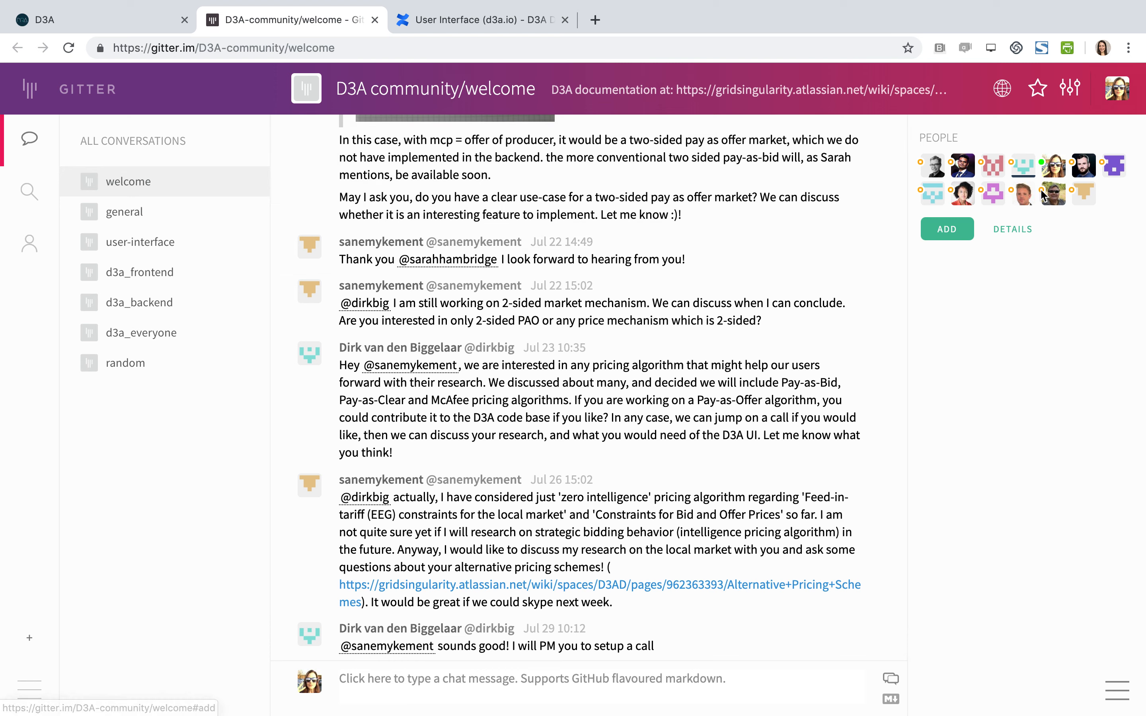
{"action": "left_click", "coordinate": [364, 686]}
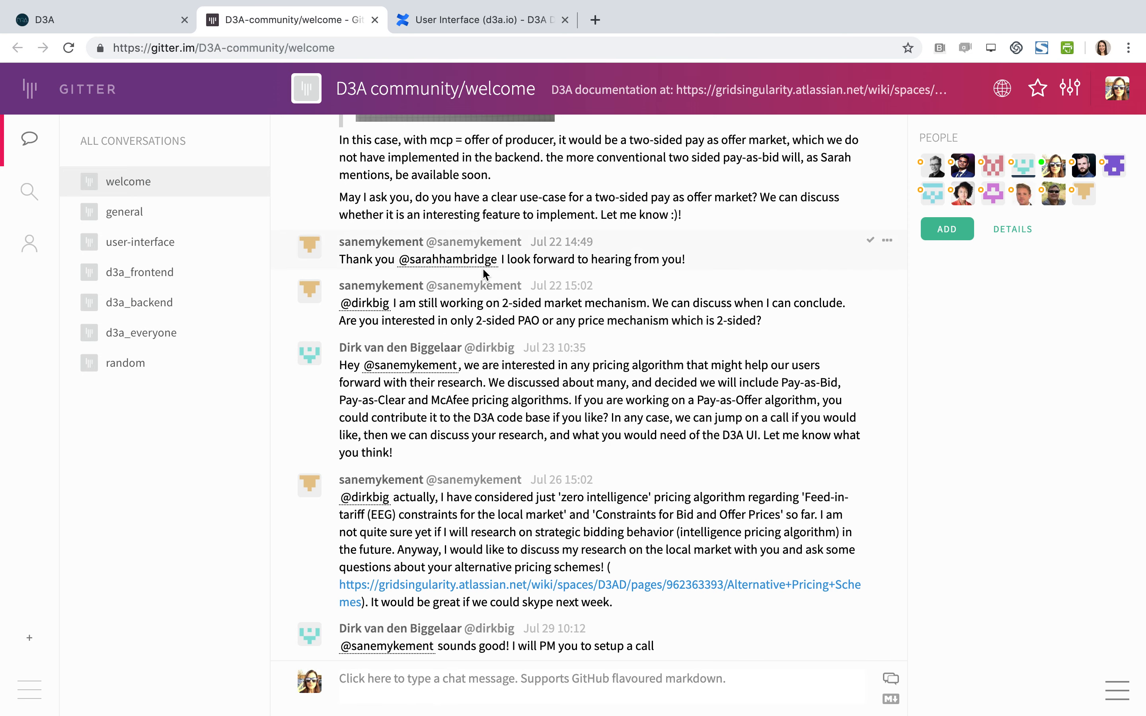
{"action": "mouse_move", "coordinate": [368, 6]}
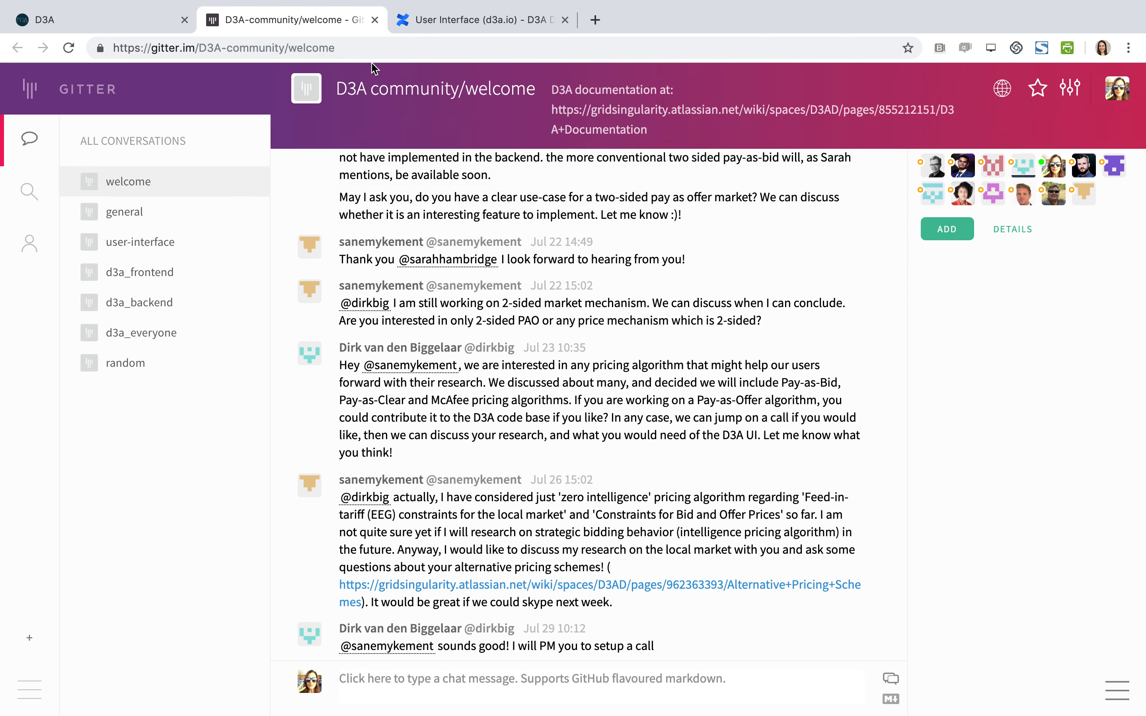
{"action": "left_click", "coordinate": [374, 20]}
{"action": "left_click", "coordinate": [374, 20]}
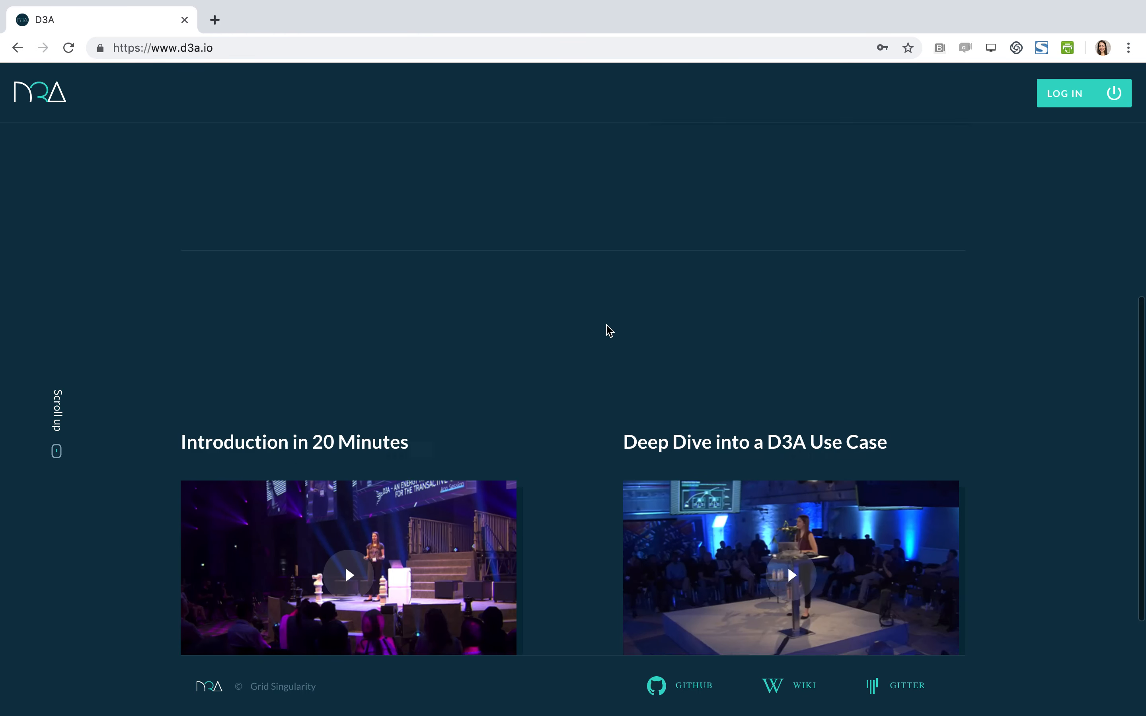
Log in to the D3A with the prefilled account credentials.
{"action": "scroll", "coordinate": [609, 330], "scroll_direction": "up", "scroll_amount": 3}
{"action": "left_click", "coordinate": [1069, 95]}
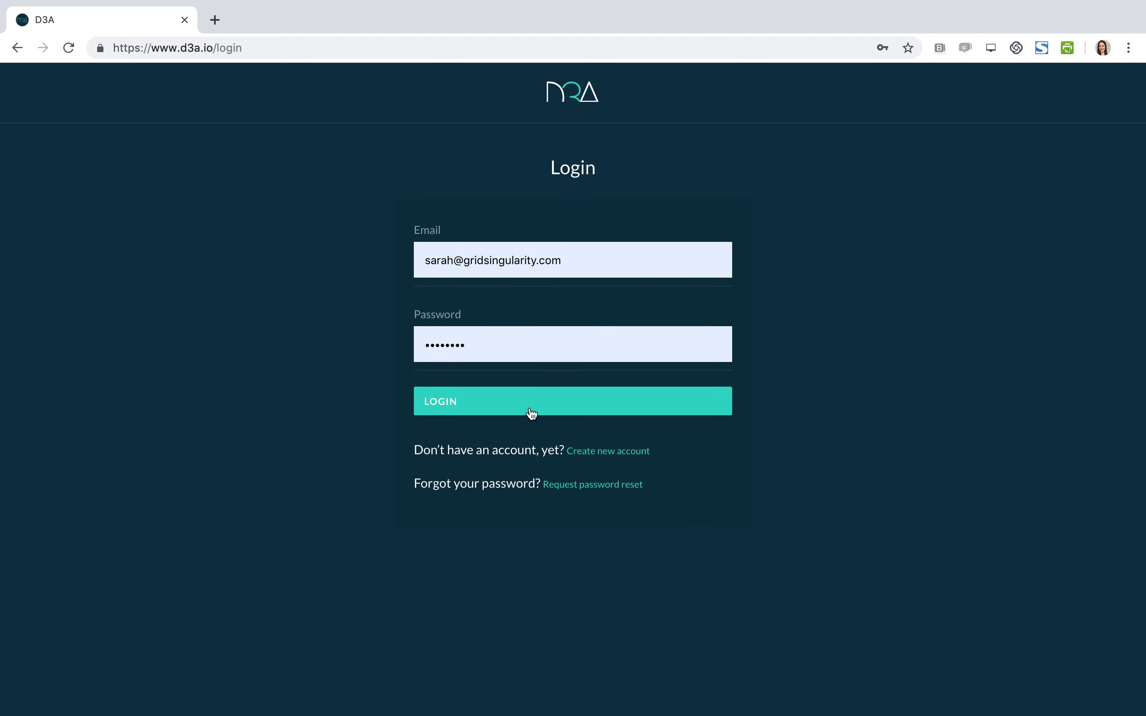
{"action": "left_click", "coordinate": [545, 405]}
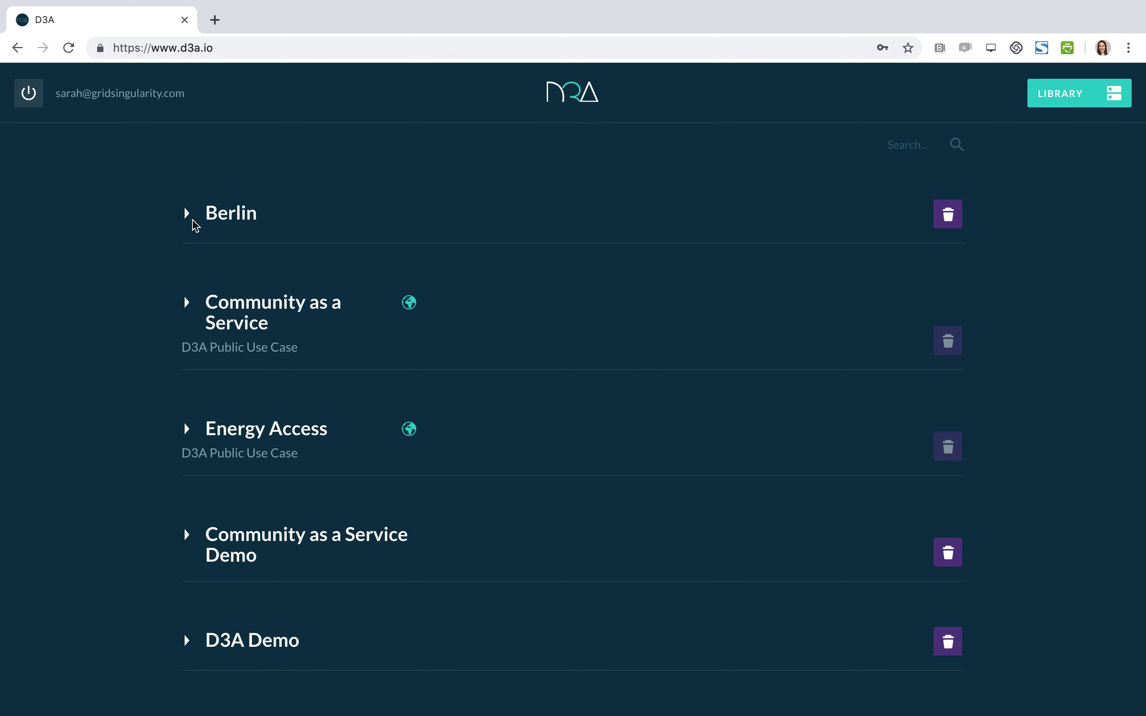
Look through the list of own projects and D3A public use cases.
{"action": "scroll", "coordinate": [169, 415], "scroll_direction": "down", "scroll_amount": 5}
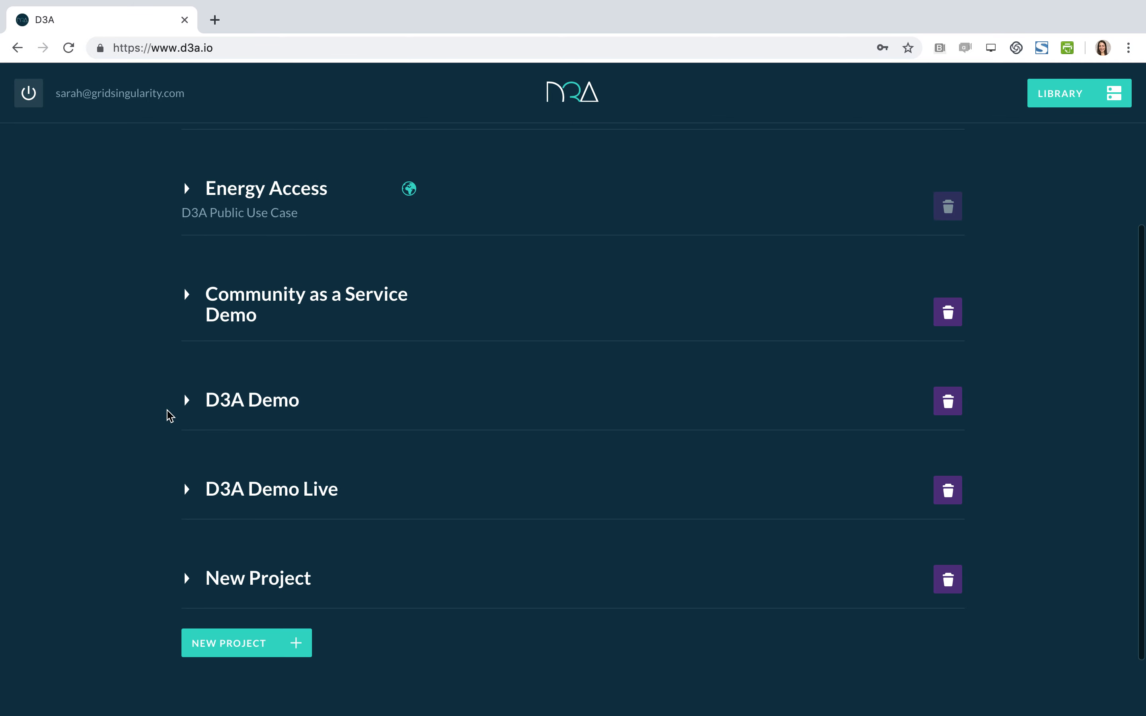
{"action": "scroll", "coordinate": [170, 415], "scroll_direction": "up", "scroll_amount": 5}
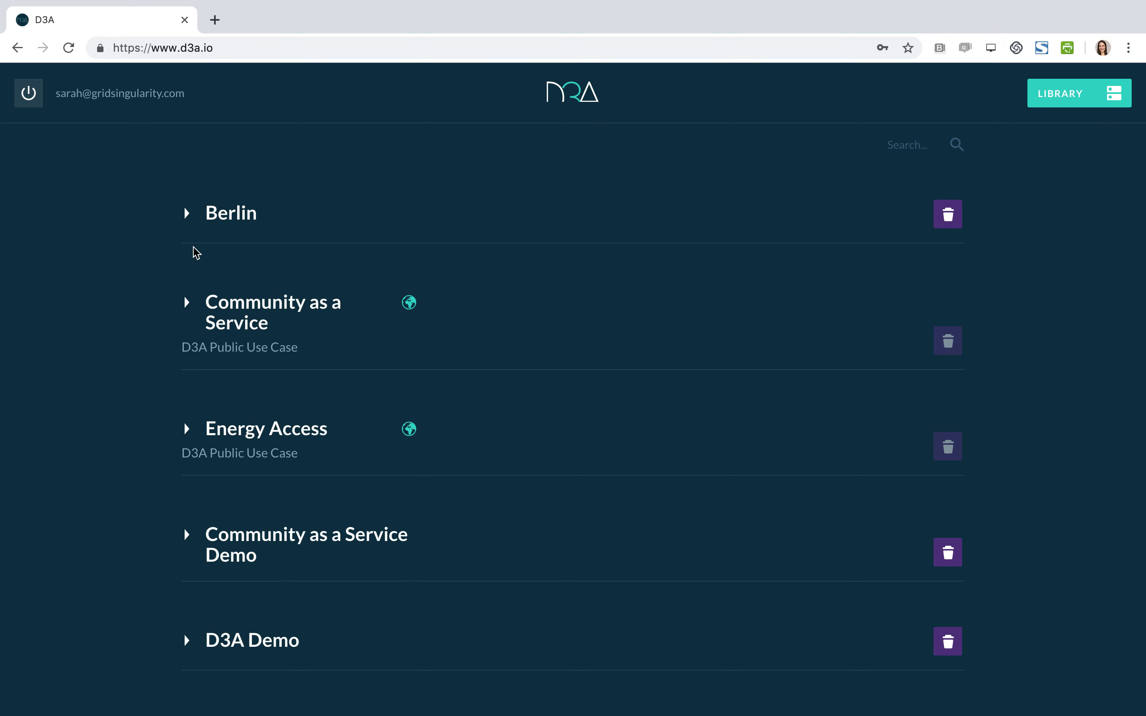
{"action": "scroll", "coordinate": [173, 560], "scroll_direction": "down", "scroll_amount": 4}
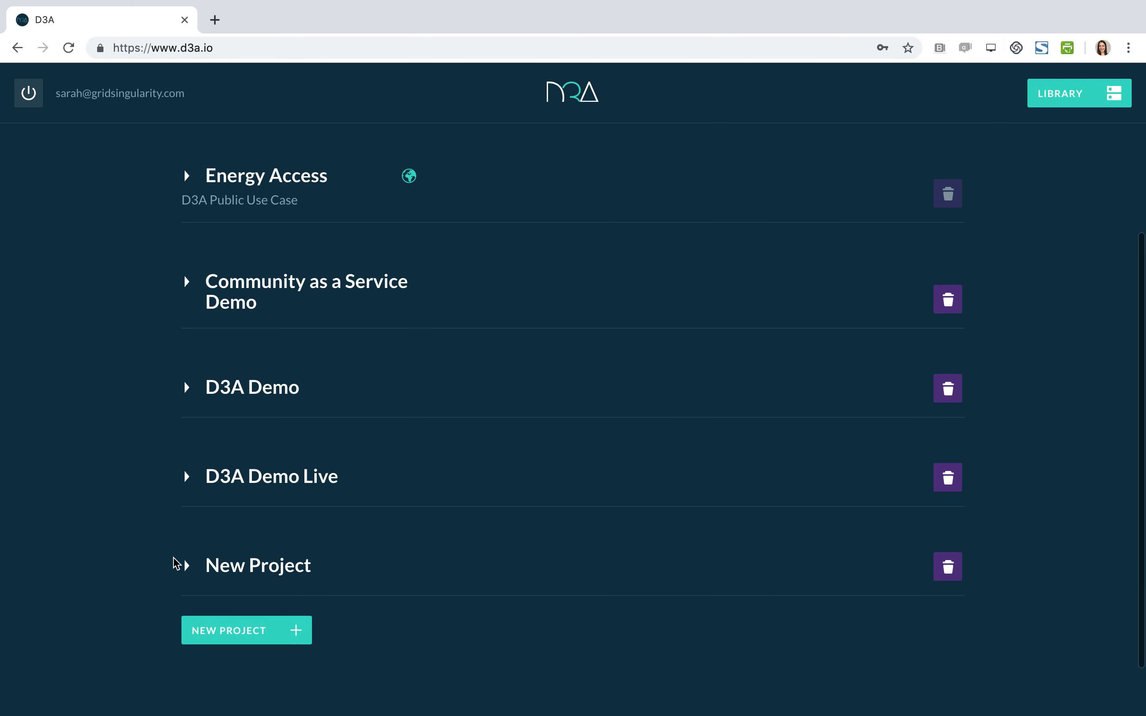
{"action": "scroll", "coordinate": [169, 481], "scroll_direction": "up", "scroll_amount": 6}
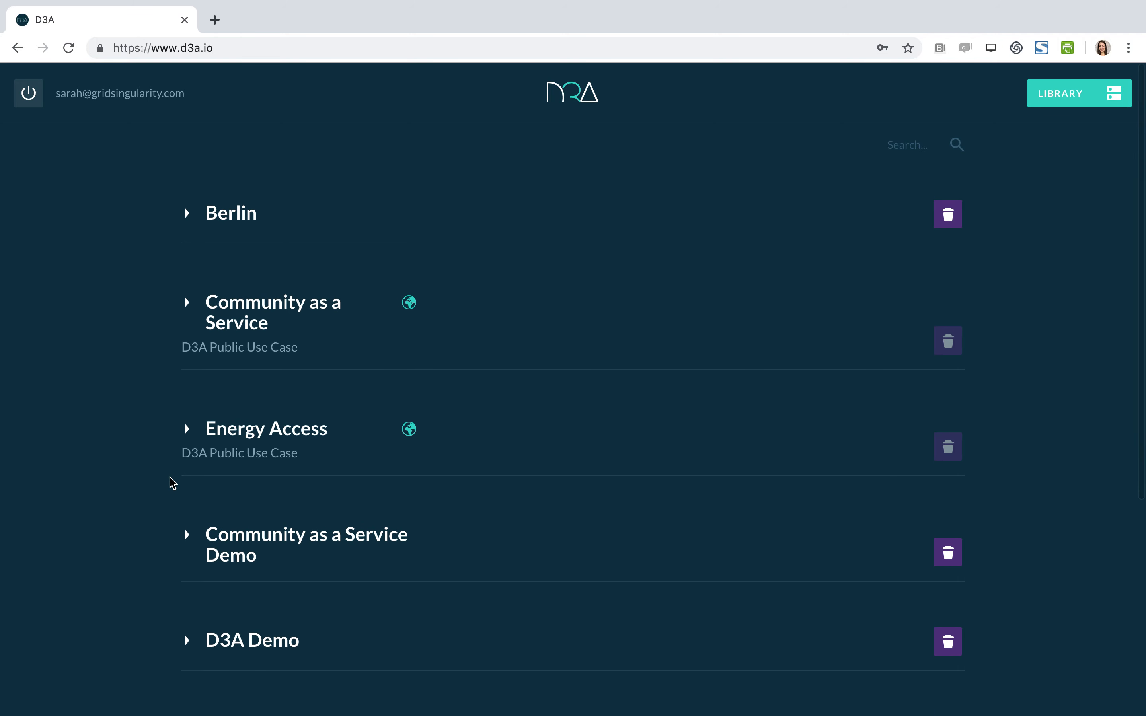
{"action": "scroll", "coordinate": [171, 482], "scroll_direction": "down", "scroll_amount": 7}
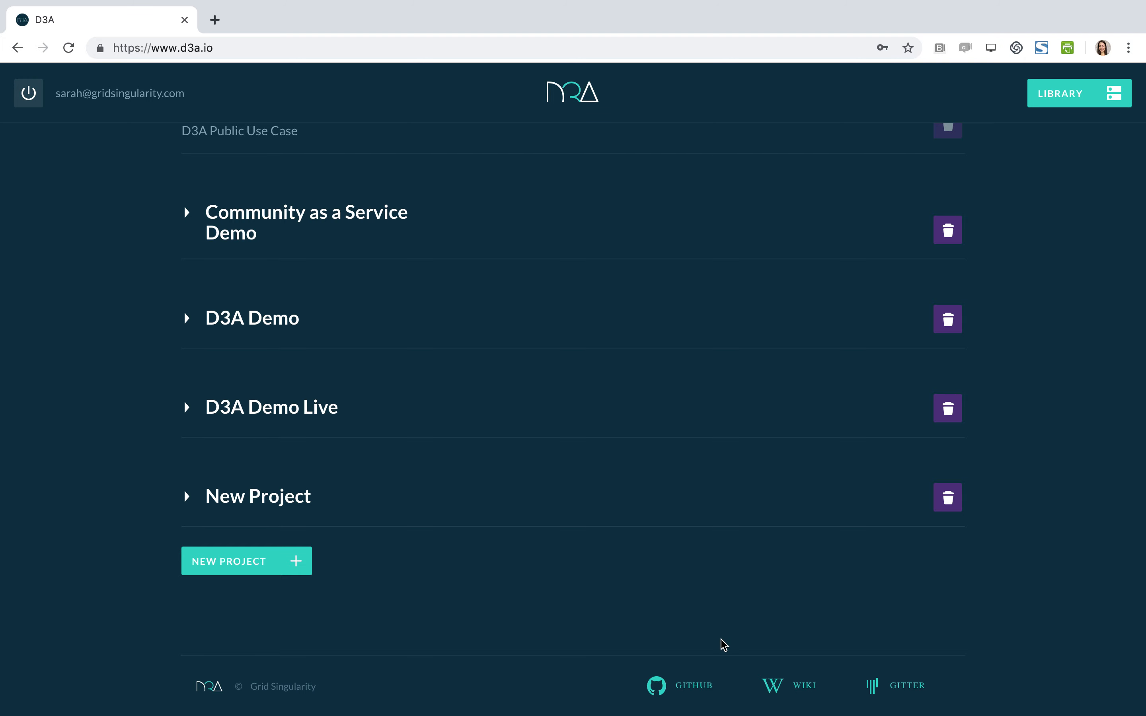
{"action": "scroll", "coordinate": [65, 355], "scroll_direction": "up", "scroll_amount": 5}
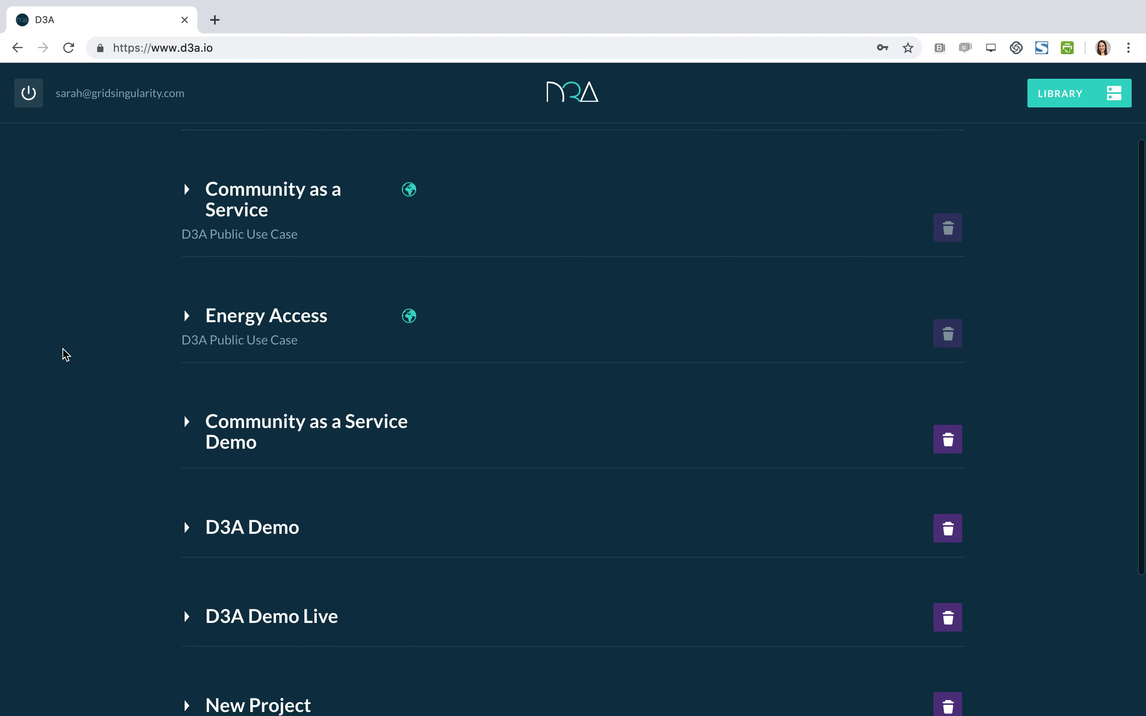
Create a project named Demo August without a description and expand its entry in the project list.
{"action": "scroll", "coordinate": [65, 355], "scroll_direction": "down", "scroll_amount": 4}
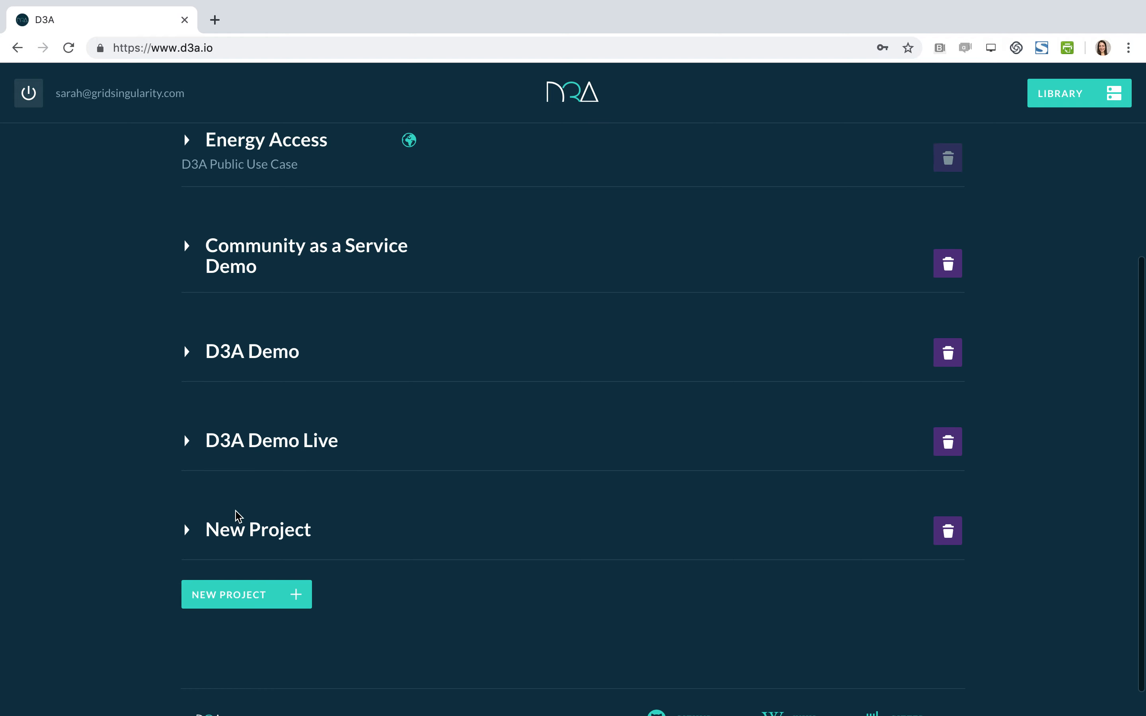
{"action": "left_click", "coordinate": [232, 599]}
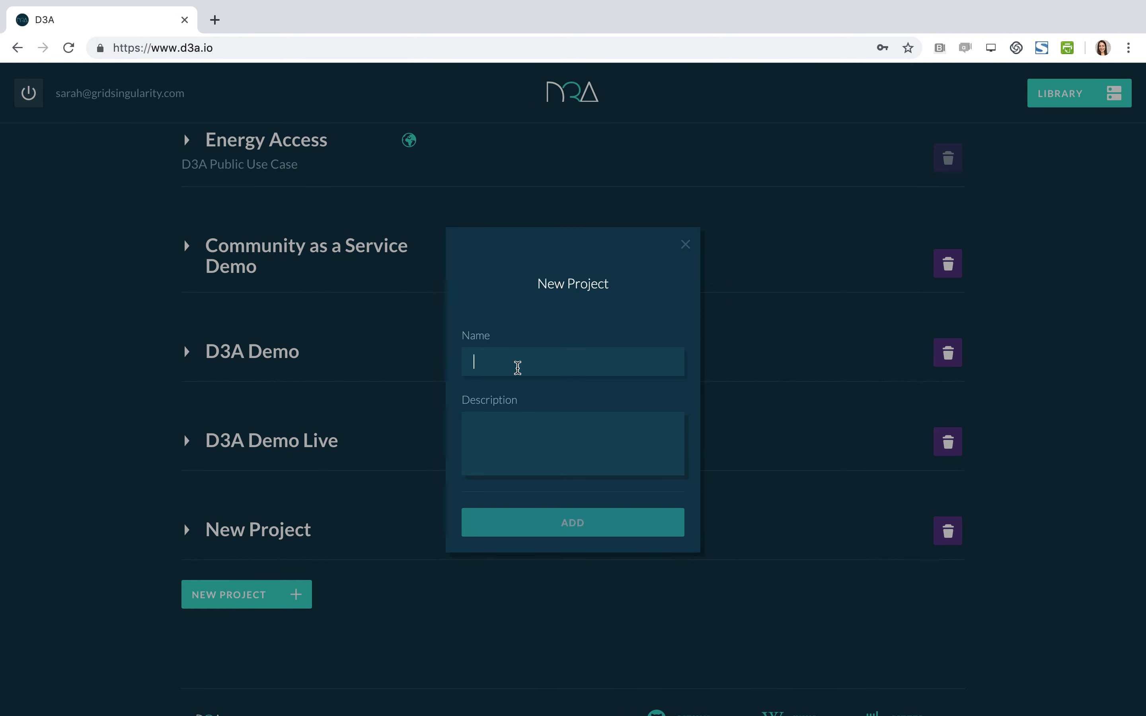
{"action": "type", "text": "Demo August"}
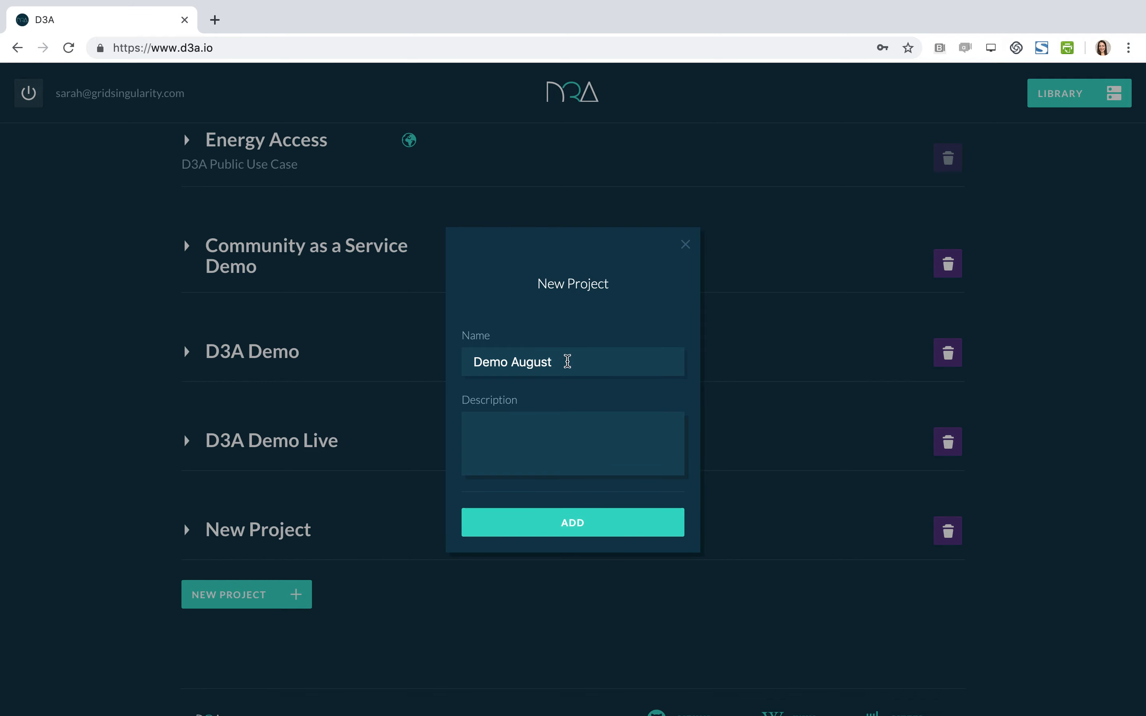
{"action": "left_click", "coordinate": [558, 532]}
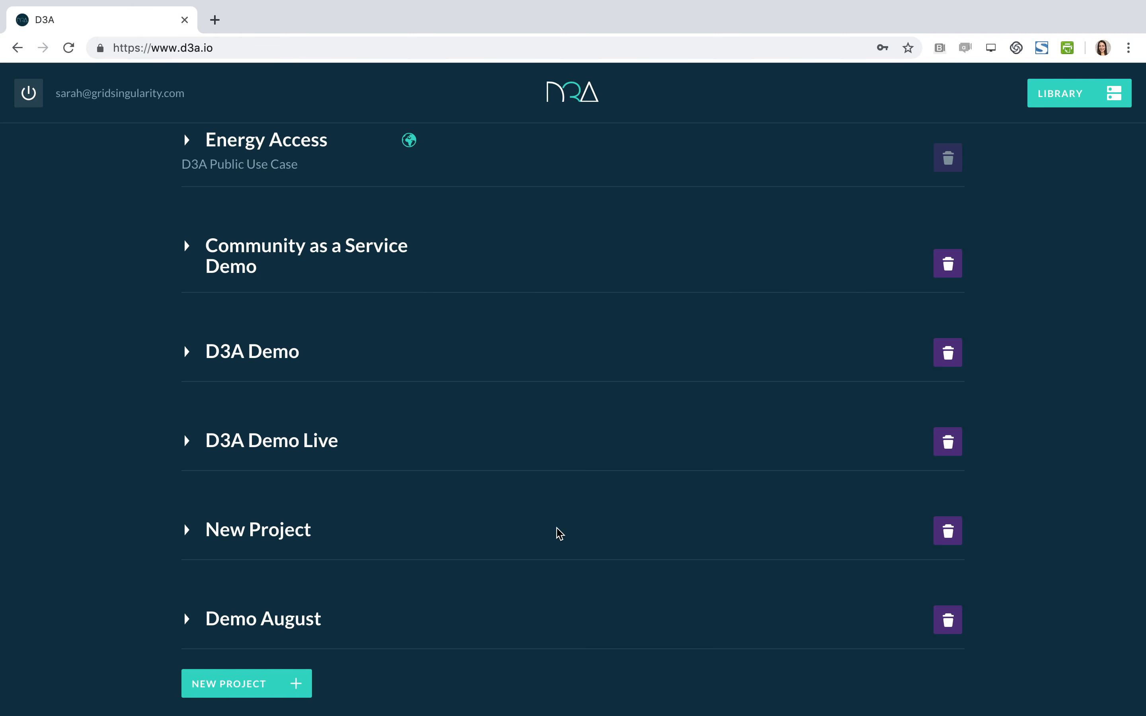
{"action": "scroll", "coordinate": [315, 597], "scroll_direction": "down", "scroll_amount": 3}
{"action": "left_click", "coordinate": [187, 495]}
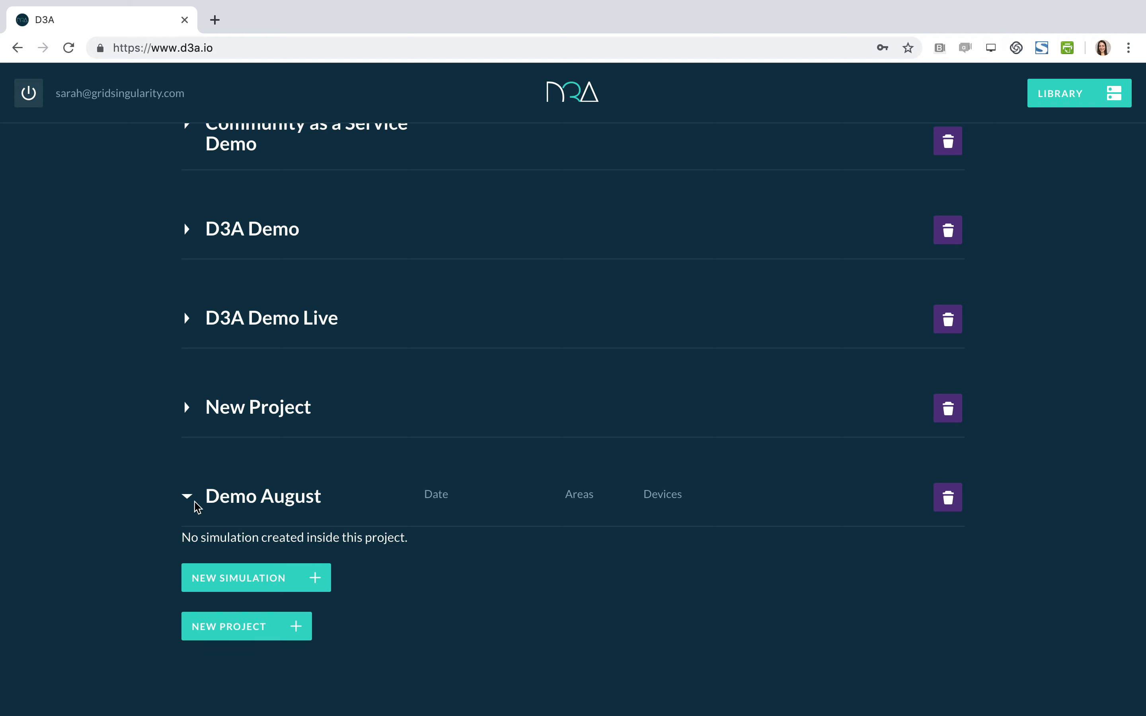
Create another project named Berlin Microgrid without a description and expand its entry in the project list.
{"action": "left_click", "coordinate": [230, 627]}
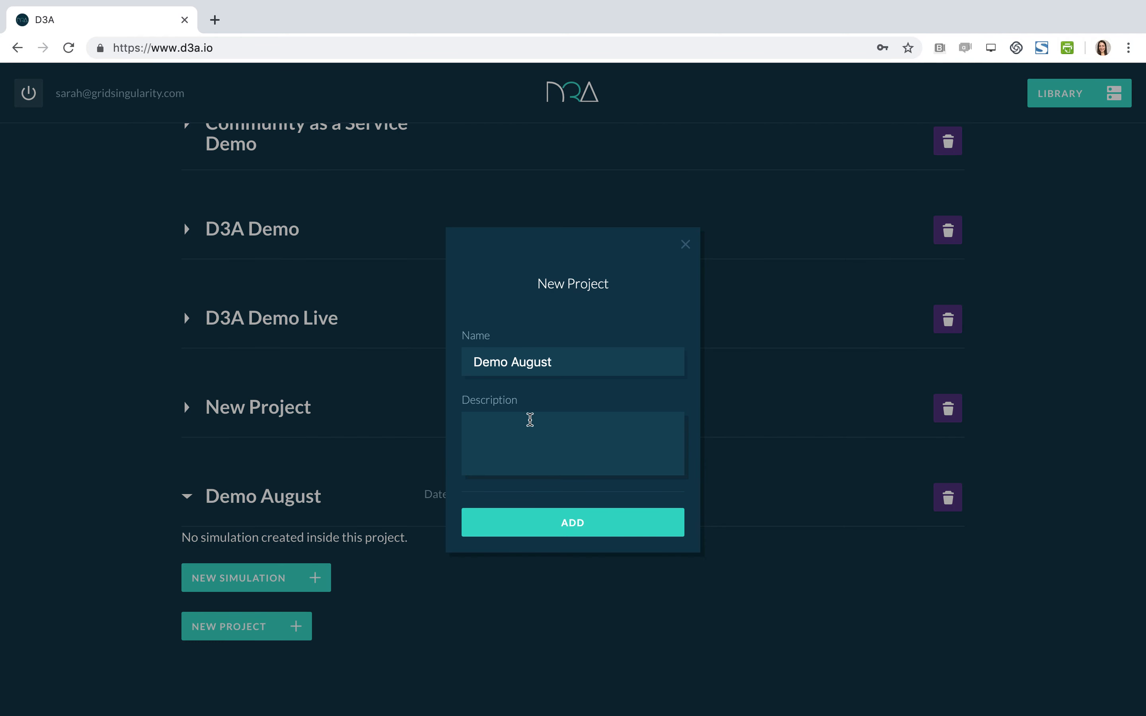
{"action": "triple_click", "coordinate": [562, 362]}
{"action": "type", "text": "B"}
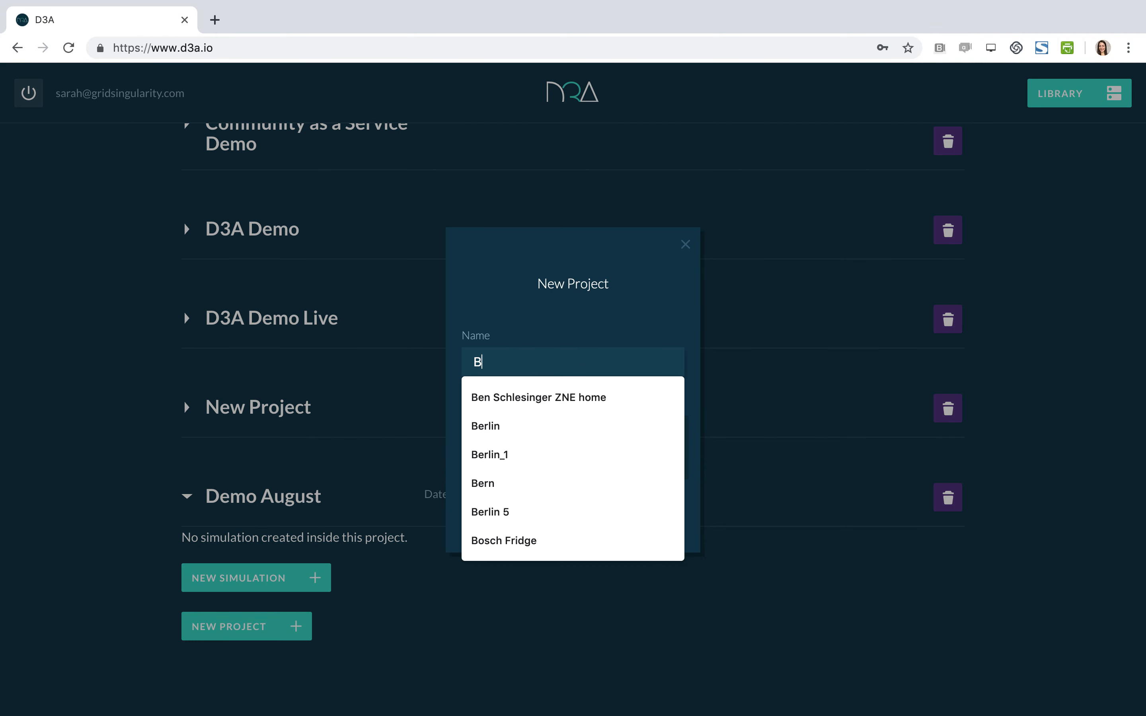
{"action": "type", "text": "erlin Microgrid"}
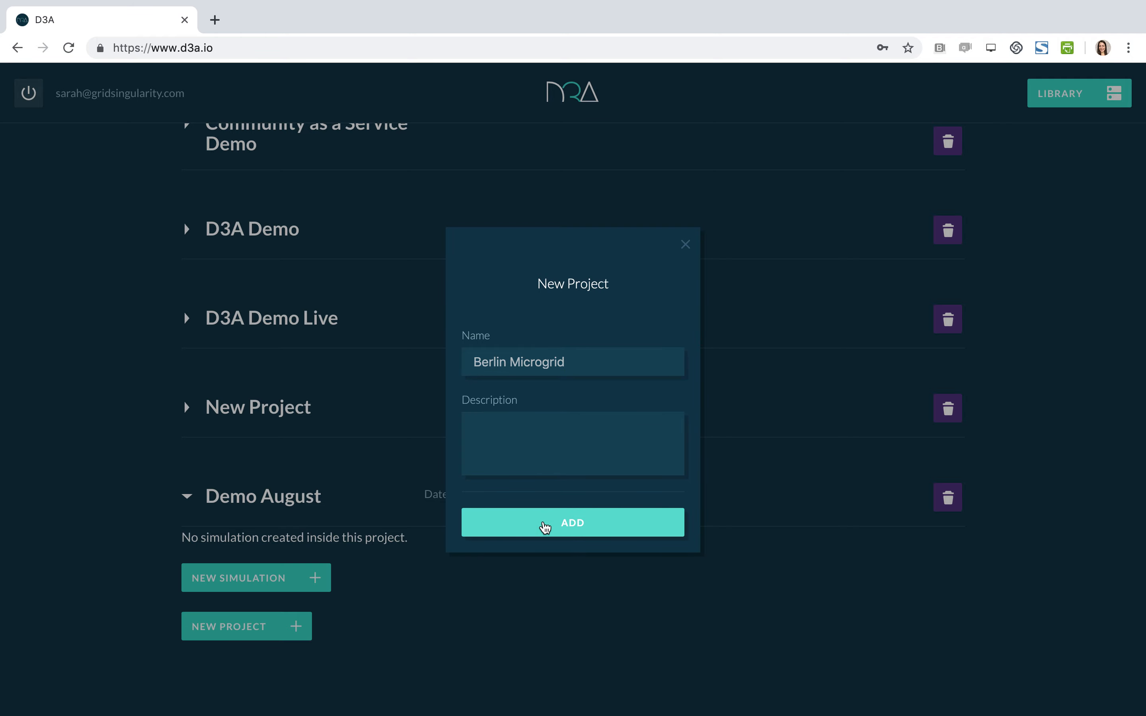
{"action": "left_click", "coordinate": [545, 523]}
{"action": "scroll", "coordinate": [224, 661], "scroll_direction": "down", "scroll_amount": 3}
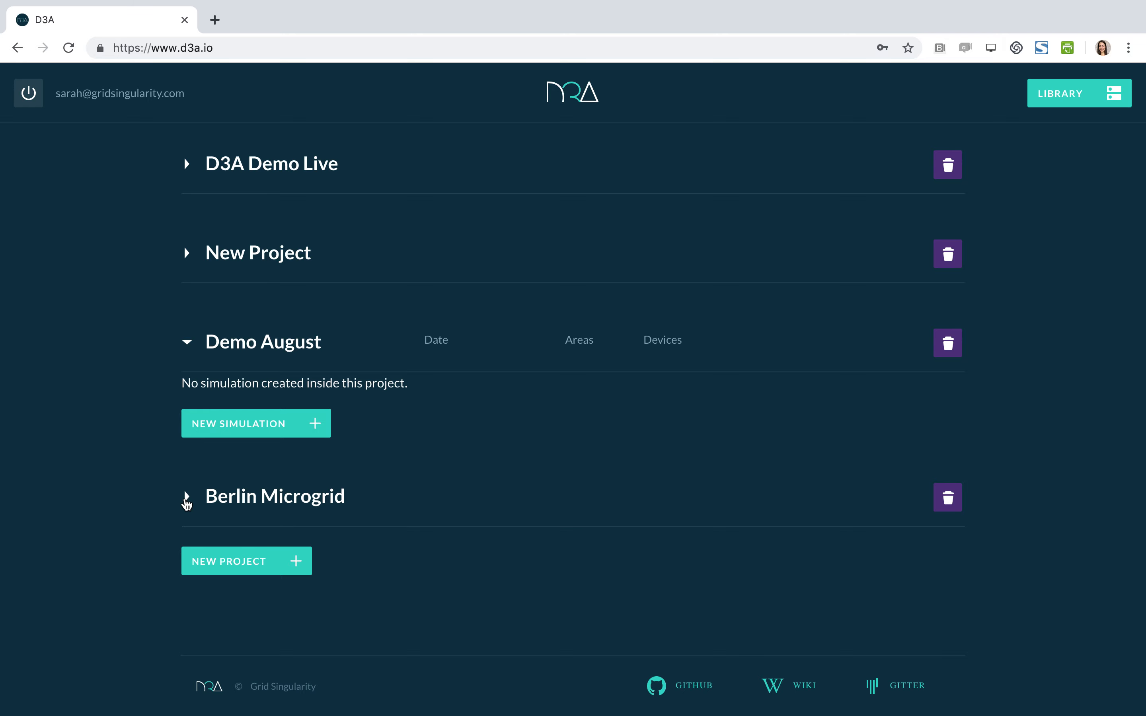
{"action": "left_click", "coordinate": [186, 499]}
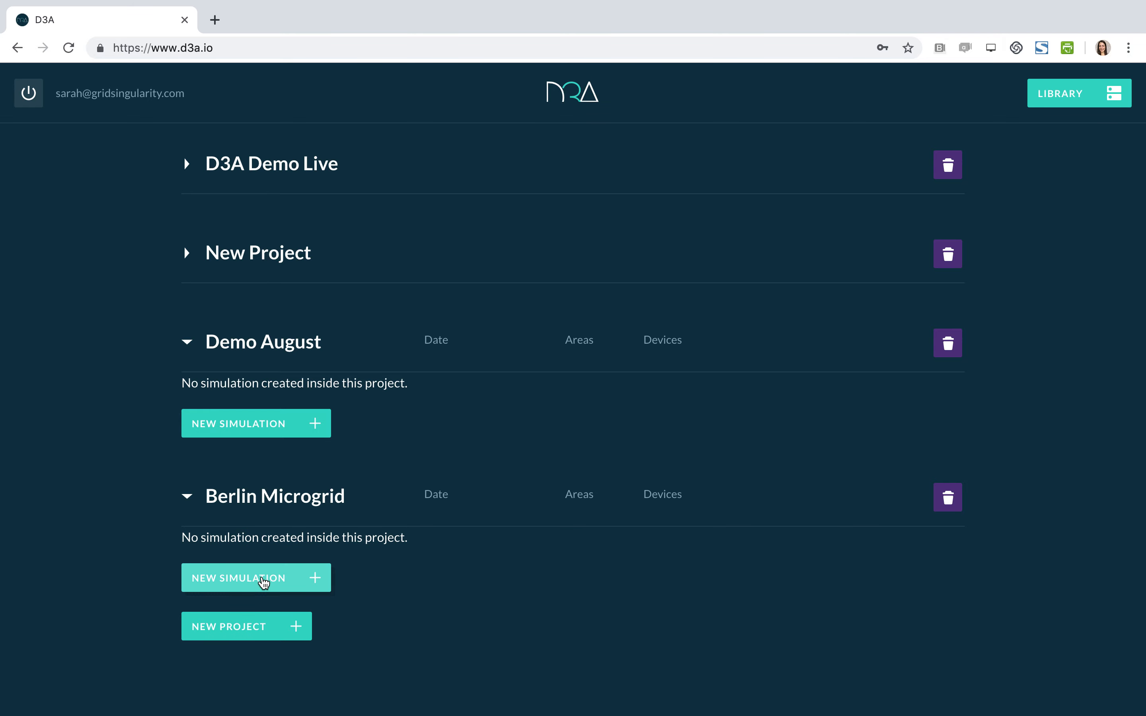
Start a new simulation in the Berlin Microgrid project and name it Berlin Microgrid version1.
{"action": "left_click", "coordinate": [263, 582]}
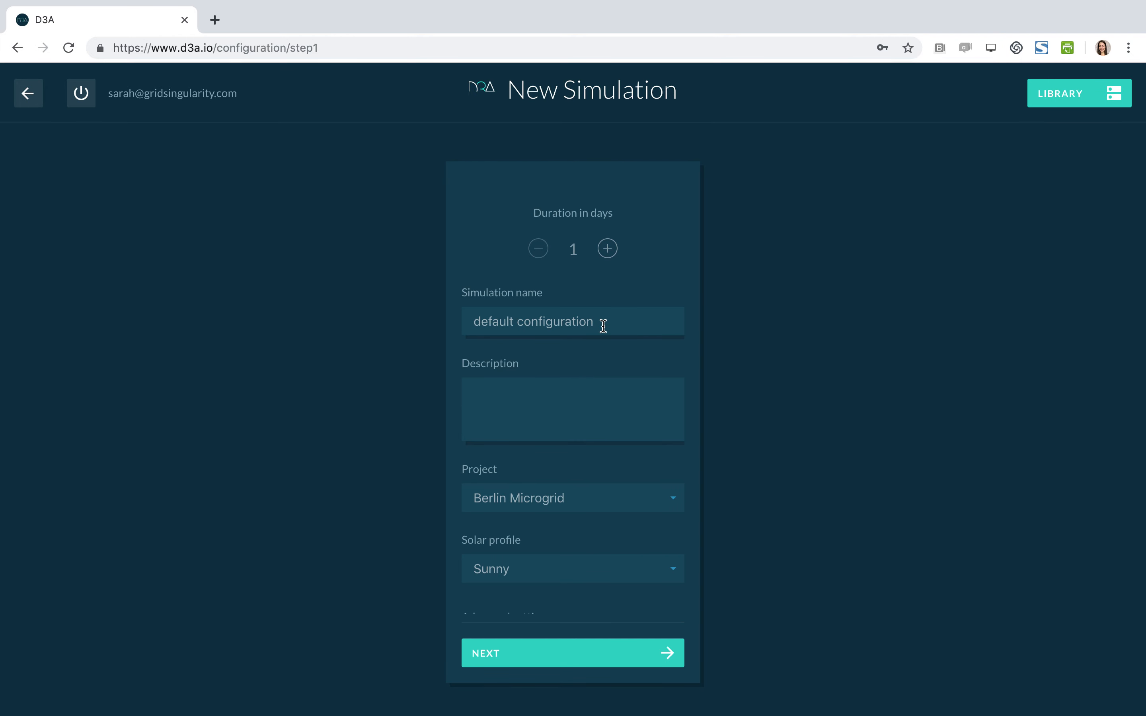
{"action": "left_click", "coordinate": [603, 326]}
{"action": "type", "text": "Berlin "}
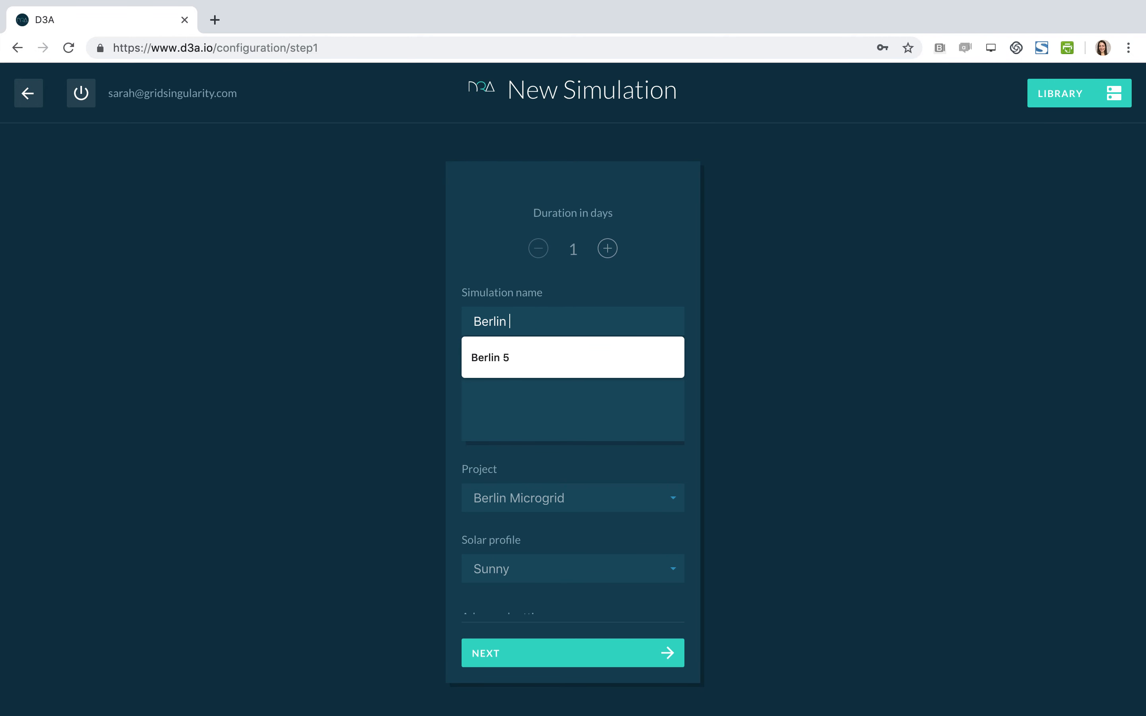
{"action": "type", "text": "Microgrid "}
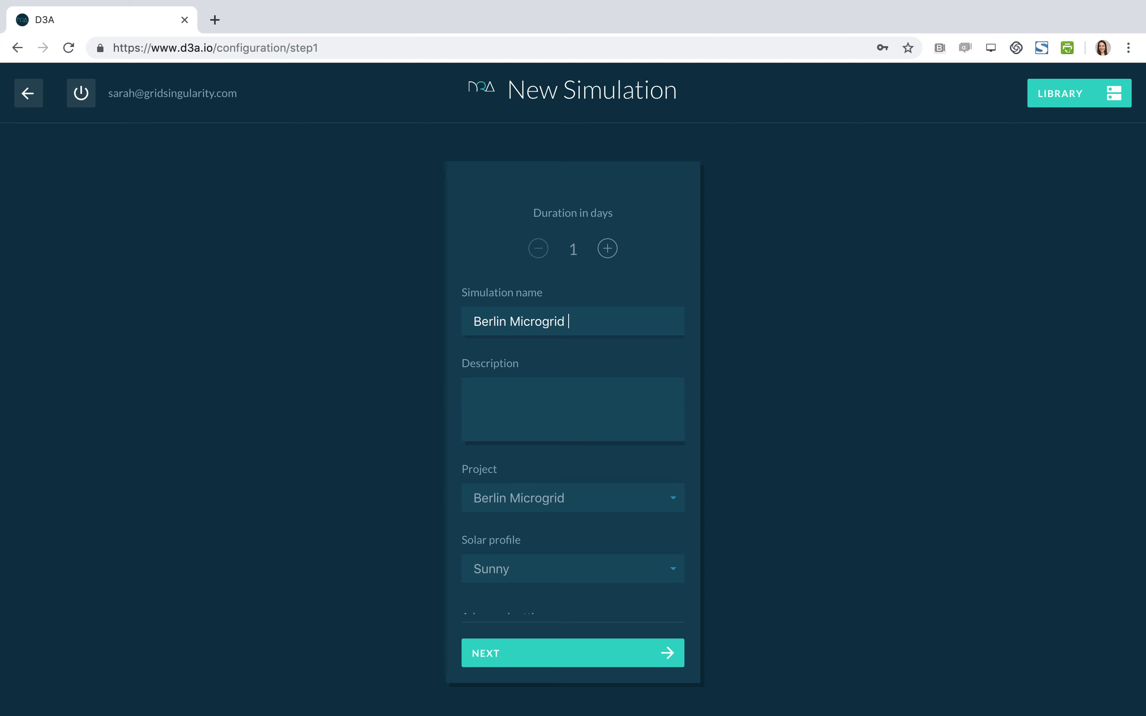
{"action": "type", "text": "version1"}
Choose Berlin Microgrid as the simulation's project and Sunny as its solar profile.
{"action": "scroll", "coordinate": [579, 407], "scroll_direction": "down", "scroll_amount": 2}
{"action": "left_click", "coordinate": [592, 456]}
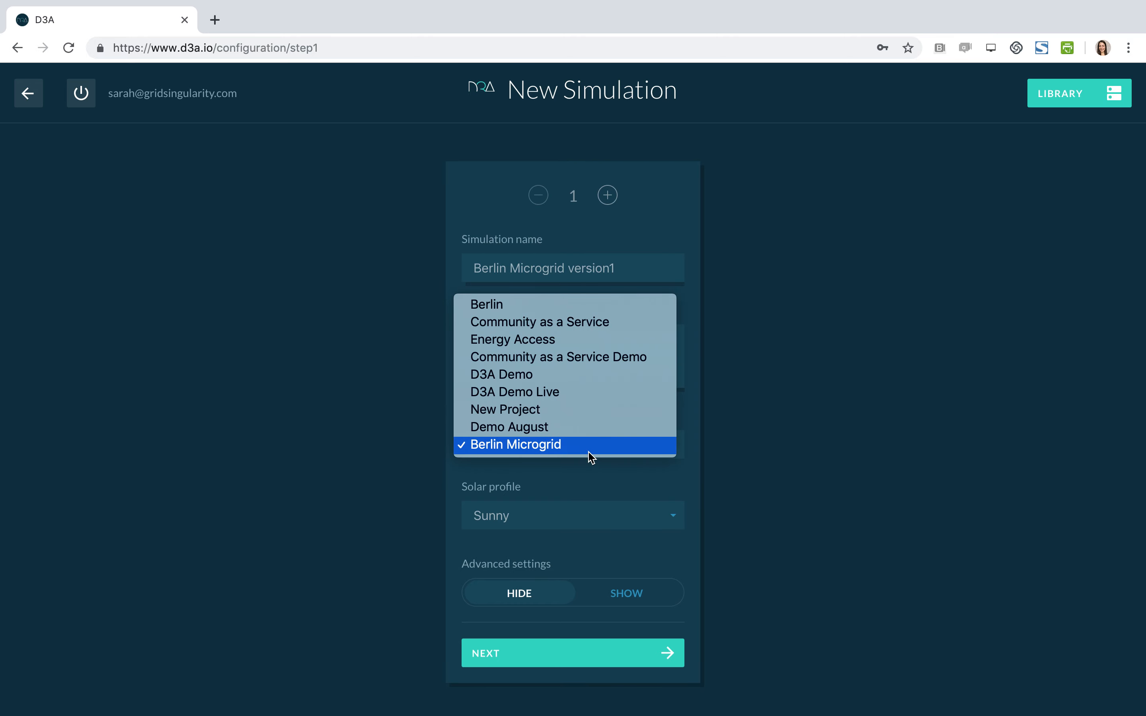
{"action": "left_click", "coordinate": [588, 452]}
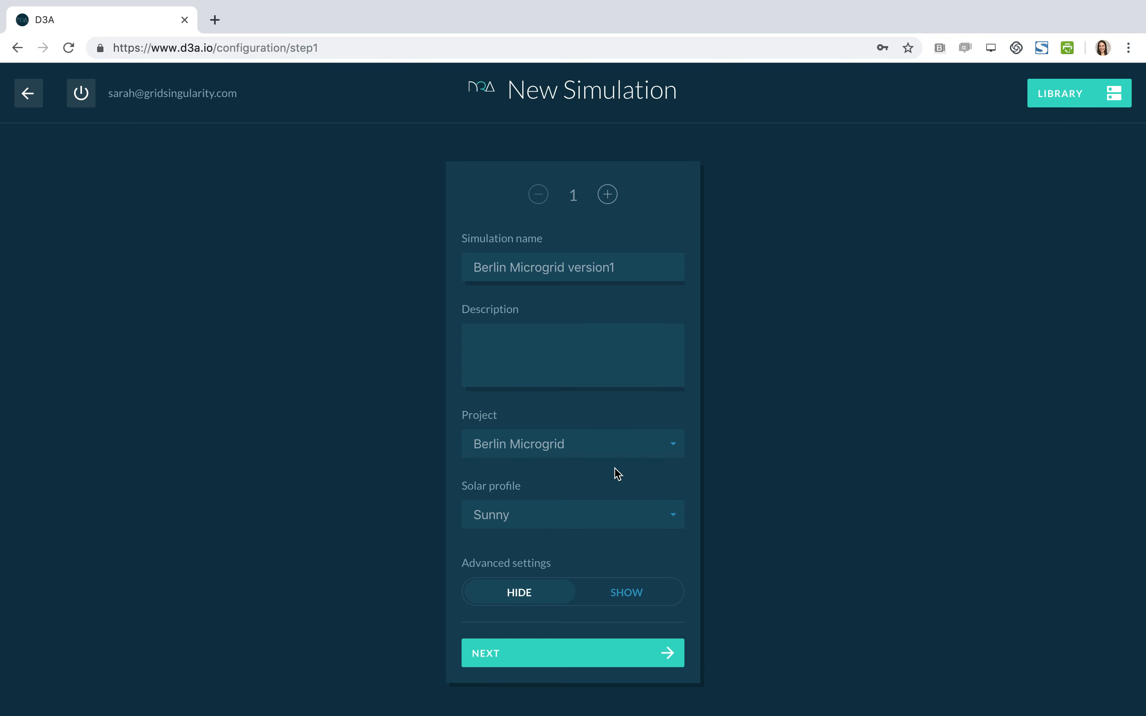
{"action": "left_click", "coordinate": [614, 523]}
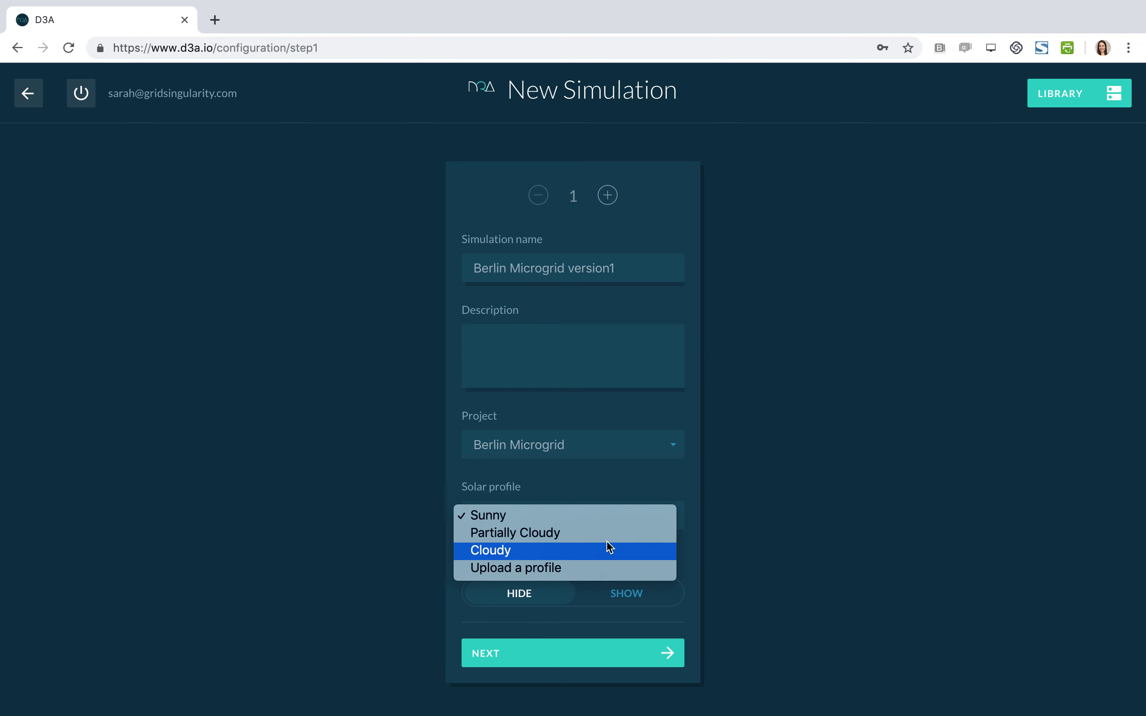
{"action": "left_click", "coordinate": [610, 515]}
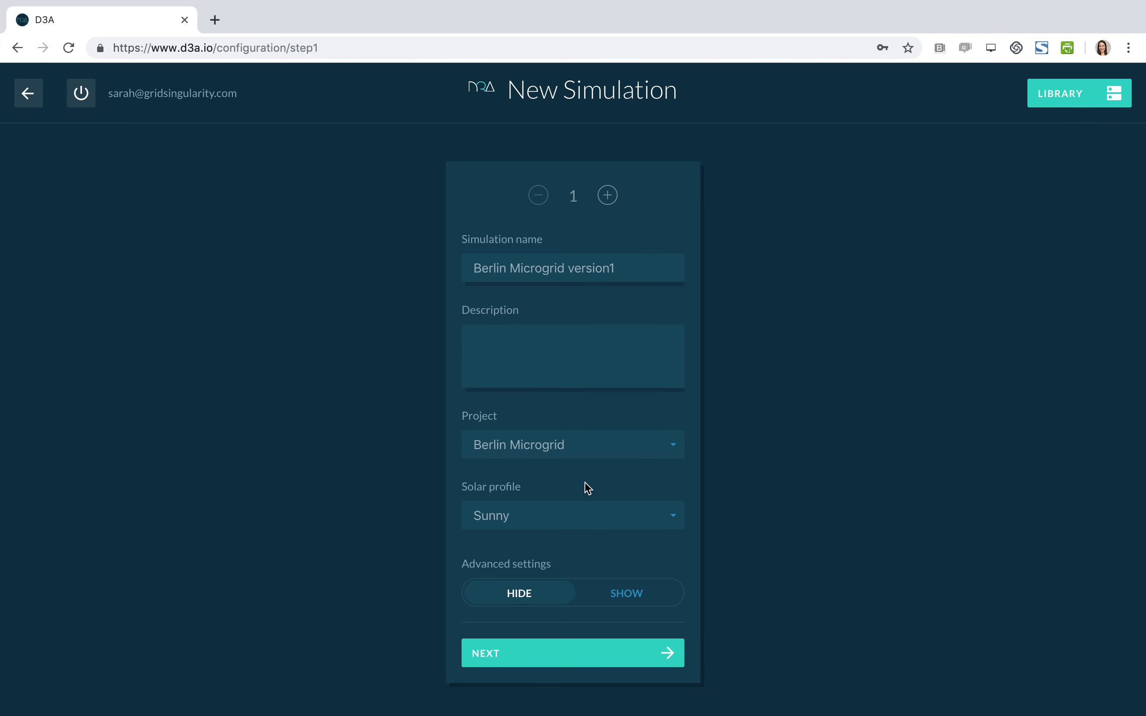
Show the simulation's advanced settings and look over the start date, spot market, tick length and market maker rate fields.
{"action": "left_click", "coordinate": [625, 598]}
{"action": "scroll", "coordinate": [607, 545], "scroll_direction": "down", "scroll_amount": 10}
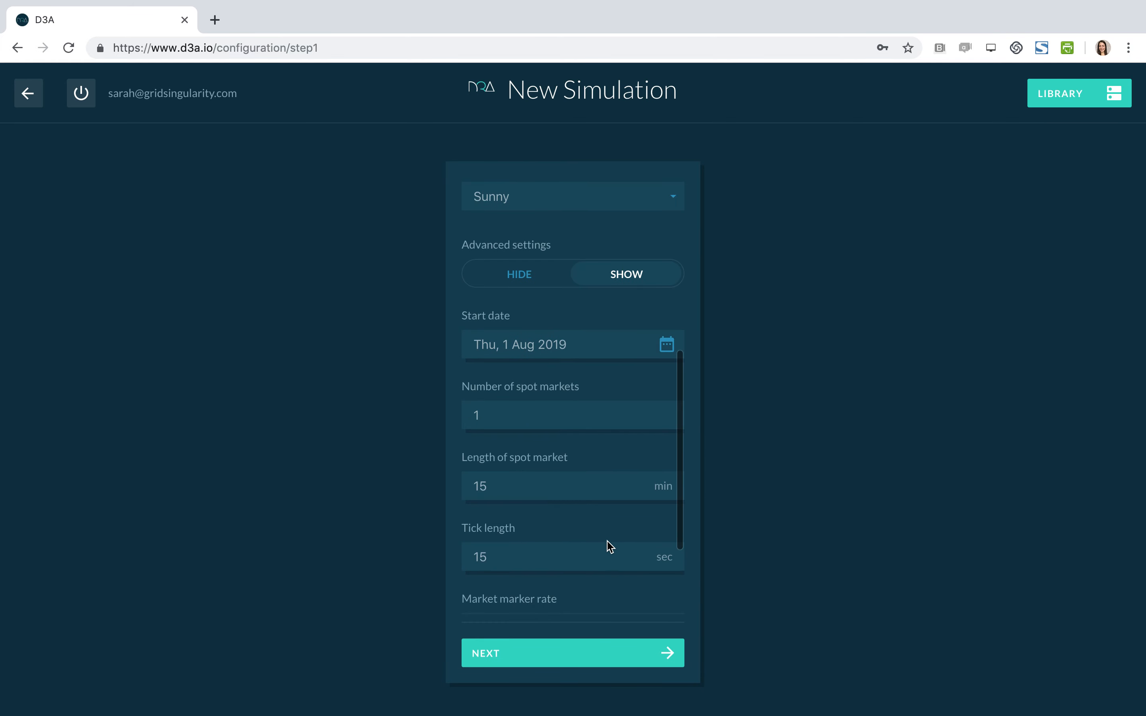
{"action": "scroll", "coordinate": [607, 543], "scroll_direction": "up", "scroll_amount": 2}
{"action": "scroll", "coordinate": [608, 544], "scroll_direction": "down", "scroll_amount": 2}
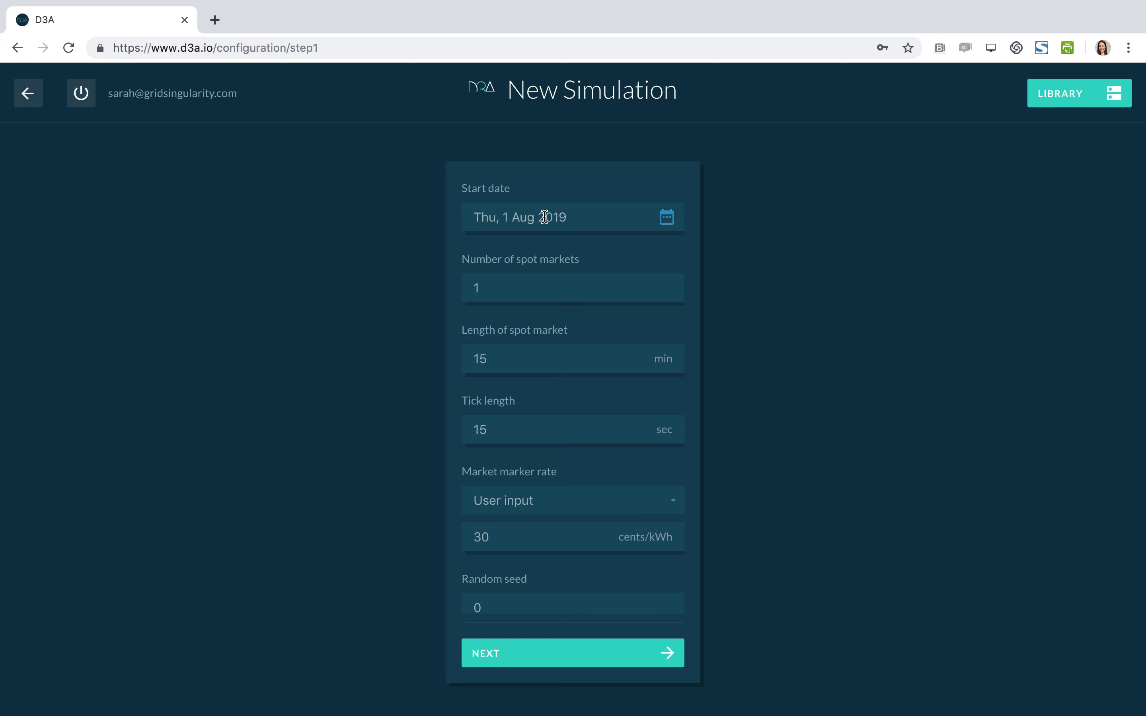
Set the simulation's number of spot markets to 1.
{"action": "scroll", "coordinate": [541, 284], "scroll_direction": "down", "scroll_amount": 1}
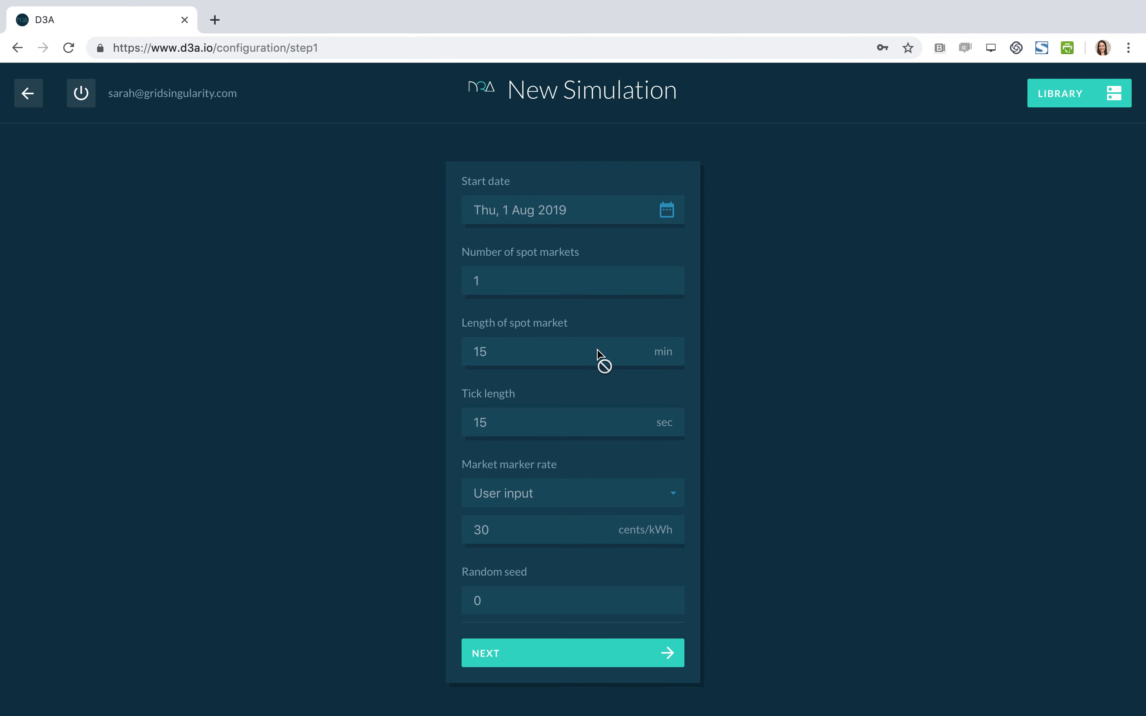
{"action": "left_click", "coordinate": [475, 278]}
{"action": "key", "text": "BackSpace"}
{"action": "type", "text": "1"}
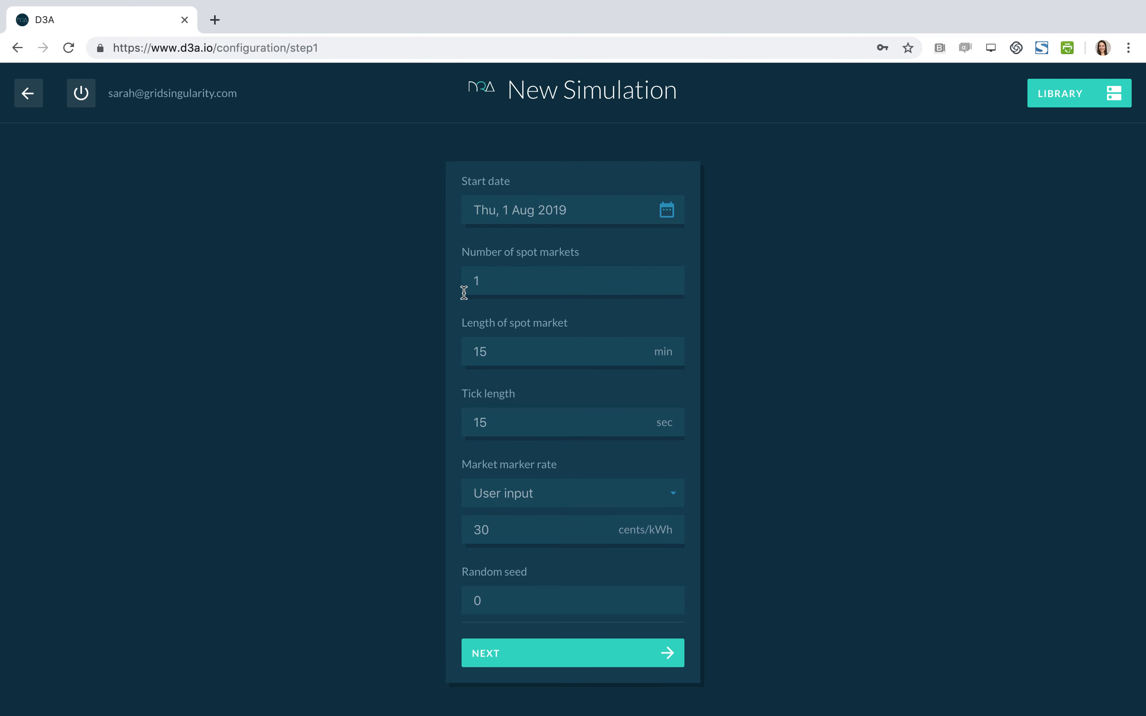
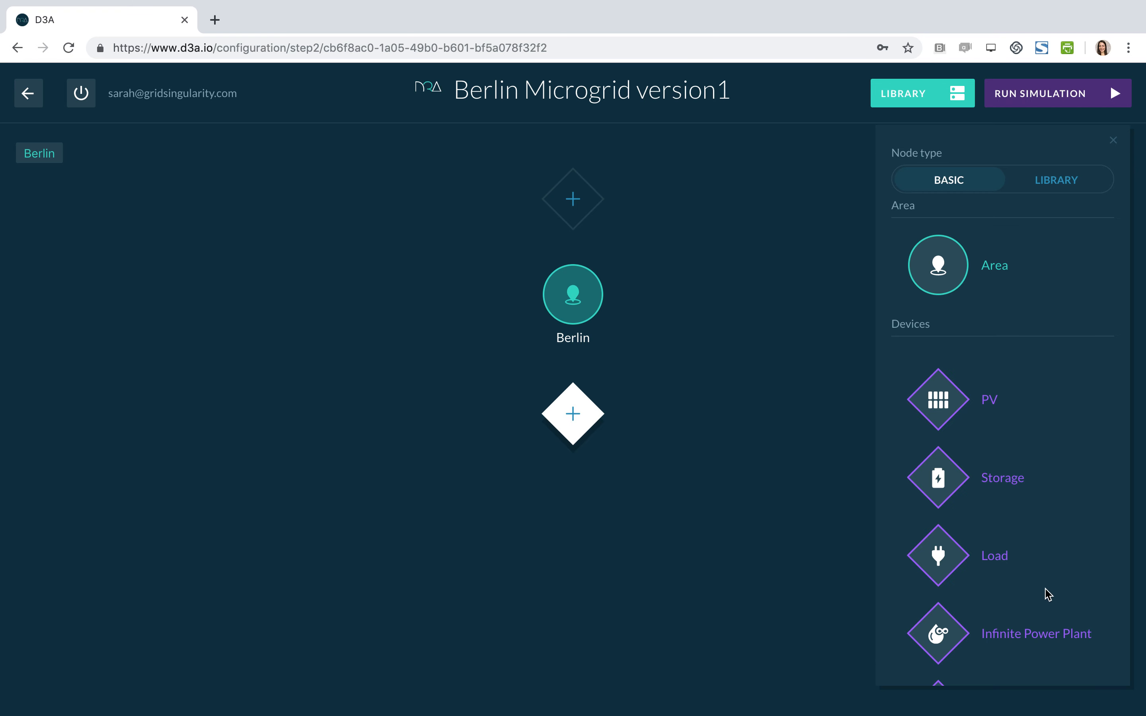
Add an area below Berlin in the grid, name it Neukölln and save it.
{"action": "scroll", "coordinate": [1046, 594], "scroll_direction": "down", "scroll_amount": 2}
{"action": "scroll", "coordinate": [1046, 594], "scroll_direction": "up", "scroll_amount": 2}
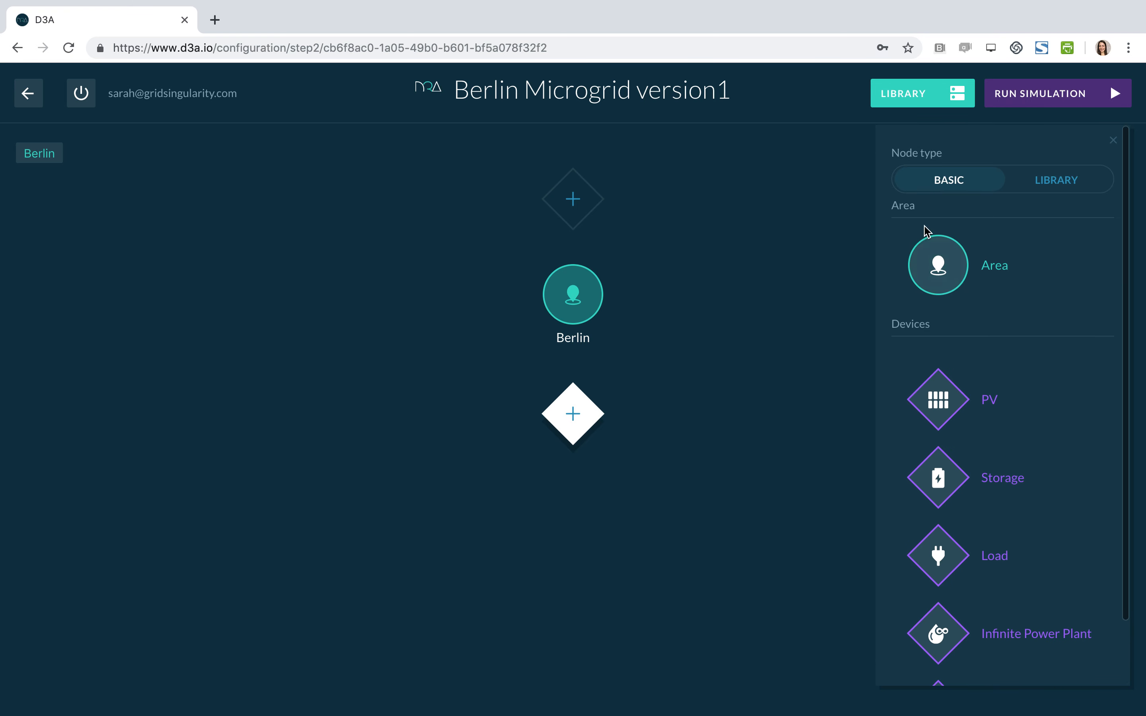
{"action": "left_click", "coordinate": [935, 204]}
{"action": "double_click", "coordinate": [938, 466]}
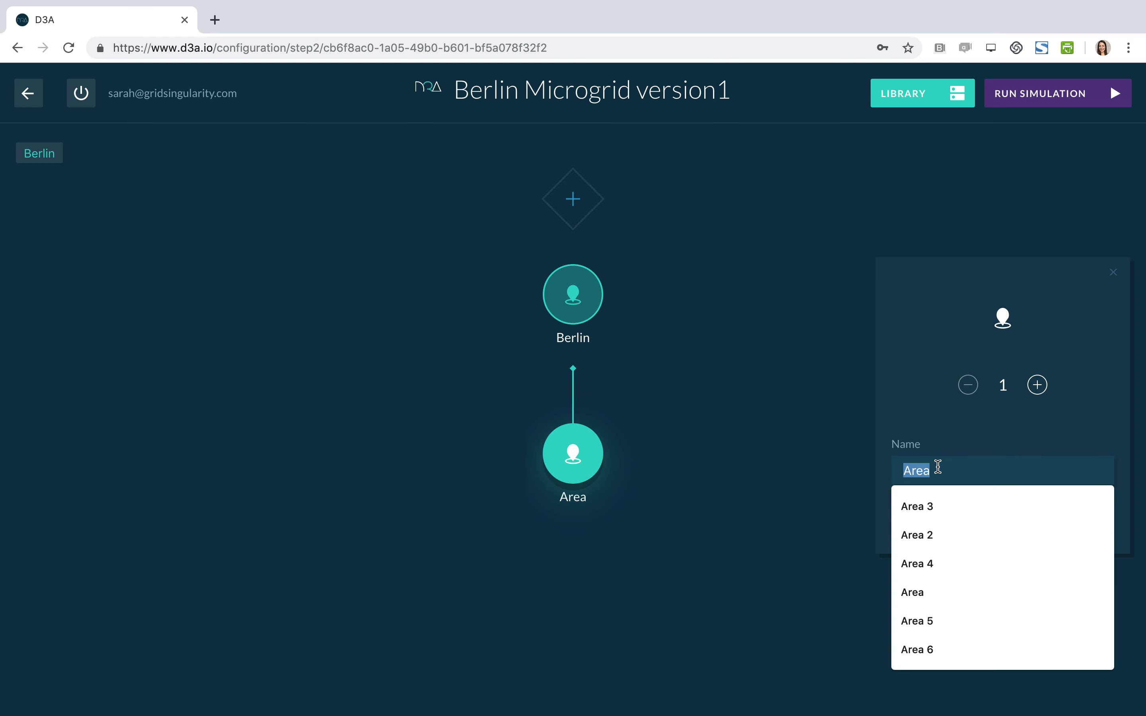
{"action": "type", "text": "Ne"}
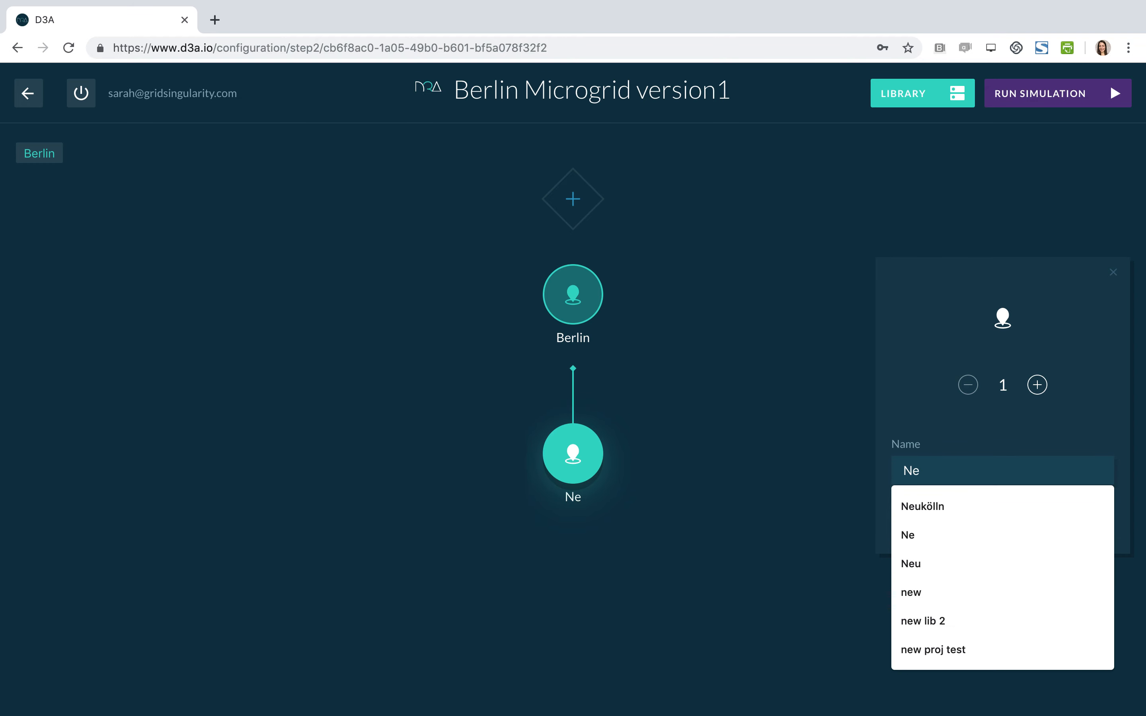
{"action": "left_click", "coordinate": [964, 507]}
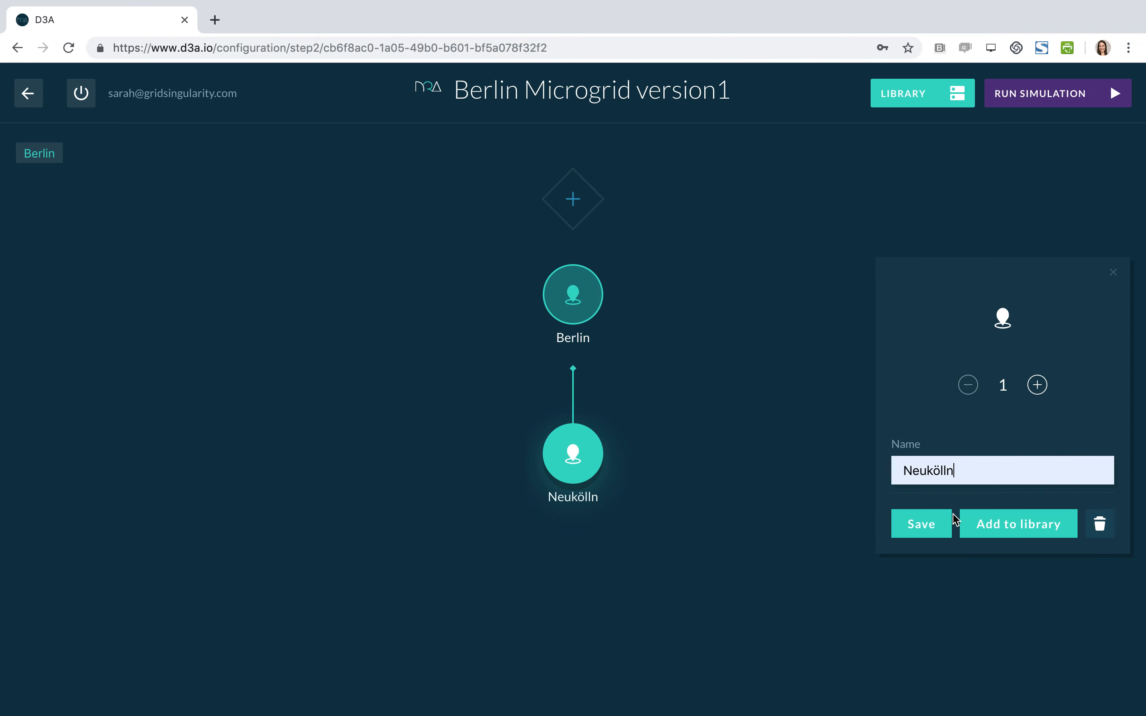
{"action": "left_click", "coordinate": [919, 524]}
Add an area below Neukölln, name it GSy Office and save it.
{"action": "left_click", "coordinate": [559, 580]}
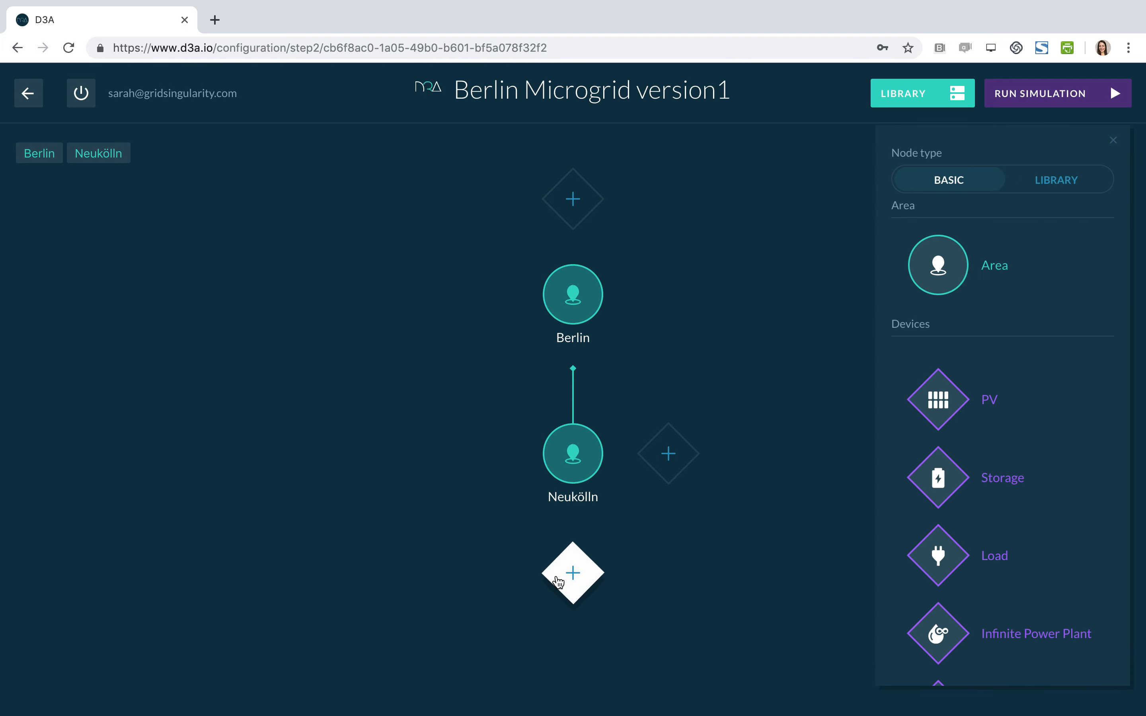
{"action": "left_click", "coordinate": [939, 277]}
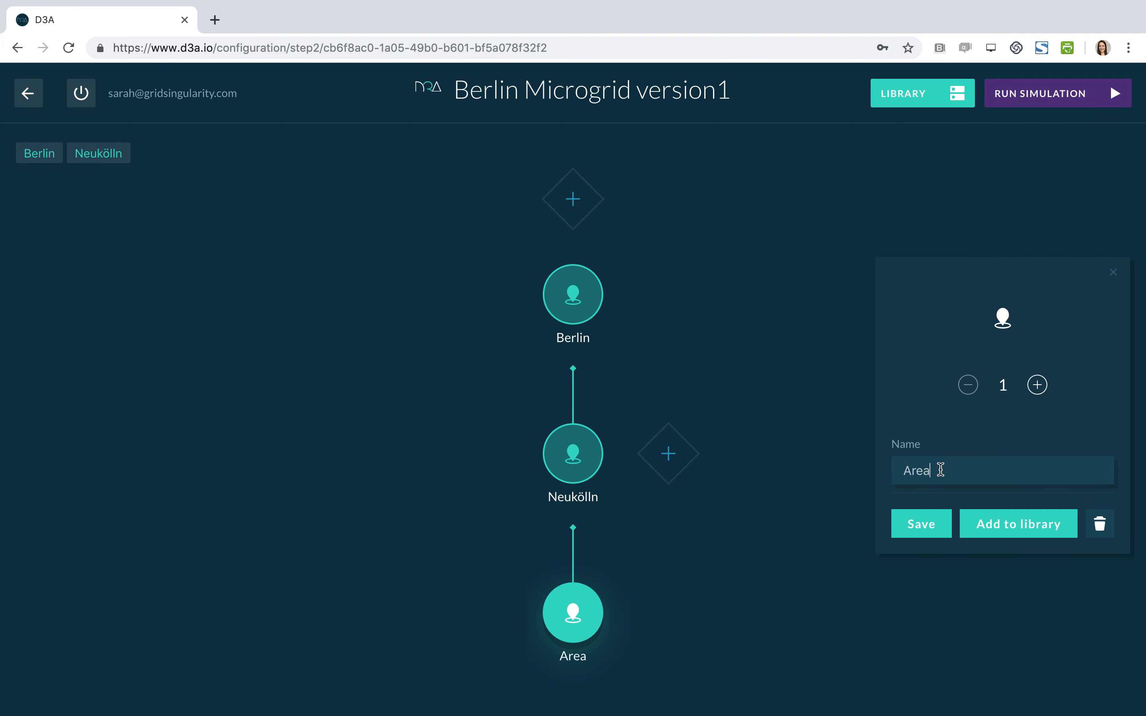
{"action": "double_click", "coordinate": [940, 470]}
{"action": "type", "text": "GSY"}
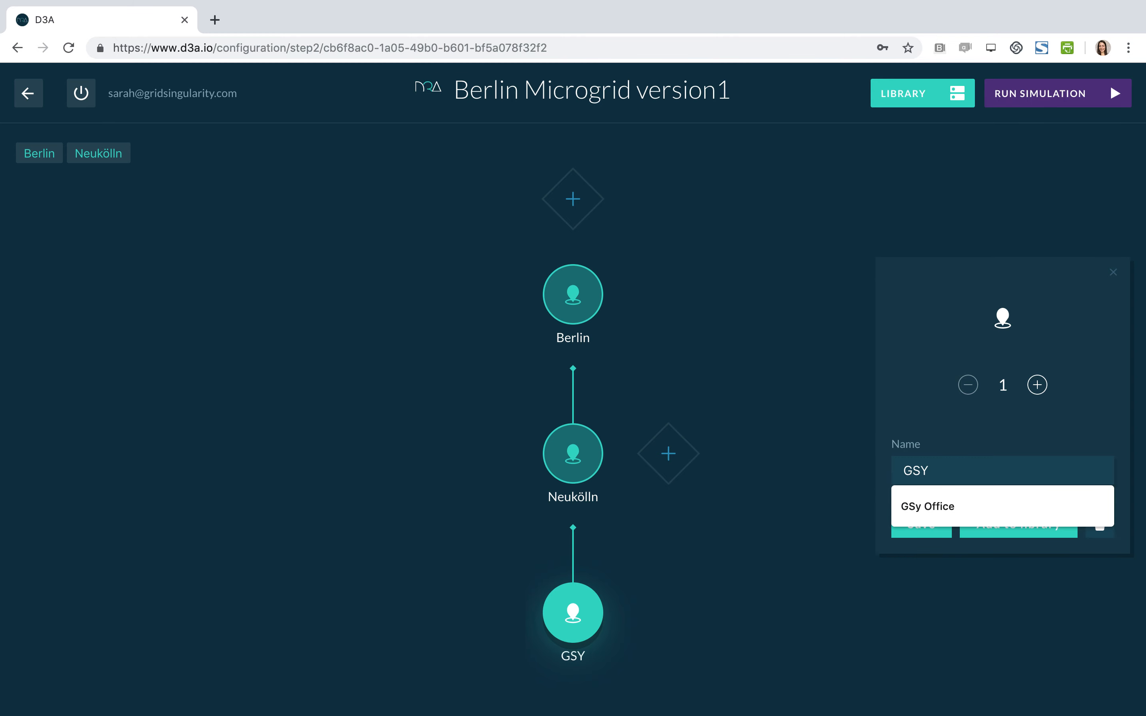
{"action": "left_click", "coordinate": [962, 505]}
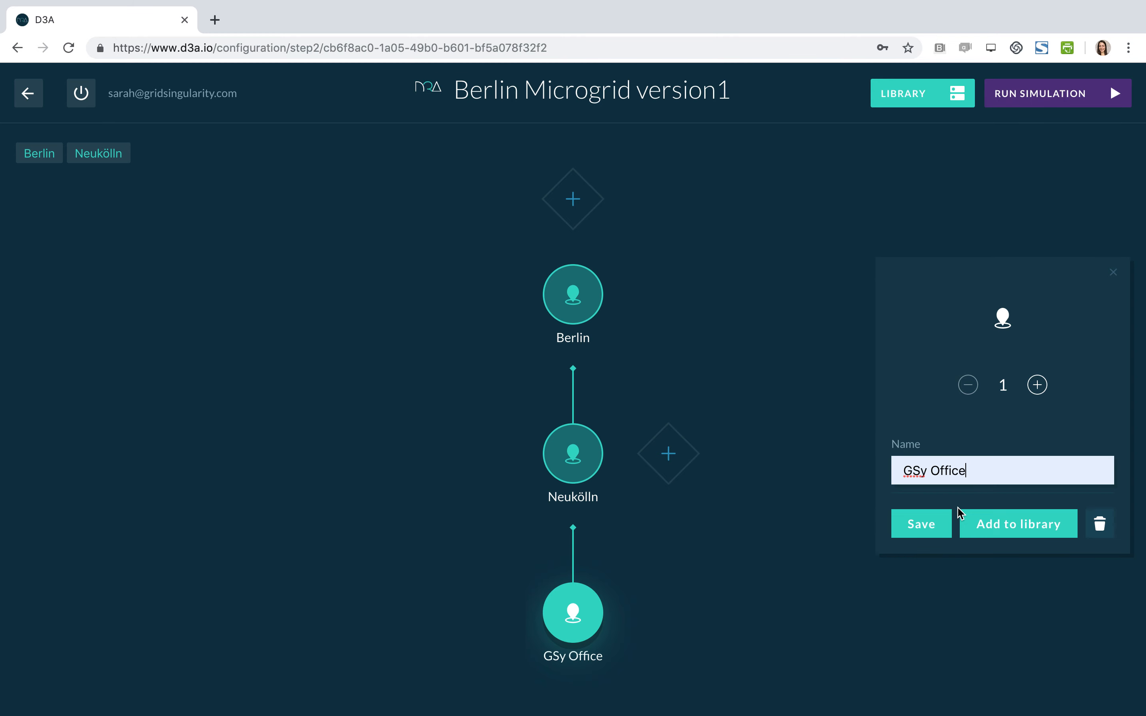
{"action": "left_click", "coordinate": [927, 525]}
Add a PV device below the GSy Office area.
{"action": "scroll", "coordinate": [650, 607], "scroll_direction": "down", "scroll_amount": 3}
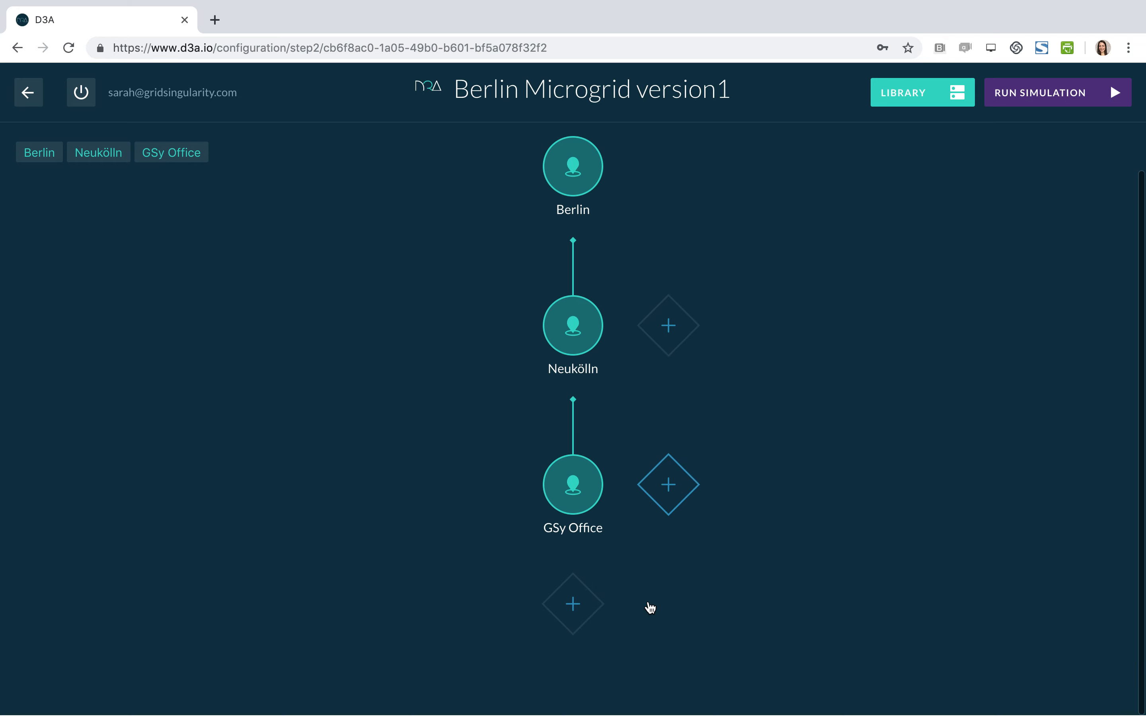
{"action": "left_click", "coordinate": [573, 614]}
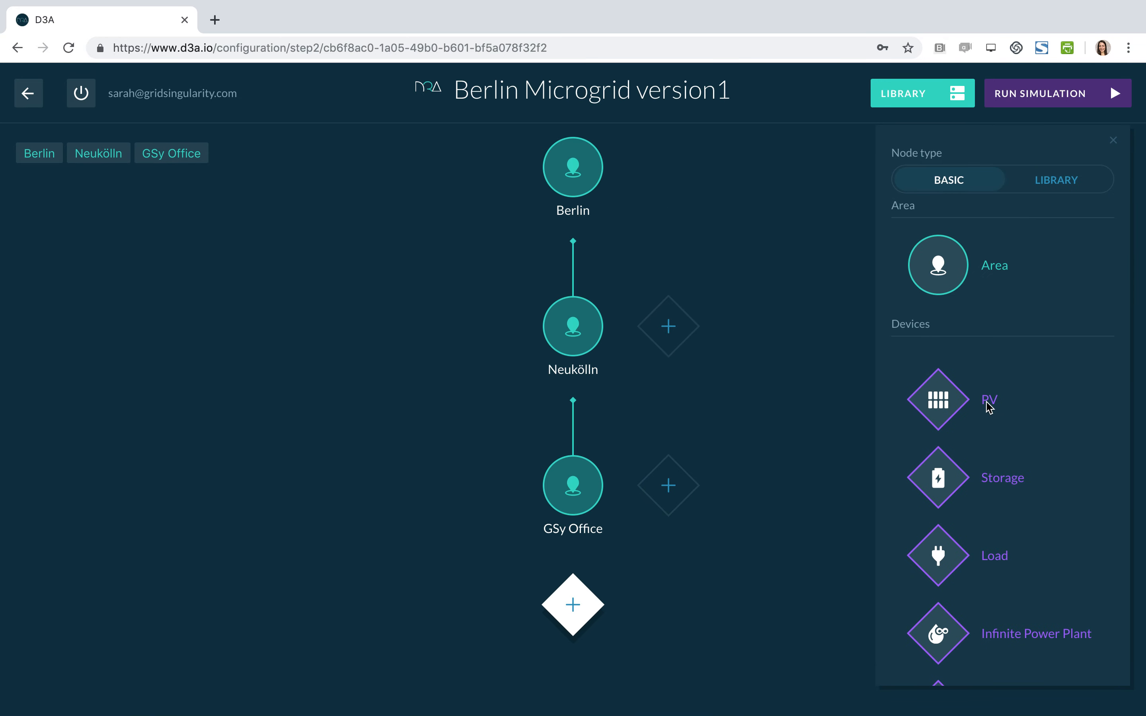
{"action": "scroll", "coordinate": [1028, 428], "scroll_direction": "down", "scroll_amount": 2}
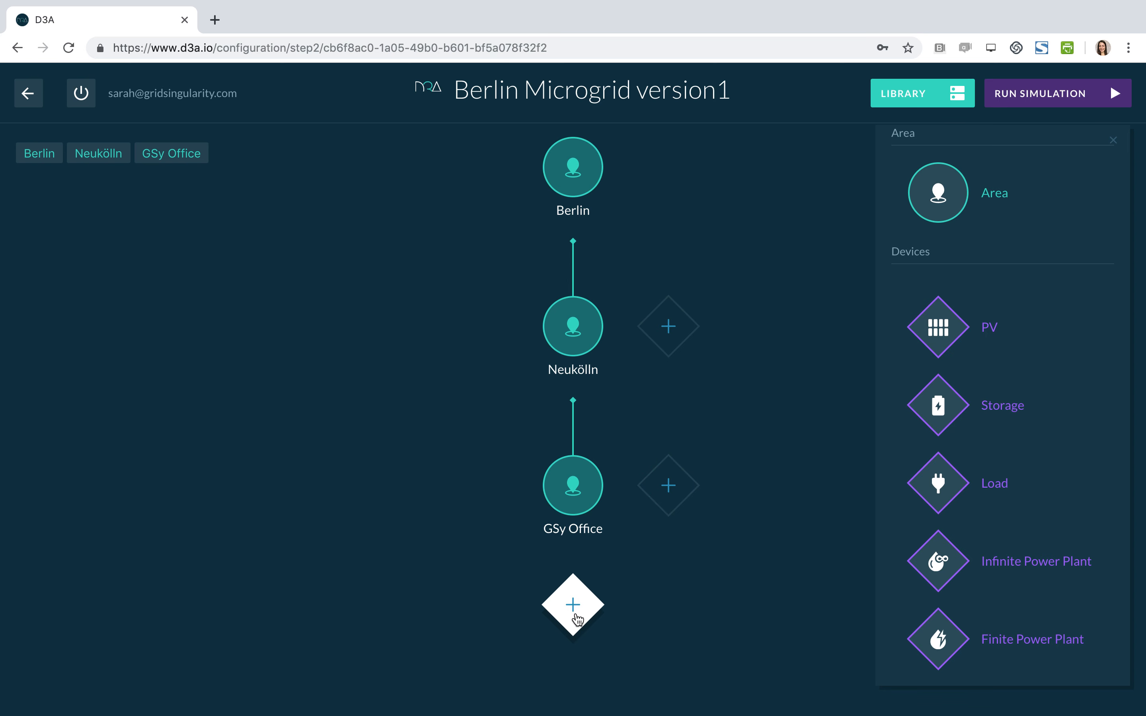
{"action": "left_click", "coordinate": [940, 324]}
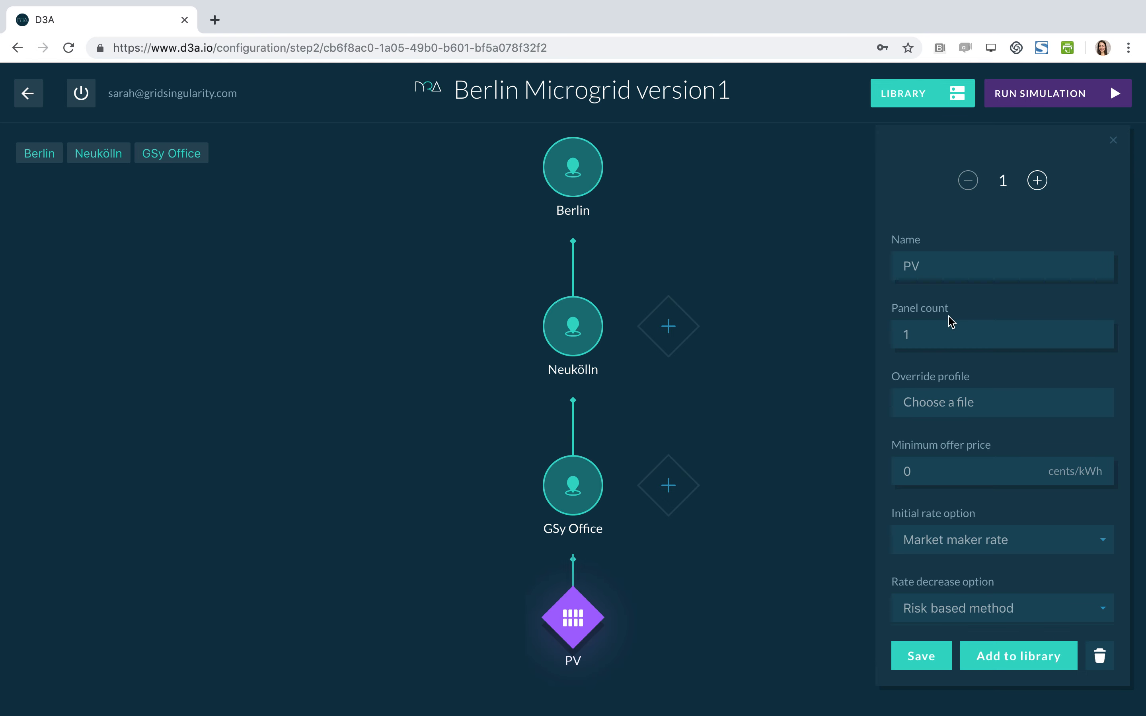
Try a quantity of 2 for the PV device, return it to 1 and save the device.
{"action": "left_click", "coordinate": [1037, 181]}
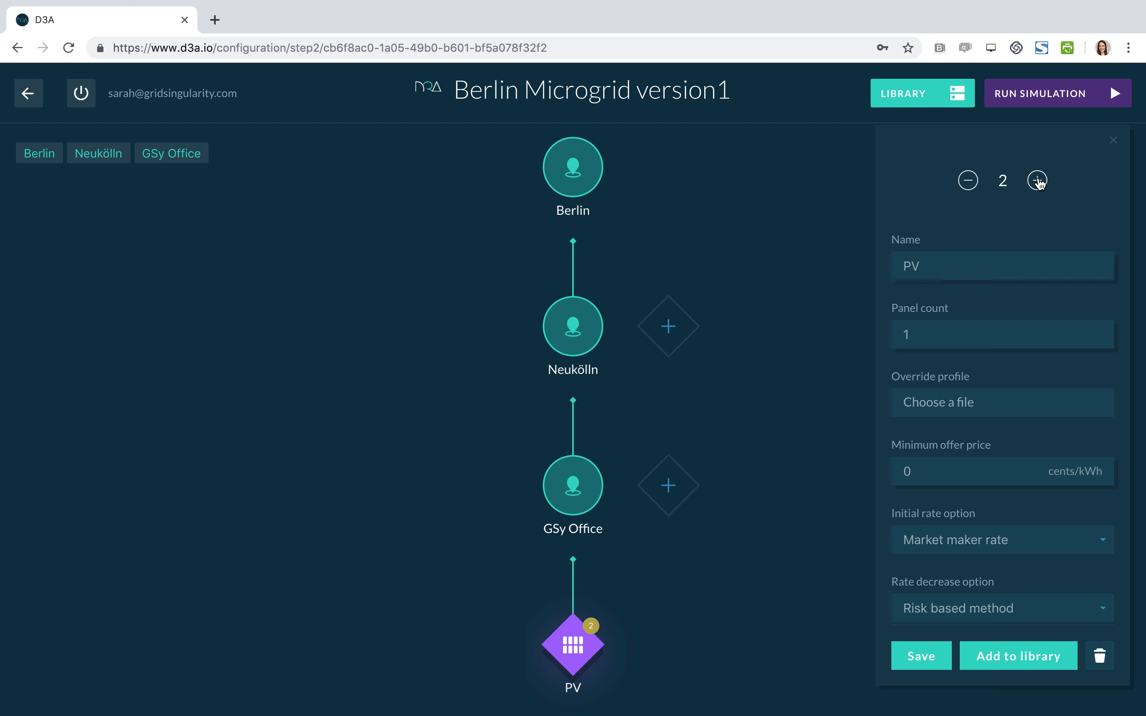
{"action": "left_click", "coordinate": [967, 181]}
{"action": "left_click", "coordinate": [1037, 181]}
{"action": "left_click", "coordinate": [968, 182]}
{"action": "scroll", "coordinate": [1019, 476], "scroll_direction": "down", "scroll_amount": 2}
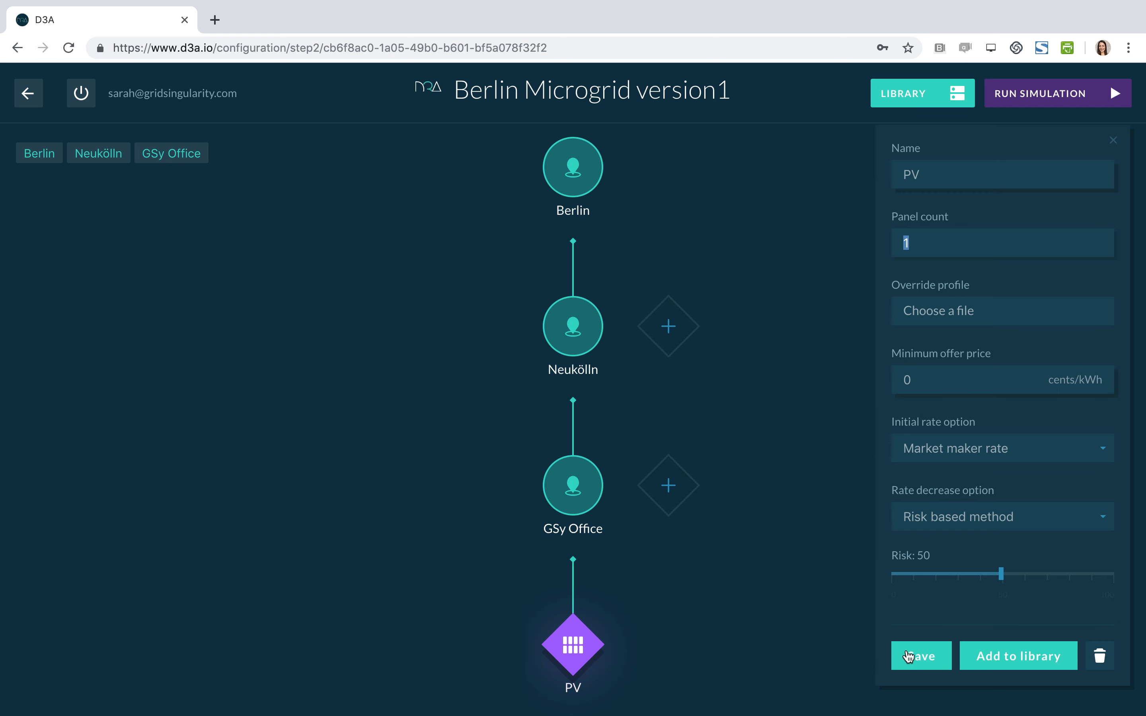
{"action": "left_click", "coordinate": [917, 658]}
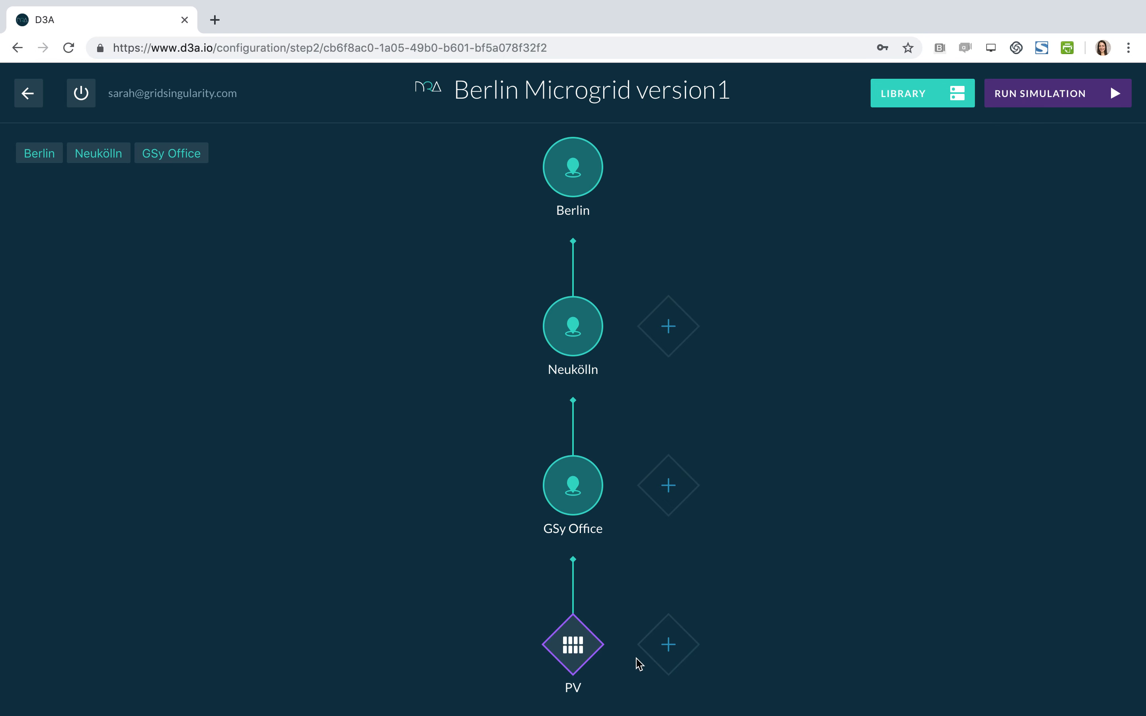
Add a second PV device beside the first one under GSy Office and delete it again.
{"action": "left_click", "coordinate": [666, 655]}
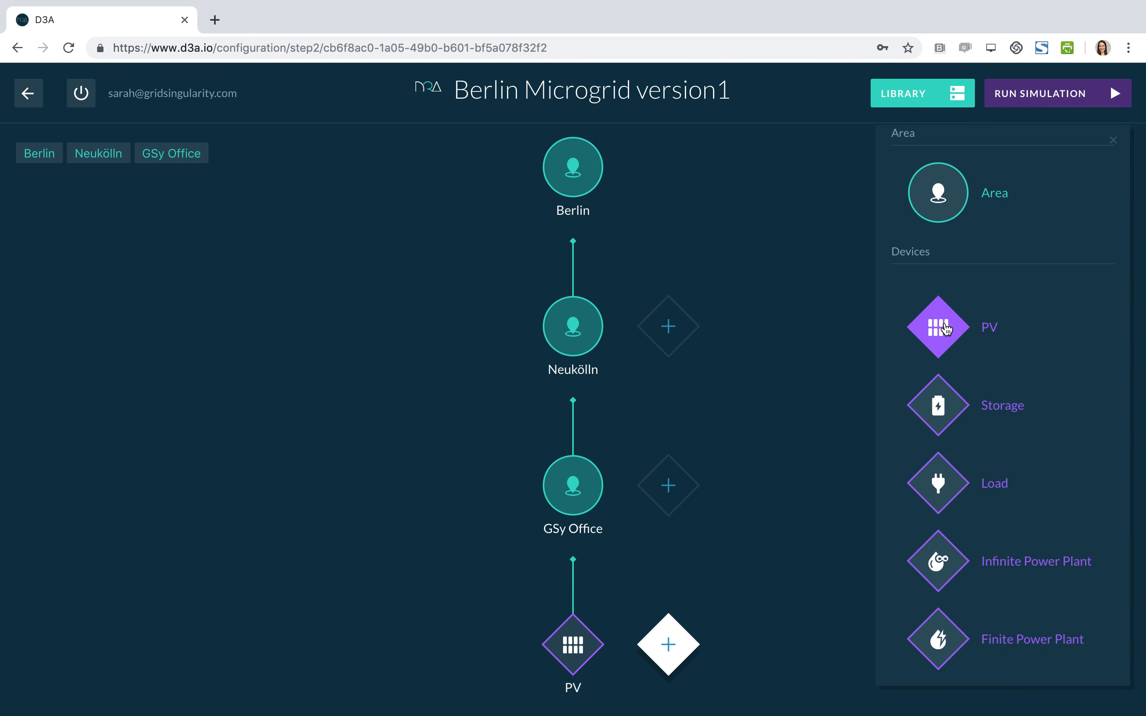
{"action": "left_click", "coordinate": [940, 327]}
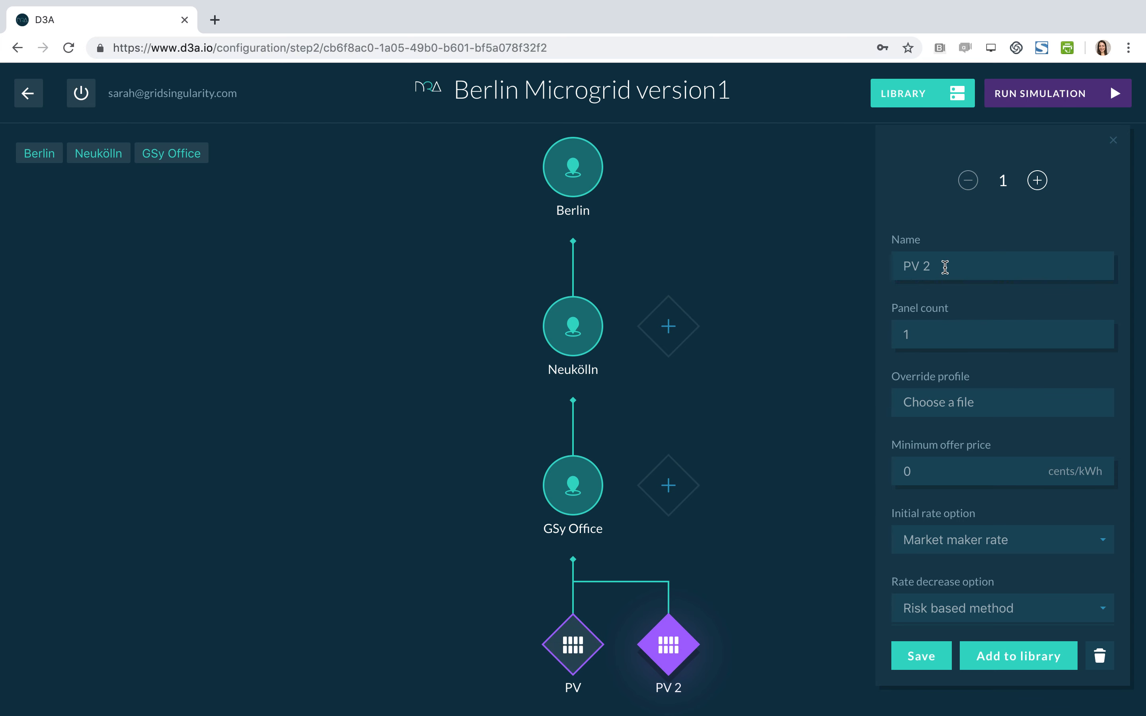
{"action": "left_click", "coordinate": [1099, 658]}
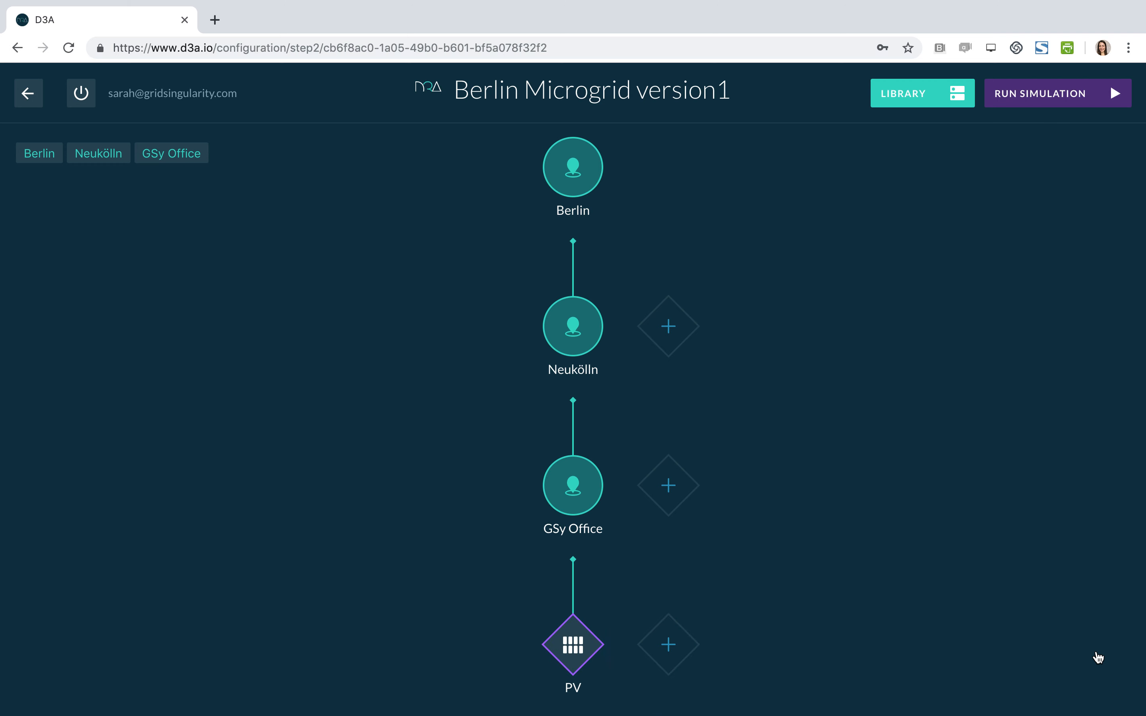
Add a Load device beside the PV under GSy Office and name it Office Load 1.
{"action": "left_click", "coordinate": [663, 652]}
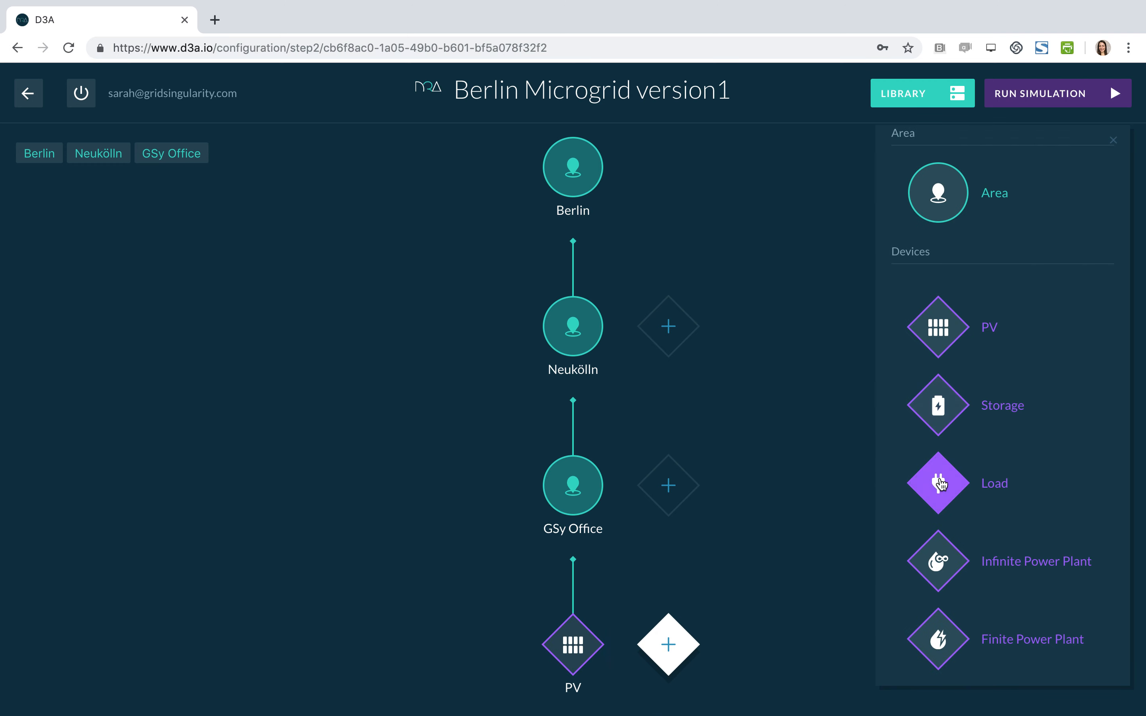
{"action": "left_click", "coordinate": [940, 483]}
{"action": "double_click", "coordinate": [959, 261]}
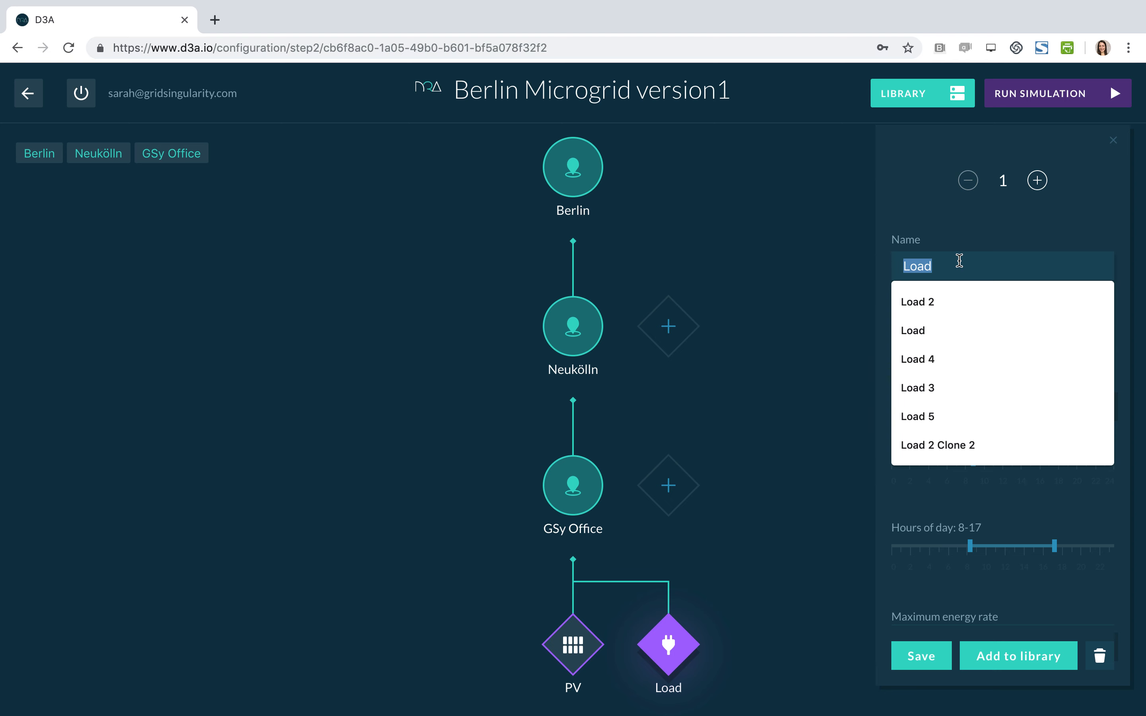
{"action": "type", "text": "Office Load"}
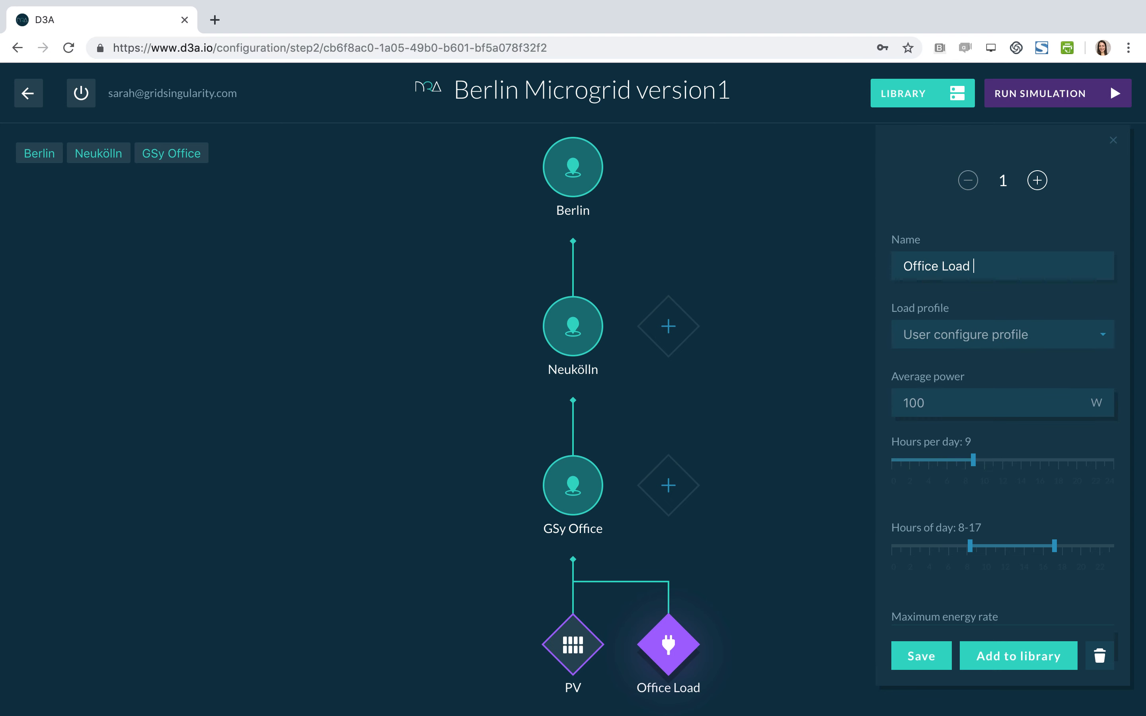
{"action": "type", "text": " 1"}
Keep User configure profile as the load profile of Office Load 1 and save the device.
{"action": "left_click", "coordinate": [969, 339]}
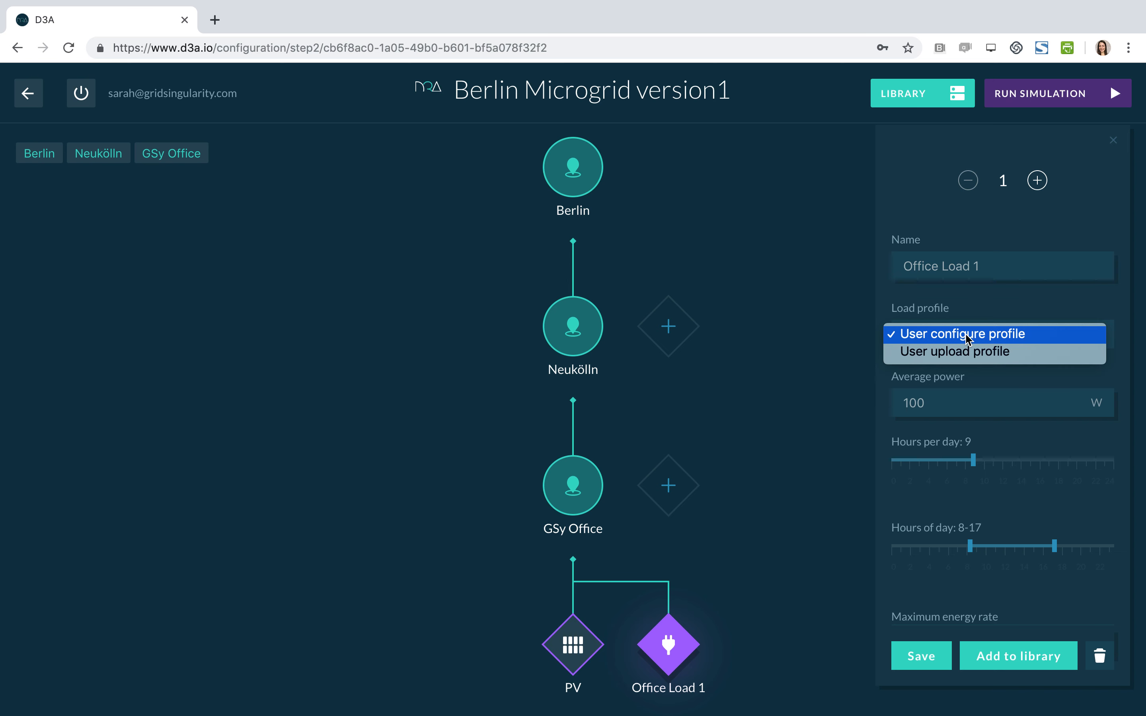
{"action": "left_click", "coordinate": [969, 336]}
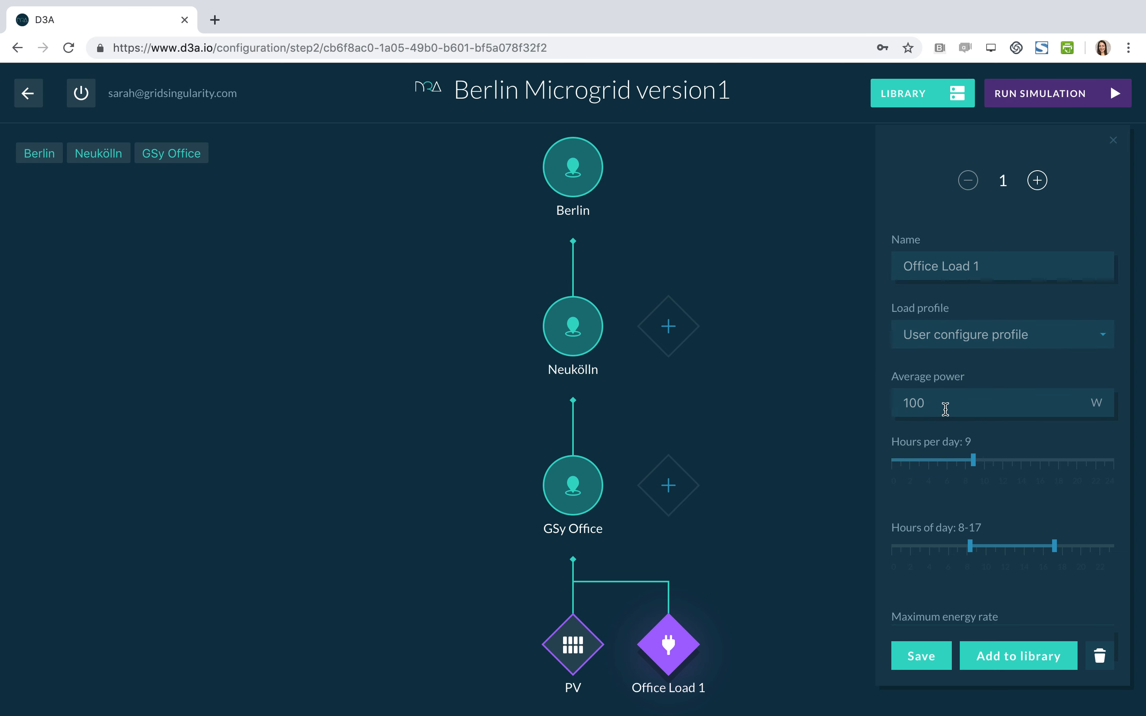
{"action": "scroll", "coordinate": [945, 408], "scroll_direction": "down", "scroll_amount": 2}
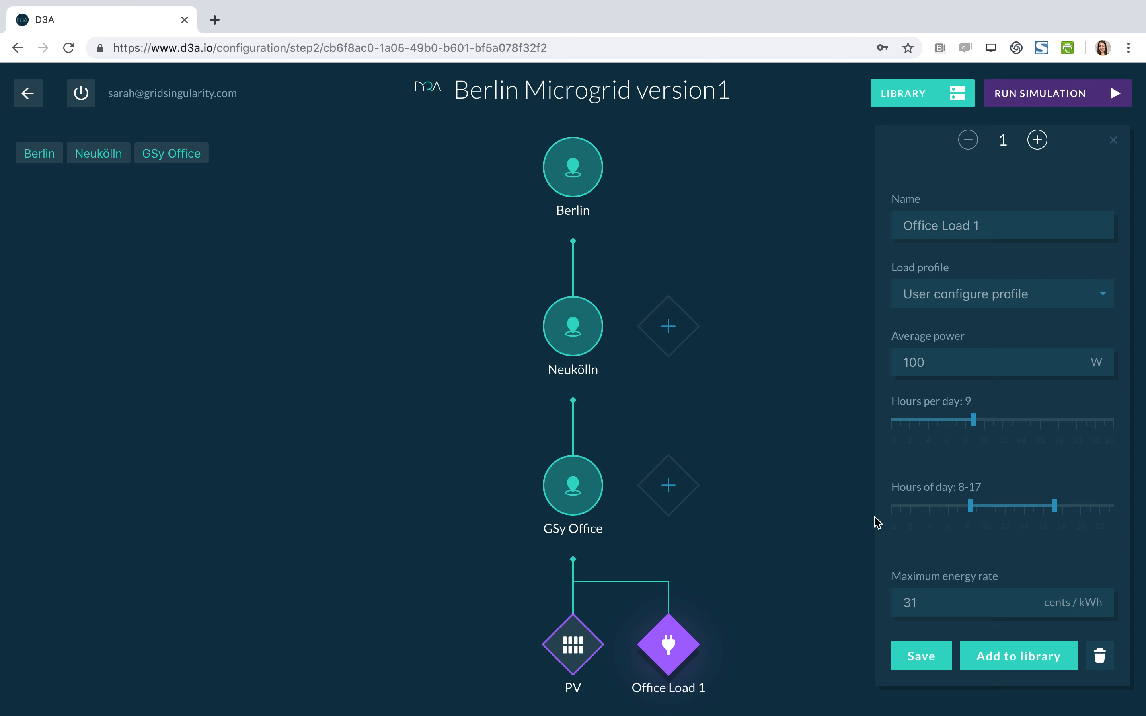
{"action": "left_click", "coordinate": [904, 656]}
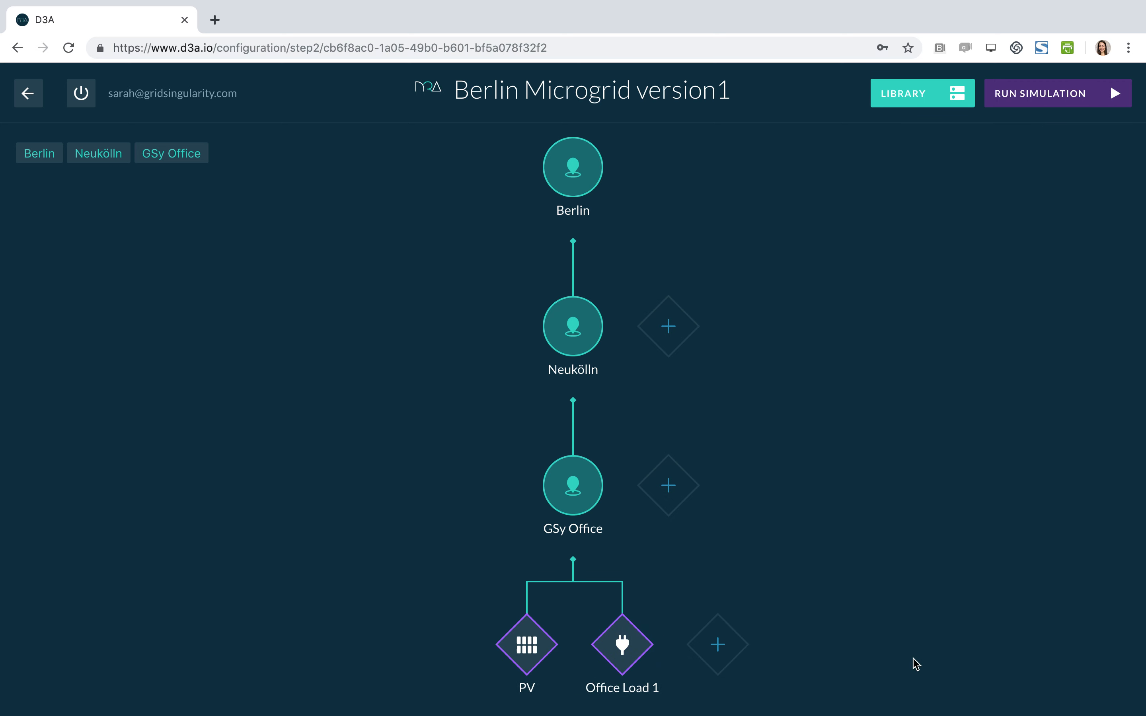
Add a Storage device beside Office Load 1 and define its initial capacity as an initial state of charge of 20.
{"action": "left_click", "coordinate": [712, 657]}
{"action": "left_click", "coordinate": [954, 405]}
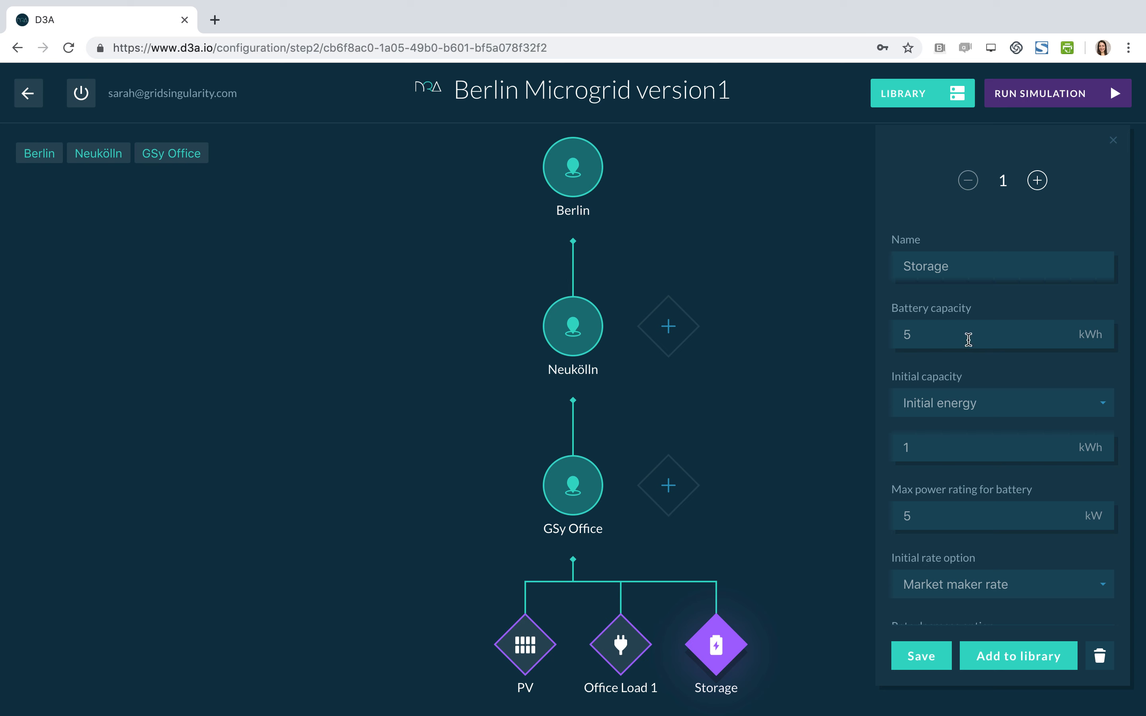
{"action": "left_click", "coordinate": [966, 412]}
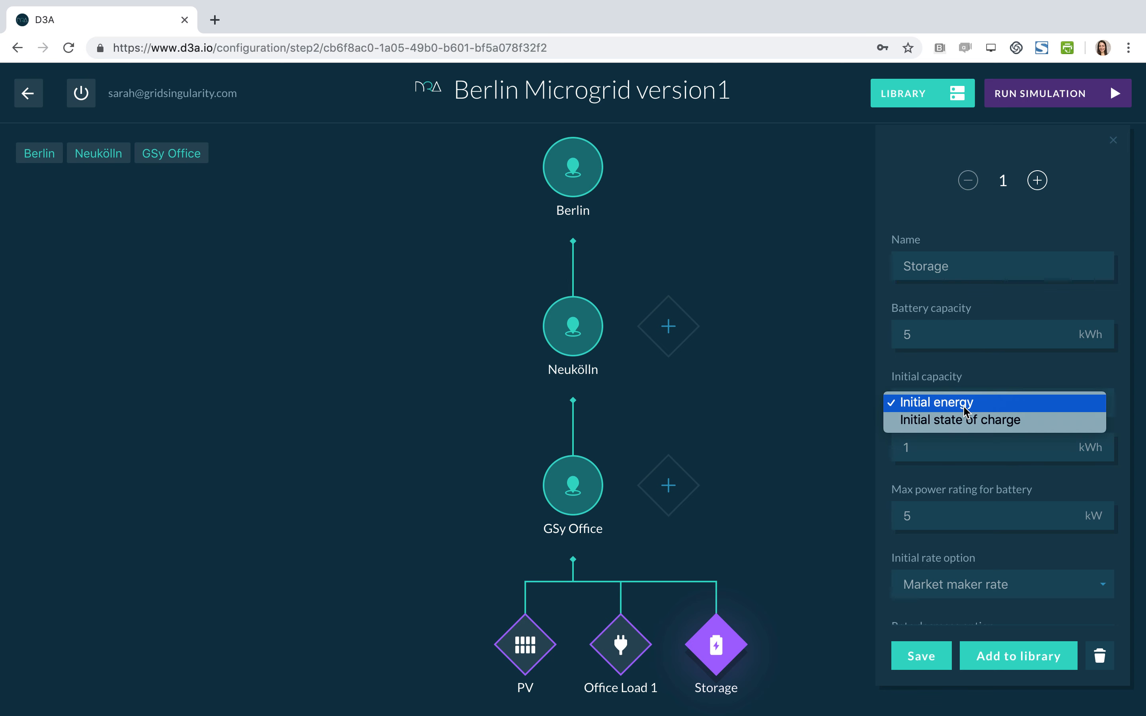
{"action": "left_click", "coordinate": [972, 422]}
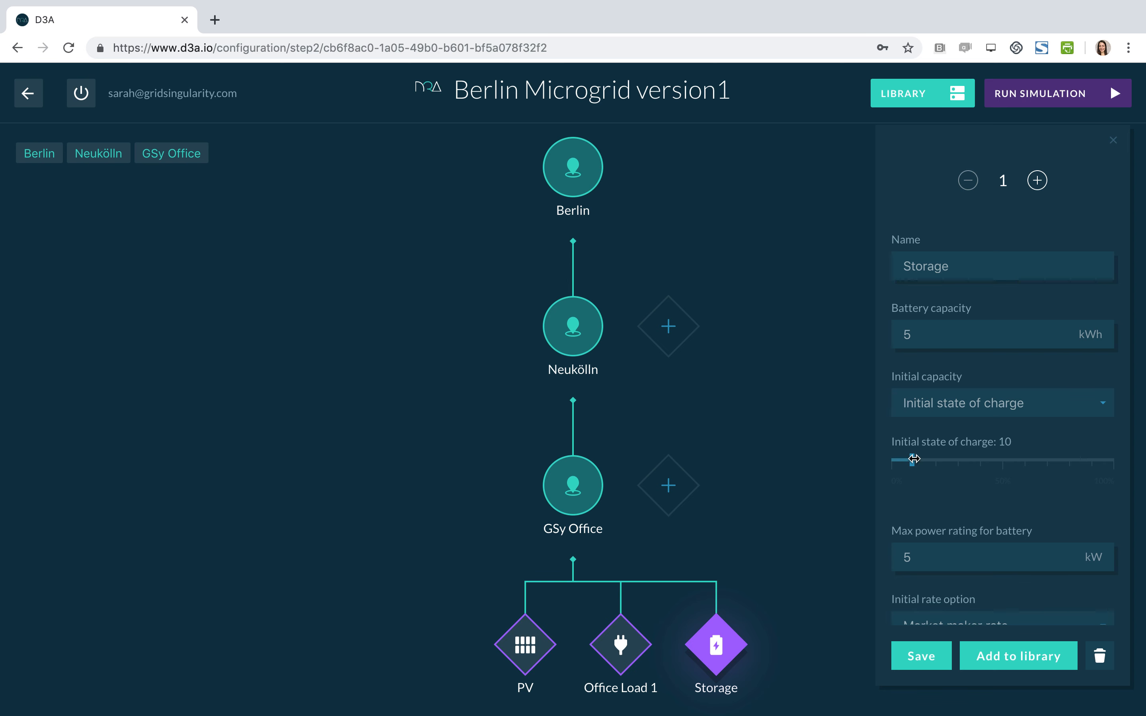
{"action": "left_click_drag", "start_coordinate": [913, 458], "coordinate": [935, 458]}
{"action": "scroll", "coordinate": [959, 492], "scroll_direction": "down", "scroll_amount": 5}
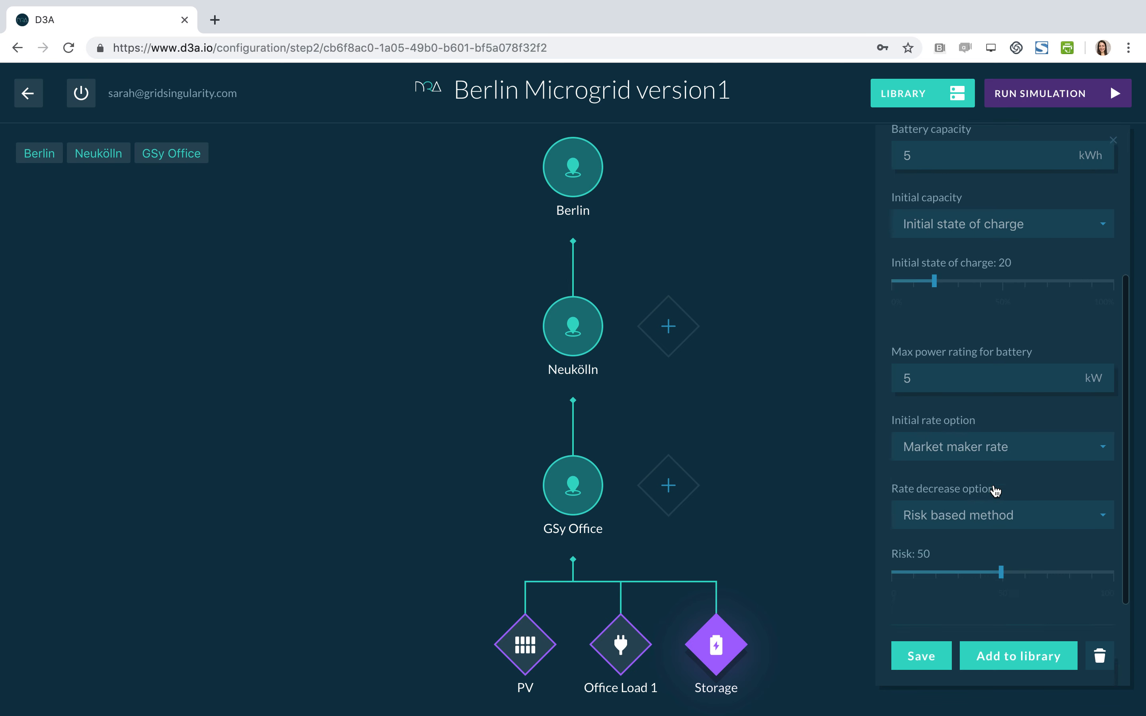
{"action": "scroll", "coordinate": [928, 346], "scroll_direction": "down", "scroll_amount": 2}
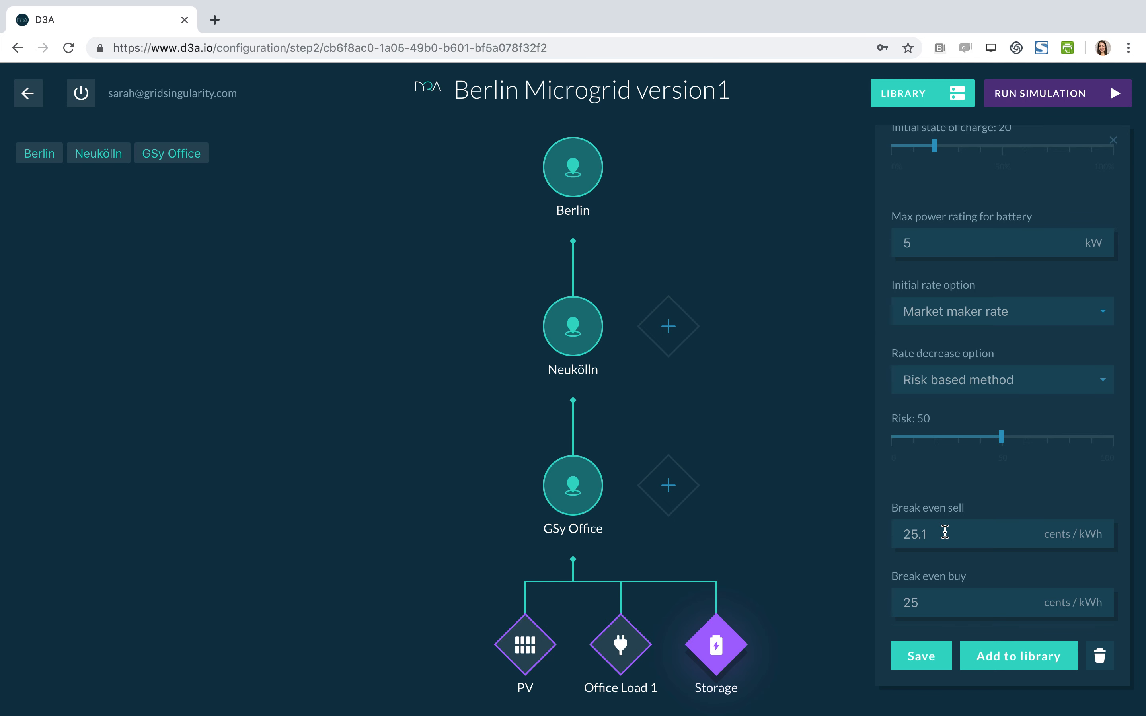
{"action": "scroll", "coordinate": [966, 528], "scroll_direction": "up", "scroll_amount": 5}
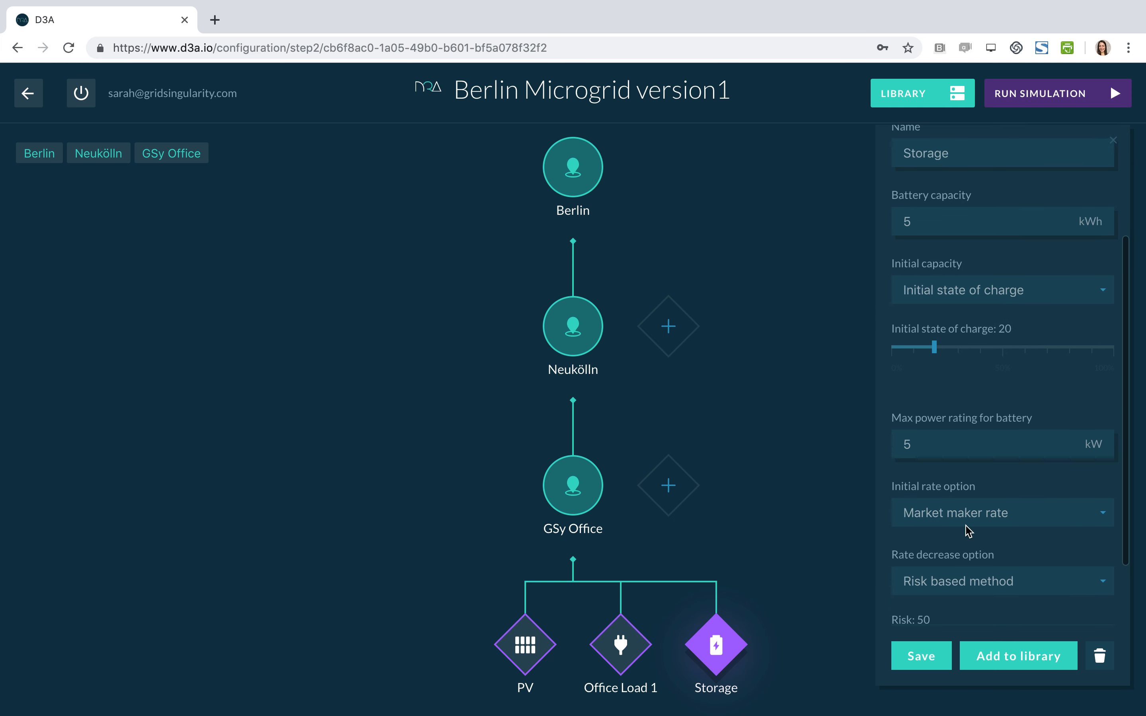
{"action": "scroll", "coordinate": [967, 528], "scroll_direction": "up", "scroll_amount": 5}
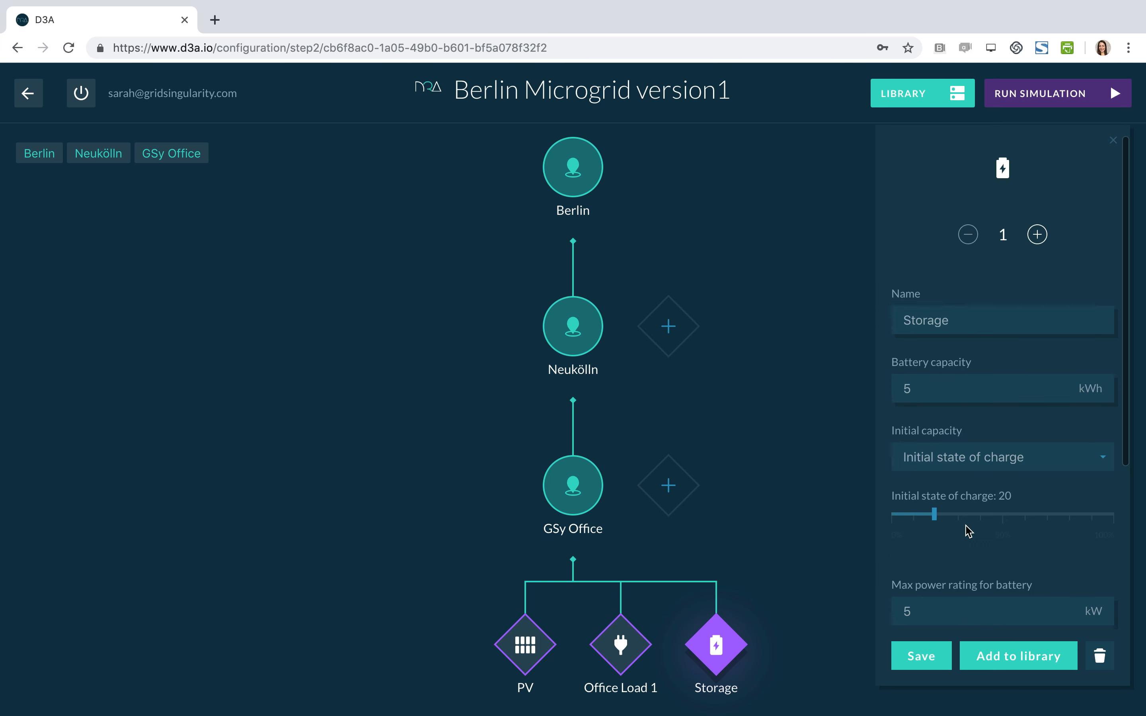
Save the Storage device and add an area named Flats beside GSy Office under Neukölln.
{"action": "left_click", "coordinate": [921, 656]}
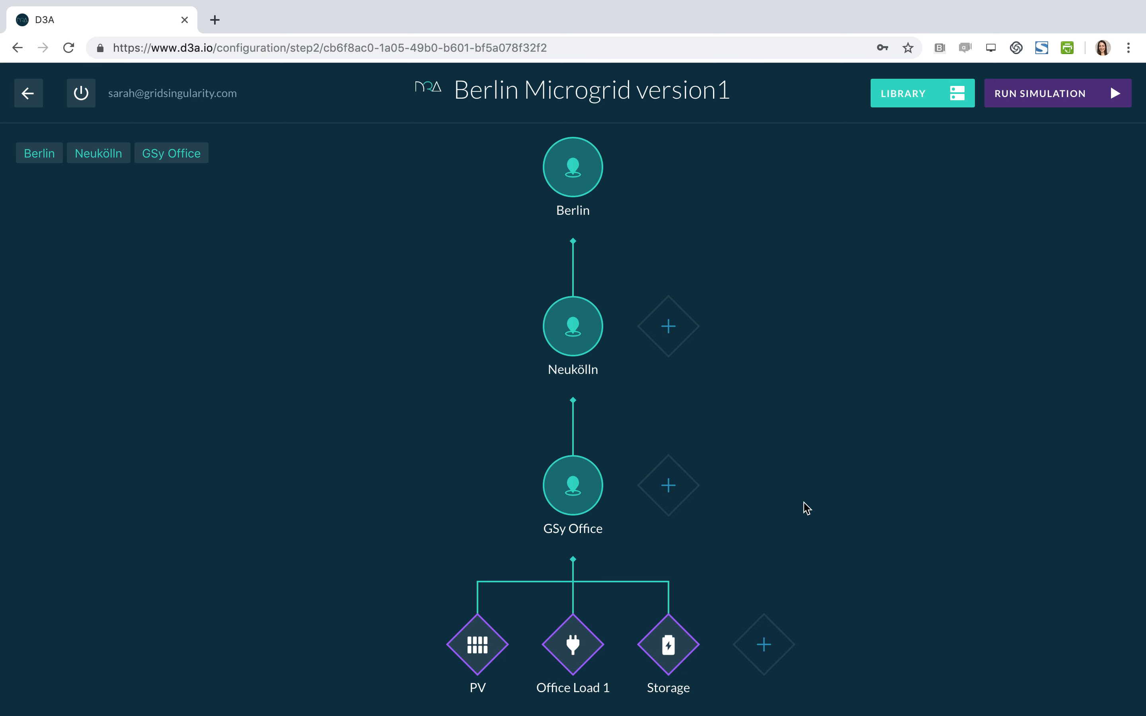
{"action": "left_click", "coordinate": [669, 488]}
{"action": "left_click", "coordinate": [944, 261]}
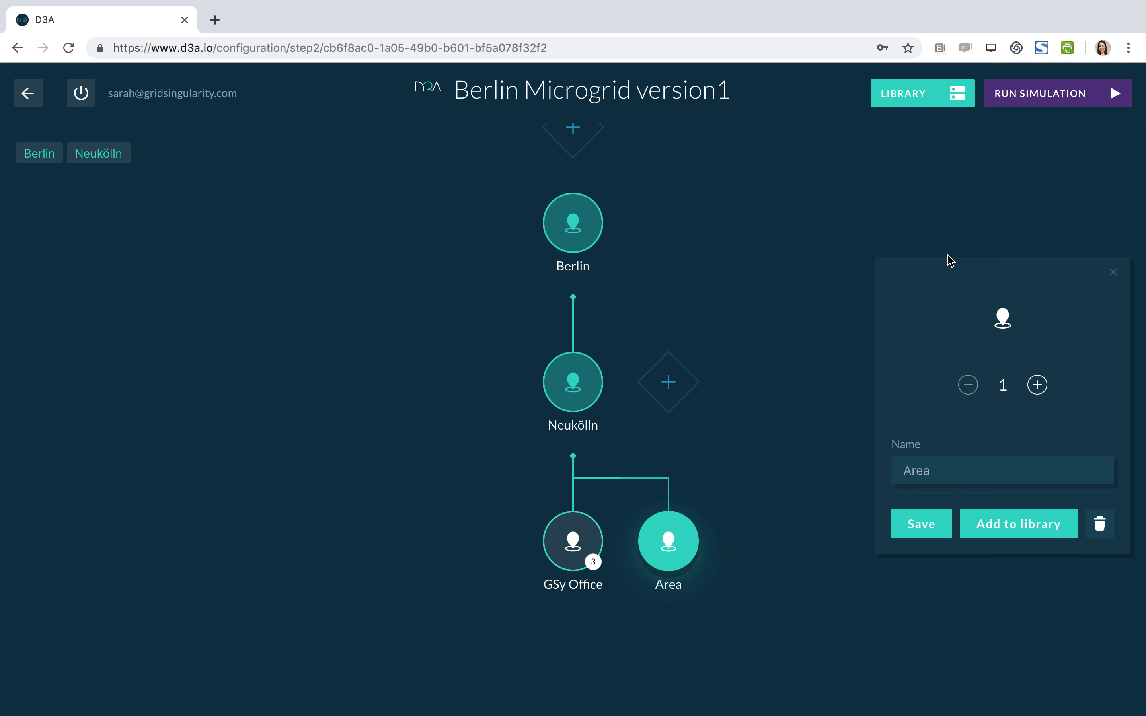
{"action": "left_click", "coordinate": [949, 466]}
{"action": "double_click", "coordinate": [950, 467]}
{"action": "type", "text": "Fla"}
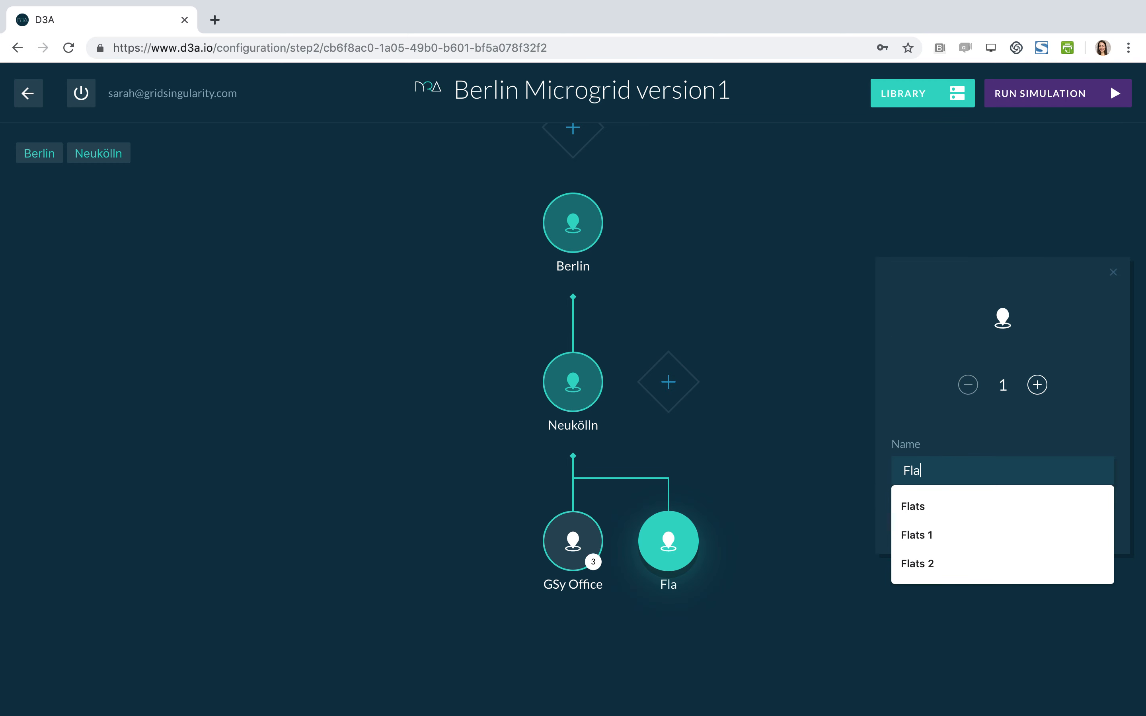
{"action": "type", "text": "ts"}
{"action": "left_click", "coordinate": [966, 429]}
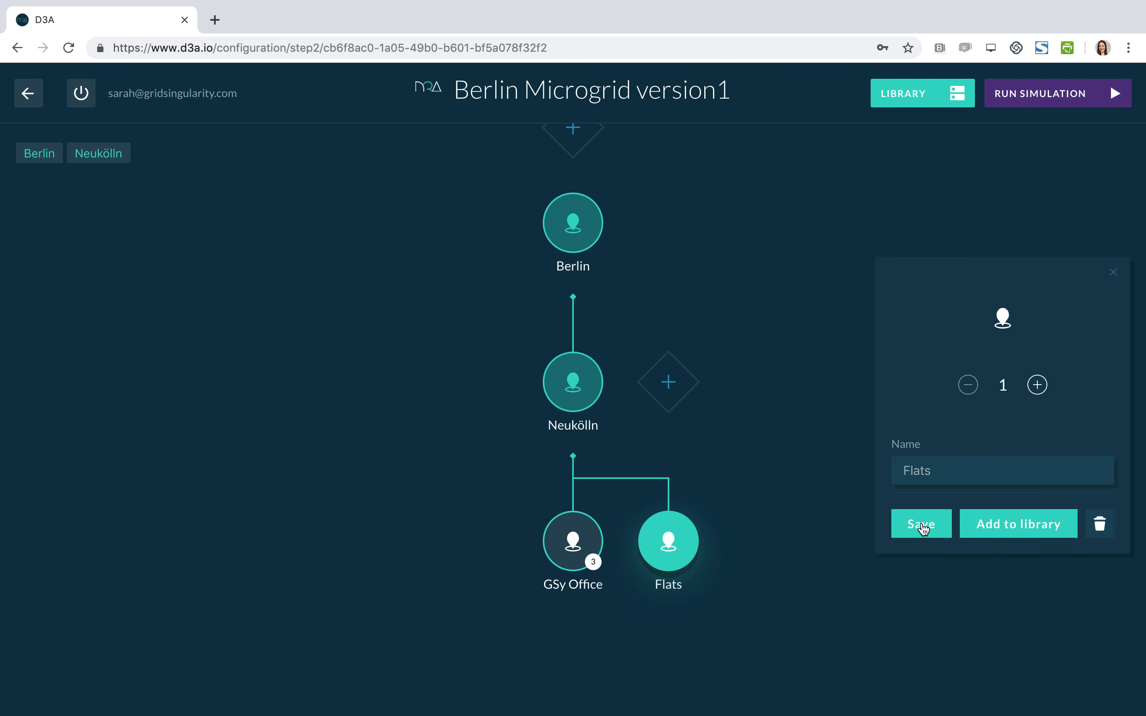
{"action": "left_click", "coordinate": [922, 524]}
Add a Load device under the Flats area and name it Homes.
{"action": "left_click", "coordinate": [620, 658]}
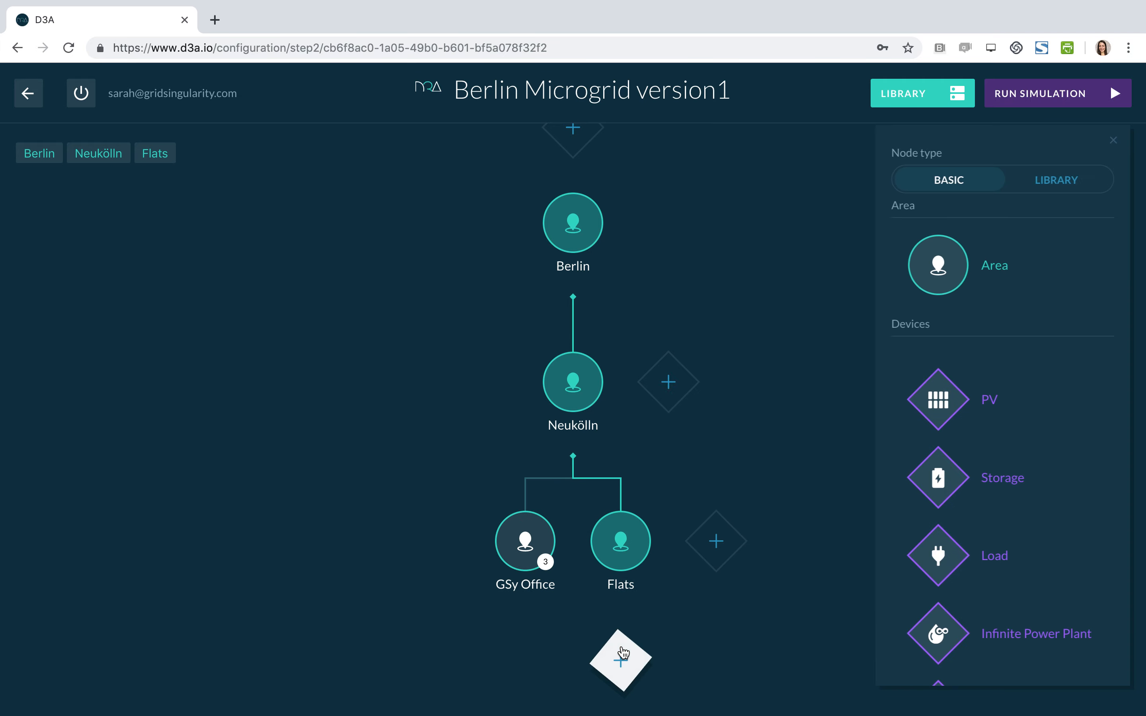
{"action": "left_click", "coordinate": [939, 561]}
{"action": "left_click", "coordinate": [966, 334]}
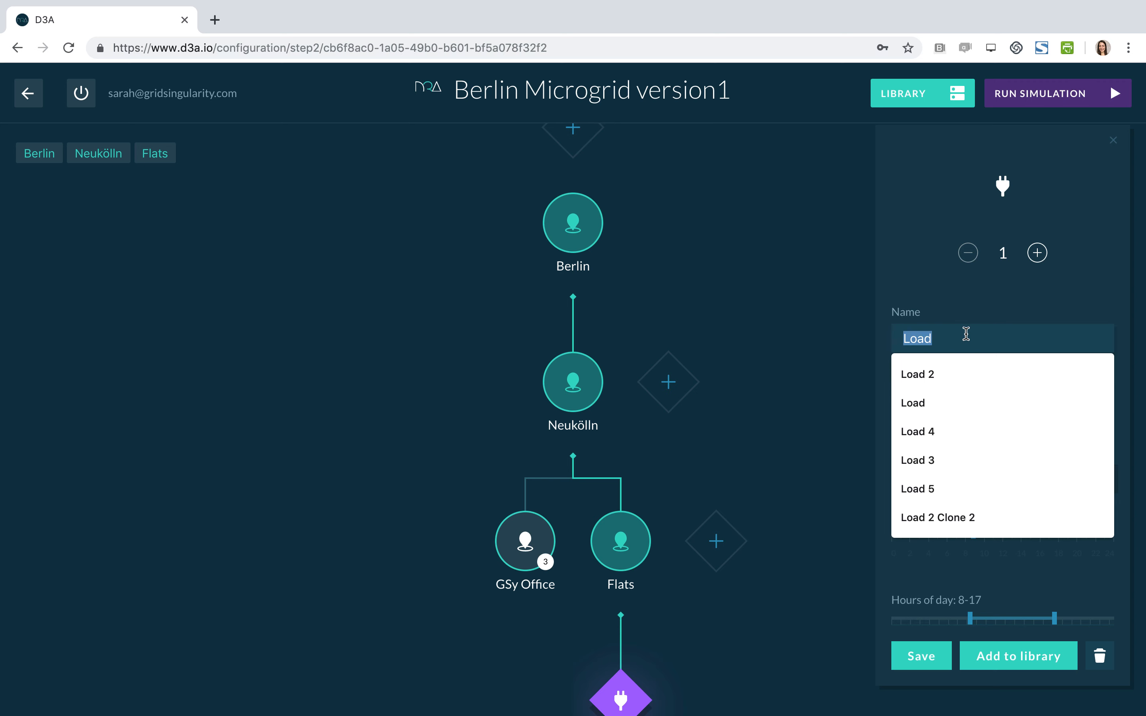
{"action": "type", "text": "Homew"}
{"action": "key", "text": "BackSpace"}
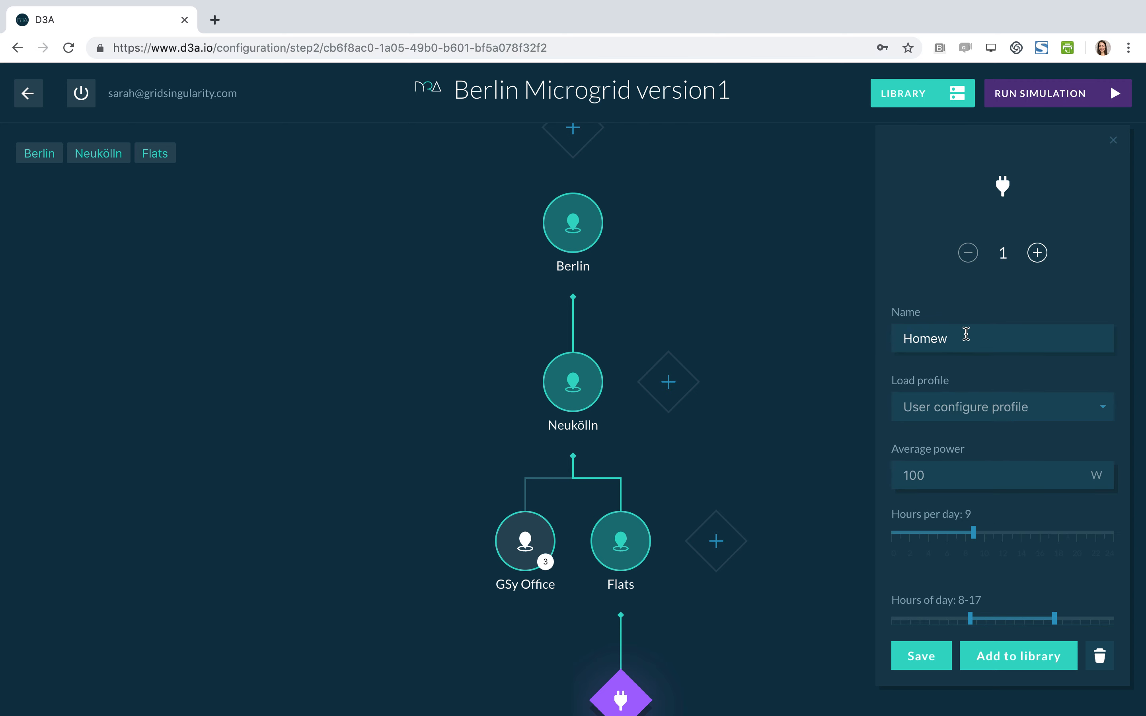
{"action": "type", "text": "s"}
Set the quantity of the Homes load to 5.
{"action": "left_click", "coordinate": [1038, 253]}
{"action": "left_click", "coordinate": [1038, 253]}
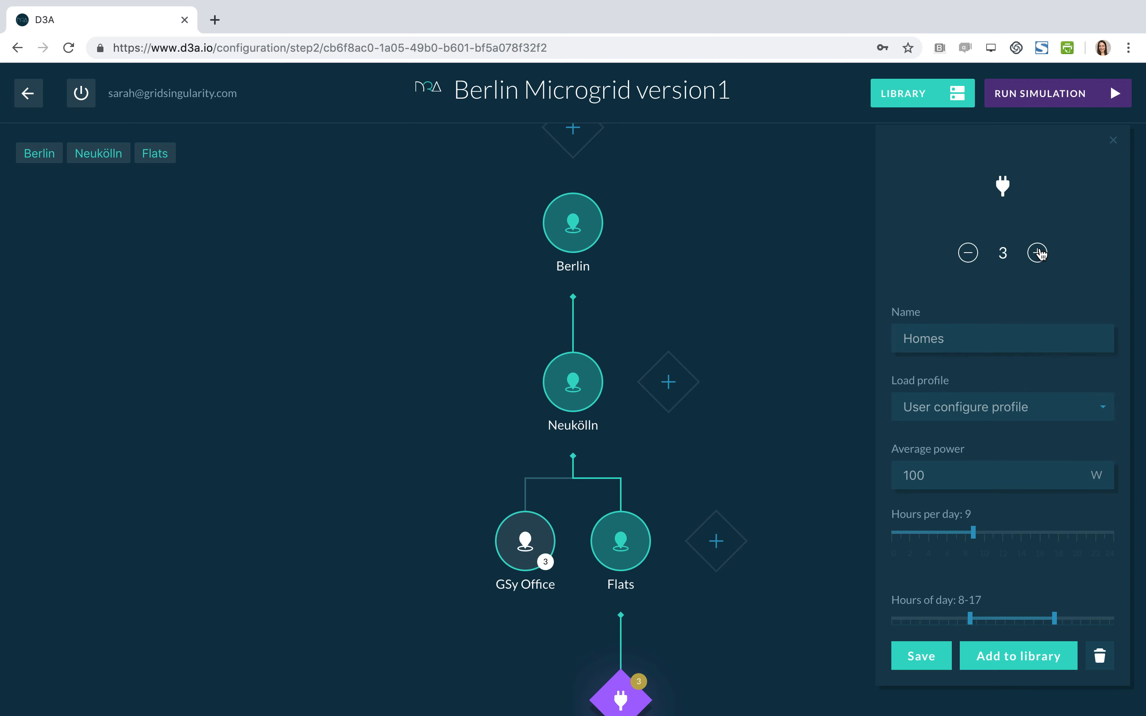
{"action": "left_click", "coordinate": [1038, 253]}
{"action": "left_click", "coordinate": [1038, 253]}
Switch the Homes load profile to User upload profile, upload the file 22_load and save the device.
{"action": "left_click", "coordinate": [975, 405]}
{"action": "left_click", "coordinate": [971, 424]}
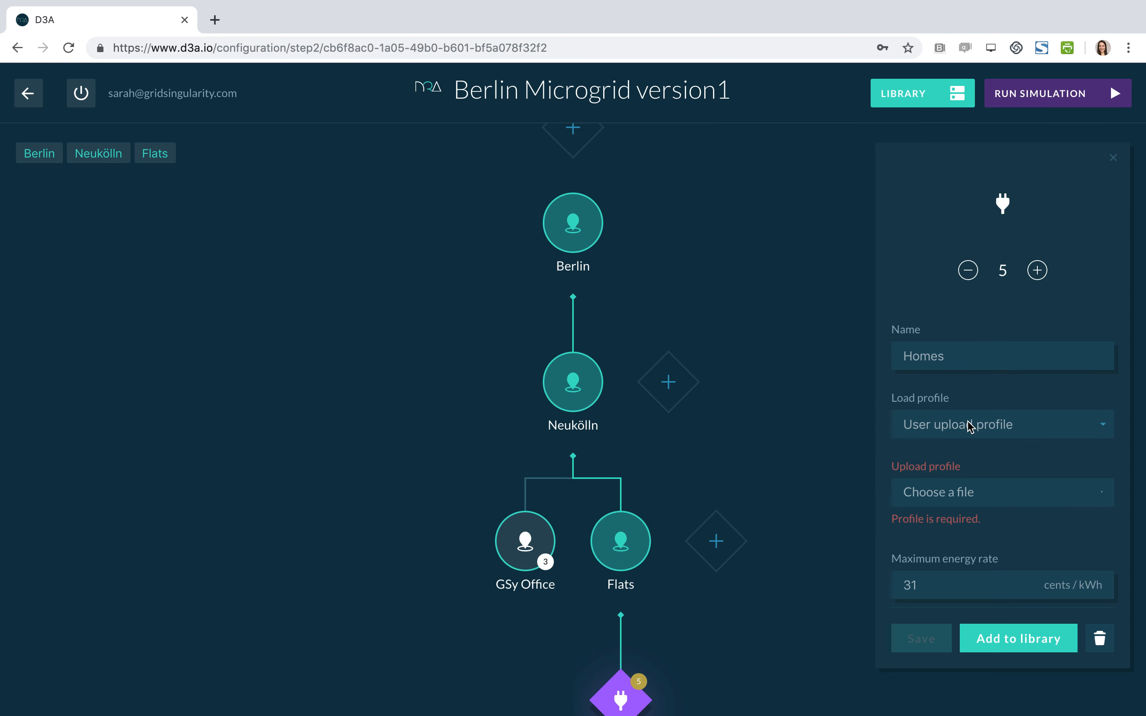
{"action": "left_click", "coordinate": [920, 493]}
{"action": "scroll", "coordinate": [464, 260], "scroll_direction": "down", "scroll_amount": 2}
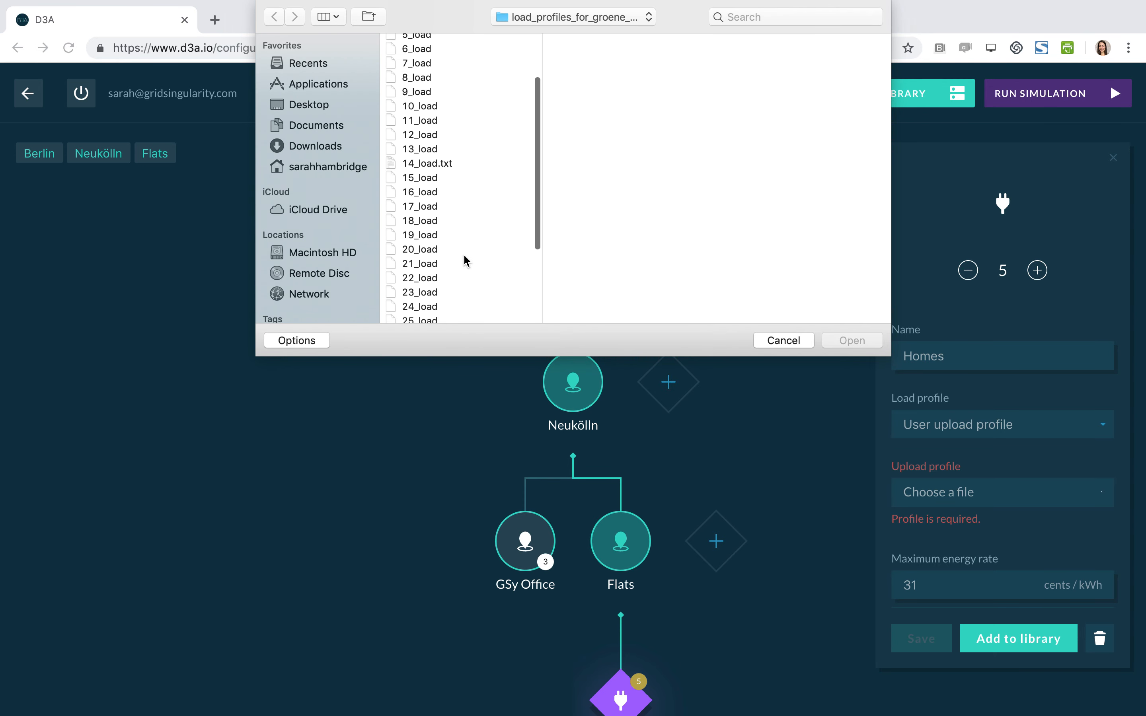
{"action": "left_click", "coordinate": [430, 281]}
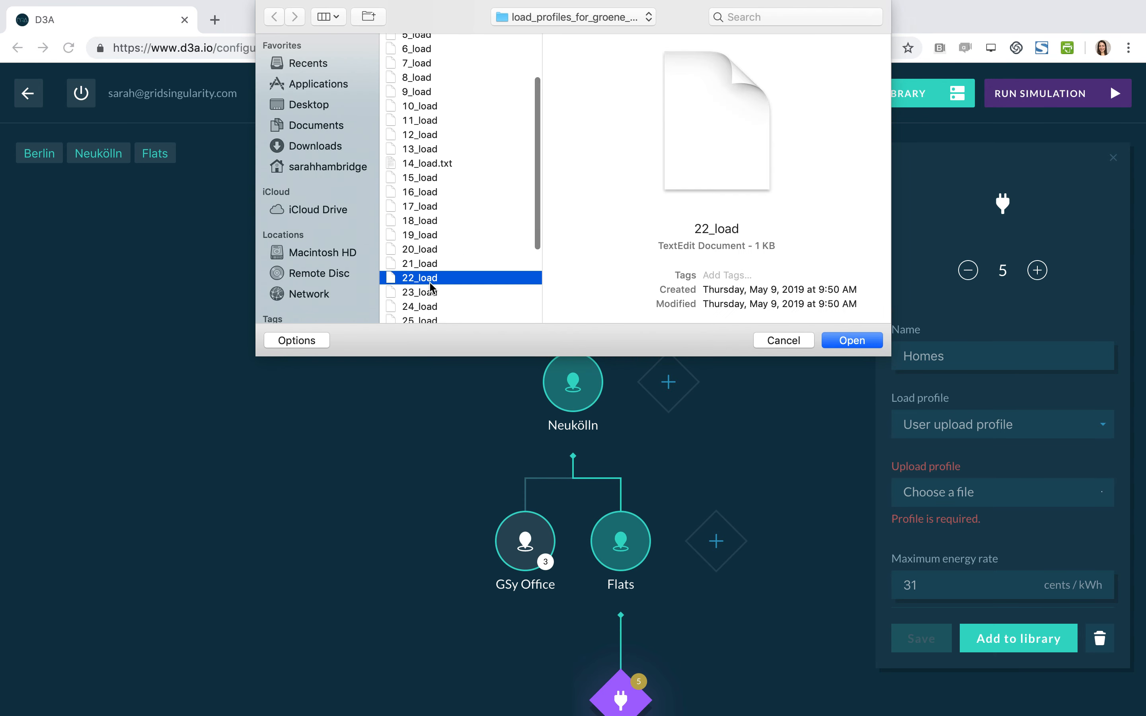
{"action": "left_click", "coordinate": [841, 341]}
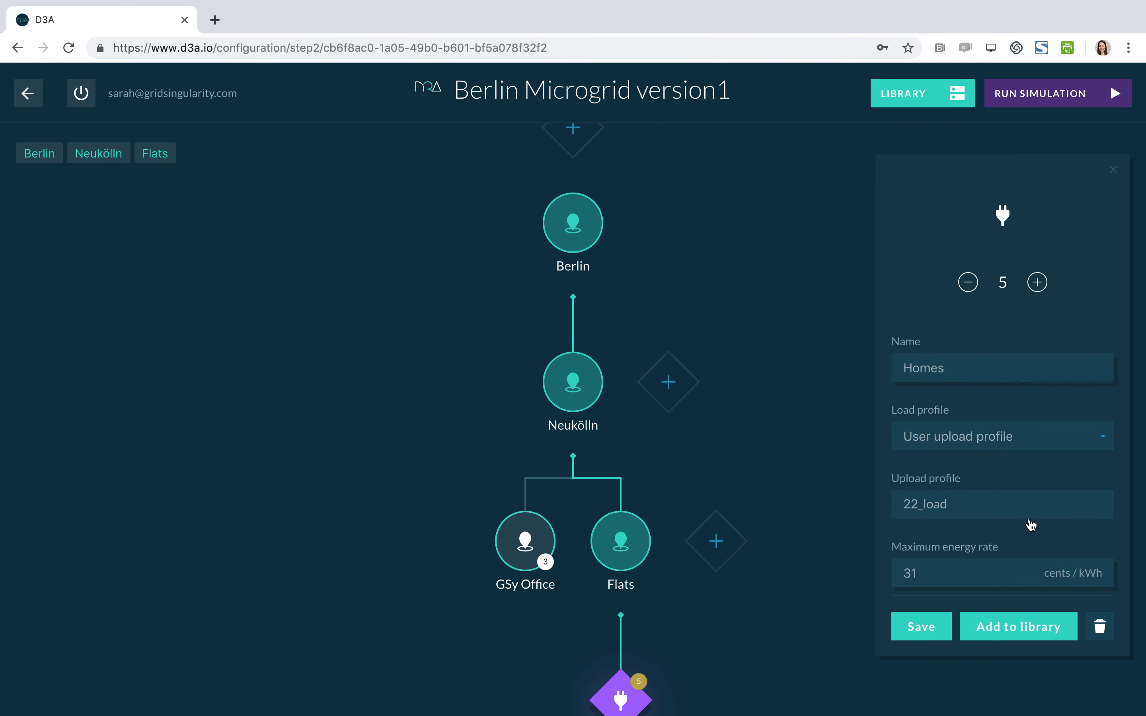
{"action": "scroll", "coordinate": [1029, 523], "scroll_direction": "down", "scroll_amount": 3}
{"action": "left_click", "coordinate": [915, 634]}
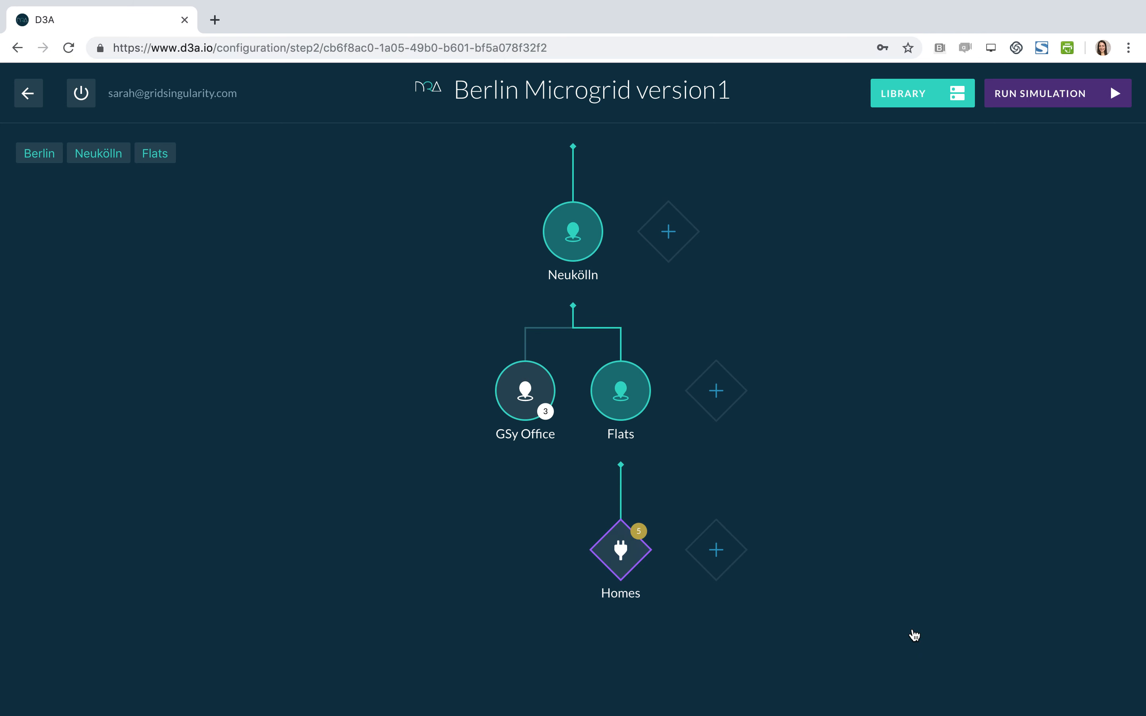
Add an Infinite Power Plant beside Neukölln under Berlin and save it with the Market maker rate as energy rate.
{"action": "scroll", "coordinate": [767, 372], "scroll_direction": "up", "scroll_amount": 2}
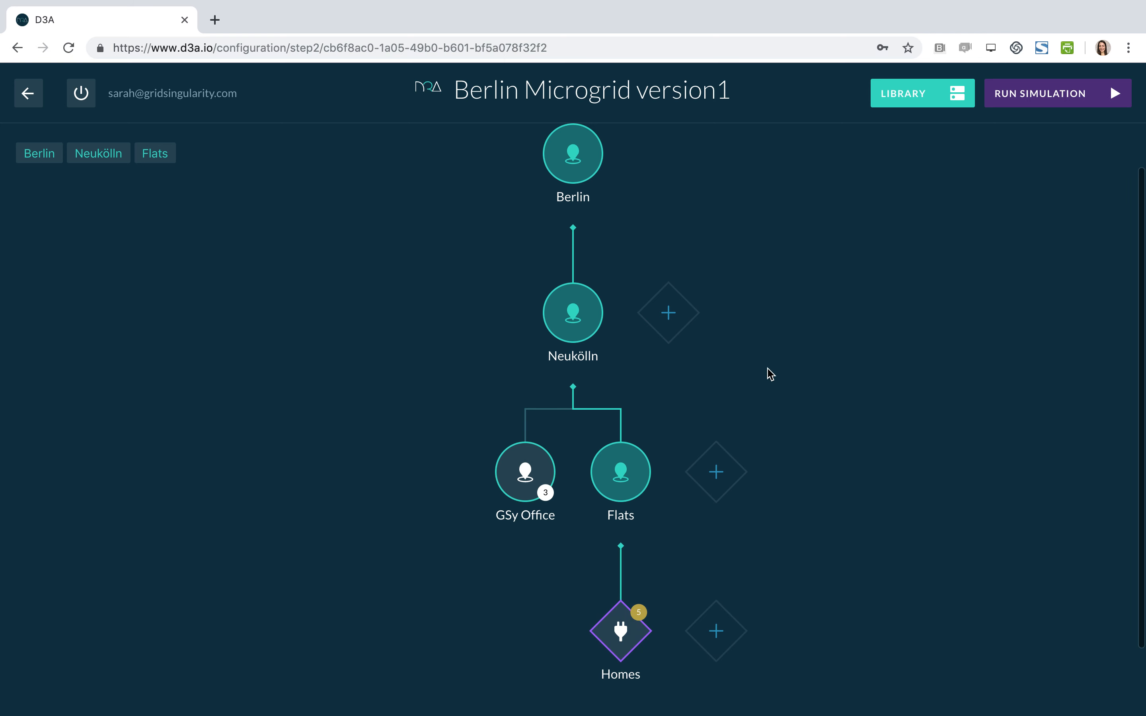
{"action": "scroll", "coordinate": [548, 361], "scroll_direction": "up", "scroll_amount": 3}
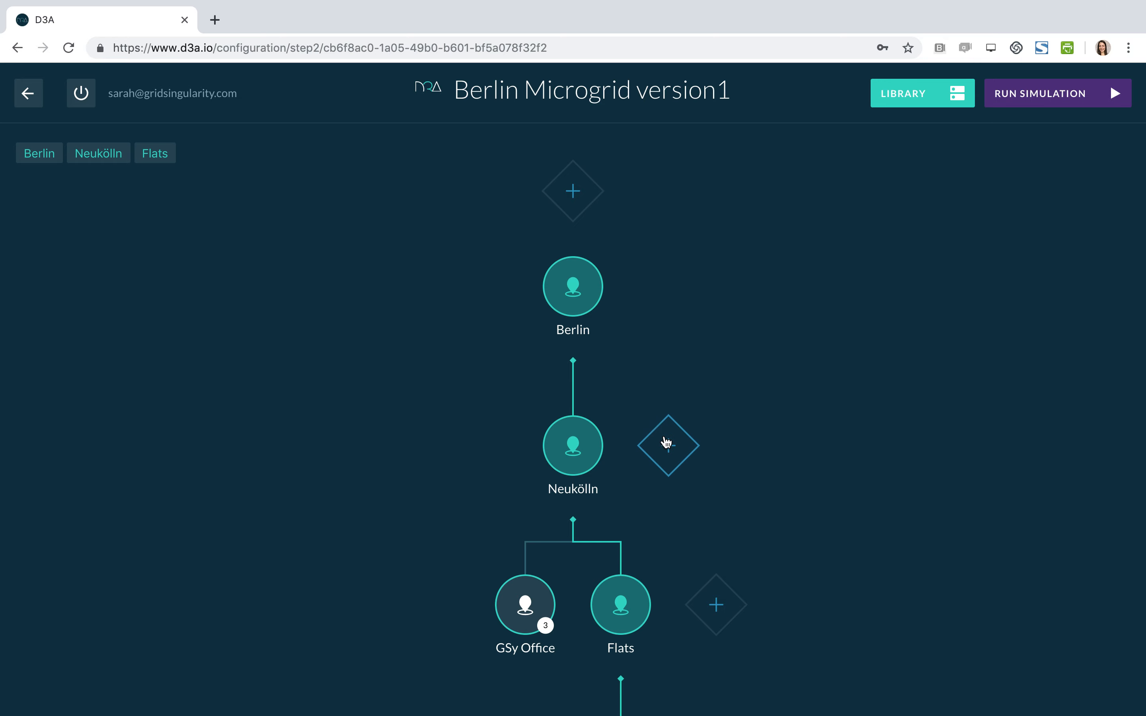
{"action": "left_click", "coordinate": [668, 448]}
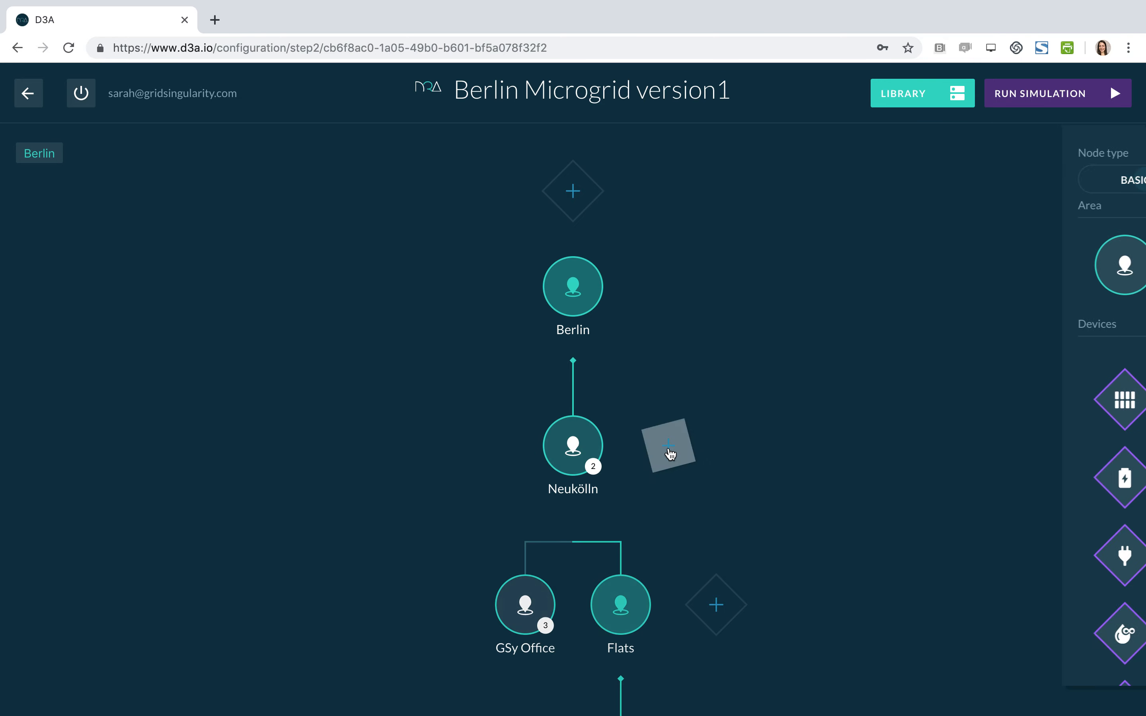
{"action": "scroll", "coordinate": [1023, 578], "scroll_direction": "down", "scroll_amount": 2}
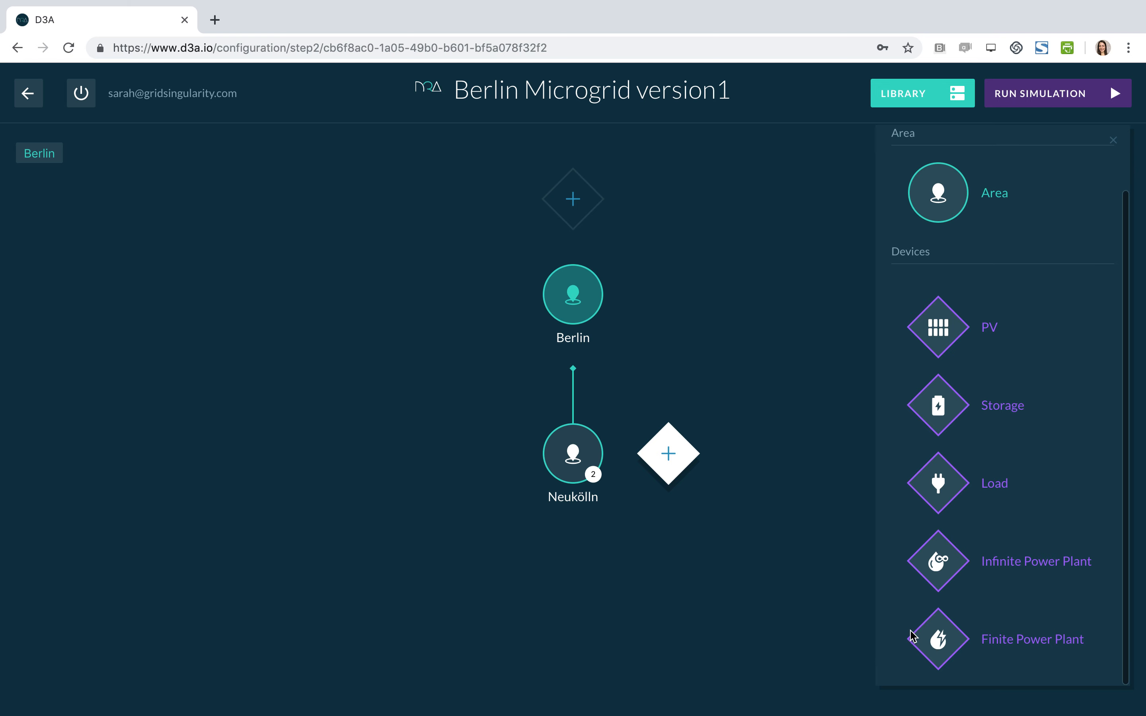
{"action": "left_click", "coordinate": [935, 568]}
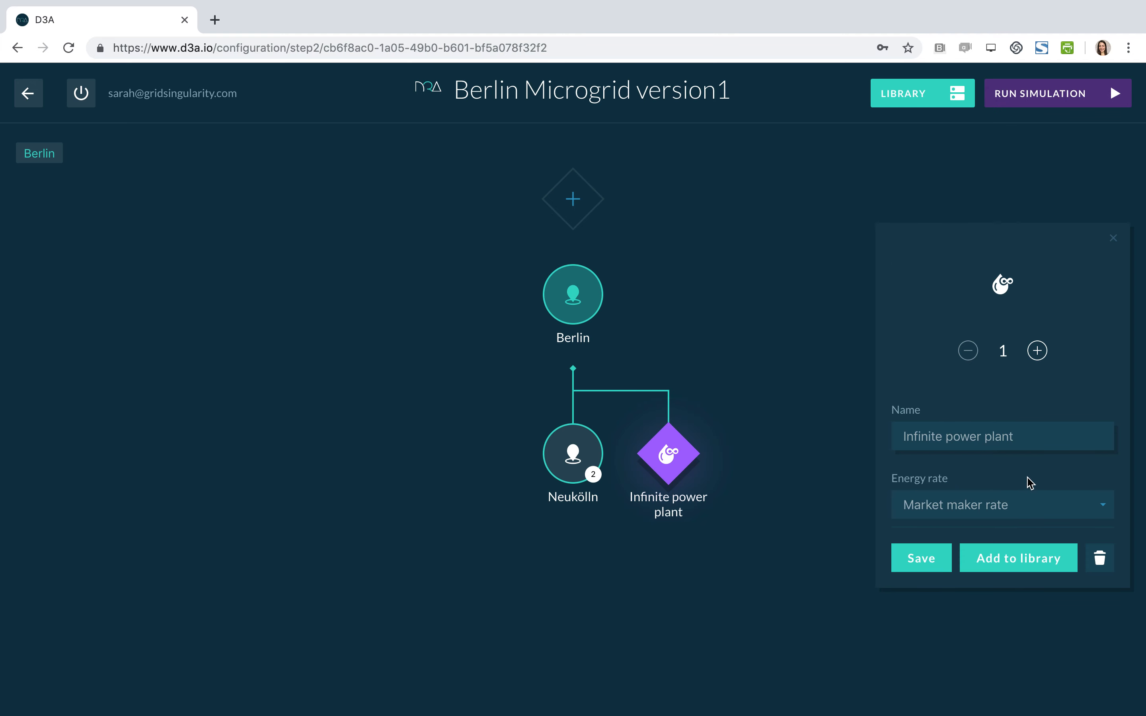
{"action": "left_click", "coordinate": [927, 560]}
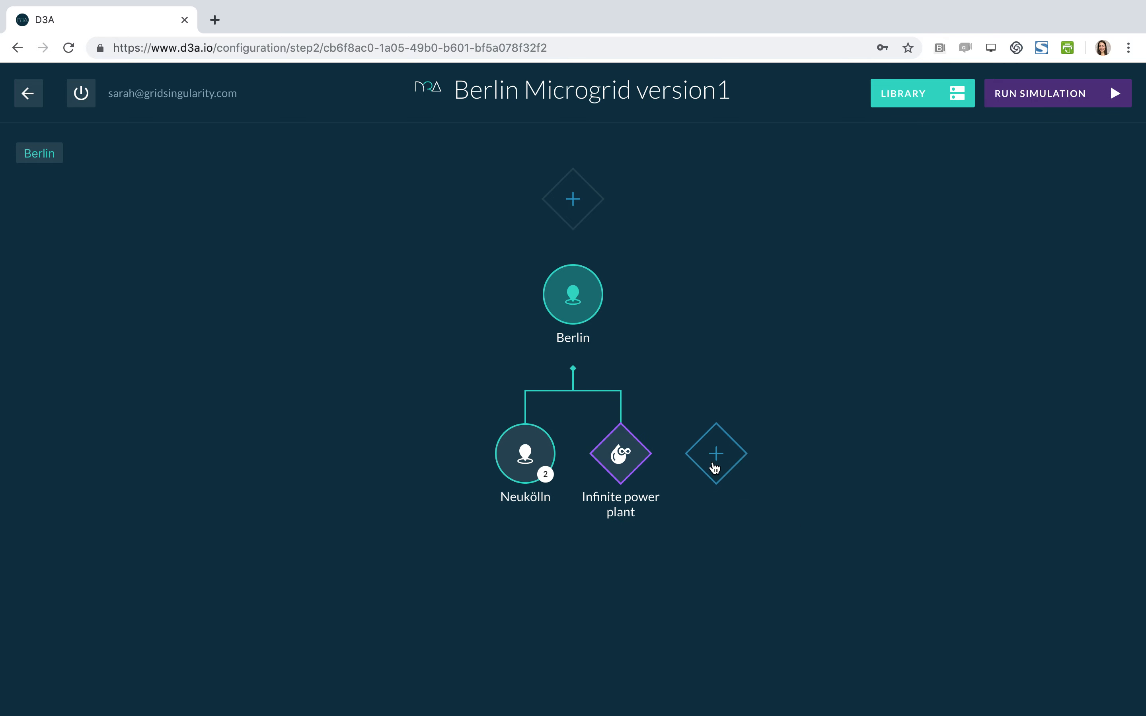
Add a Finite Power Plant beside the infinite power plant under Berlin and delete it again.
{"action": "left_click", "coordinate": [715, 468]}
{"action": "scroll", "coordinate": [985, 596], "scroll_direction": "down", "scroll_amount": 2}
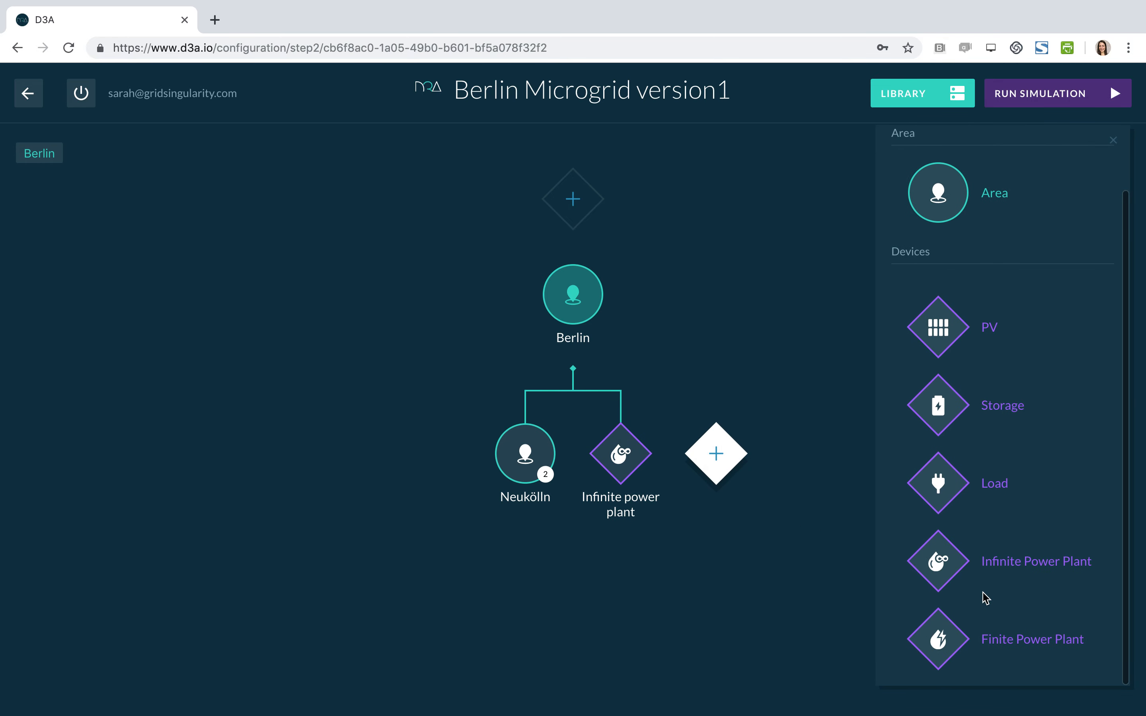
{"action": "left_click", "coordinate": [938, 640]}
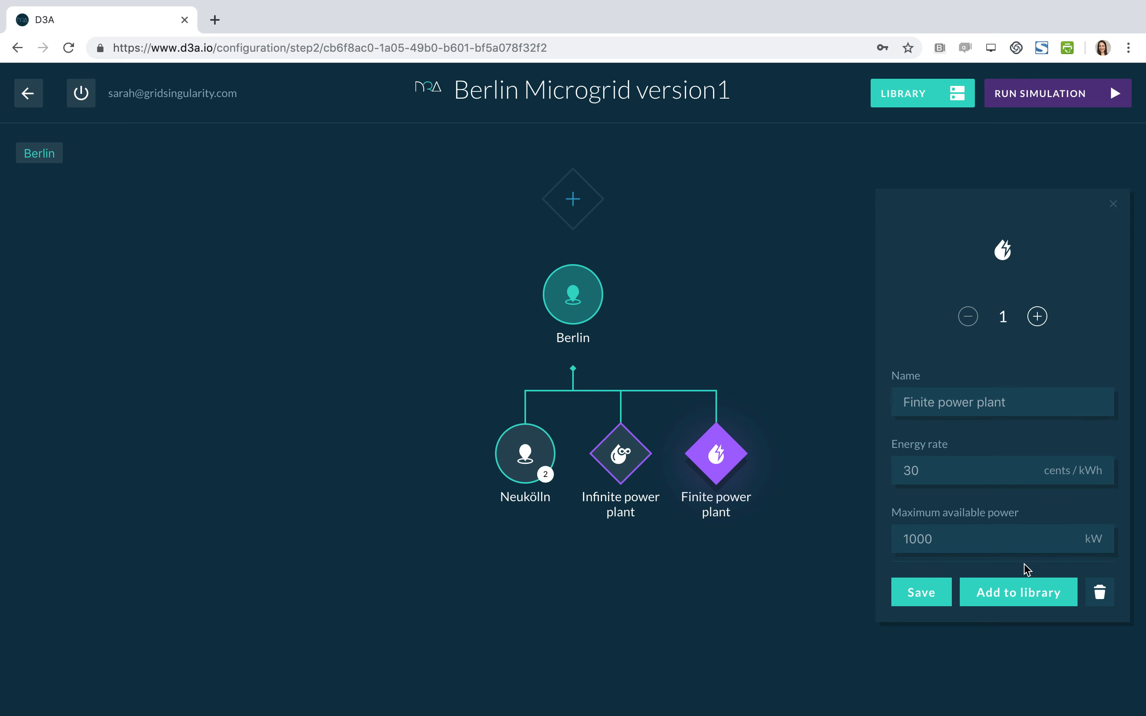
{"action": "left_click", "coordinate": [1099, 596]}
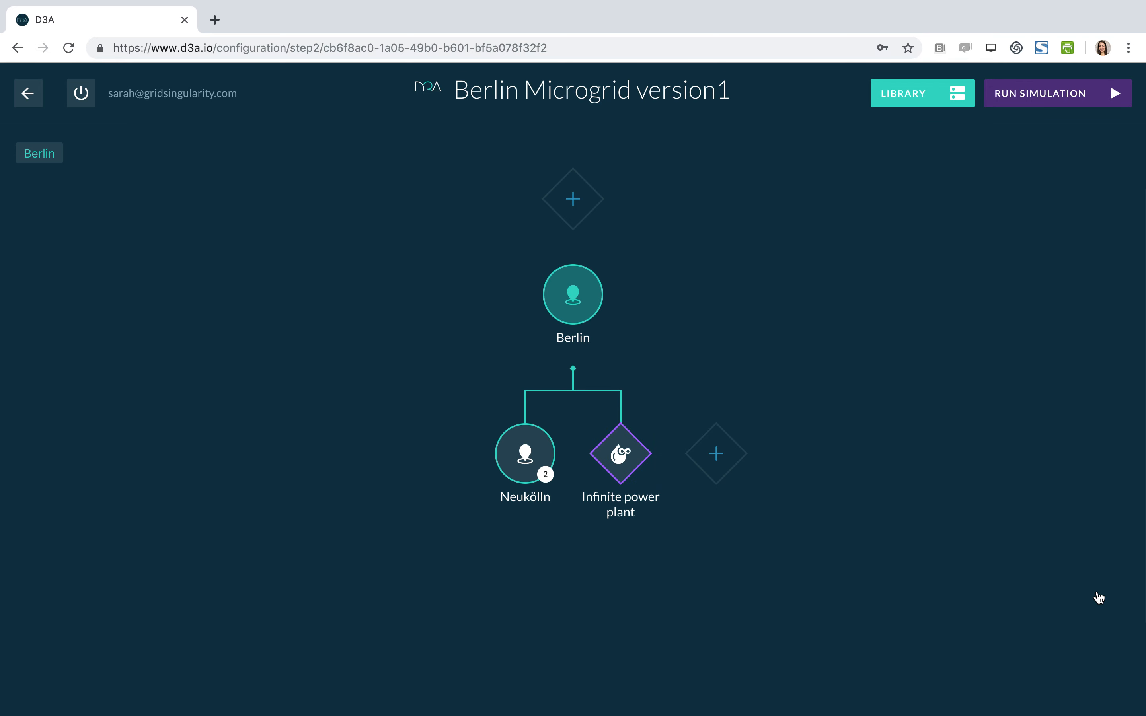
Add a PV device beside Flats under Neukölln and name it Community PV.
{"action": "left_click", "coordinate": [528, 465]}
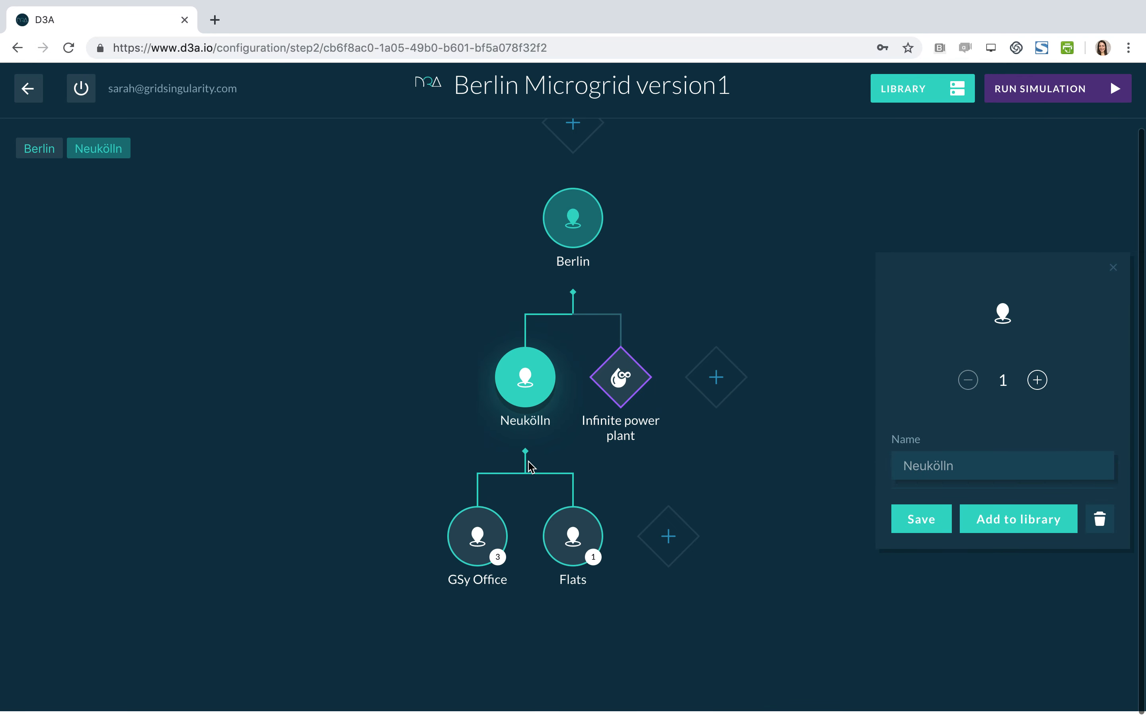
{"action": "left_click", "coordinate": [669, 544]}
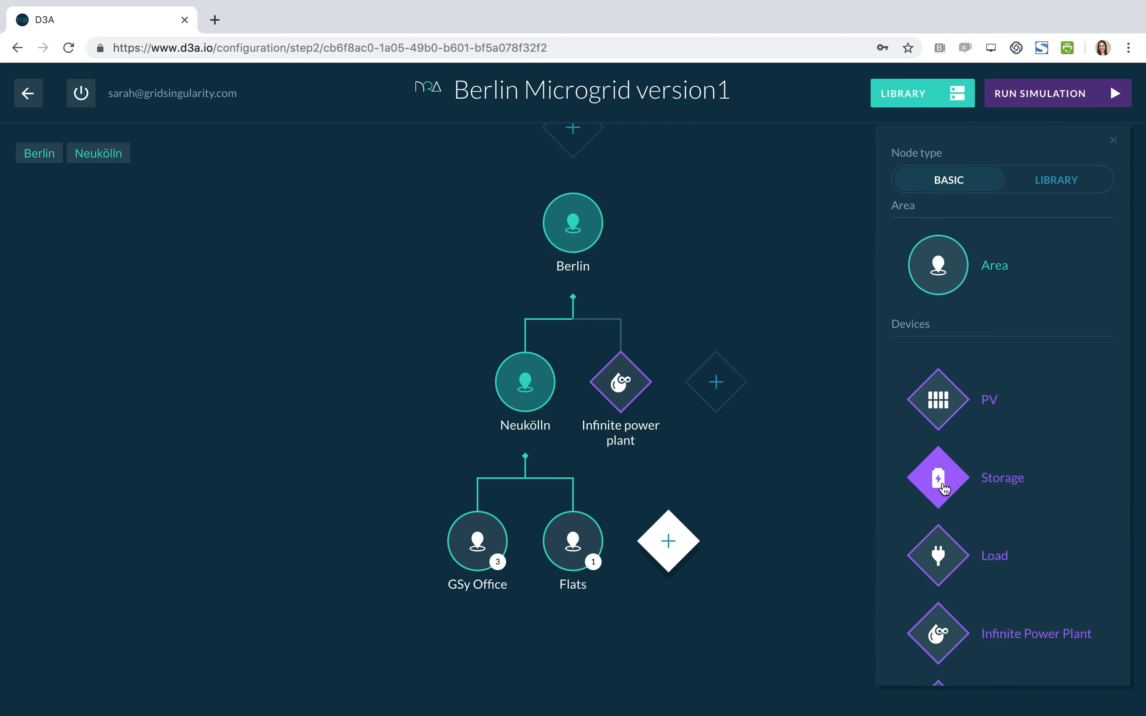
{"action": "left_click", "coordinate": [942, 403]}
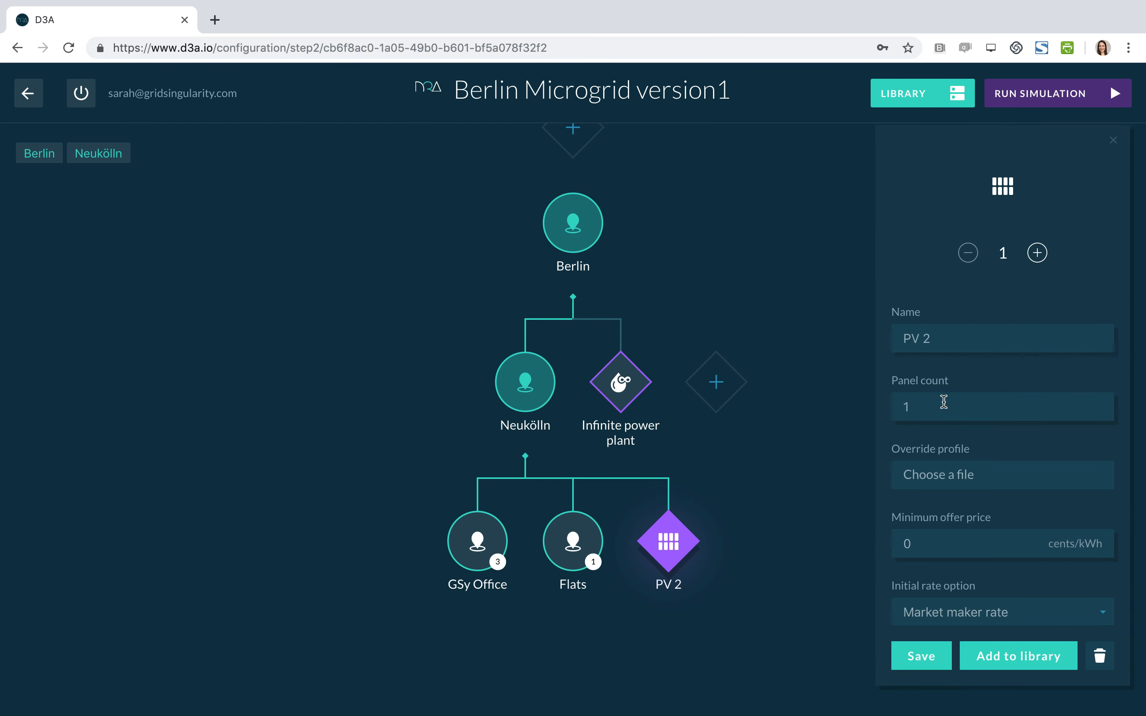
{"action": "triple_click", "coordinate": [947, 341]}
{"action": "type", "text": "Co"}
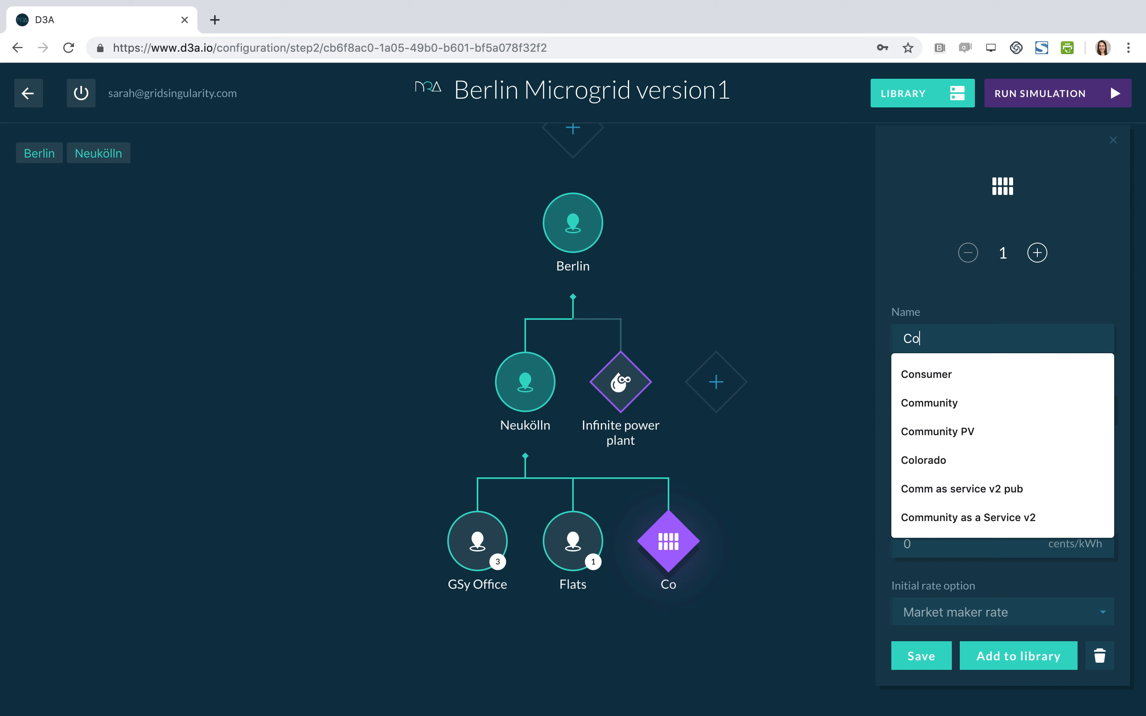
{"action": "type", "text": "mmunity PV"}
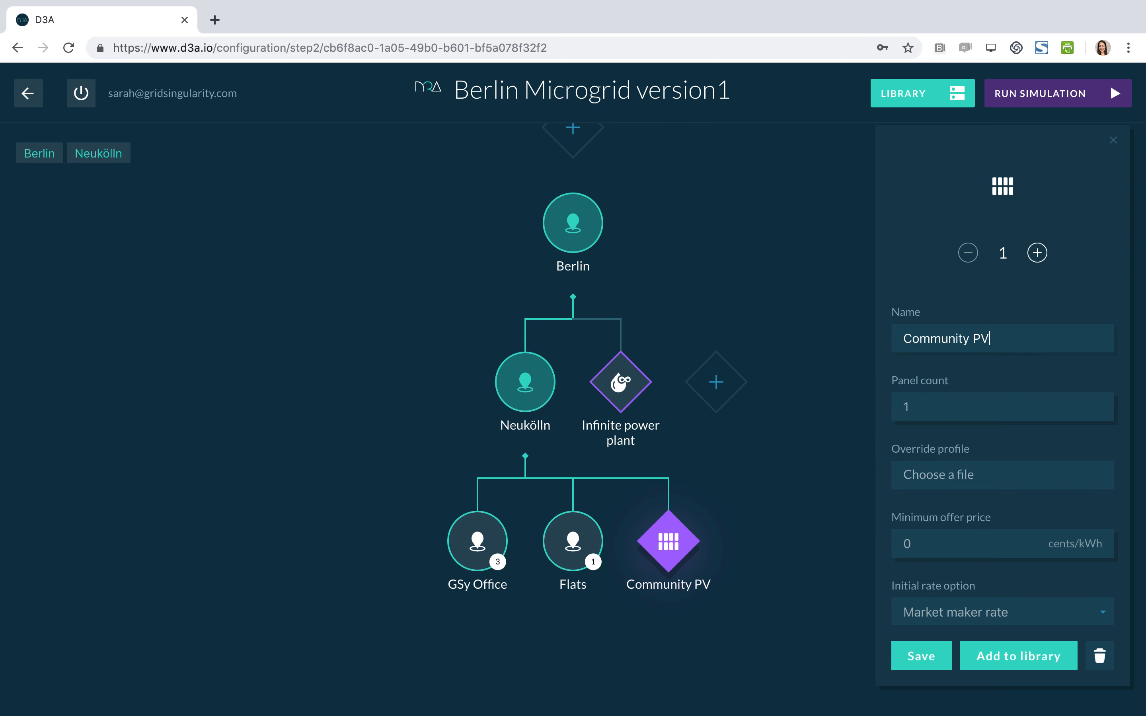
Set the panel count of Community PV to 4 and save the device.
{"action": "left_click", "coordinate": [927, 370]}
{"action": "double_click", "coordinate": [919, 404]}
{"action": "type", "text": "4"}
{"action": "left_click", "coordinate": [913, 656]}
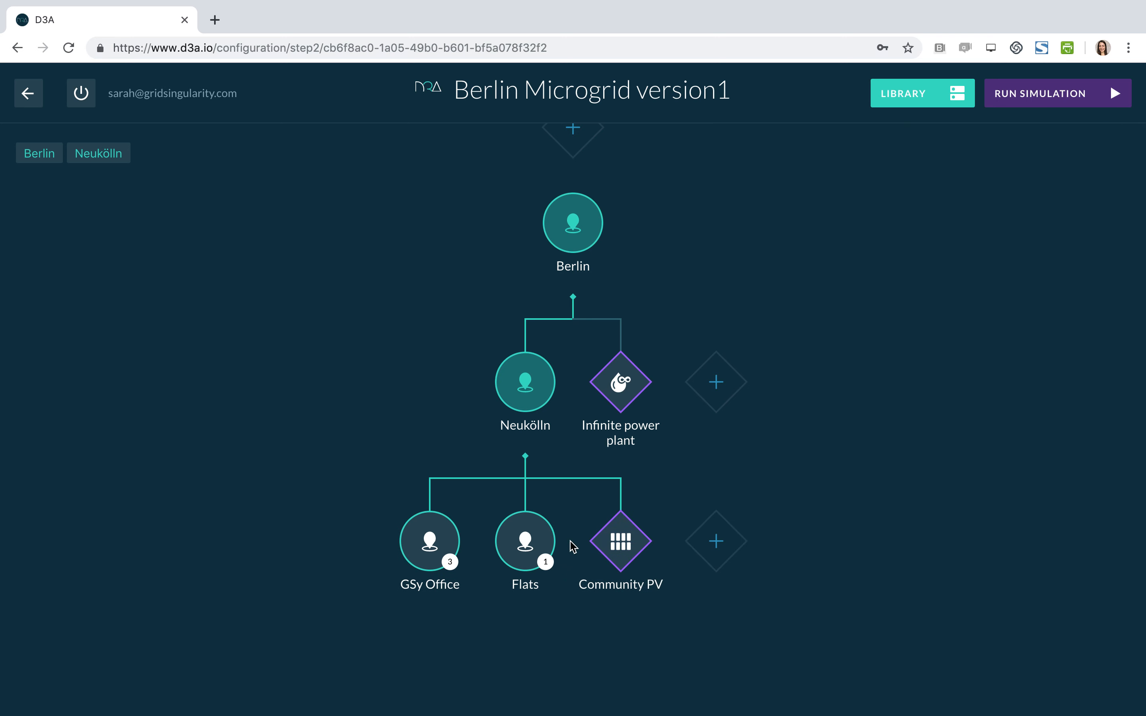
Expand GSy Office and review the hierarchy of areas and devices from Berlin down to the office devices.
{"action": "left_click", "coordinate": [434, 544]}
{"action": "scroll", "coordinate": [434, 544], "scroll_direction": "down", "scroll_amount": 3}
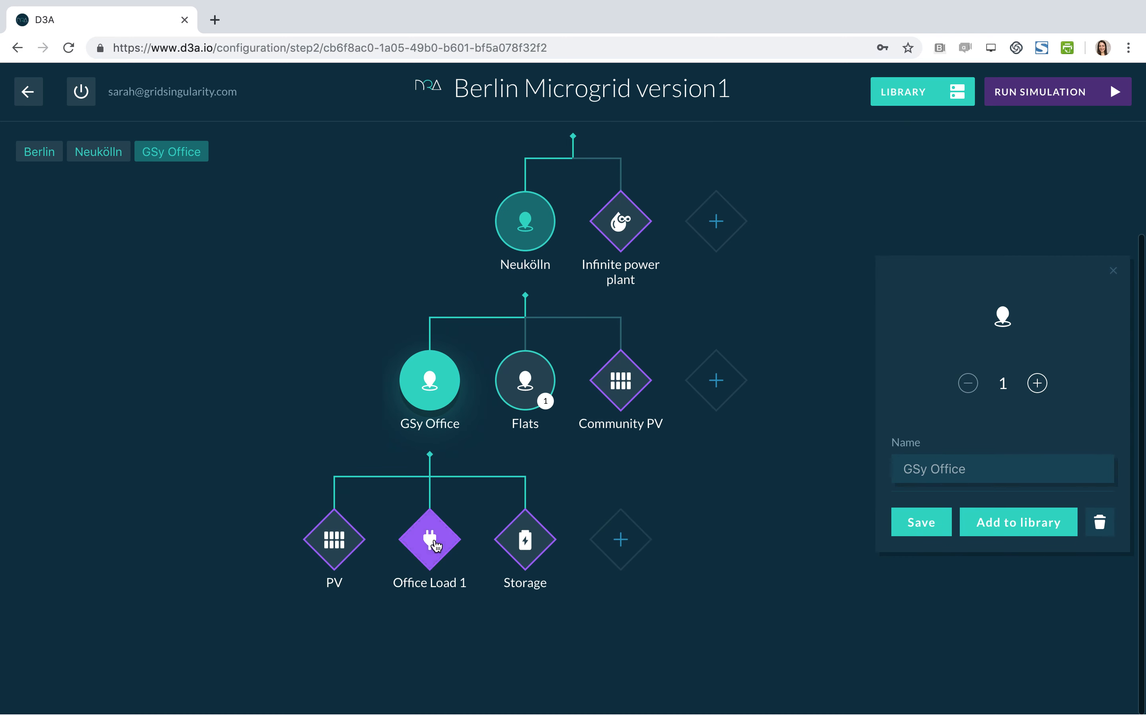
{"action": "scroll", "coordinate": [434, 545], "scroll_direction": "up", "scroll_amount": 3}
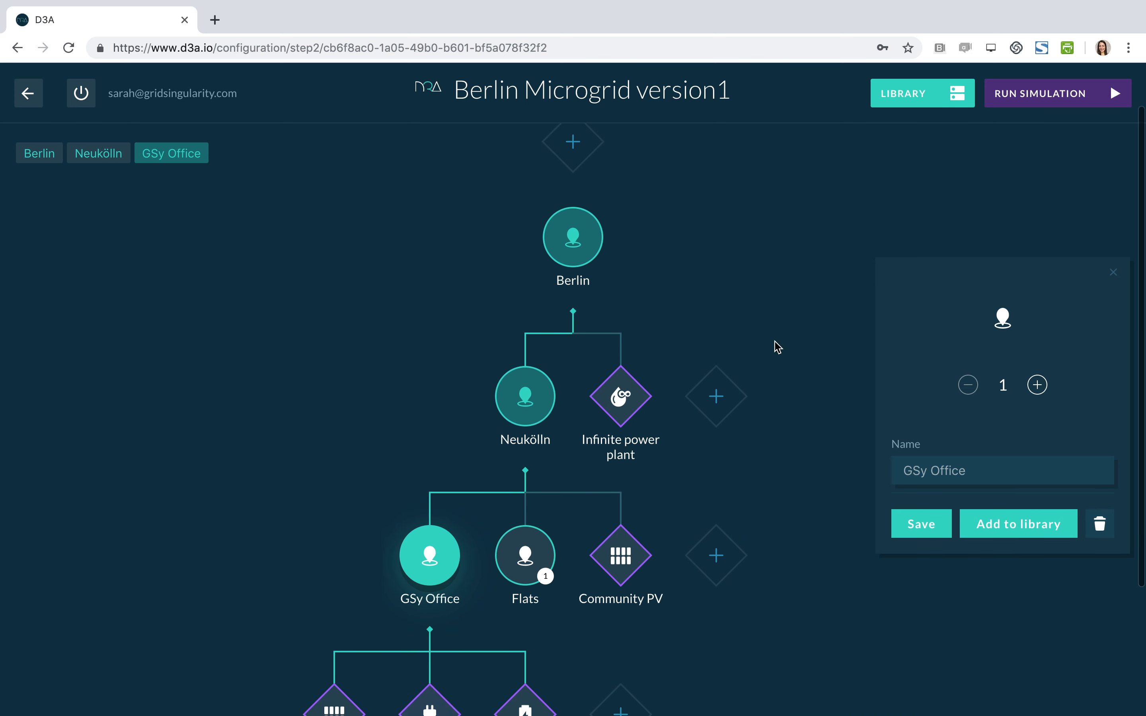
{"action": "left_click", "coordinate": [1114, 273]}
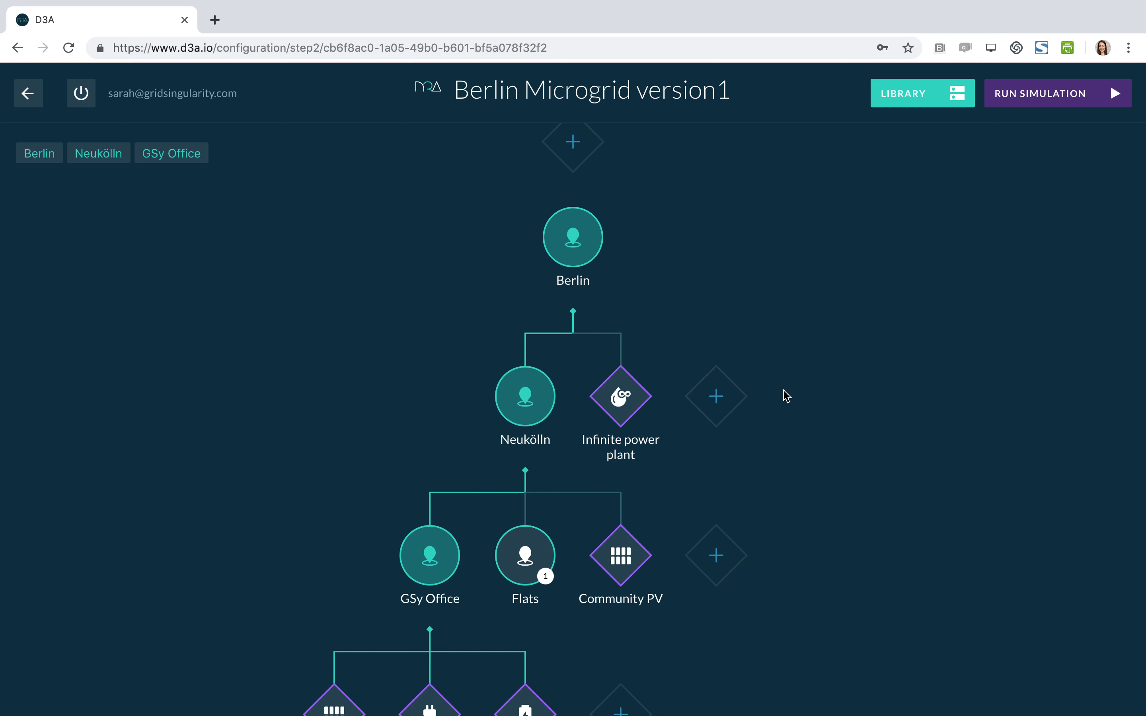
{"action": "scroll", "coordinate": [902, 638], "scroll_direction": "down", "scroll_amount": 3}
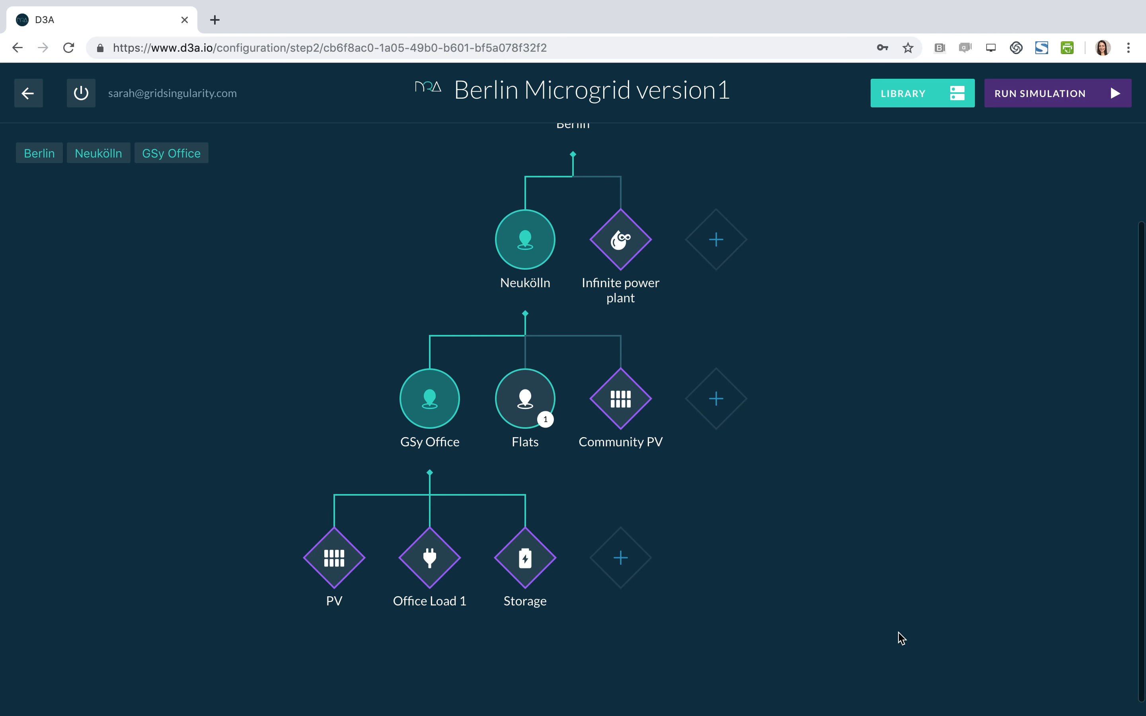
{"action": "scroll", "coordinate": [902, 638], "scroll_direction": "up", "scroll_amount": 2}
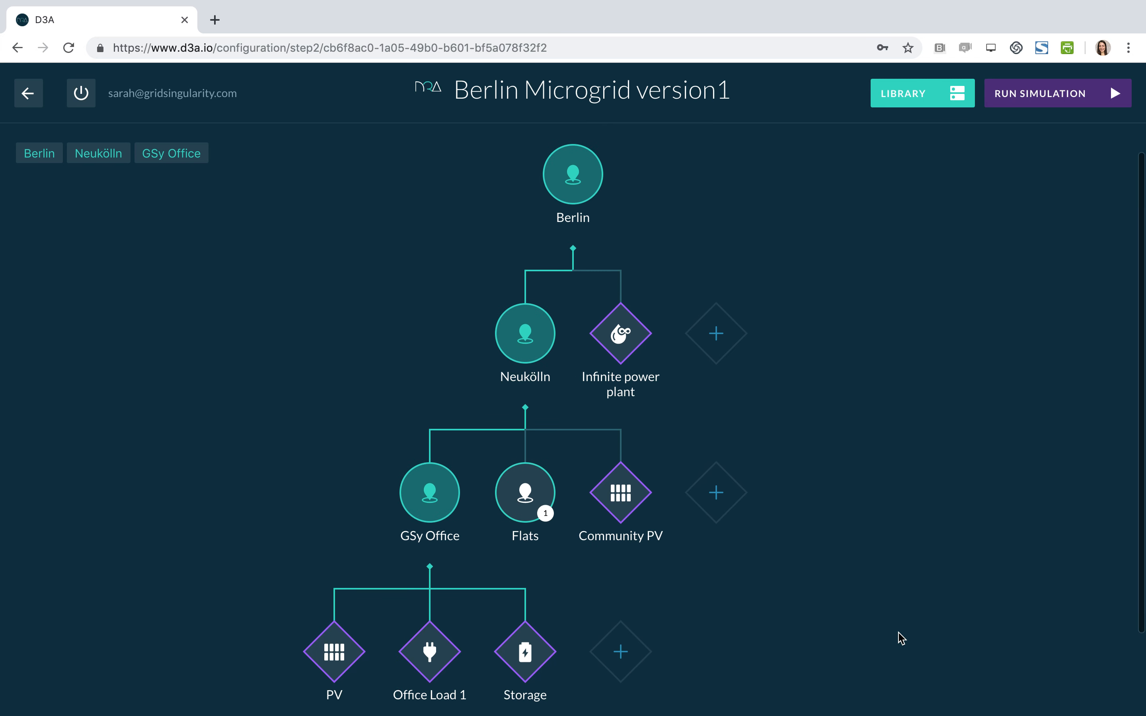
{"action": "scroll", "coordinate": [902, 638], "scroll_direction": "down", "scroll_amount": 1}
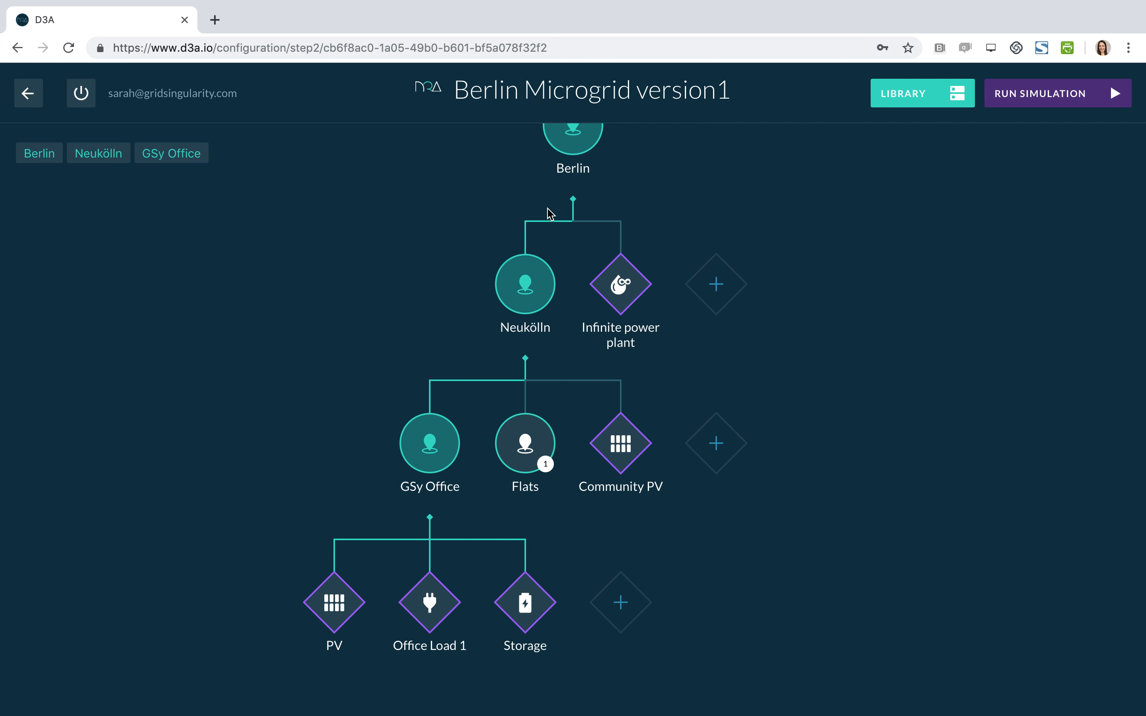
{"action": "scroll", "coordinate": [551, 214], "scroll_direction": "up", "scroll_amount": 3}
{"action": "scroll", "coordinate": [548, 208], "scroll_direction": "up", "scroll_amount": 1}
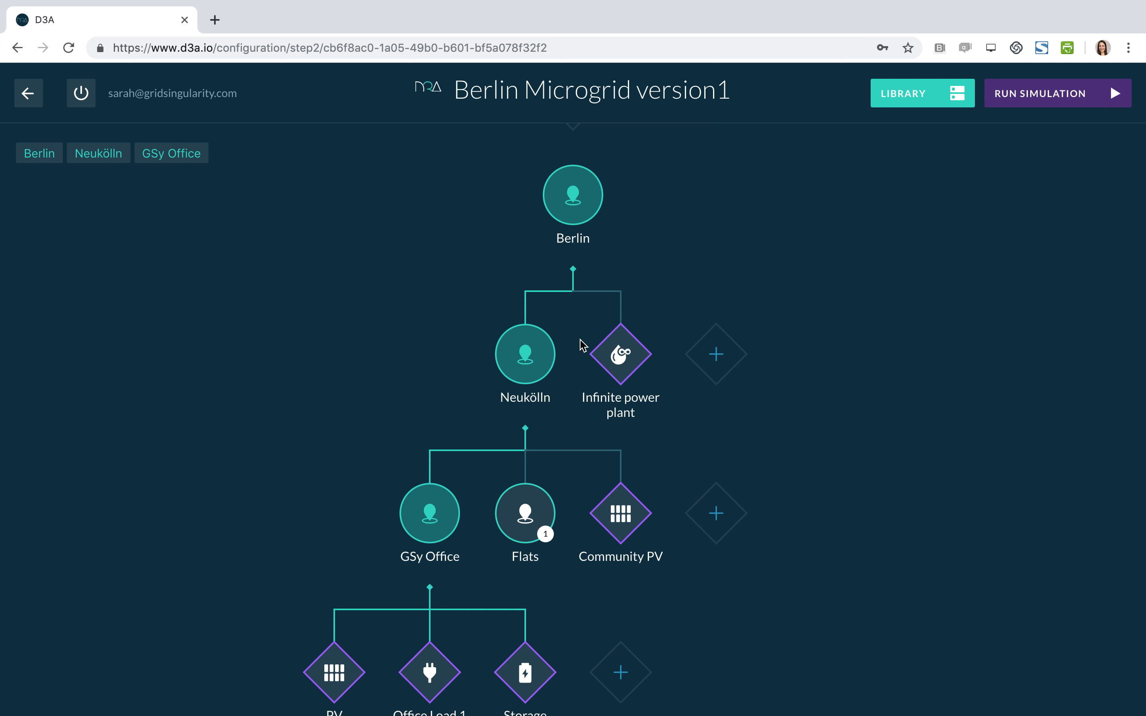
Check the complete grid from Berlin down to the GSy Office devices and run the simulation.
{"action": "scroll", "coordinate": [276, 515], "scroll_direction": "down", "scroll_amount": 2}
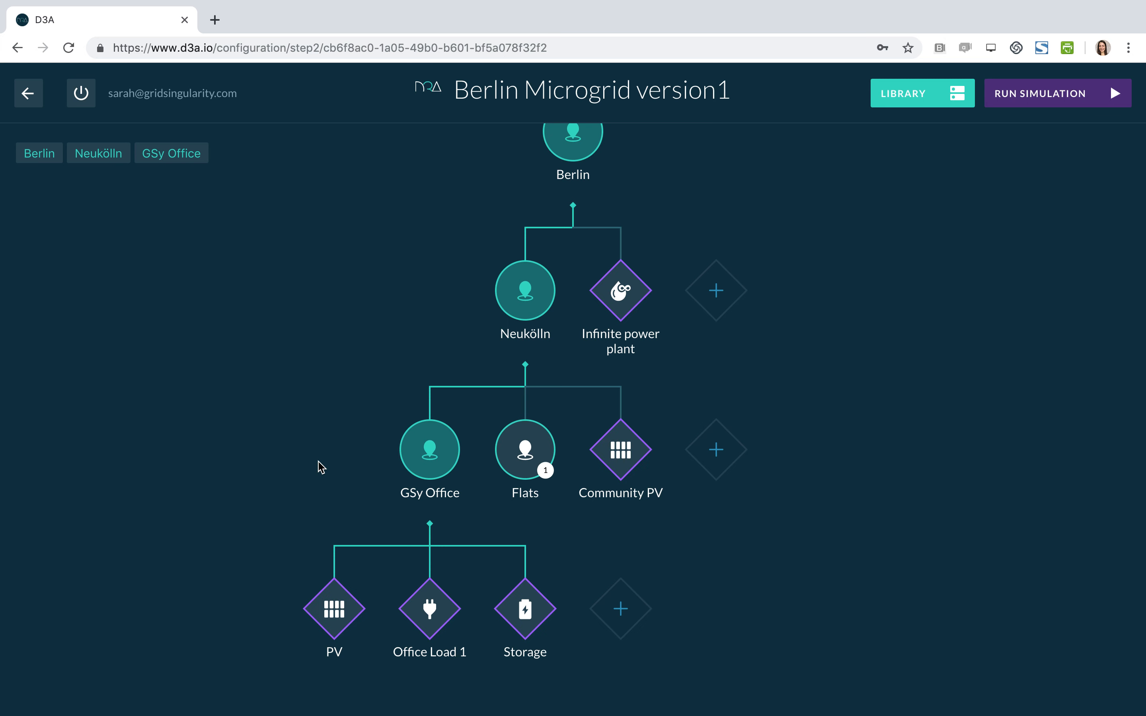
{"action": "scroll", "coordinate": [748, 429], "scroll_direction": "up", "scroll_amount": 3}
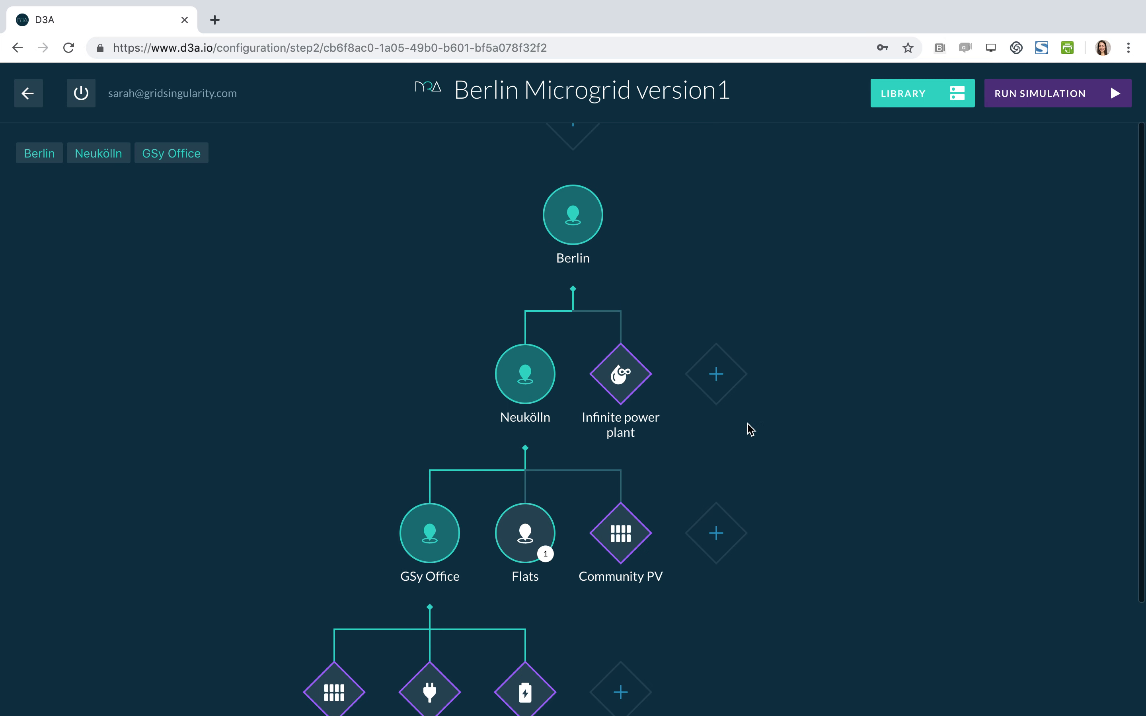
{"action": "left_click", "coordinate": [1027, 101]}
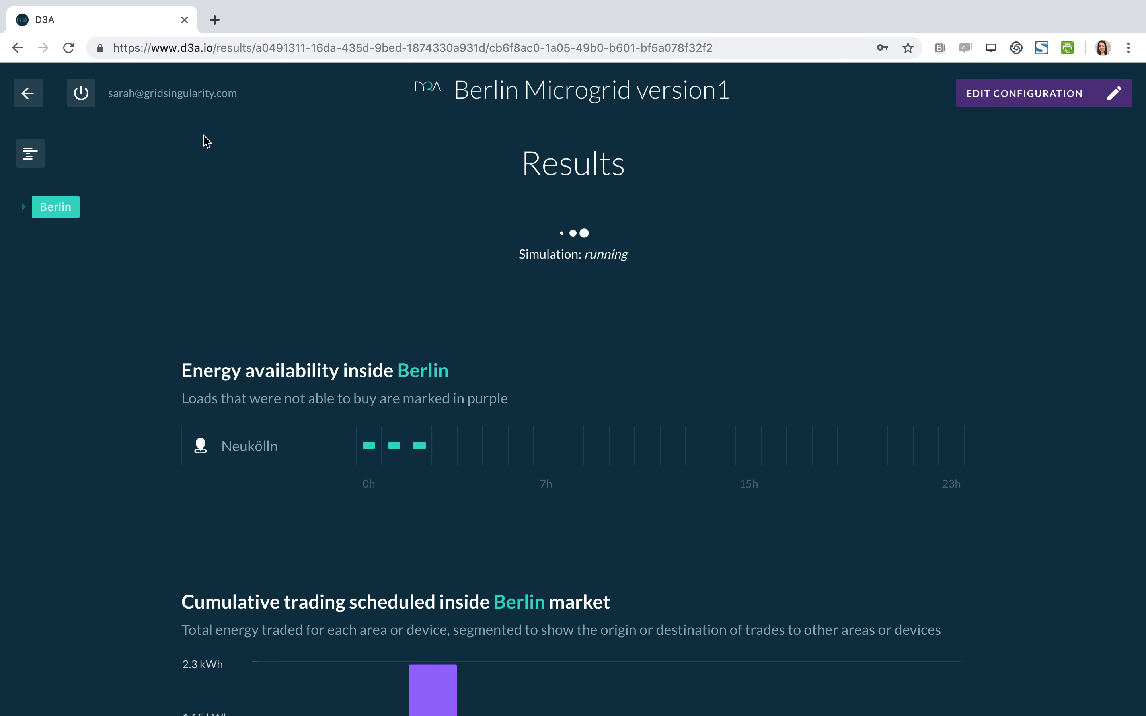
Expand Berlin, Neukölln, GSy Office and Flats in the results hierarchy to view all areas and devices, and collapse the overview.
{"action": "left_click", "coordinate": [21, 210]}
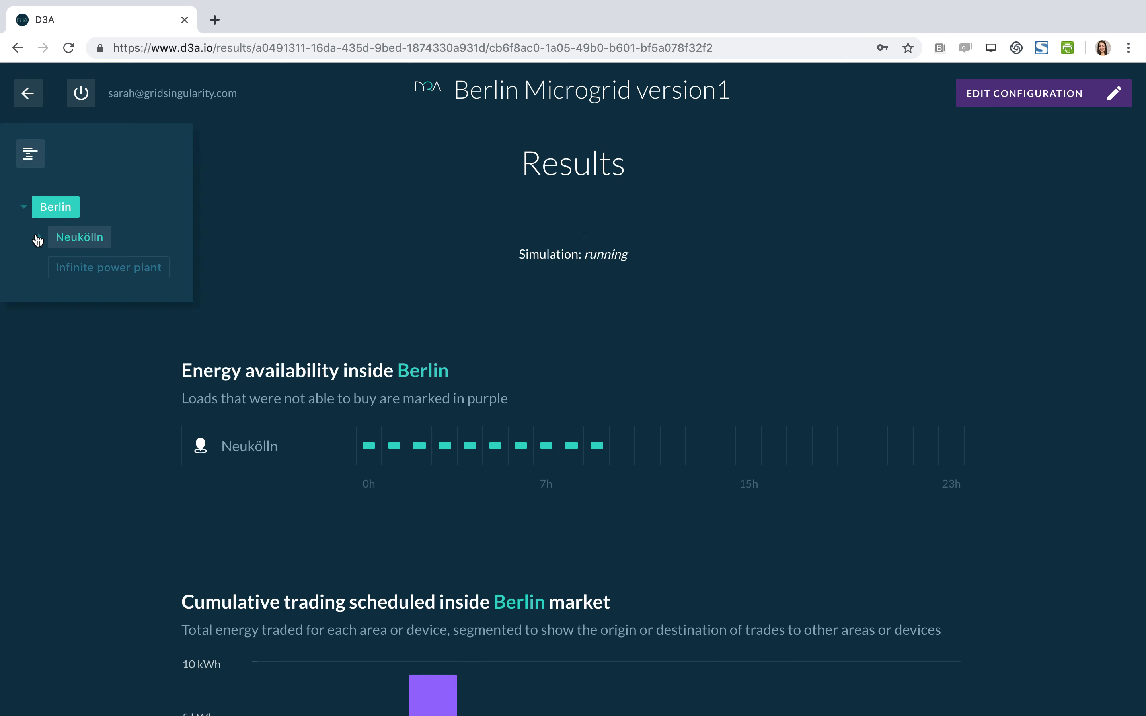
{"action": "left_click", "coordinate": [38, 237]}
{"action": "left_click", "coordinate": [55, 269]}
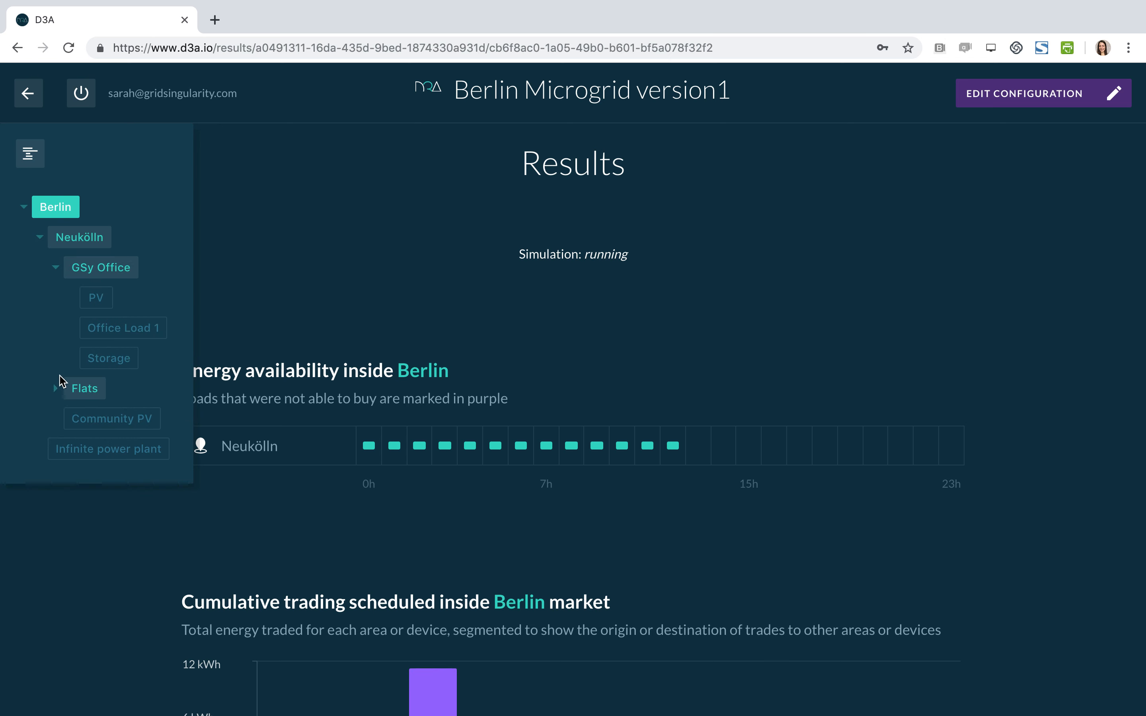
{"action": "left_click", "coordinate": [55, 388]}
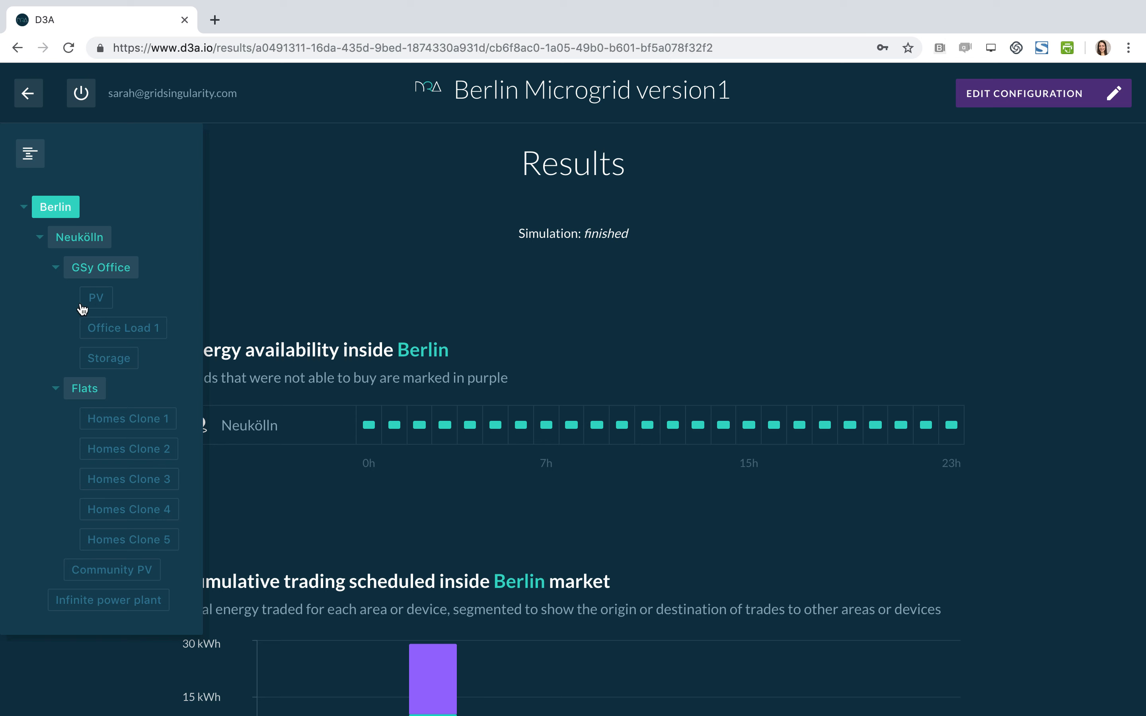
{"action": "left_click", "coordinate": [29, 156]}
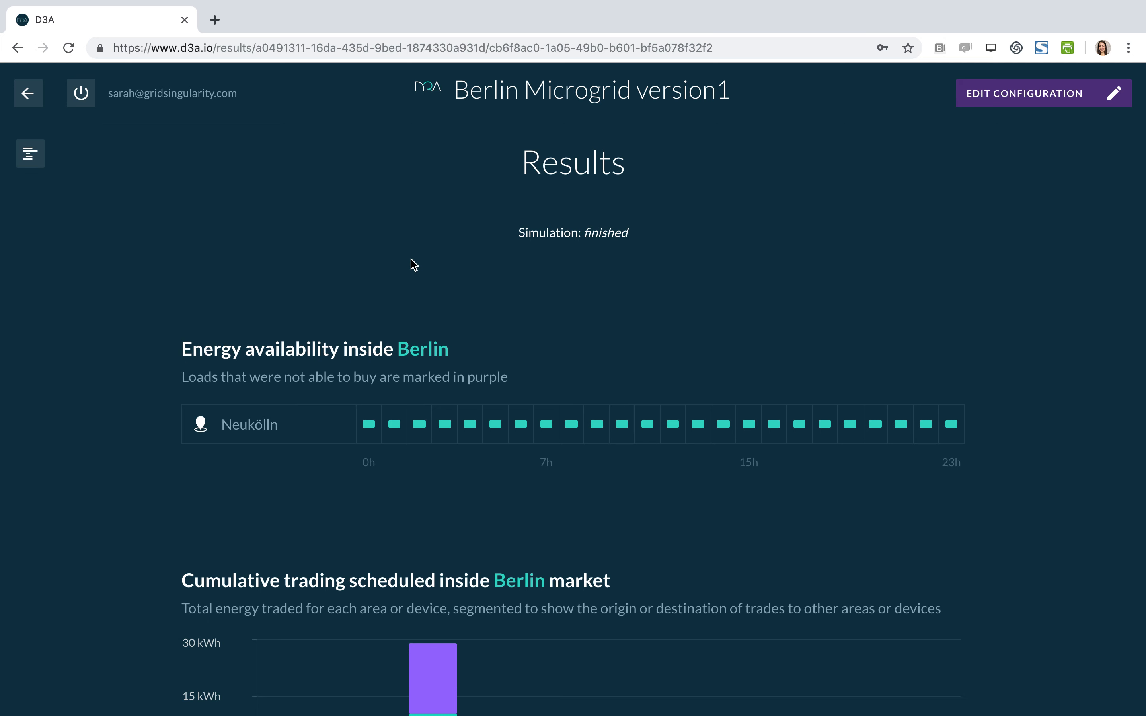
Examine the energy availability inside Berlin and compare it with the area hierarchy.
{"action": "scroll", "coordinate": [415, 264], "scroll_direction": "down", "scroll_amount": 1}
{"action": "scroll", "coordinate": [414, 264], "scroll_direction": "up", "scroll_amount": 1}
{"action": "scroll", "coordinate": [414, 264], "scroll_direction": "down", "scroll_amount": 1}
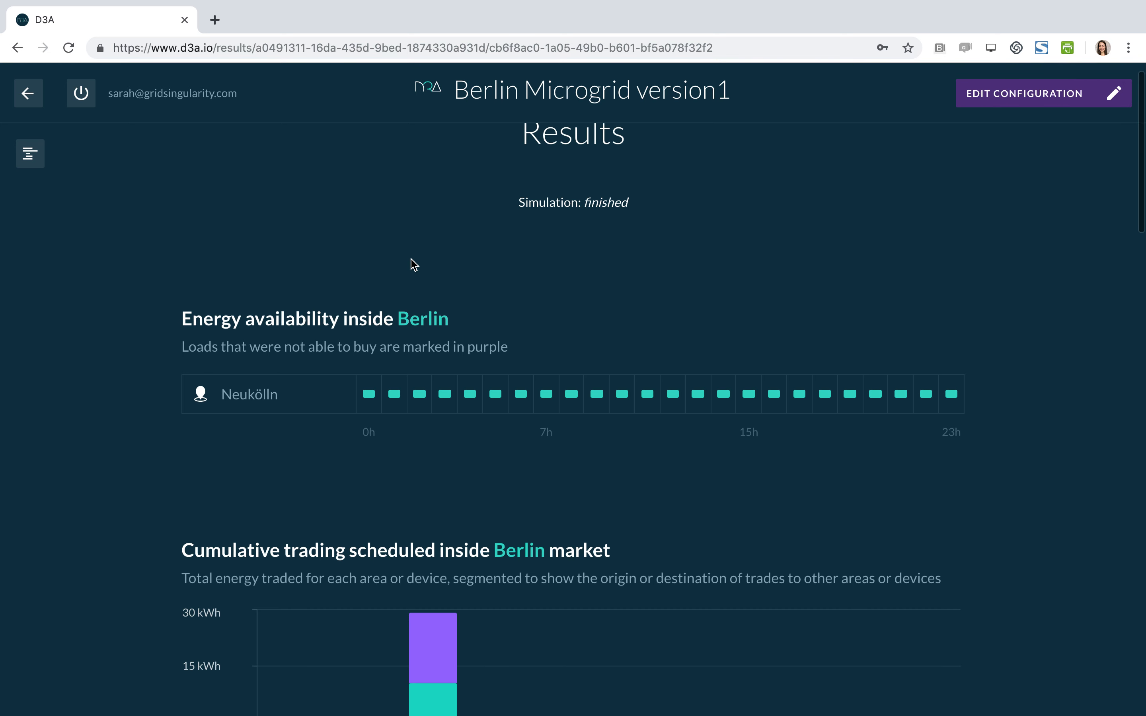
{"action": "scroll", "coordinate": [414, 265], "scroll_direction": "down", "scroll_amount": 5}
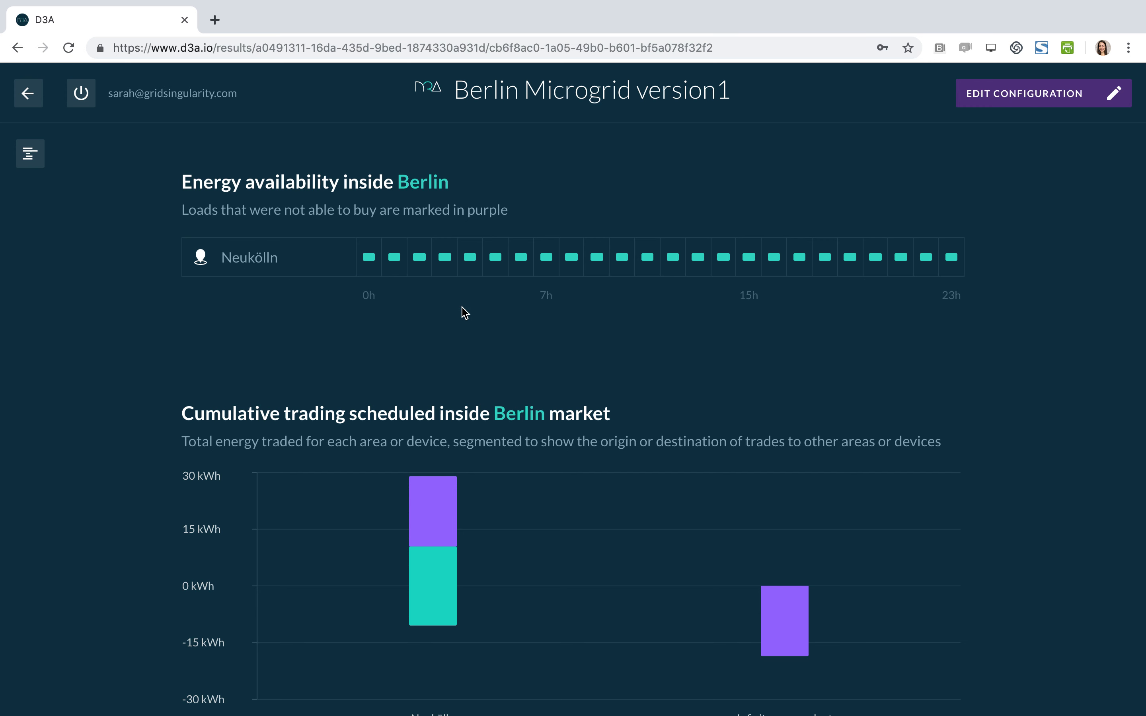
{"action": "left_click", "coordinate": [30, 164]}
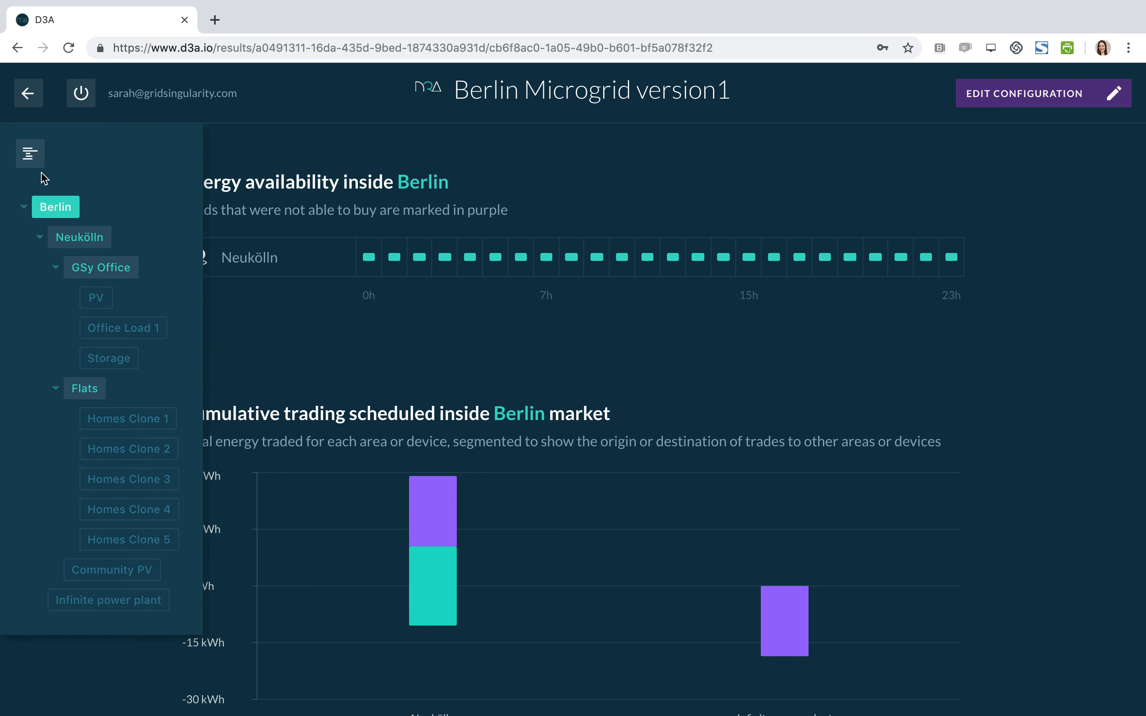
{"action": "left_click", "coordinate": [28, 159]}
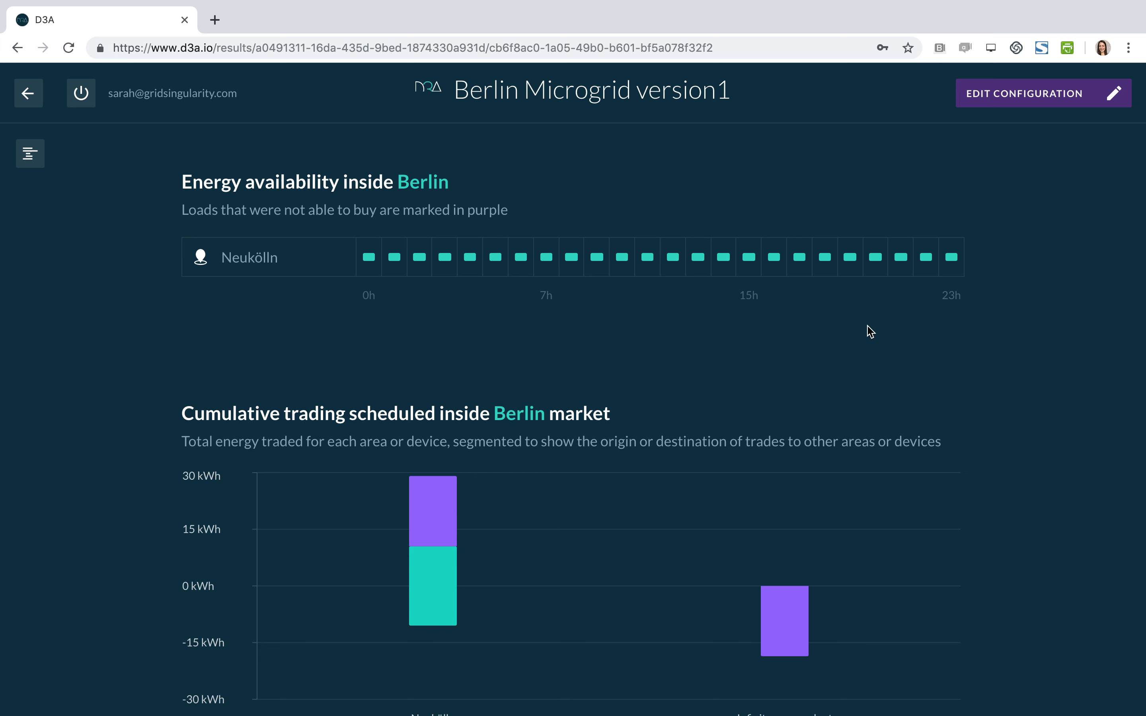
Inspect the cumulative trading bars for Neukölln and the infinite power plant in the Berlin market.
{"action": "scroll", "coordinate": [870, 331], "scroll_direction": "down", "scroll_amount": 4}
{"action": "scroll", "coordinate": [870, 331], "scroll_direction": "down", "scroll_amount": 1}
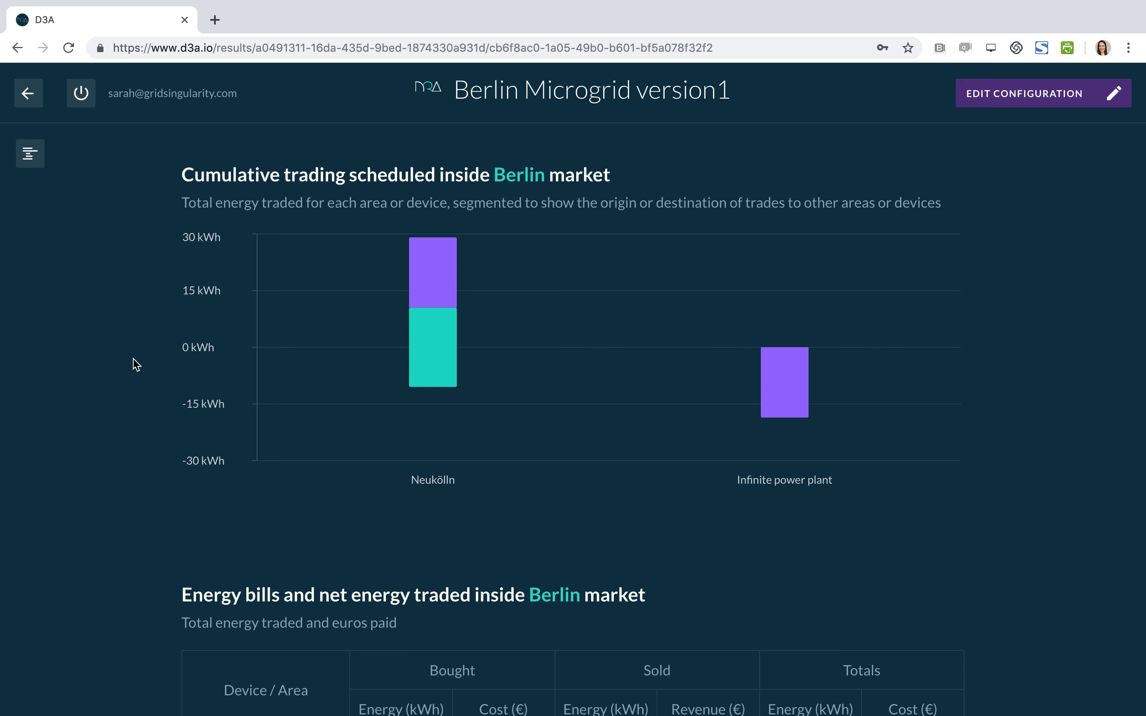
{"action": "mouse_move", "coordinate": [363, 356]}
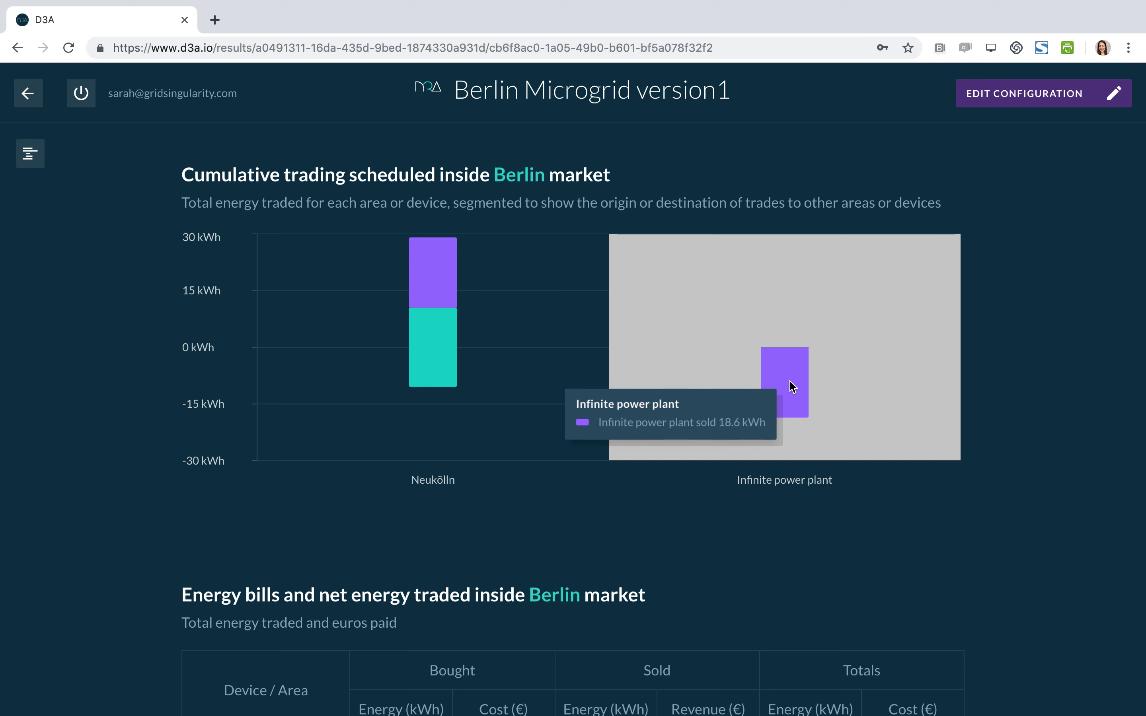
{"action": "mouse_move", "coordinate": [789, 402]}
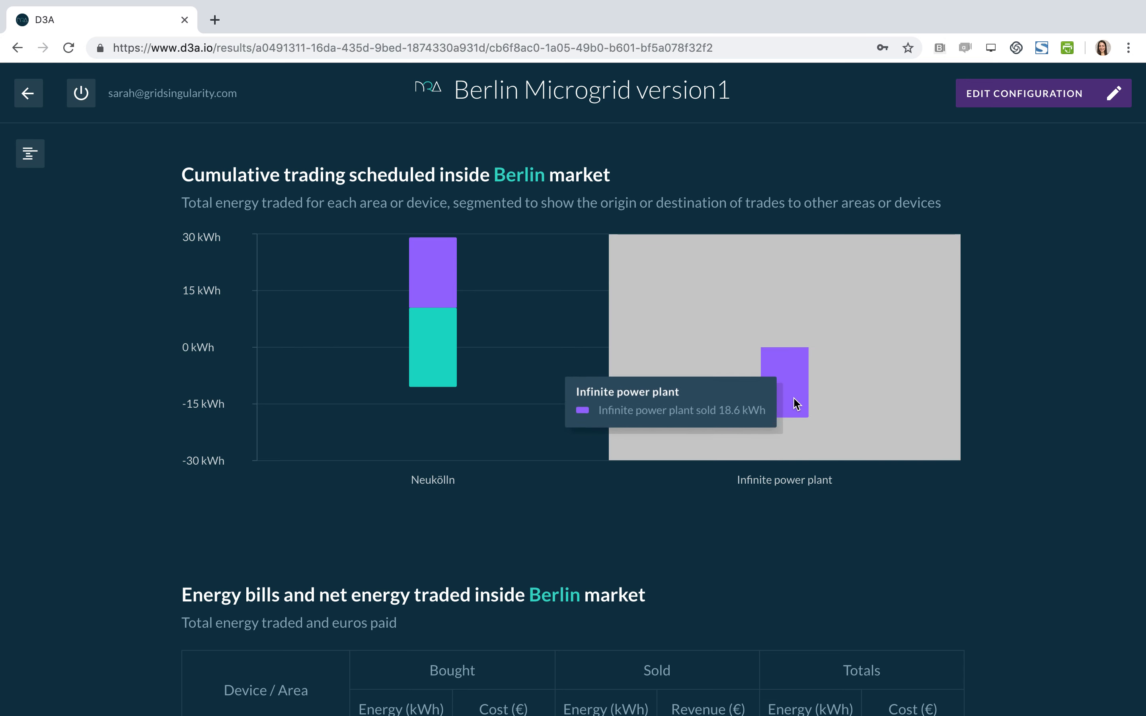
{"action": "mouse_move", "coordinate": [429, 406]}
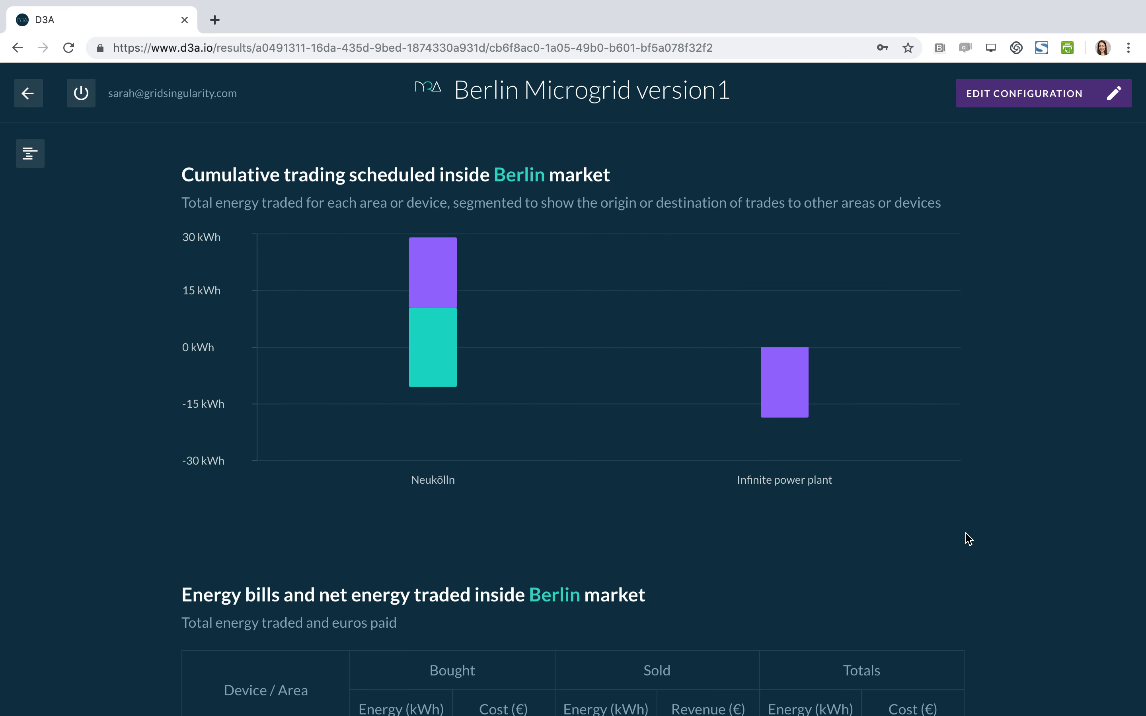
Review the energy bills and net energy traded by Neukölln and the infinite power plant inside the Berlin market.
{"action": "scroll", "coordinate": [962, 537], "scroll_direction": "down", "scroll_amount": 5}
{"action": "scroll", "coordinate": [968, 539], "scroll_direction": "down", "scroll_amount": 5}
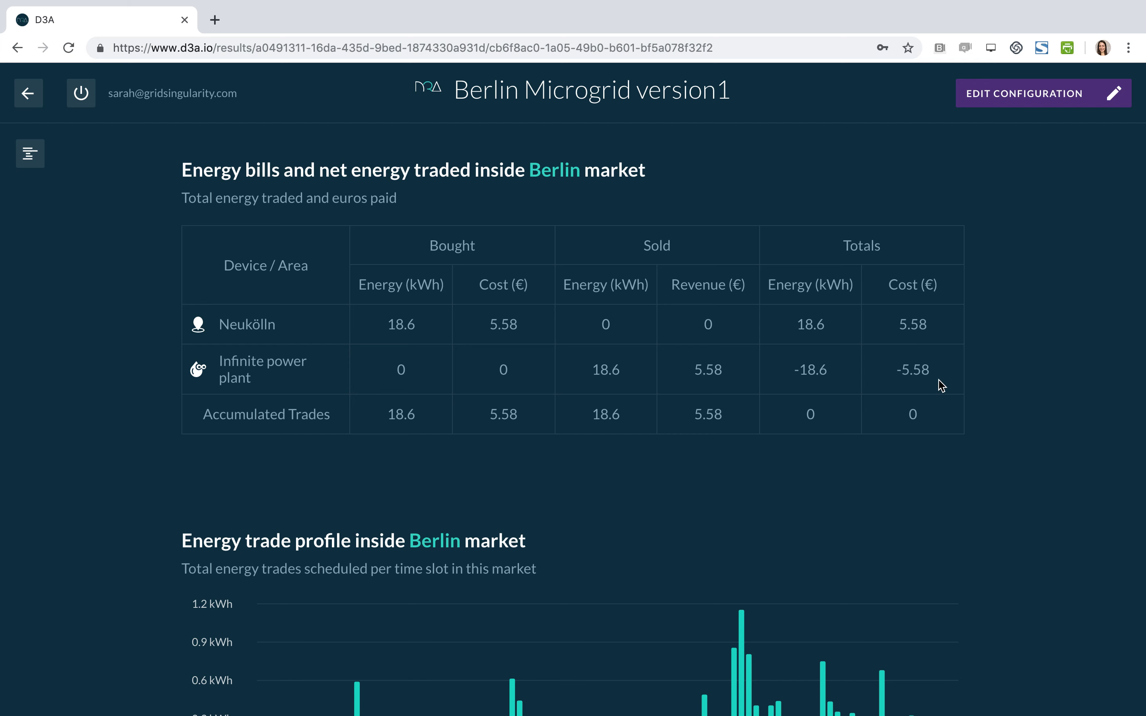
{"action": "scroll", "coordinate": [880, 513], "scroll_direction": "down", "scroll_amount": 3}
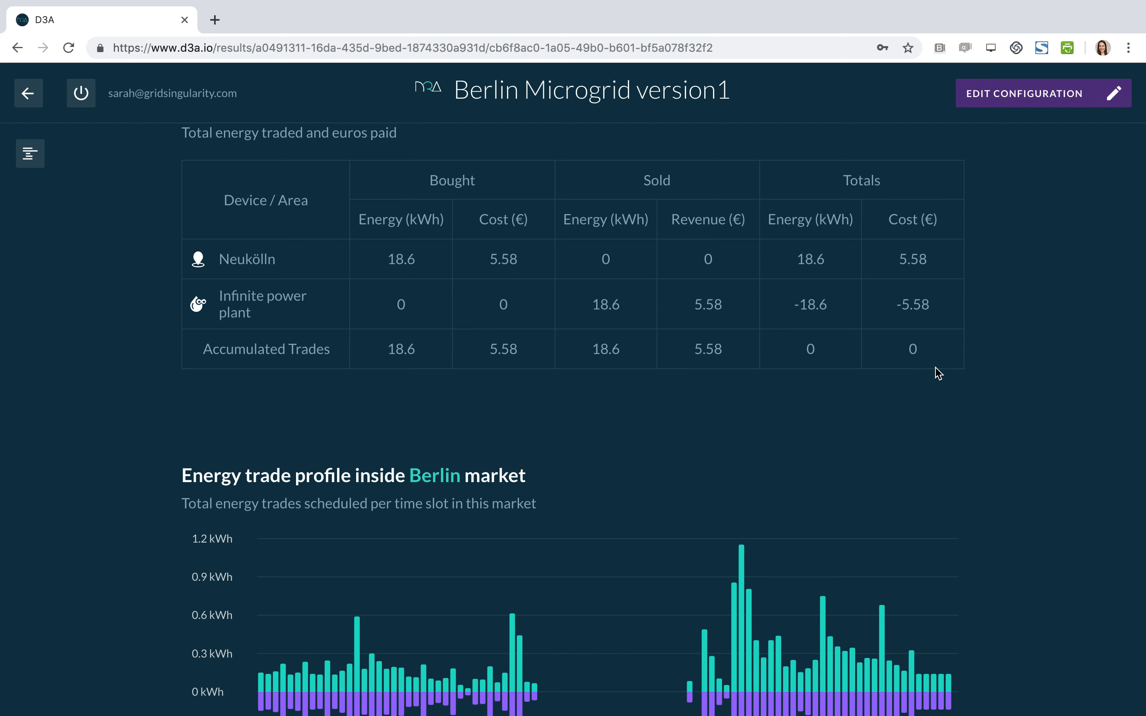
Inspect individual time slots in the energy trade profile of the Berlin market.
{"action": "scroll", "coordinate": [1008, 418], "scroll_direction": "down", "scroll_amount": 1}
{"action": "scroll", "coordinate": [1008, 418], "scroll_direction": "down", "scroll_amount": 6}
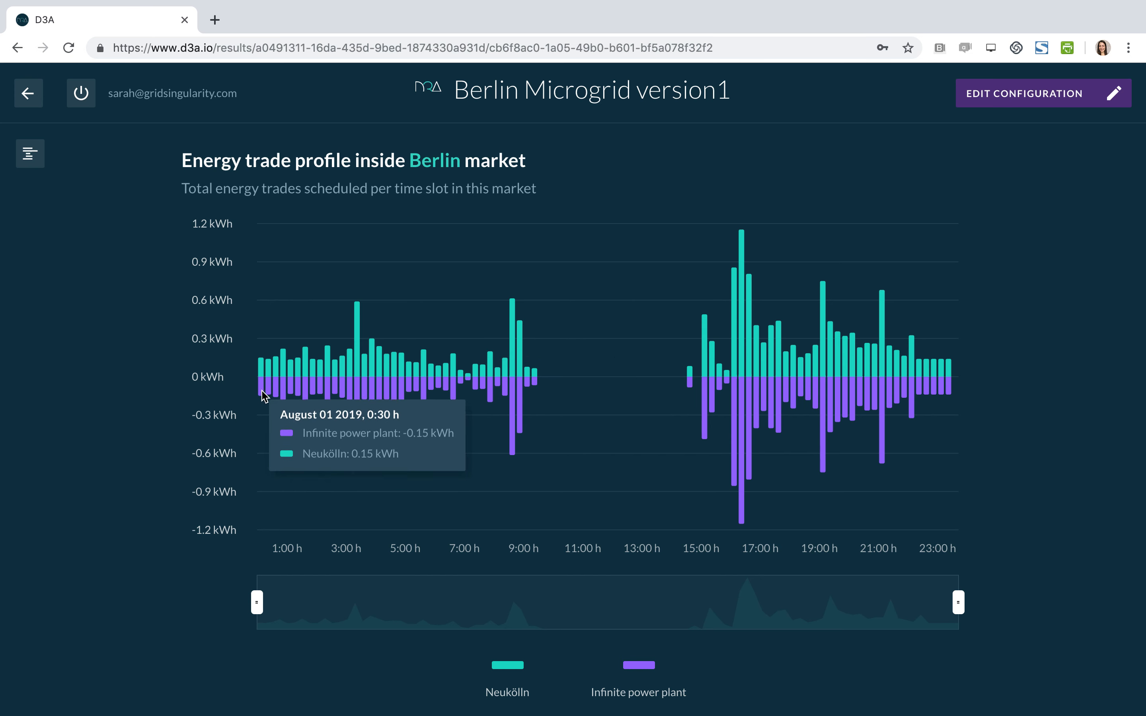
{"action": "mouse_move", "coordinate": [273, 396]}
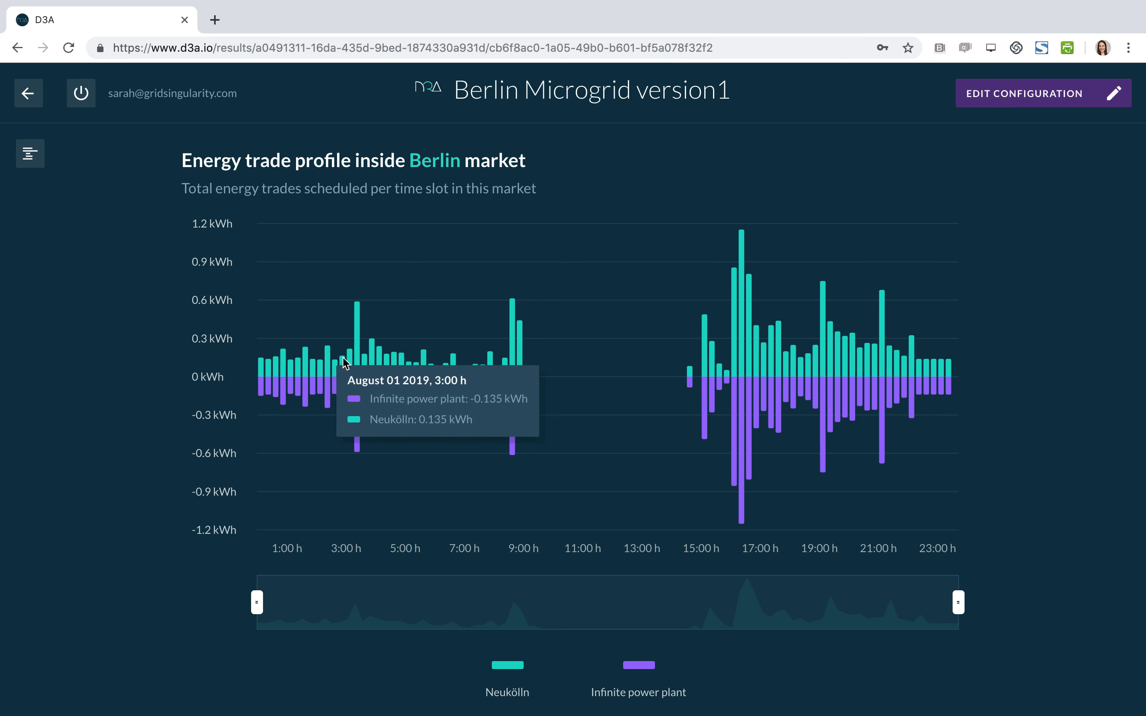
{"action": "mouse_move", "coordinate": [361, 361]}
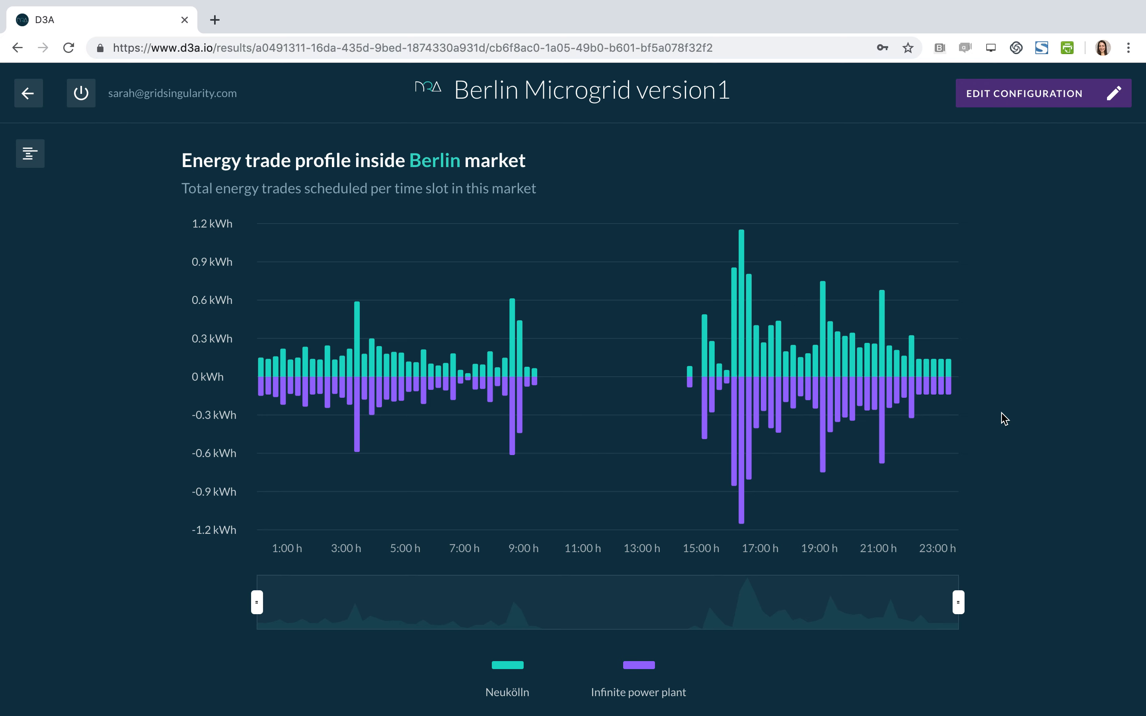
{"action": "scroll", "coordinate": [964, 424], "scroll_direction": "down", "scroll_amount": 1}
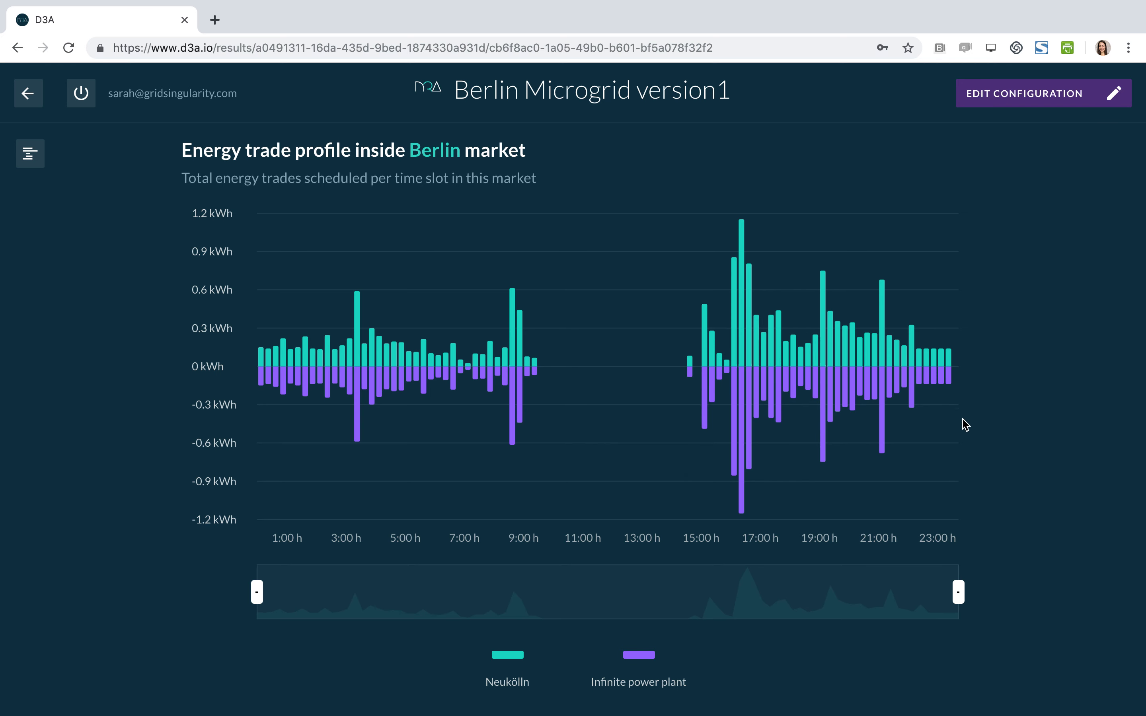
Try different time ranges on the Berlin energy trade profile, restore the full day, and try the chart's series filters.
{"action": "scroll", "coordinate": [964, 424], "scroll_direction": "down", "scroll_amount": 3}
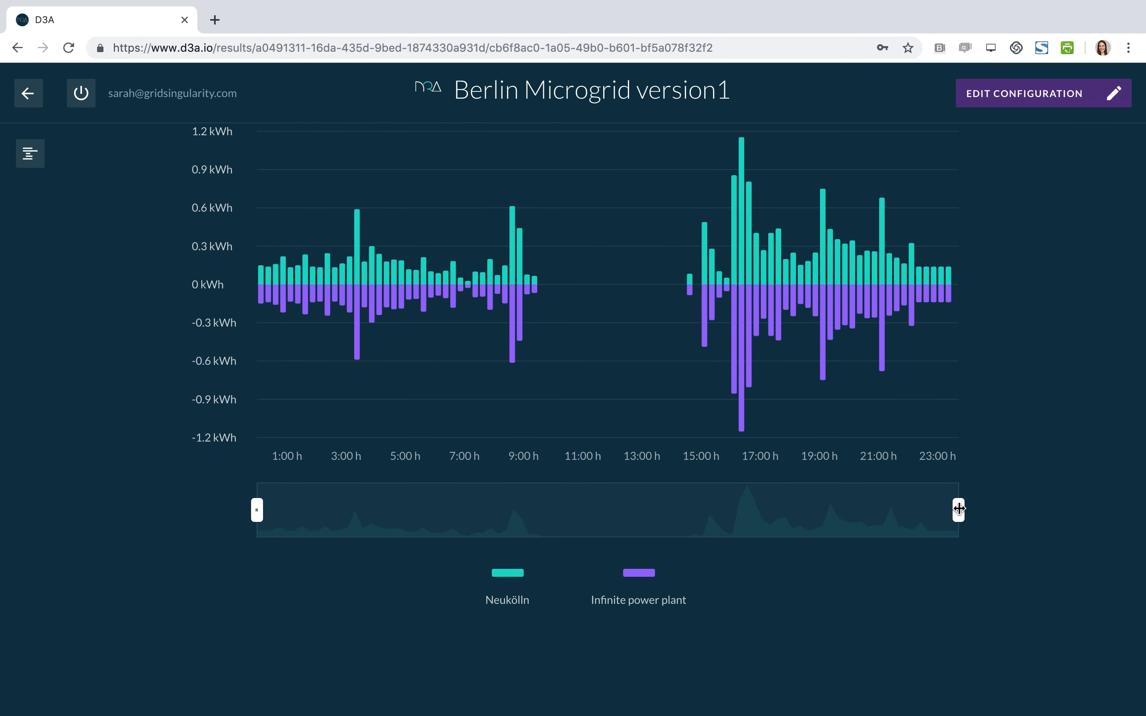
{"action": "left_click_drag", "start_coordinate": [959, 509], "coordinate": [698, 522]}
{"action": "left_click_drag", "start_coordinate": [528, 526], "coordinate": [805, 493]}
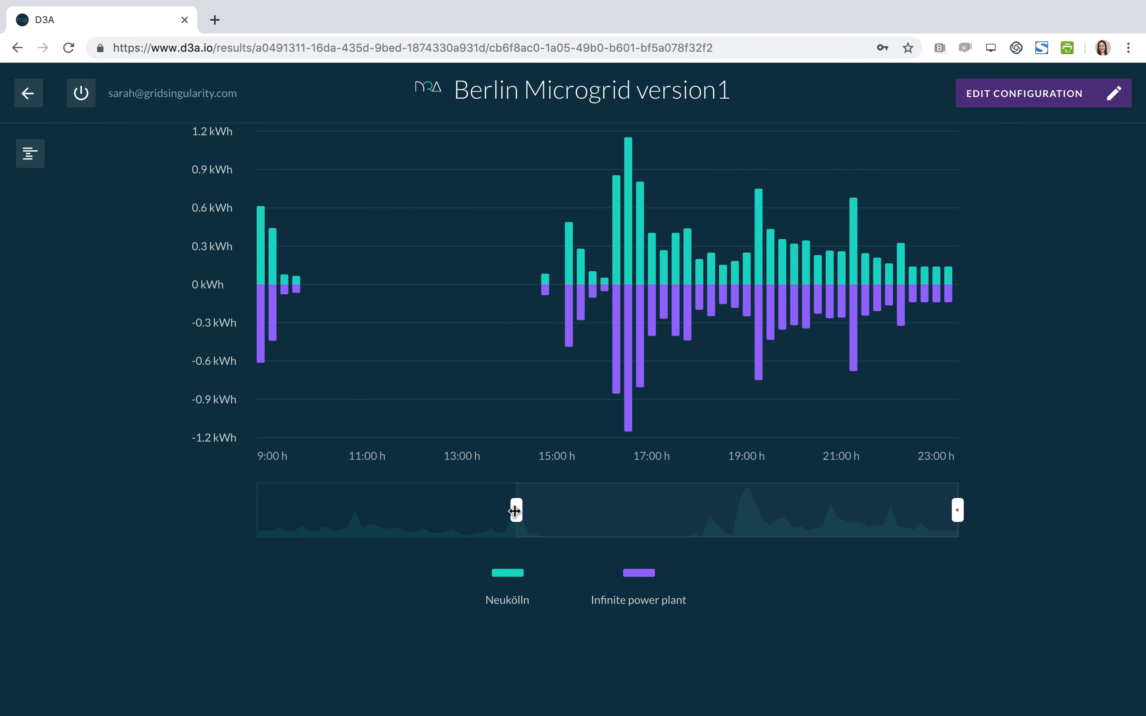
{"action": "left_click_drag", "start_coordinate": [513, 510], "coordinate": [249, 510]}
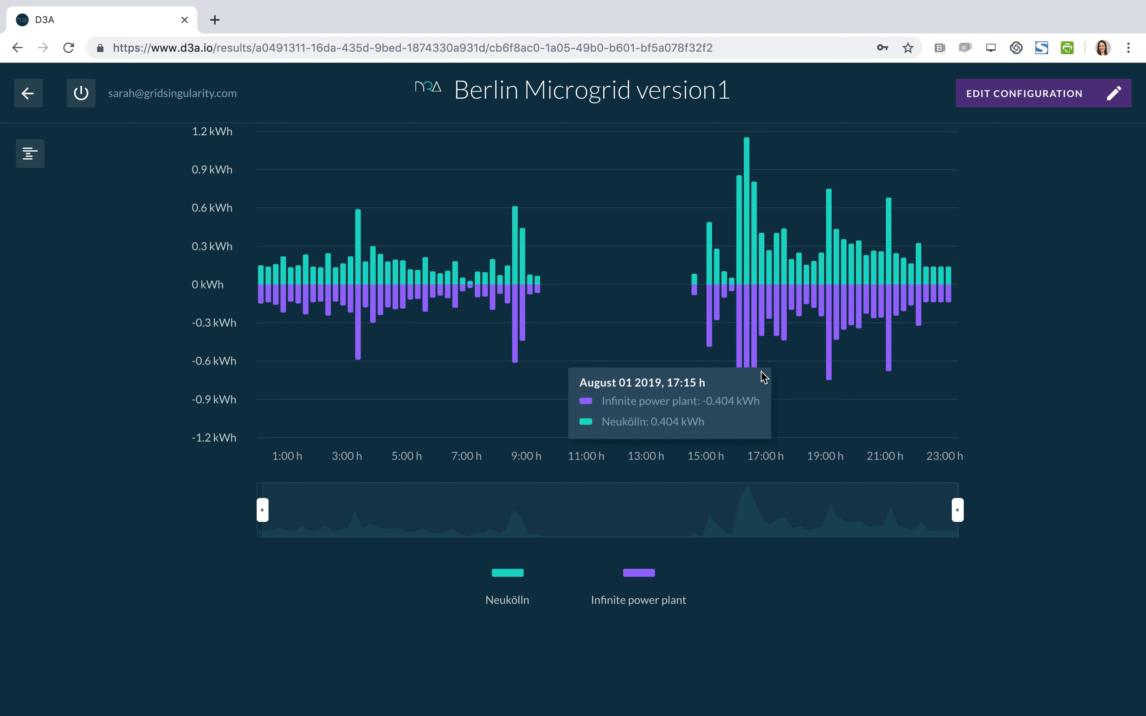
{"action": "left_click", "coordinate": [639, 574]}
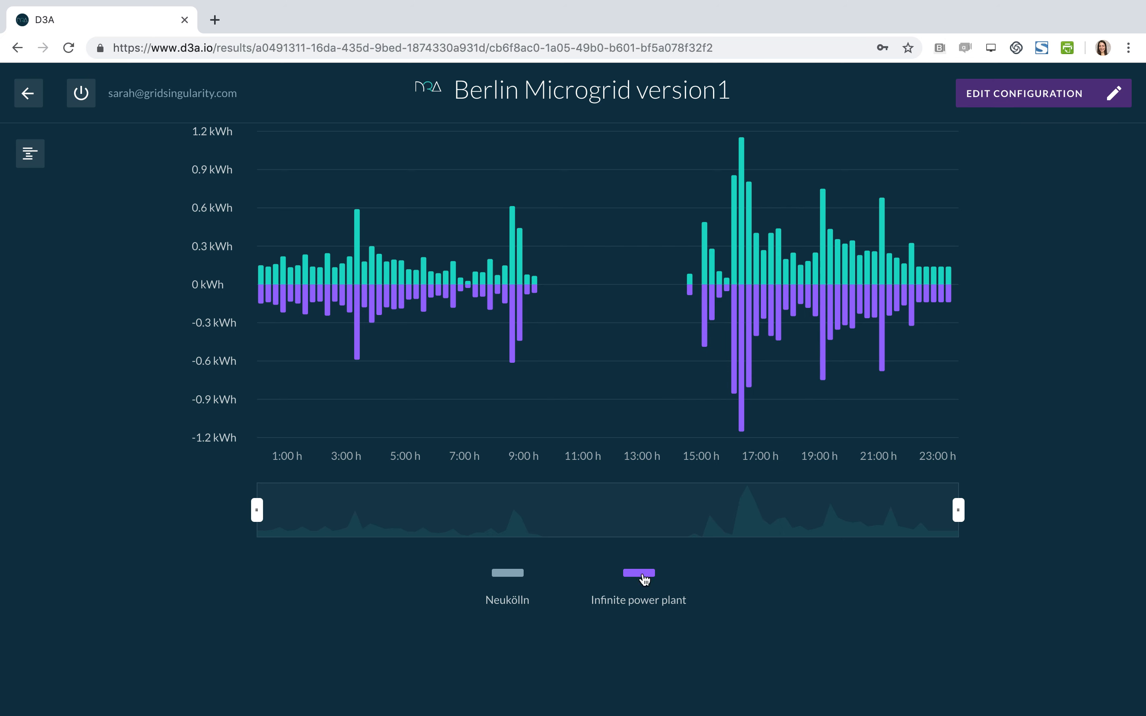
{"action": "left_click", "coordinate": [643, 575]}
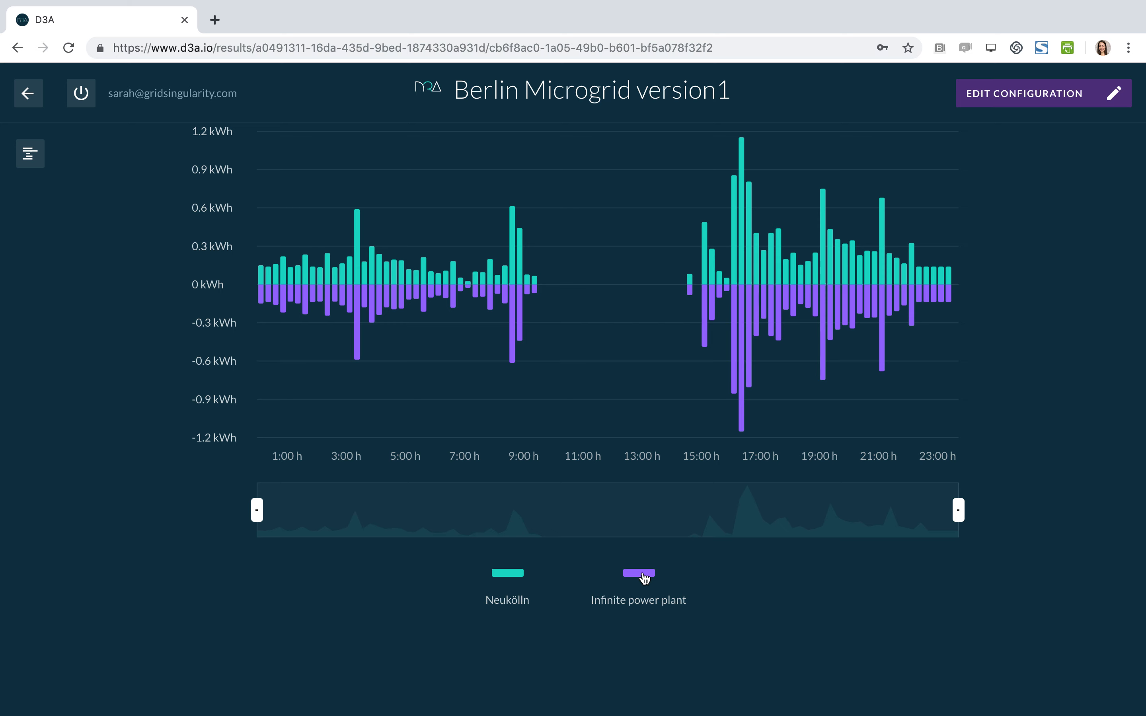
Examine the average, minimum and maximum trade prices over the day in the Berlin energy pricing chart.
{"action": "scroll", "coordinate": [785, 604], "scroll_direction": "down", "scroll_amount": 4}
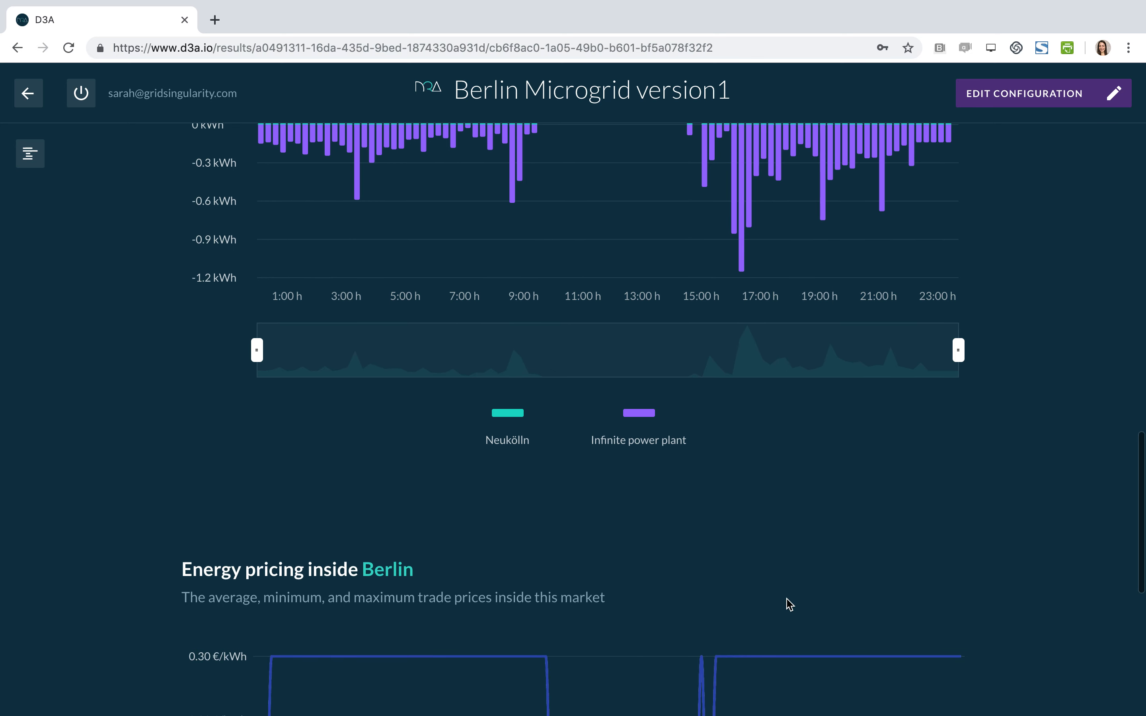
{"action": "scroll", "coordinate": [788, 604], "scroll_direction": "down", "scroll_amount": 8}
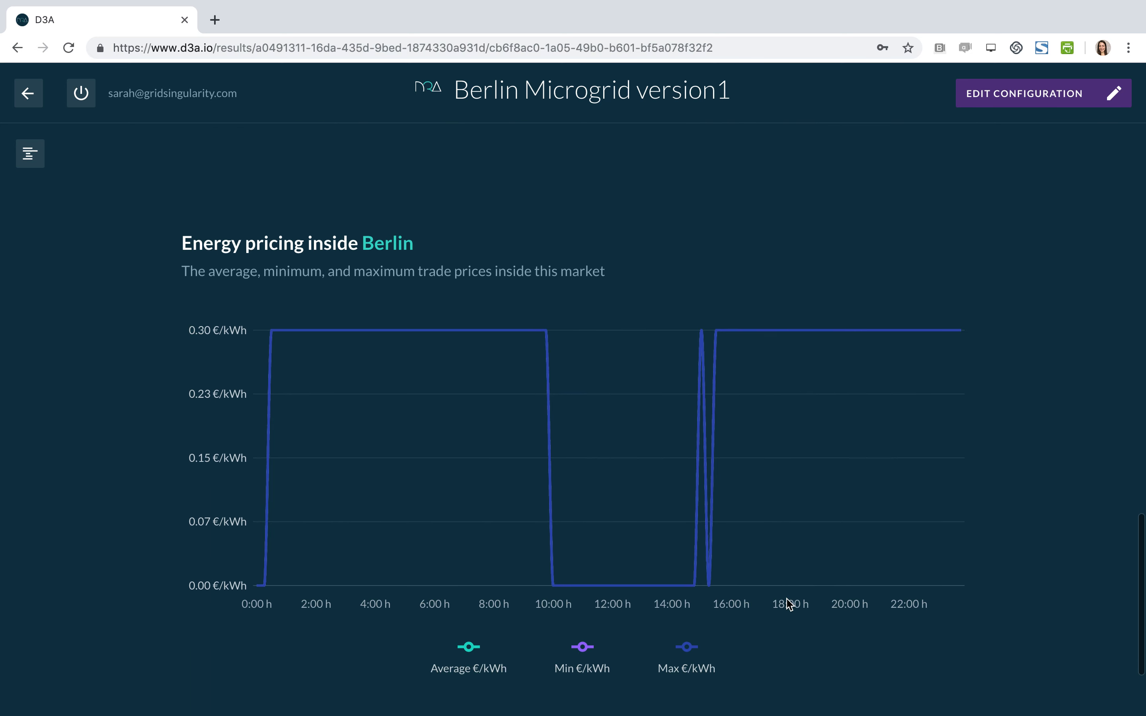
{"action": "scroll", "coordinate": [788, 604], "scroll_direction": "down", "scroll_amount": 1}
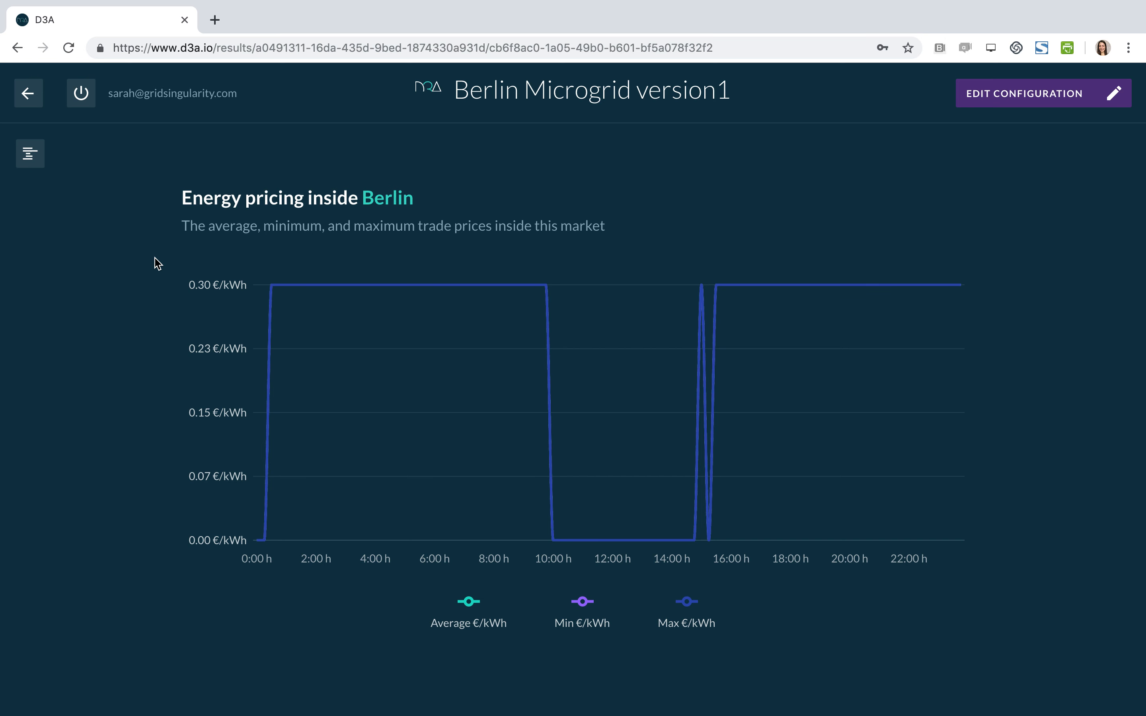
{"action": "mouse_move", "coordinate": [269, 322]}
{"action": "scroll", "coordinate": [142, 510], "scroll_direction": "down", "scroll_amount": 3}
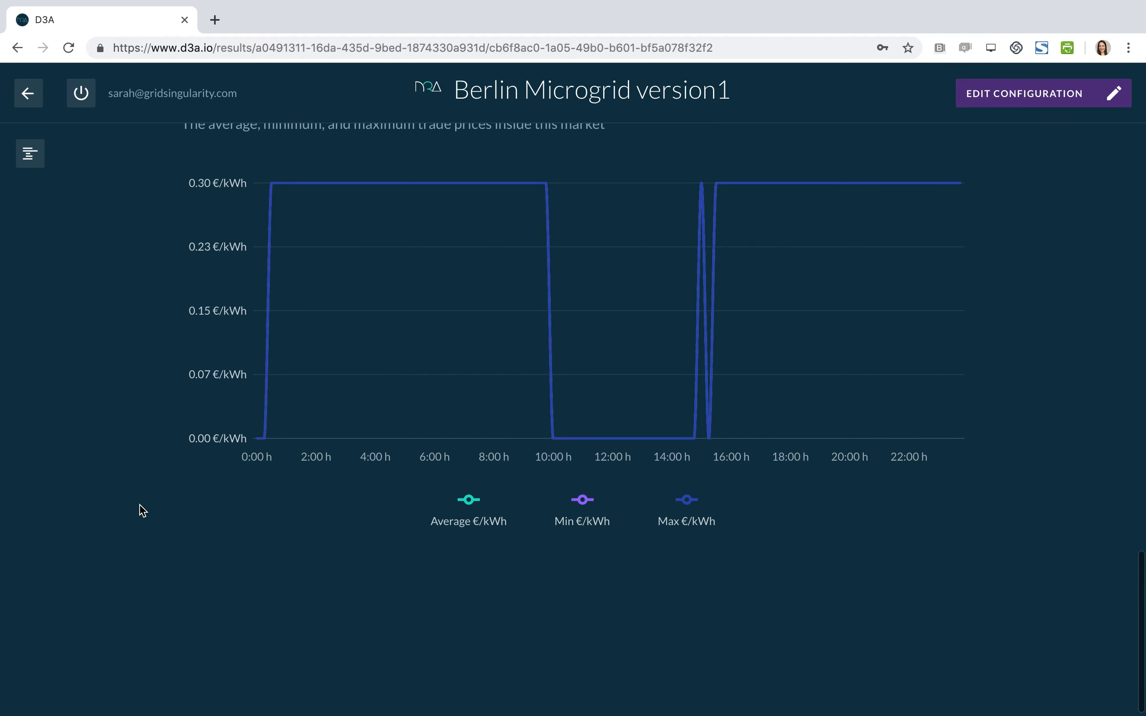
Switch the results to the Neukölln area and examine the energy availability of GSy Office and Flats against the hierarchy.
{"action": "scroll", "coordinate": [142, 510], "scroll_direction": "up", "scroll_amount": 15}
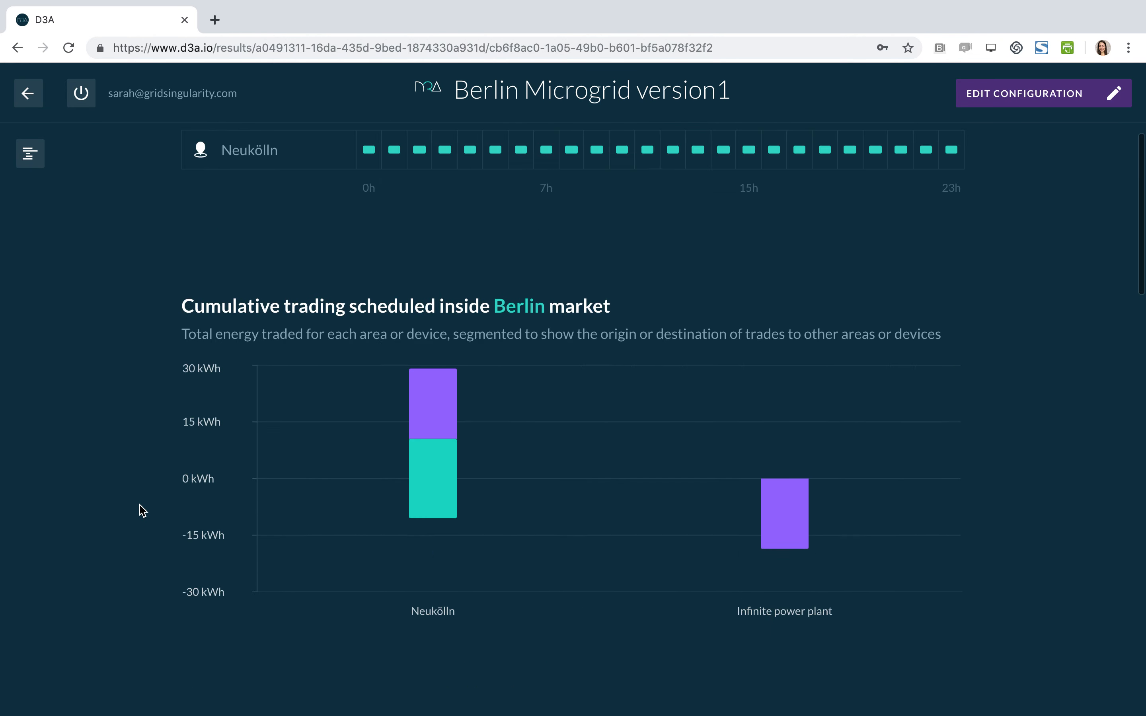
{"action": "scroll", "coordinate": [132, 426], "scroll_direction": "up", "scroll_amount": 5}
{"action": "left_click", "coordinate": [28, 156]}
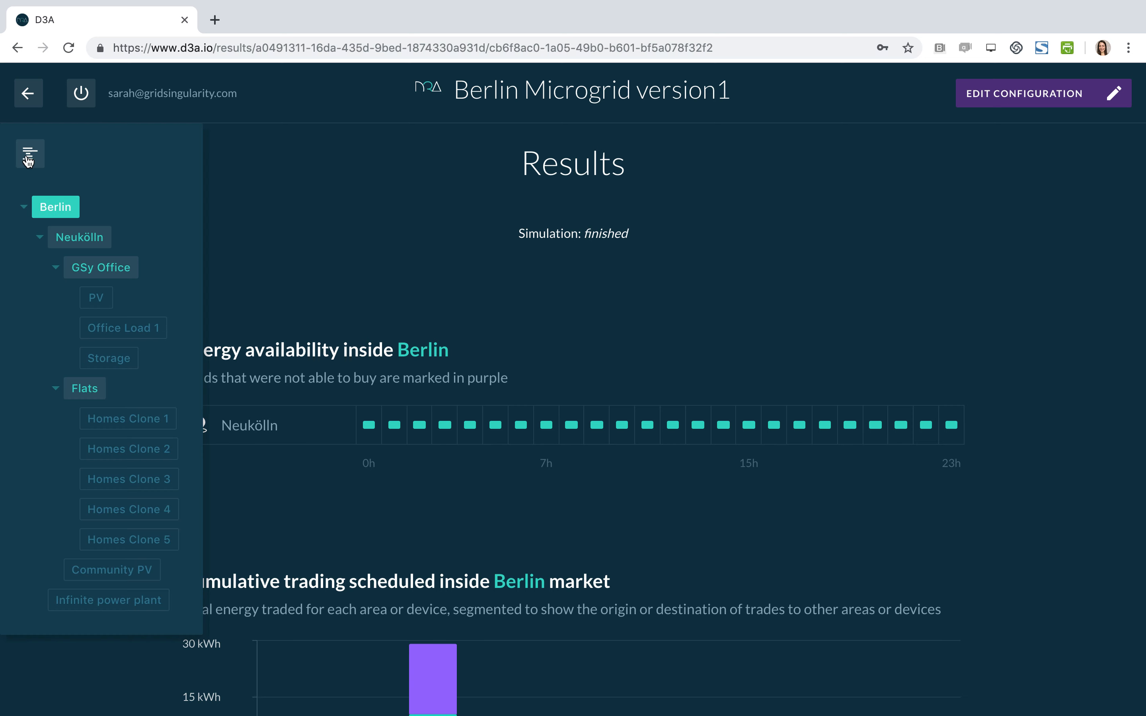
{"action": "left_click", "coordinate": [91, 244]}
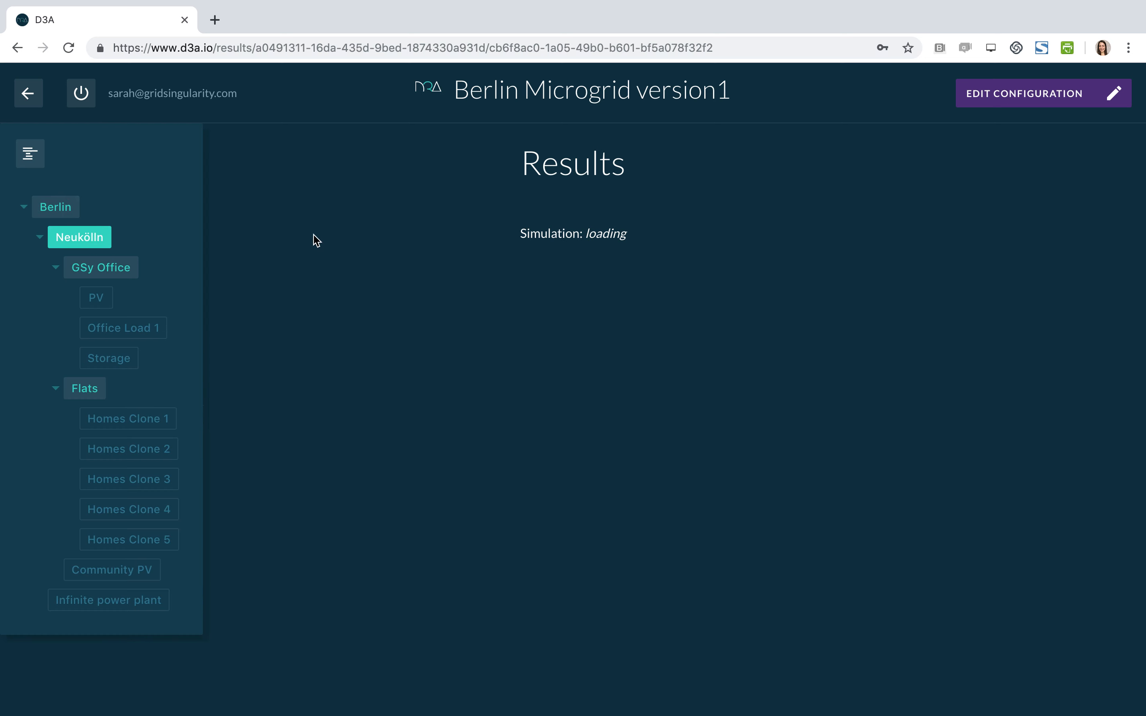
{"action": "left_click", "coordinate": [29, 156]}
{"action": "scroll", "coordinate": [232, 239], "scroll_direction": "down", "scroll_amount": 3}
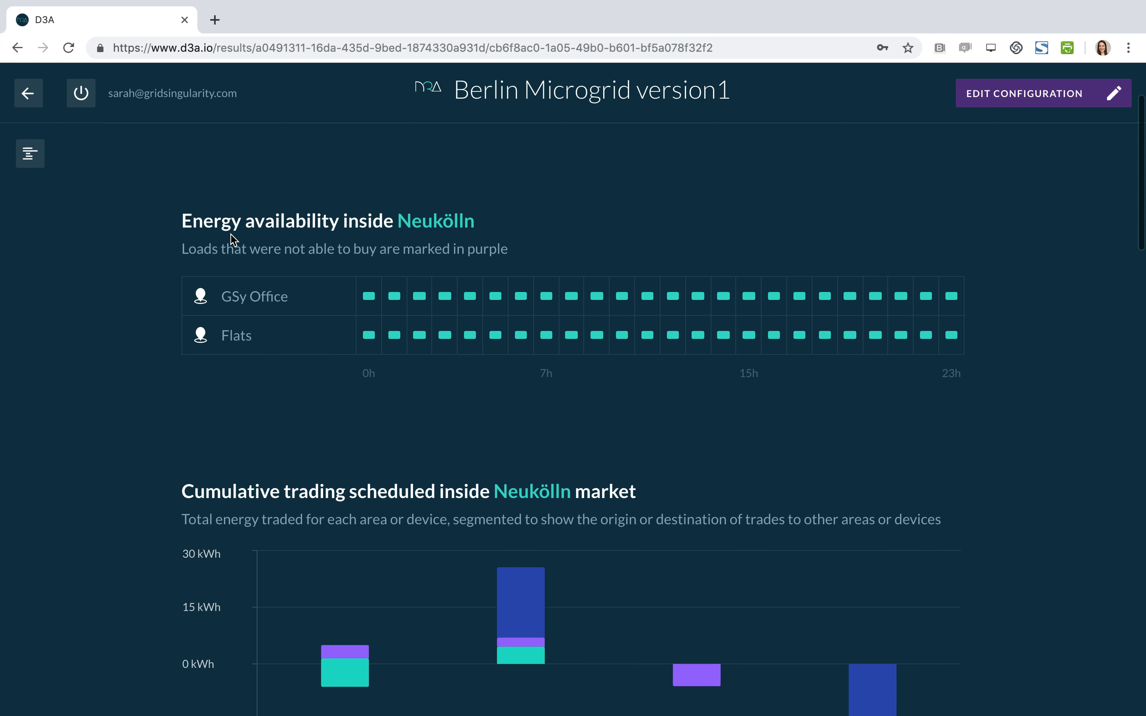
{"action": "left_click", "coordinate": [30, 152]}
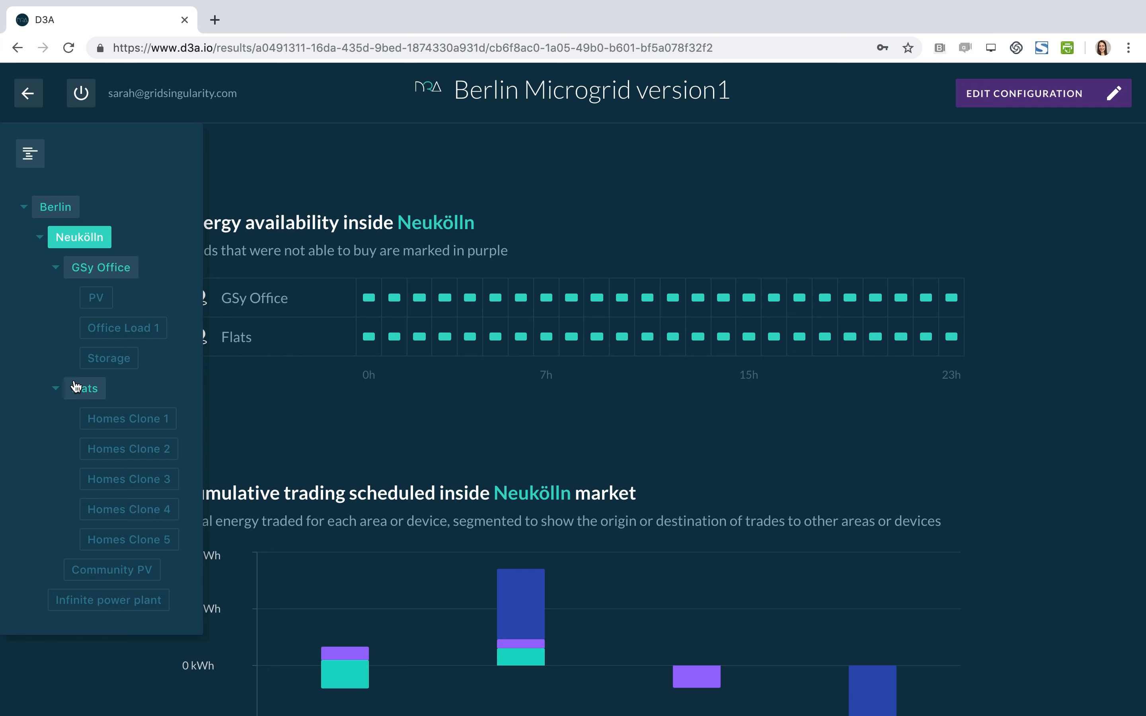
Inspect the energy traded by External Trades, Community PV, Flats and GSy Office in Neukölln's cumulative trading chart.
{"action": "left_click", "coordinate": [30, 154]}
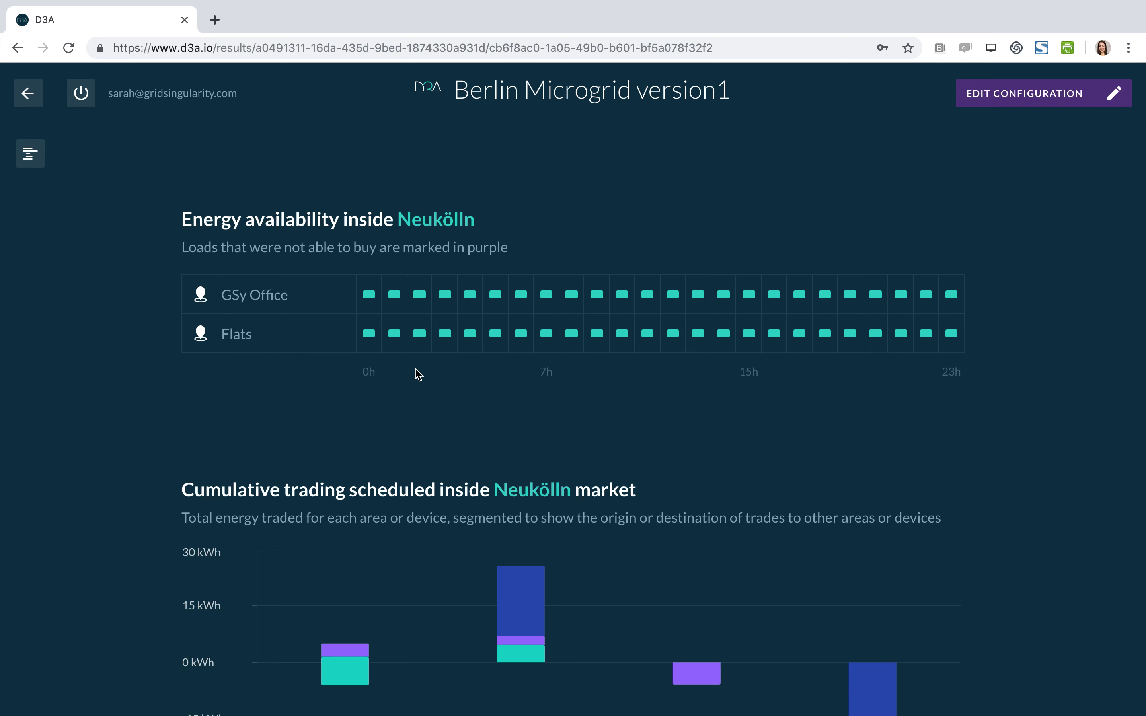
{"action": "scroll", "coordinate": [416, 374], "scroll_direction": "down", "scroll_amount": 6}
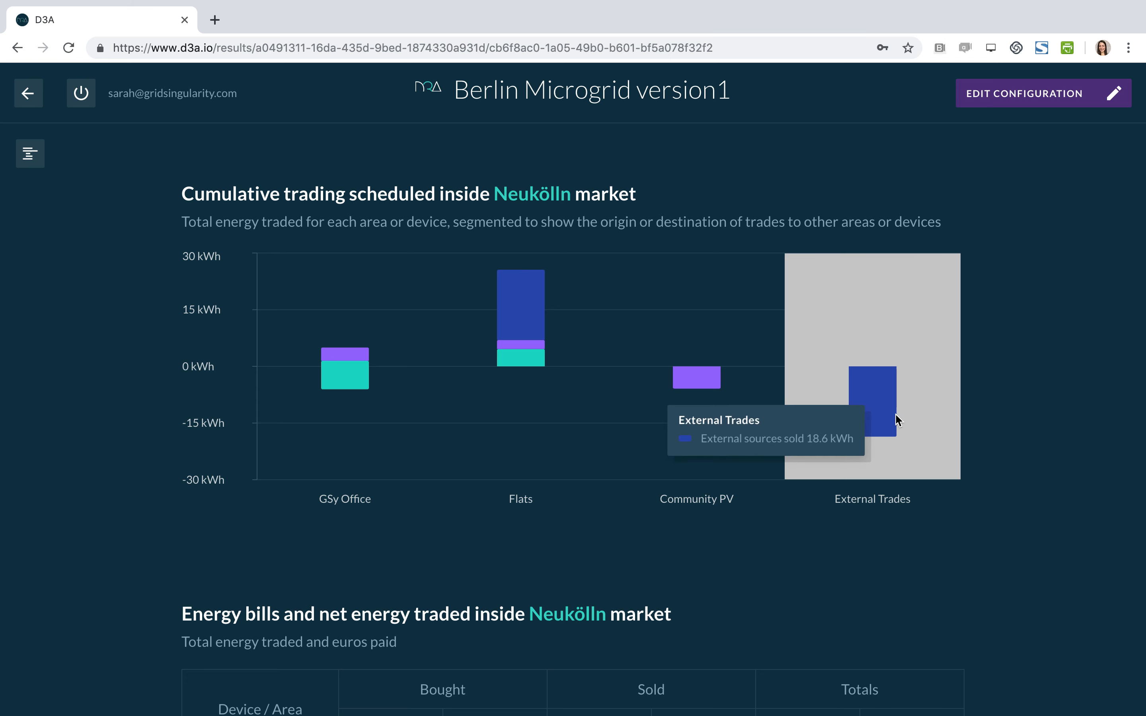
{"action": "mouse_move", "coordinate": [728, 419]}
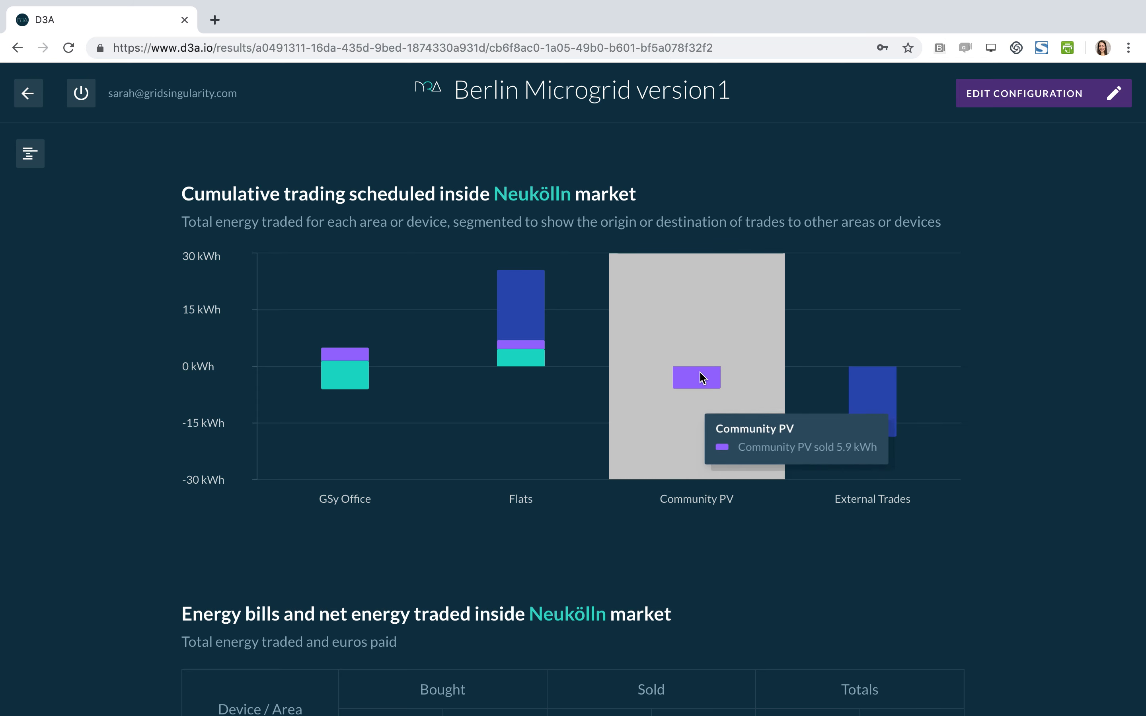
{"action": "mouse_move", "coordinate": [510, 400]}
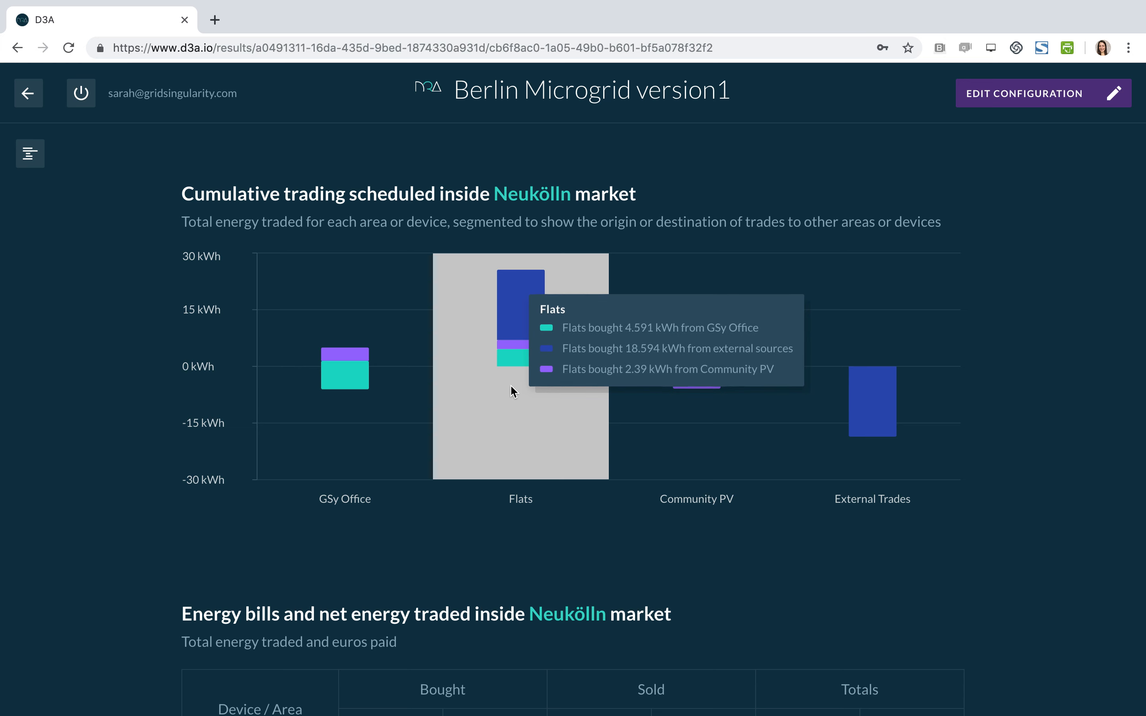
{"action": "mouse_move", "coordinate": [343, 384]}
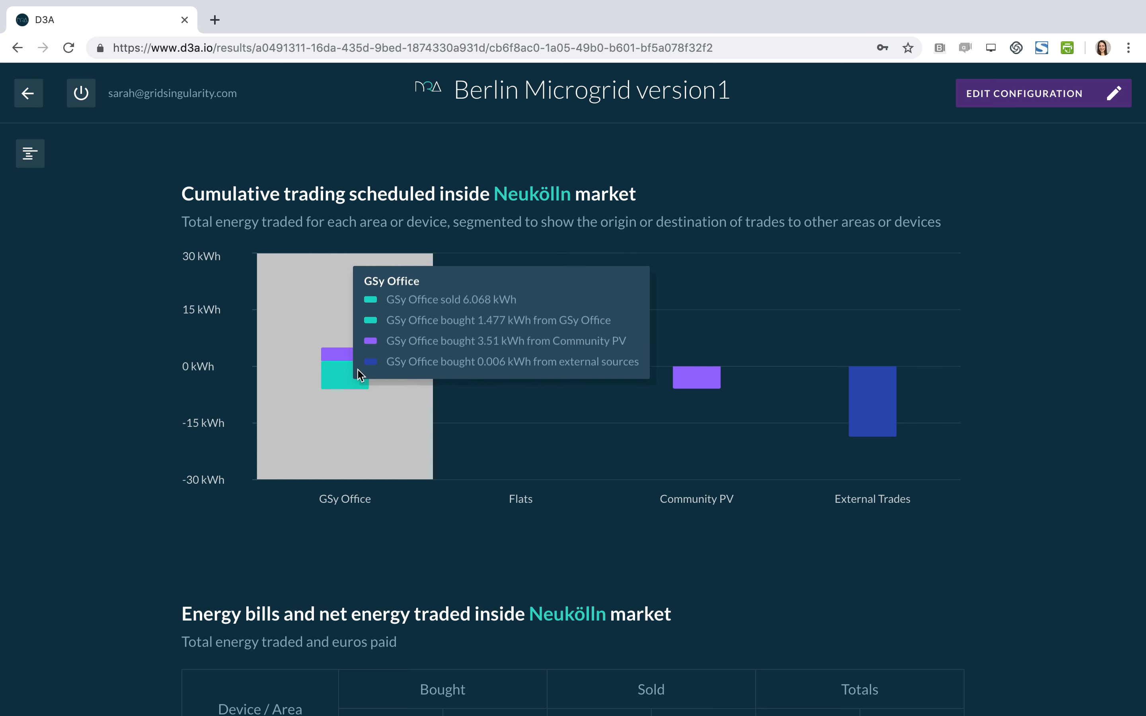
{"action": "mouse_move", "coordinate": [530, 333]}
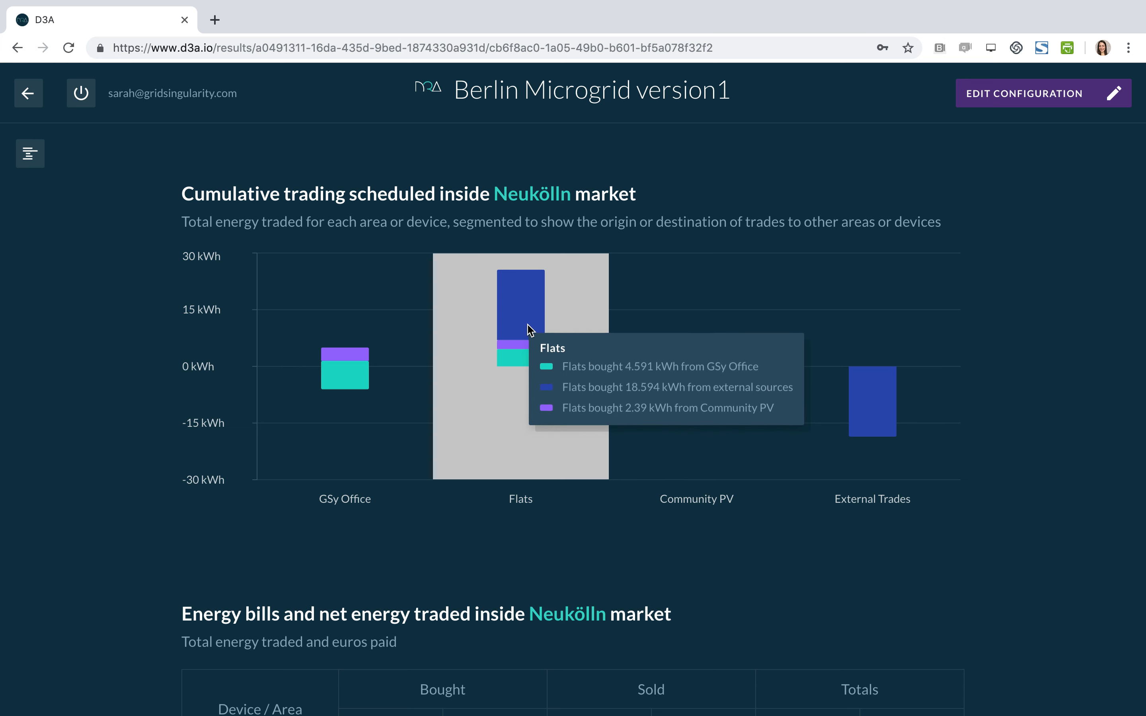
{"action": "mouse_move", "coordinate": [378, 367]}
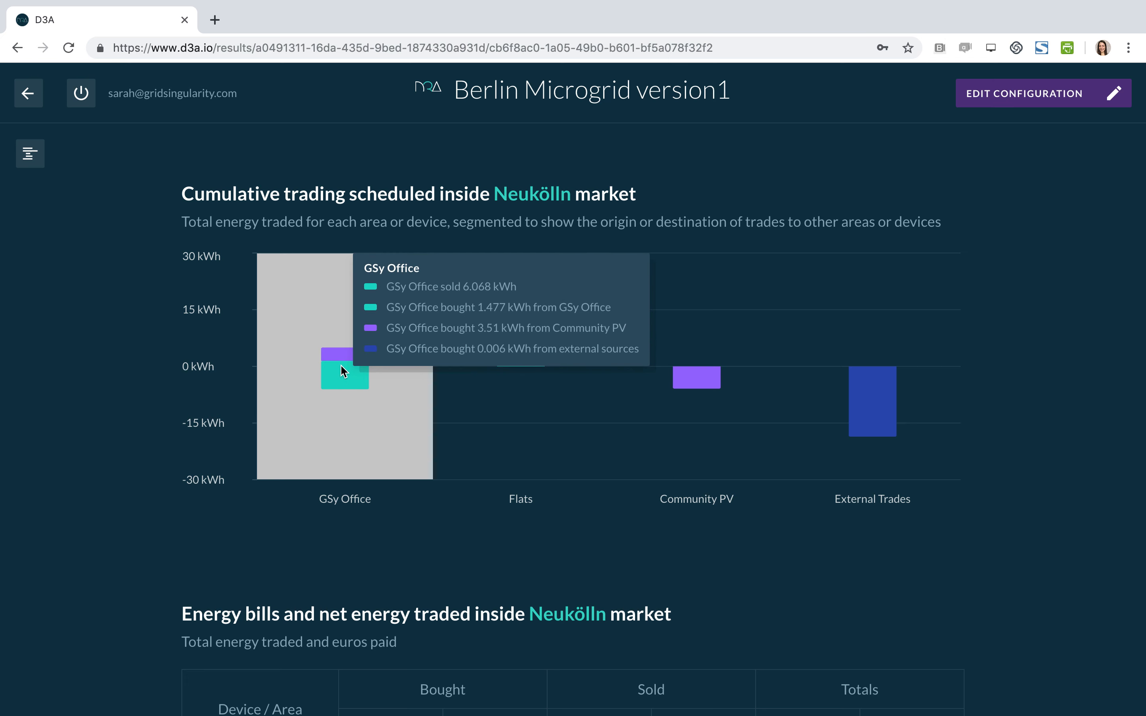
{"action": "mouse_move", "coordinate": [473, 313]}
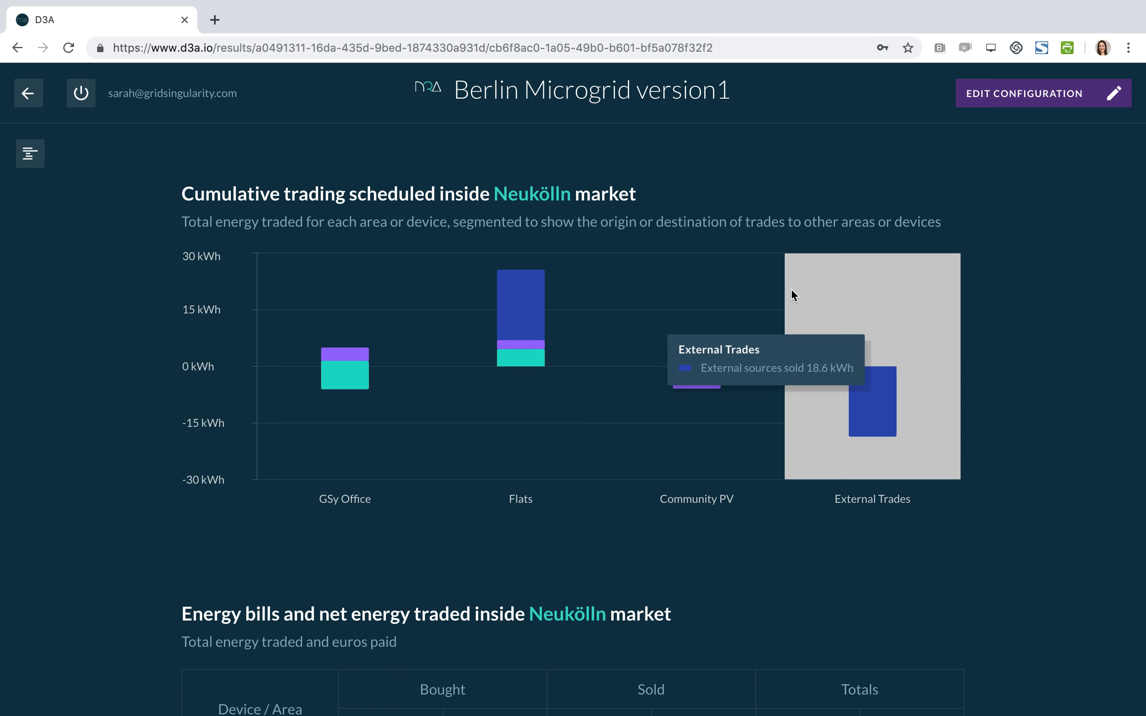
{"action": "mouse_move", "coordinate": [721, 366]}
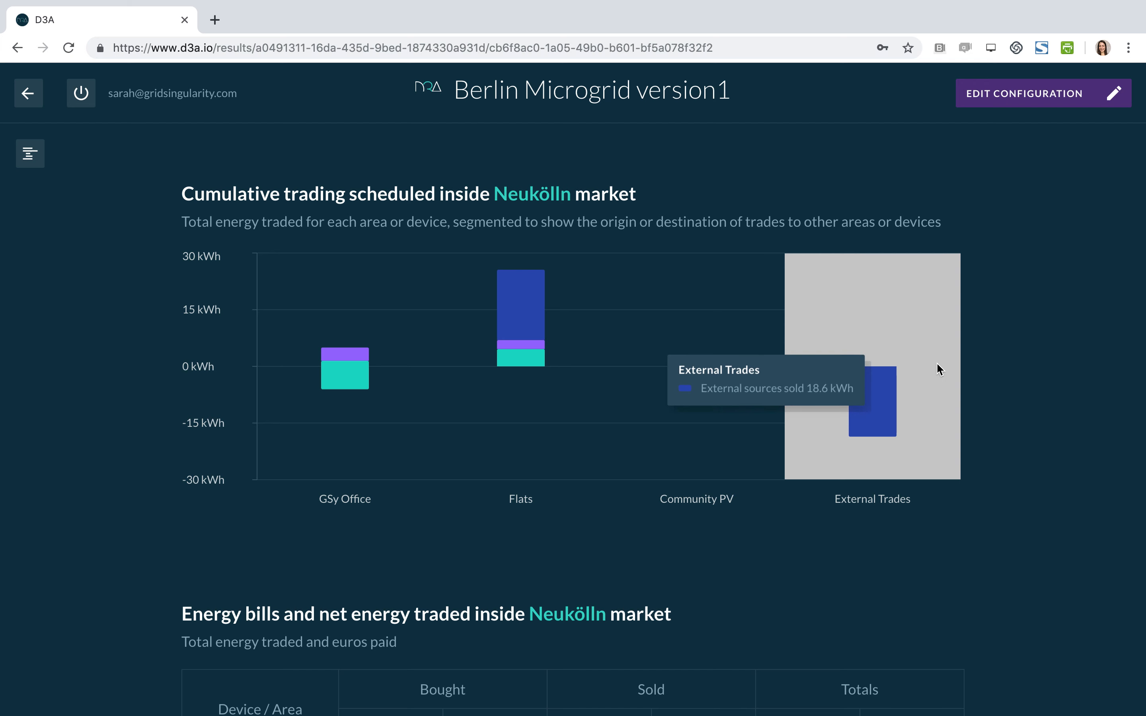
Review the energy bills table and the full-day energy trade profile of the Neukölln market.
{"action": "scroll", "coordinate": [1023, 410], "scroll_direction": "down", "scroll_amount": 9}
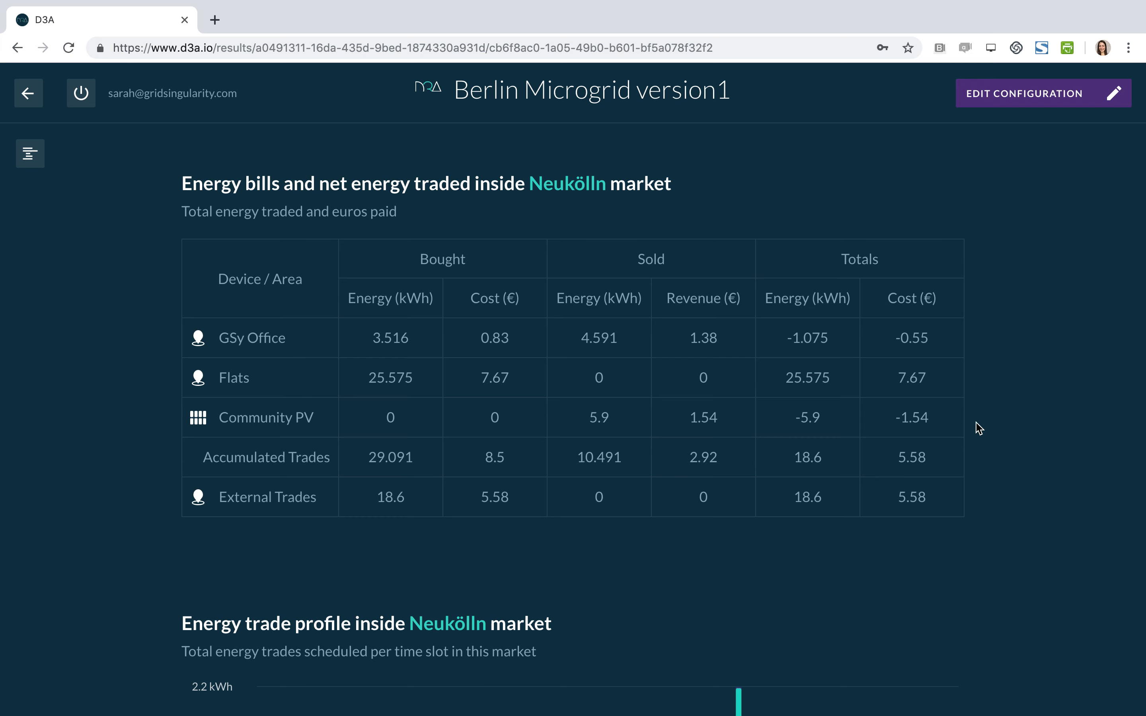
{"action": "scroll", "coordinate": [1031, 429], "scroll_direction": "down", "scroll_amount": 5}
{"action": "scroll", "coordinate": [1031, 430], "scroll_direction": "down", "scroll_amount": 4}
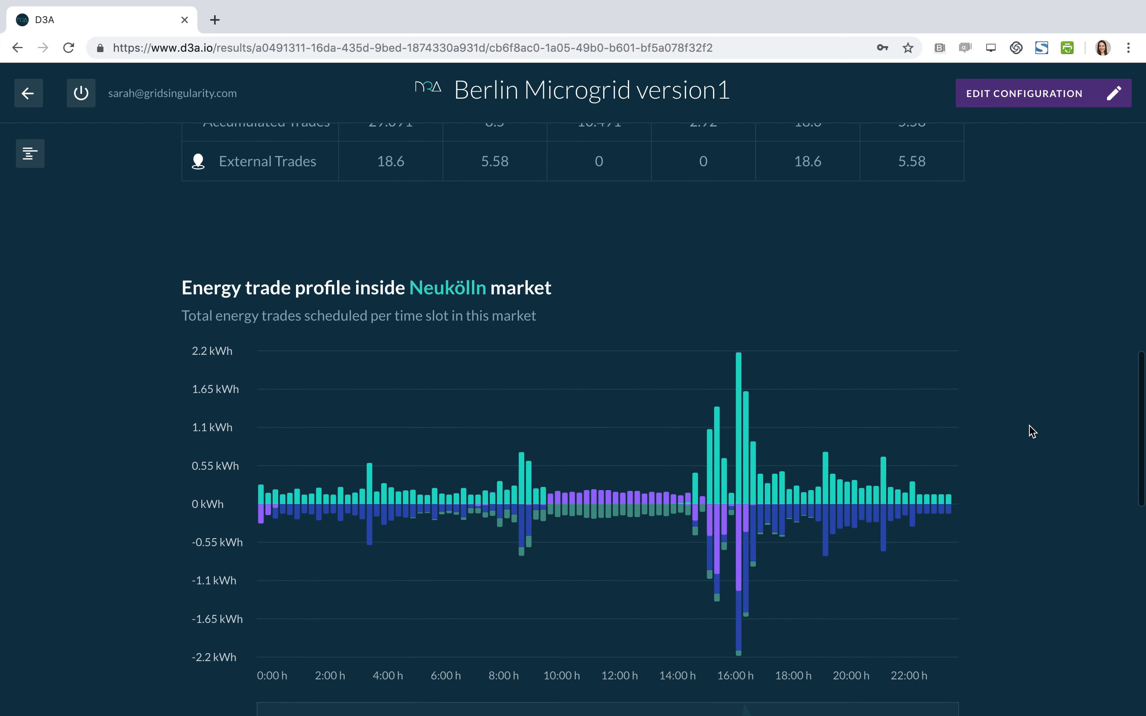
{"action": "scroll", "coordinate": [1031, 431], "scroll_direction": "down", "scroll_amount": 2}
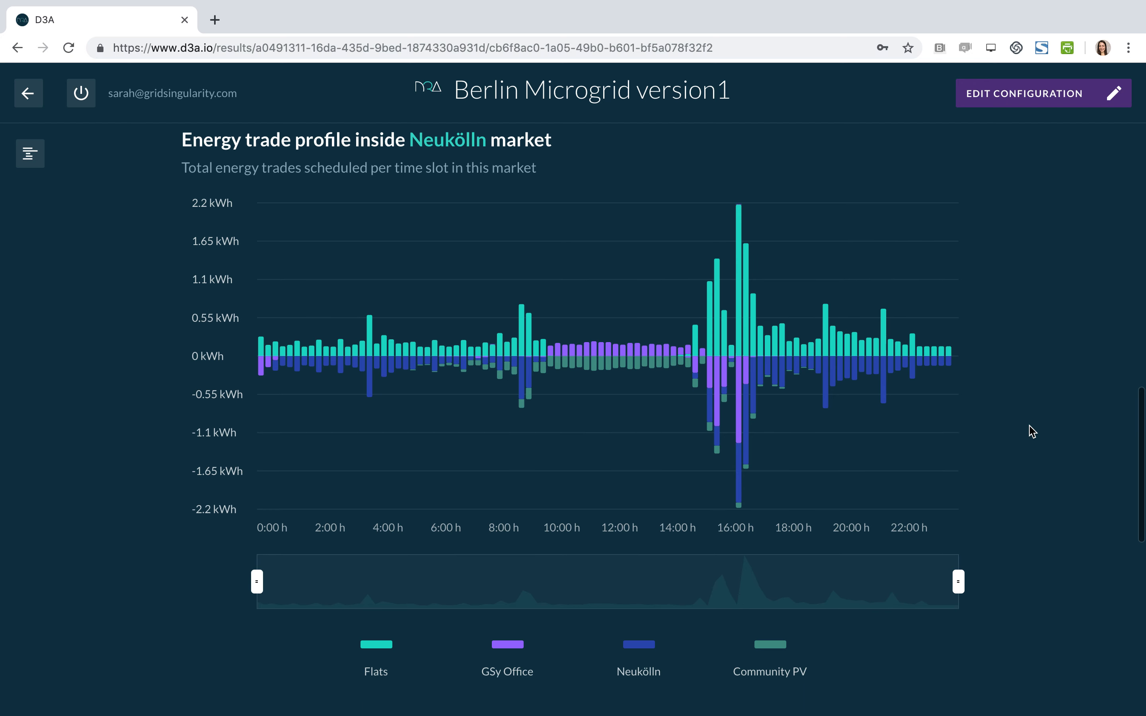
{"action": "scroll", "coordinate": [1030, 431], "scroll_direction": "down", "scroll_amount": 1}
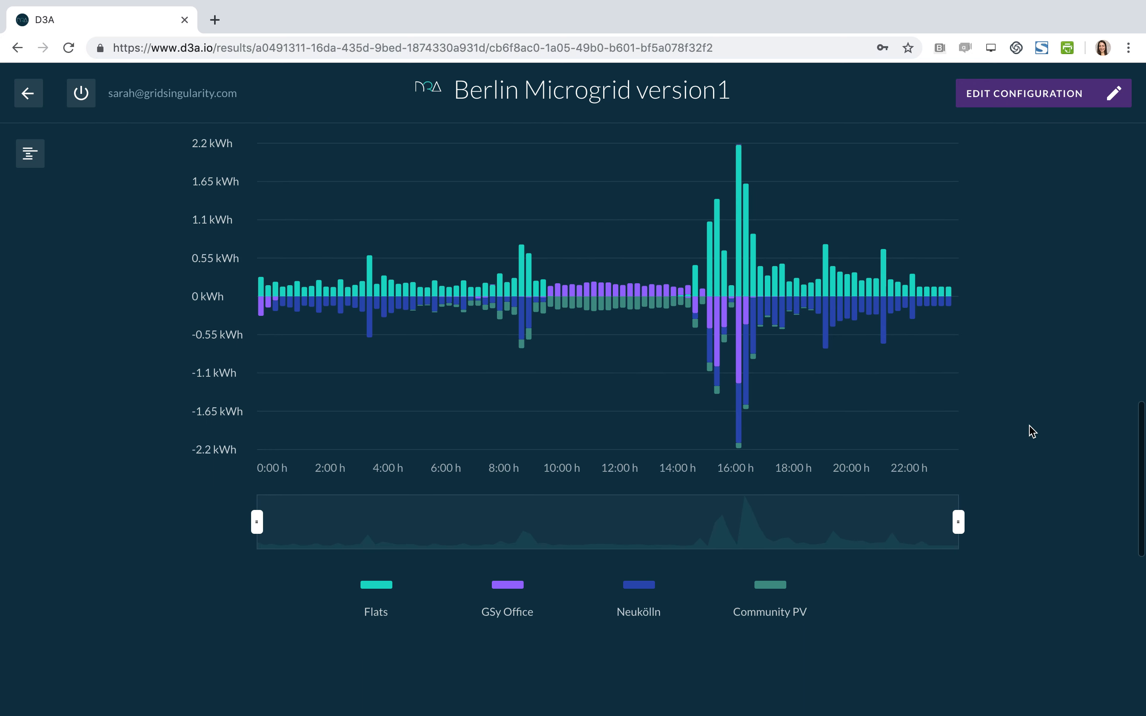
Filter the Neukölln trade profile to Community PV trades and examine the area's energy pricing chart.
{"action": "left_click", "coordinate": [774, 589]}
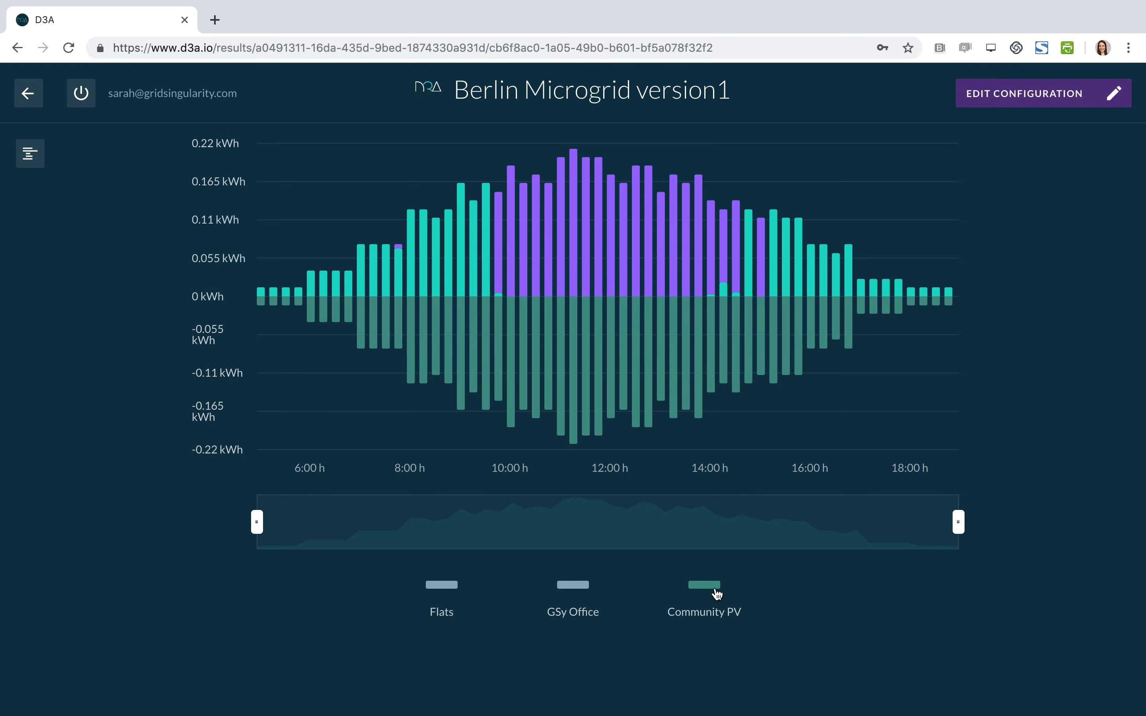
{"action": "scroll", "coordinate": [384, 635], "scroll_direction": "down", "scroll_amount": 8}
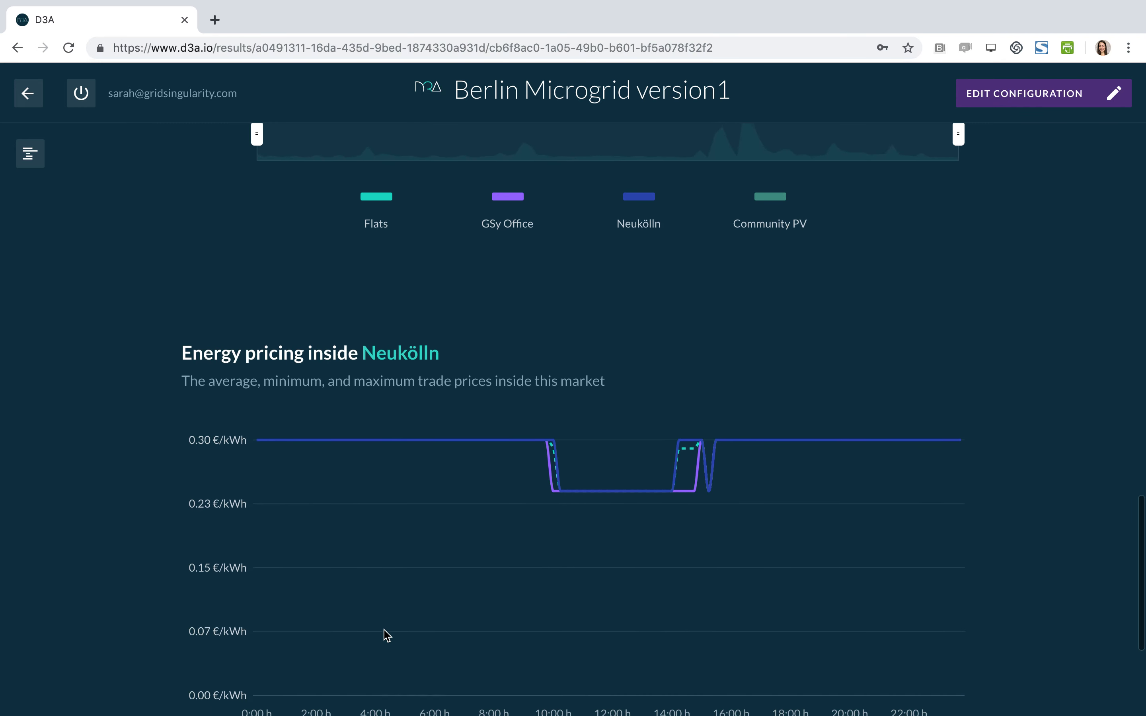
{"action": "scroll", "coordinate": [387, 635], "scroll_direction": "down", "scroll_amount": 3}
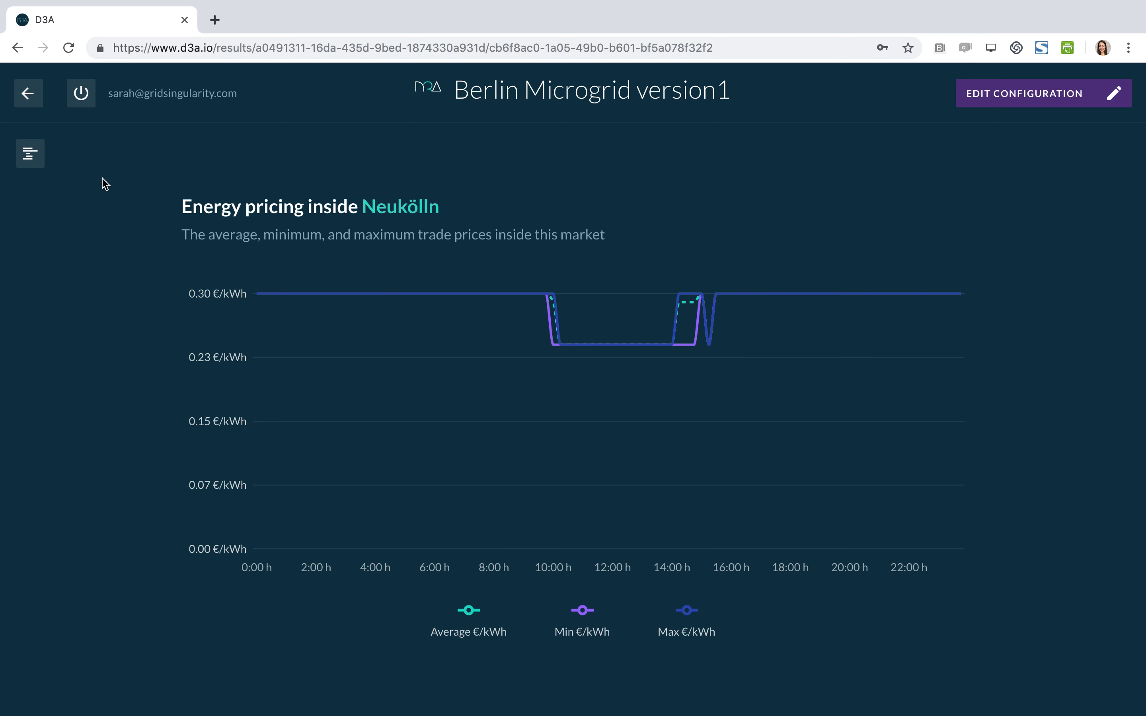
Switch the results to the PV in GSy Office and examine its production profile over the day.
{"action": "left_click", "coordinate": [28, 155]}
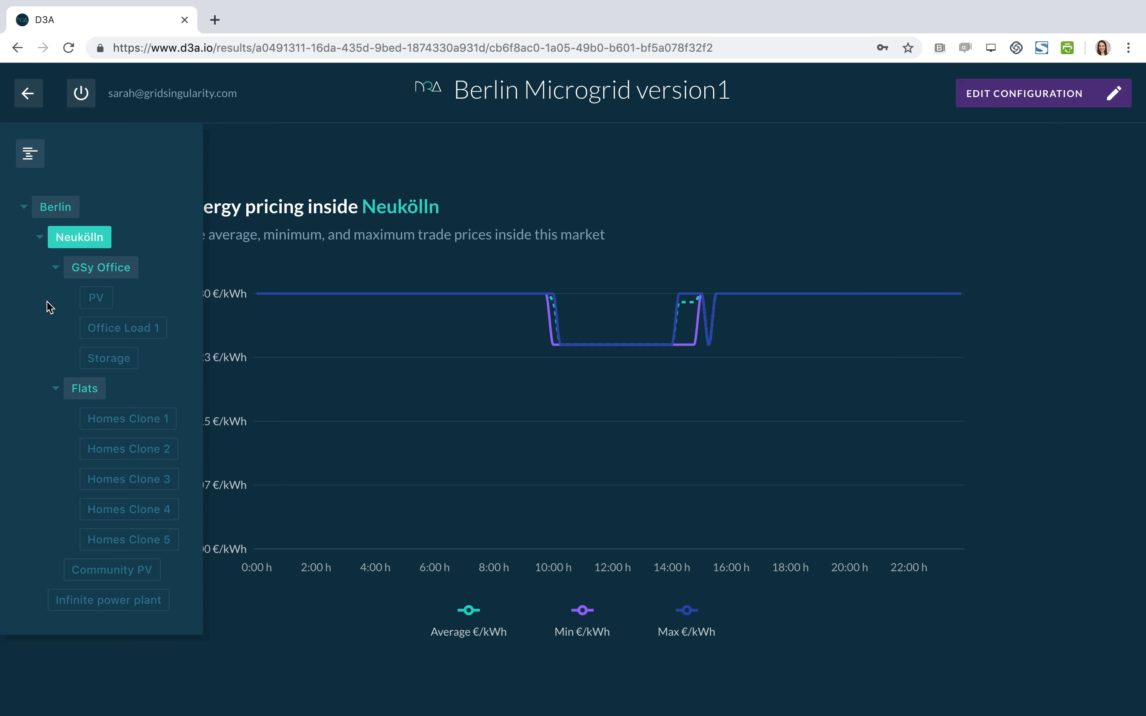
{"action": "left_click", "coordinate": [96, 299]}
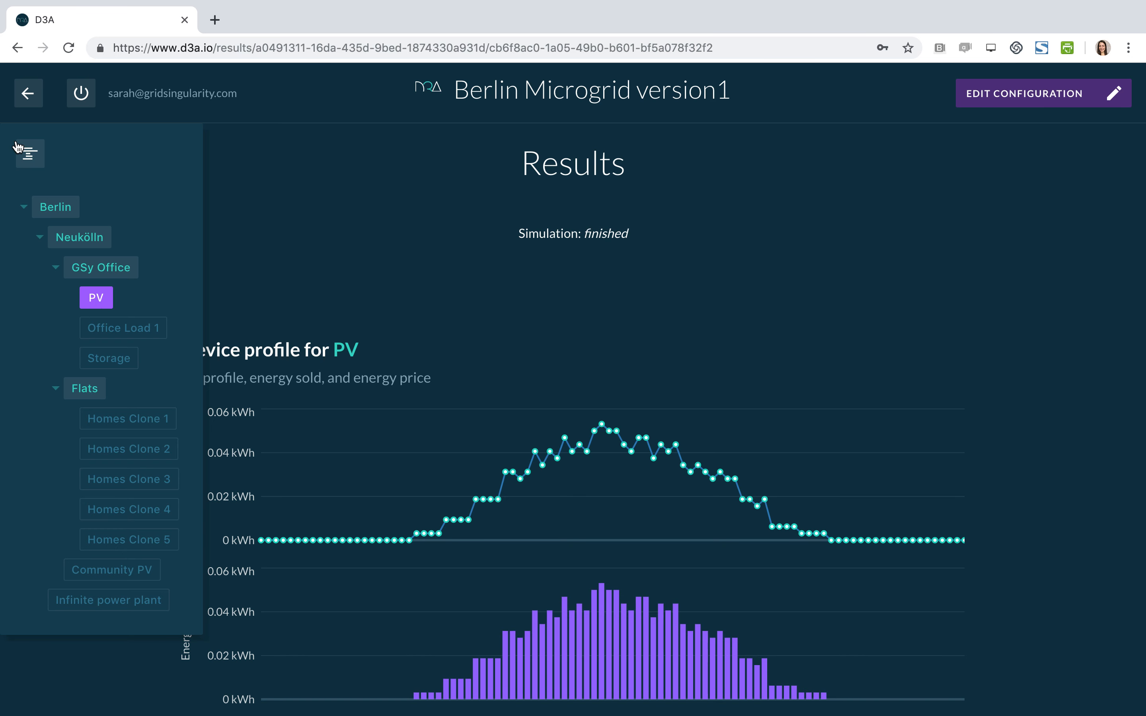
{"action": "left_click", "coordinate": [28, 155]}
{"action": "scroll", "coordinate": [118, 388], "scroll_direction": "down", "scroll_amount": 3}
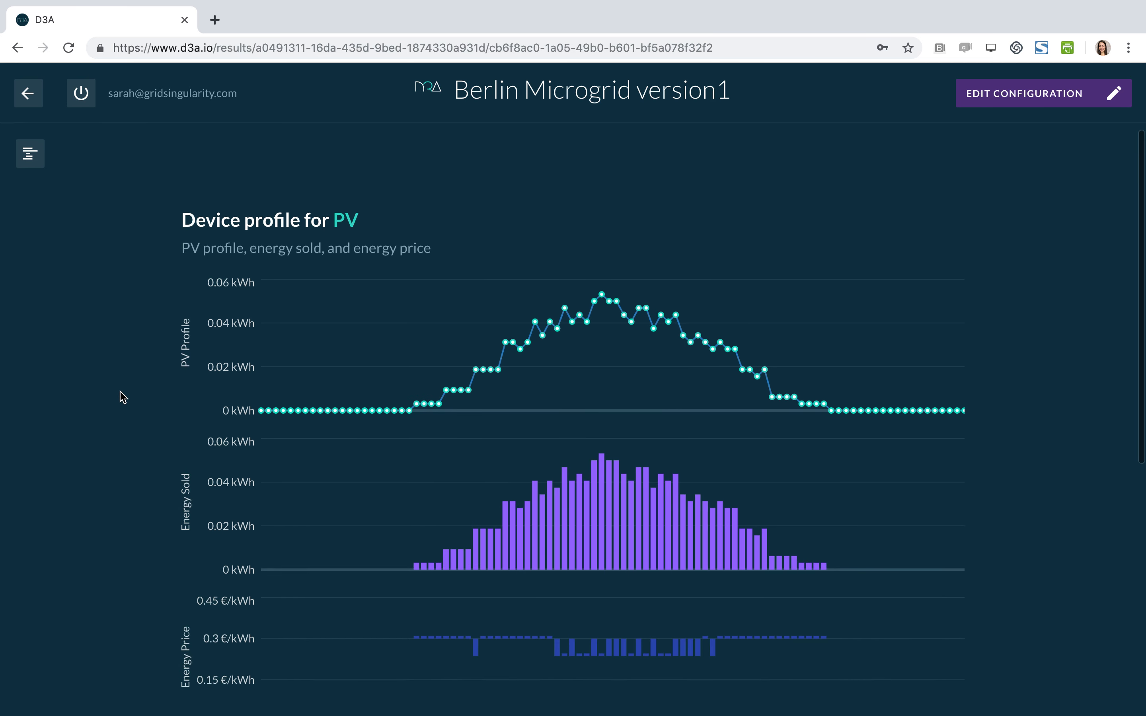
{"action": "scroll", "coordinate": [121, 396], "scroll_direction": "down", "scroll_amount": 3}
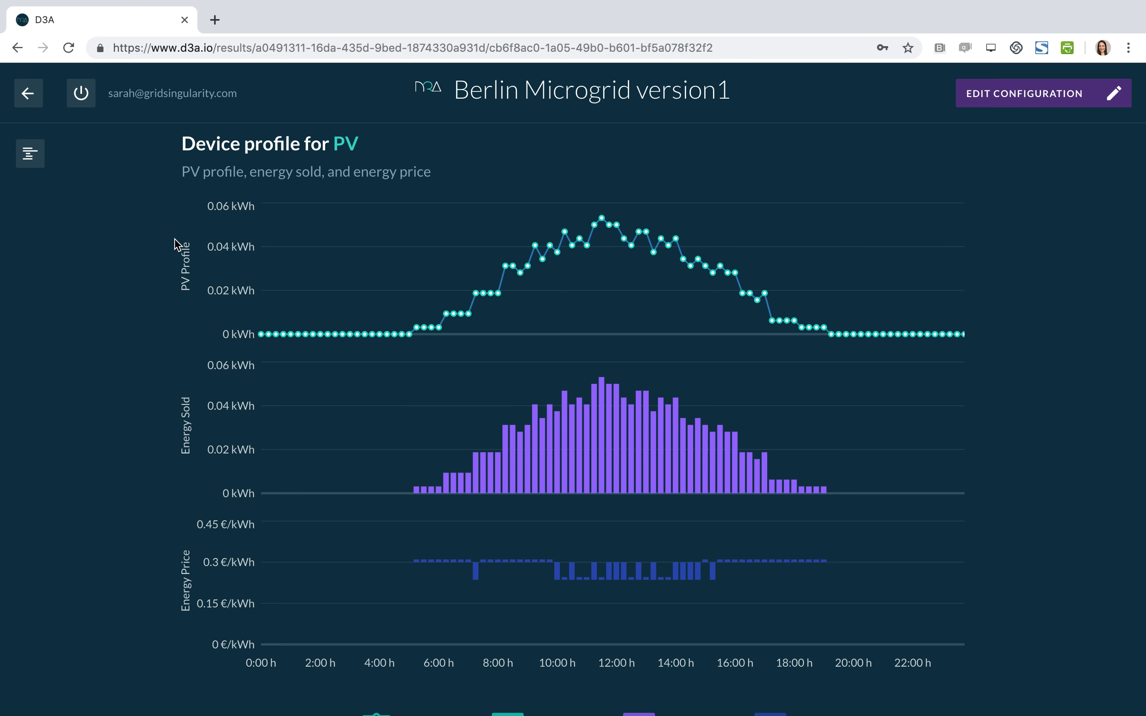
{"action": "mouse_move", "coordinate": [327, 333]}
{"action": "mouse_move", "coordinate": [654, 236]}
Examine the PV's energy sold and energy price charts and its energy bill table.
{"action": "scroll", "coordinate": [152, 537], "scroll_direction": "down", "scroll_amount": 5}
{"action": "scroll", "coordinate": [152, 537], "scroll_direction": "down", "scroll_amount": 2}
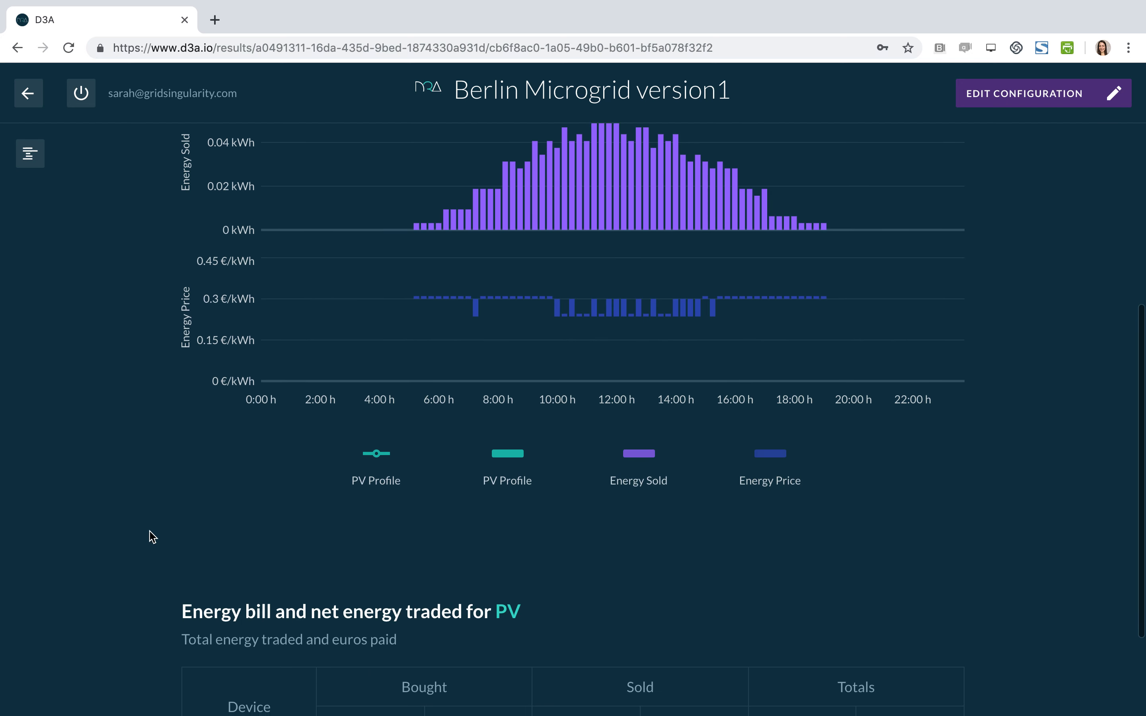
{"action": "mouse_move", "coordinate": [493, 307]}
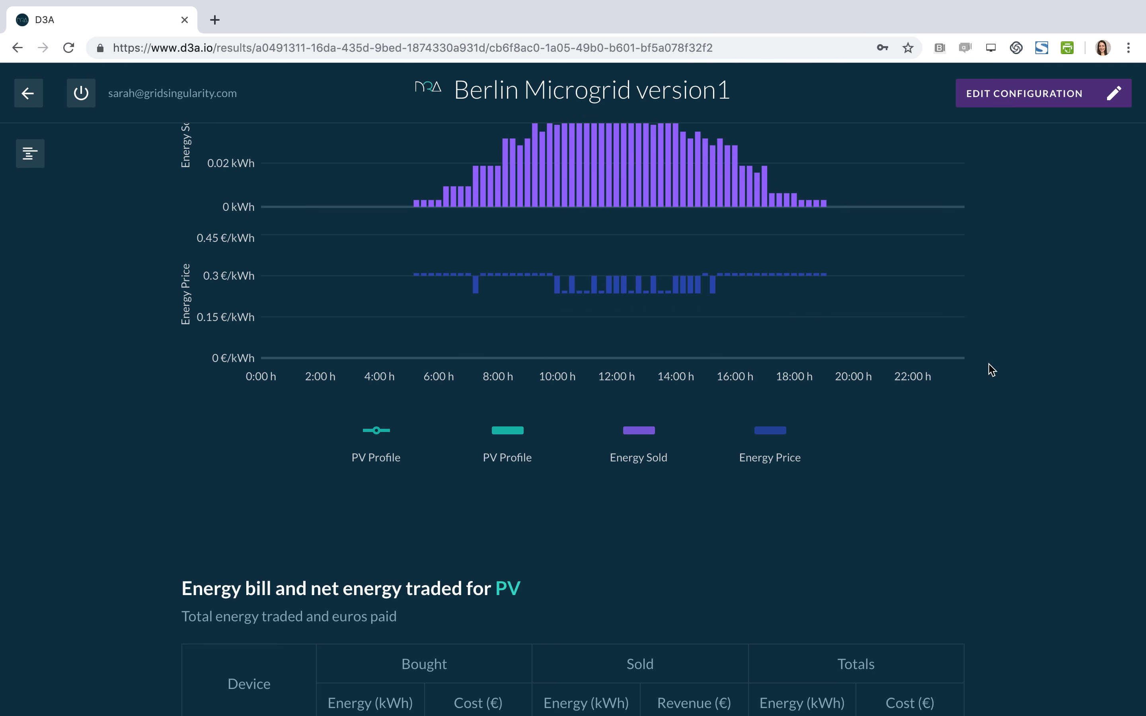
{"action": "scroll", "coordinate": [1012, 402], "scroll_direction": "down", "scroll_amount": 3}
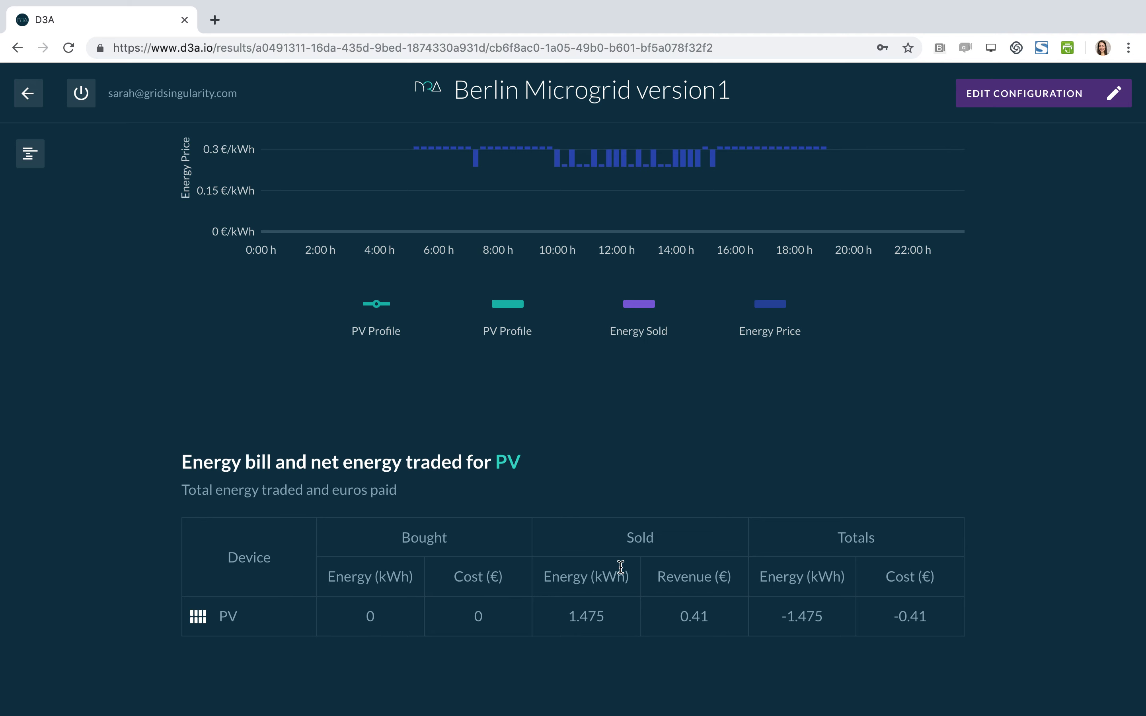
{"action": "scroll", "coordinate": [1058, 461], "scroll_direction": "up", "scroll_amount": 10}
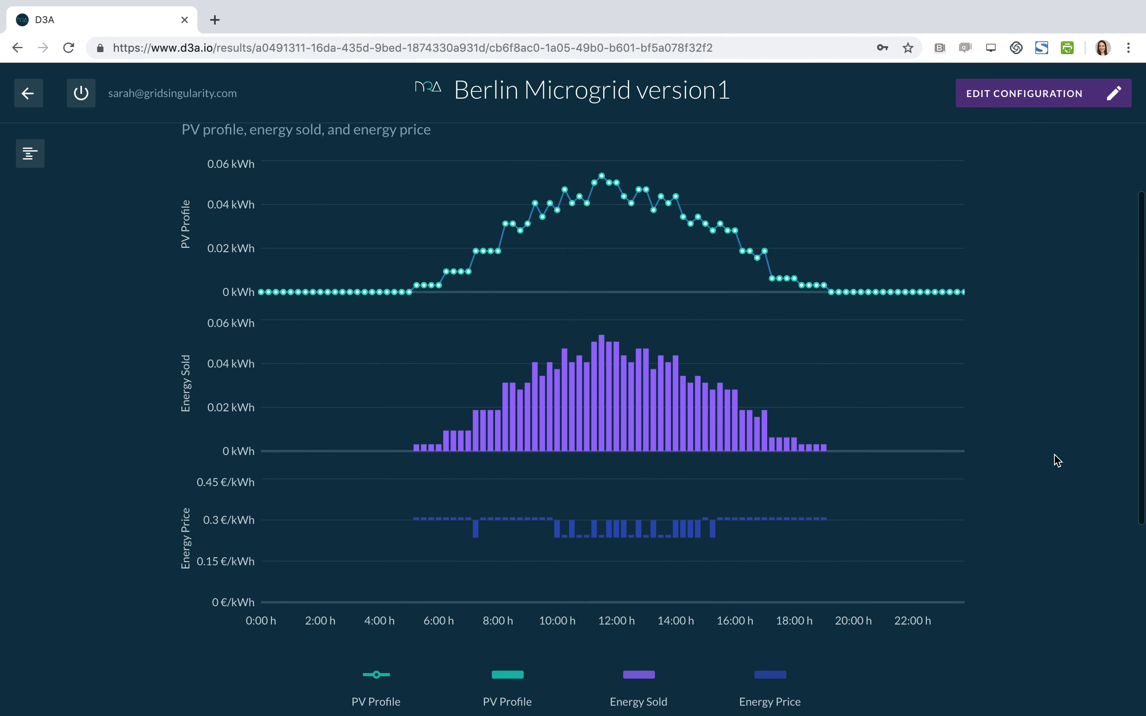
Switch the results to Office Load 1 and examine its load profile, energy bought, energy price and energy bill.
{"action": "left_click", "coordinate": [30, 154]}
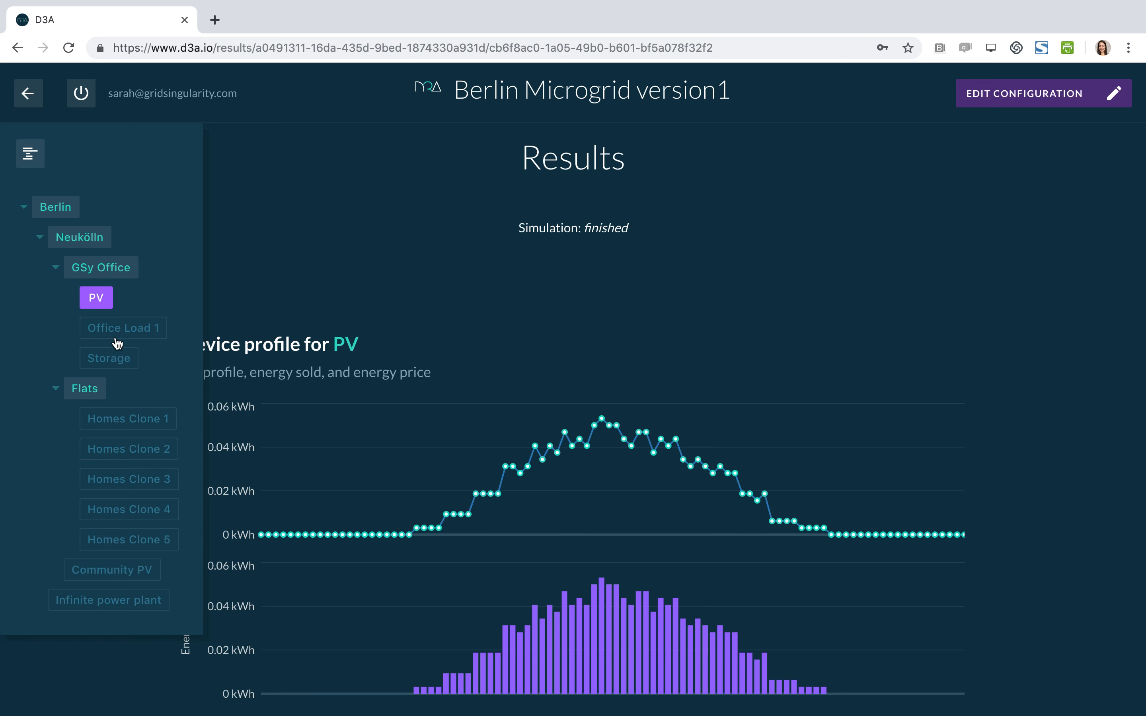
{"action": "left_click", "coordinate": [117, 329]}
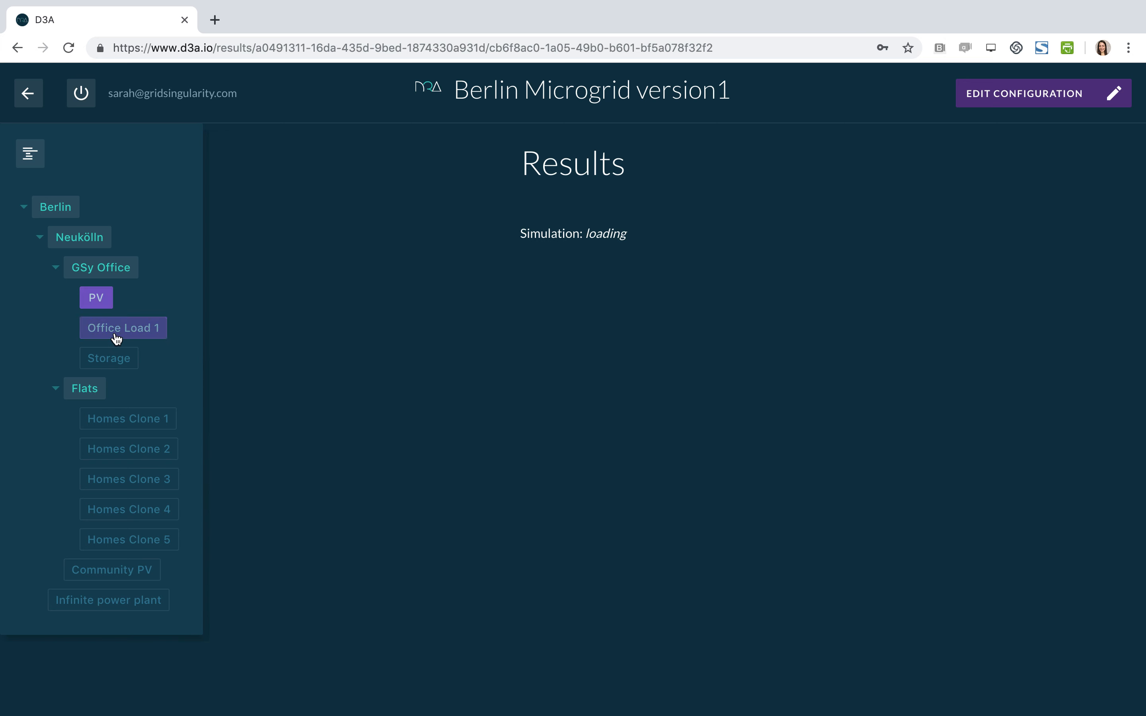
{"action": "left_click", "coordinate": [24, 158]}
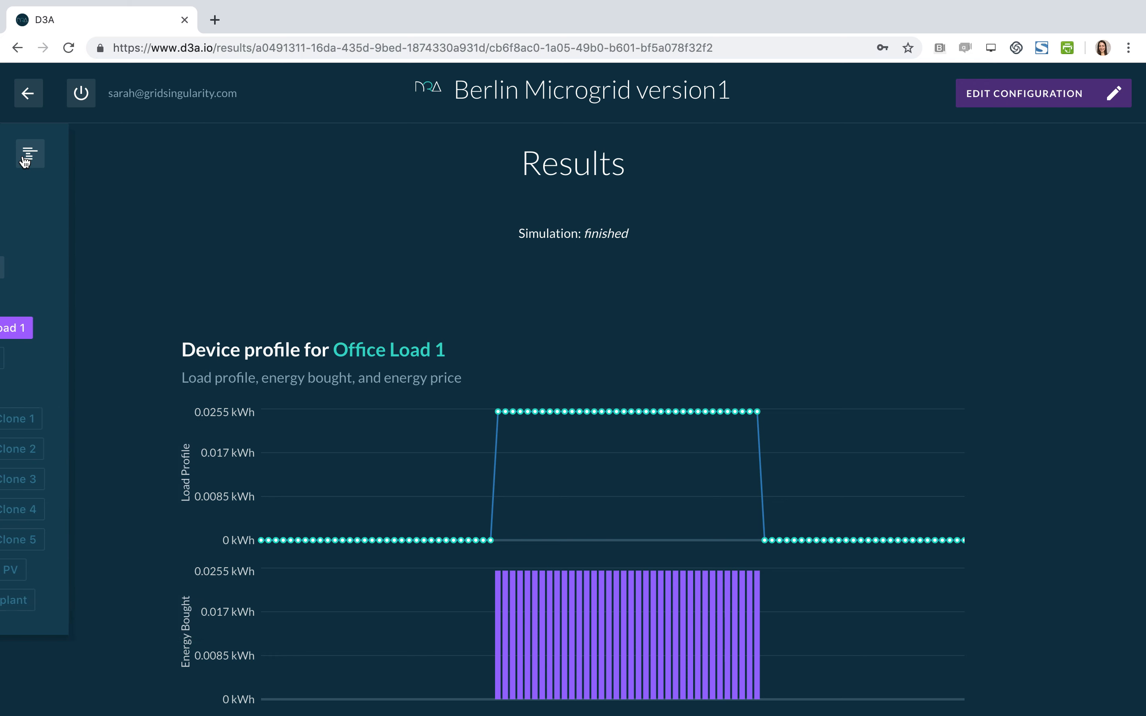
{"action": "scroll", "coordinate": [429, 288], "scroll_direction": "down", "scroll_amount": 5}
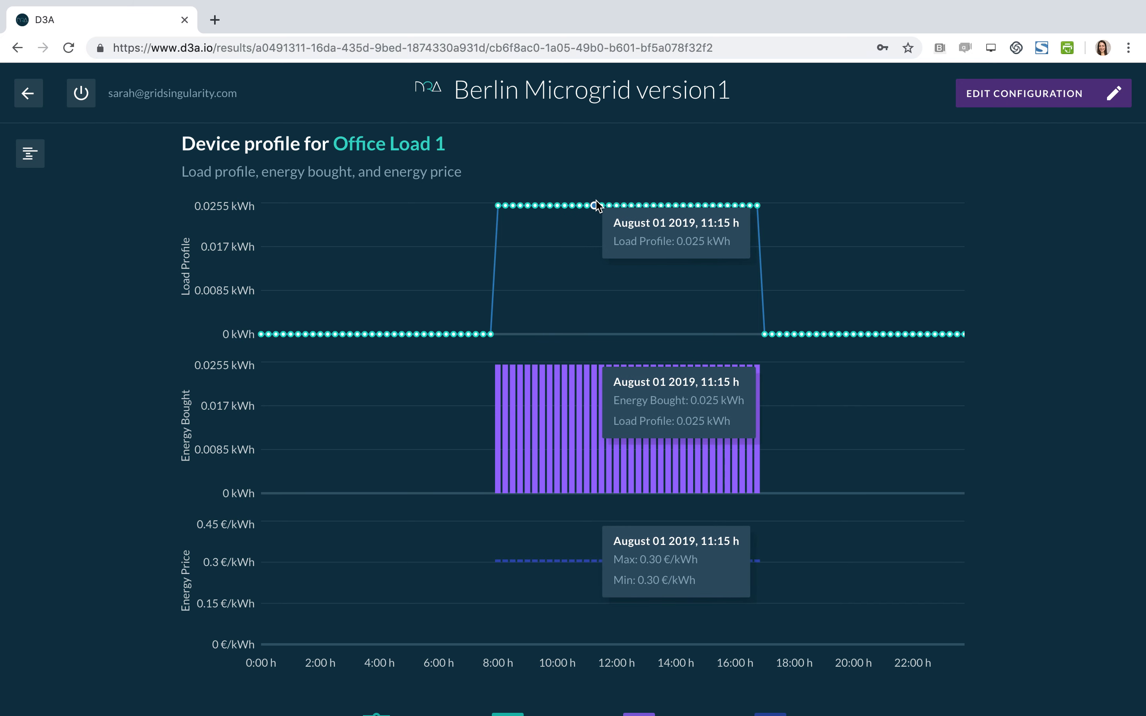
{"action": "scroll", "coordinate": [555, 427], "scroll_direction": "down", "scroll_amount": 2}
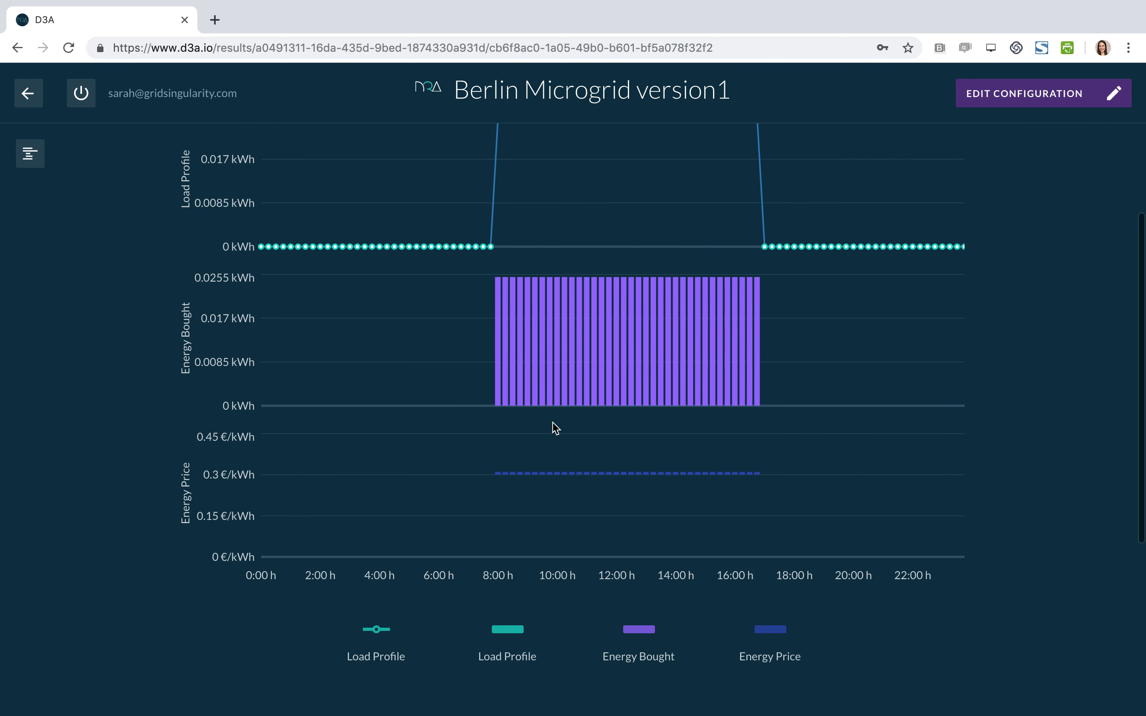
{"action": "scroll", "coordinate": [585, 343], "scroll_direction": "up", "scroll_amount": 1}
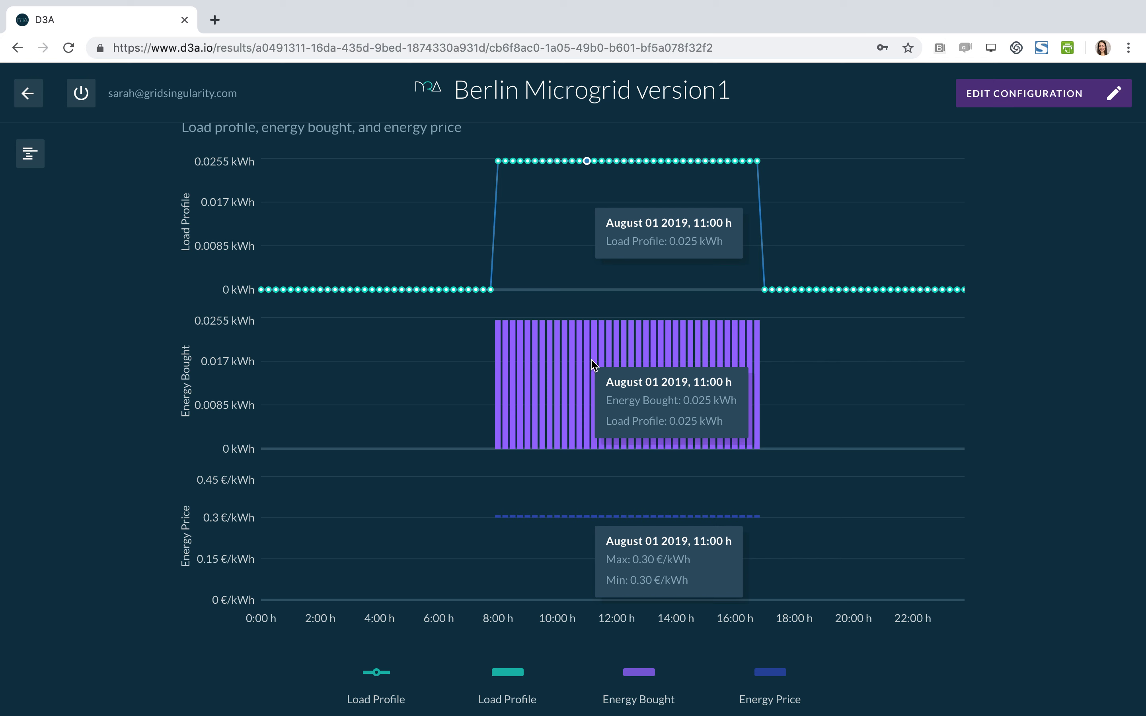
{"action": "scroll", "coordinate": [565, 438], "scroll_direction": "down", "scroll_amount": 2}
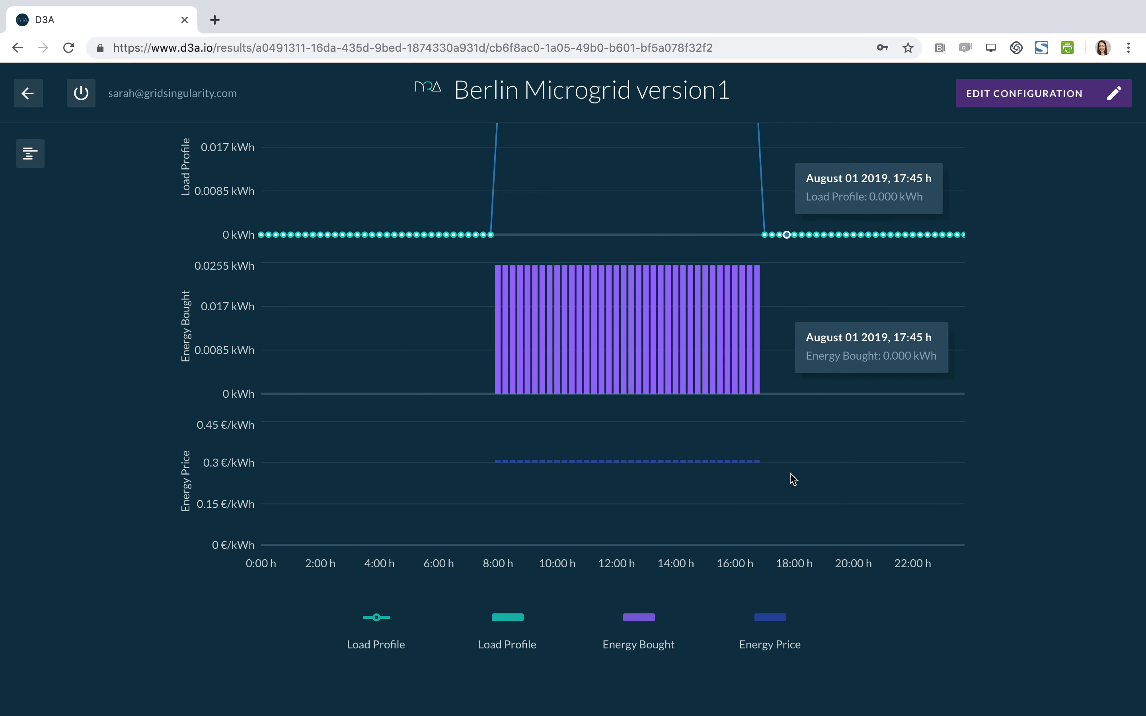
{"action": "scroll", "coordinate": [794, 479], "scroll_direction": "down", "scroll_amount": 10}
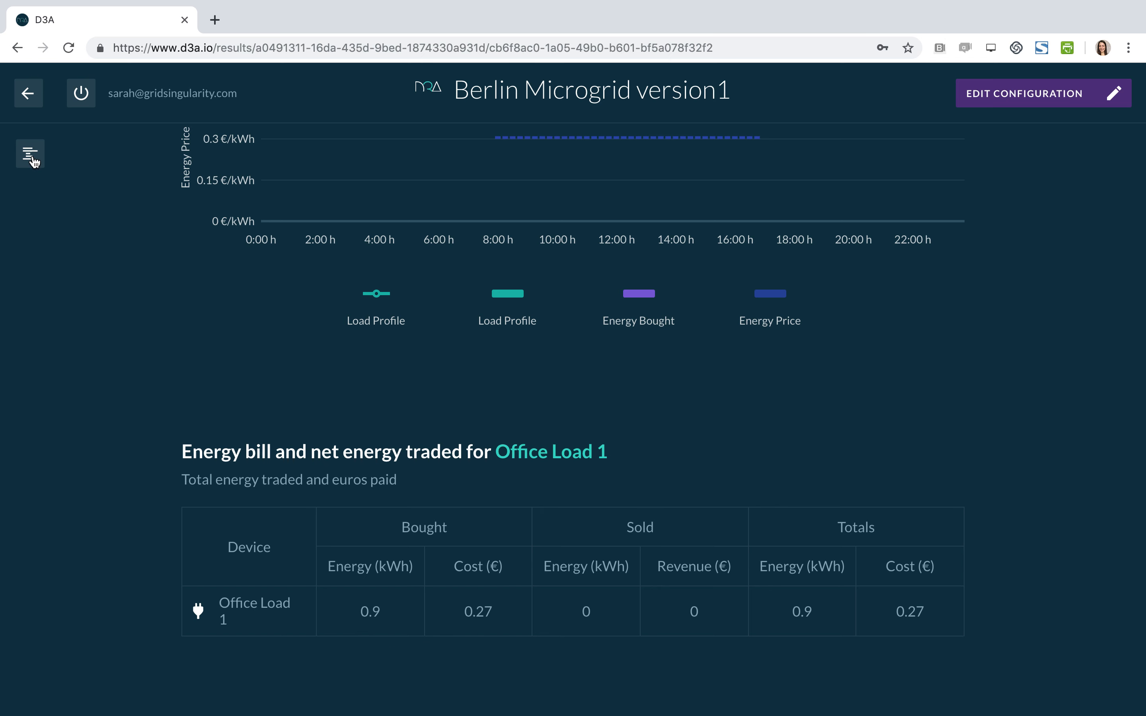
Switch the results to the GSy Office Storage and view its state of charge, energy traded and energy price.
{"action": "left_click", "coordinate": [31, 158]}
{"action": "left_click", "coordinate": [97, 361]}
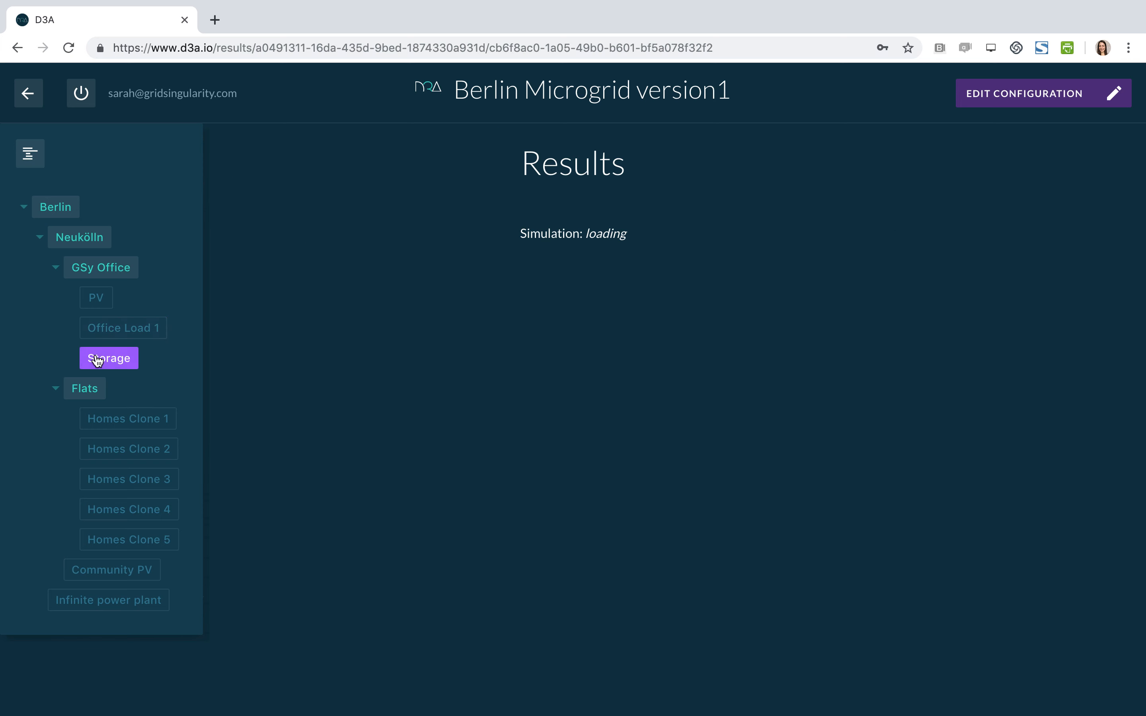
{"action": "left_click", "coordinate": [32, 154]}
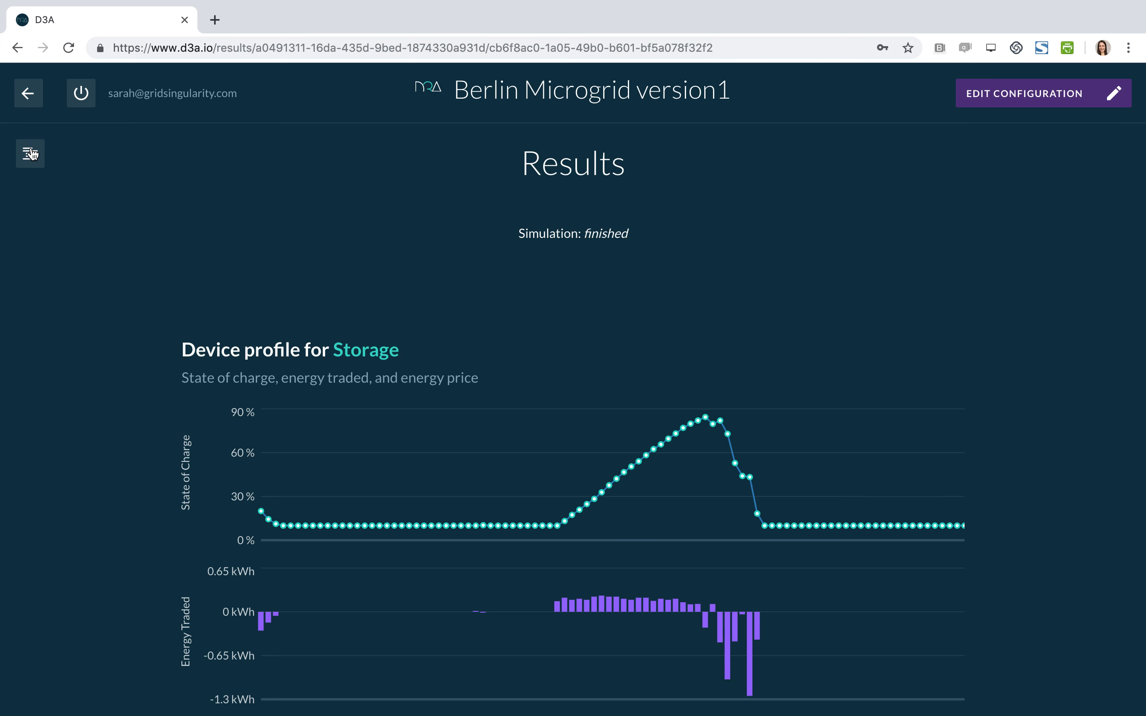
{"action": "scroll", "coordinate": [219, 251], "scroll_direction": "down", "scroll_amount": 5}
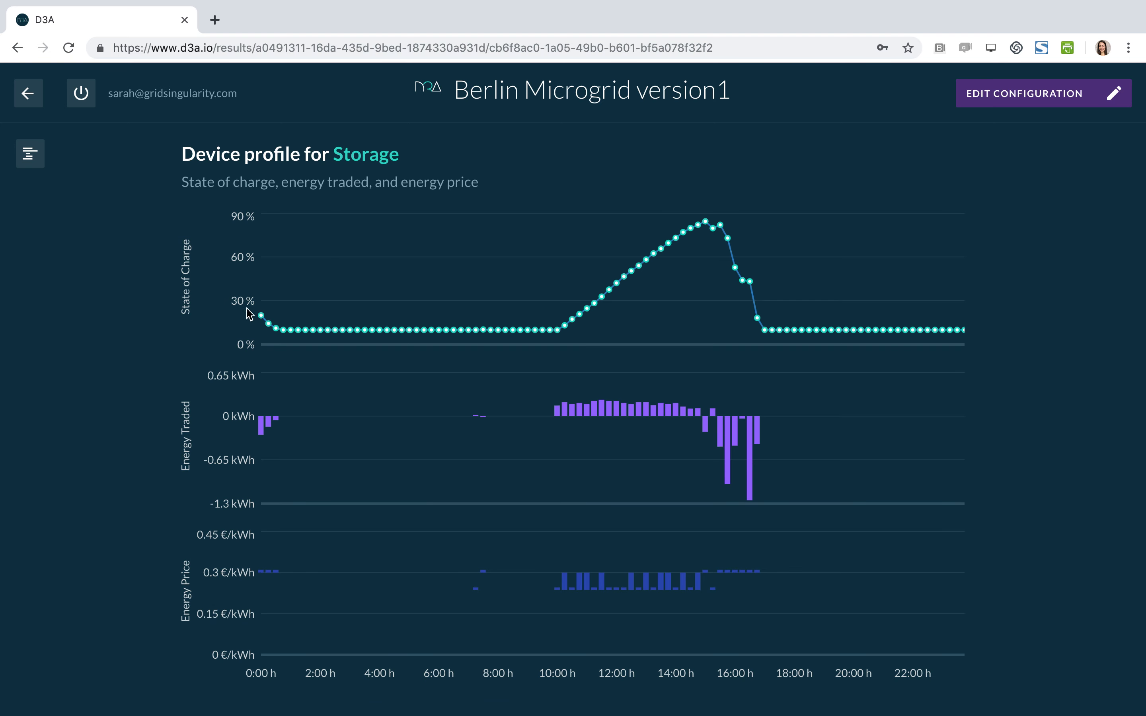
Examine the GSy Office Storage's state of charge over the day, including its starting level, charging period and peak.
{"action": "mouse_move", "coordinate": [262, 319]}
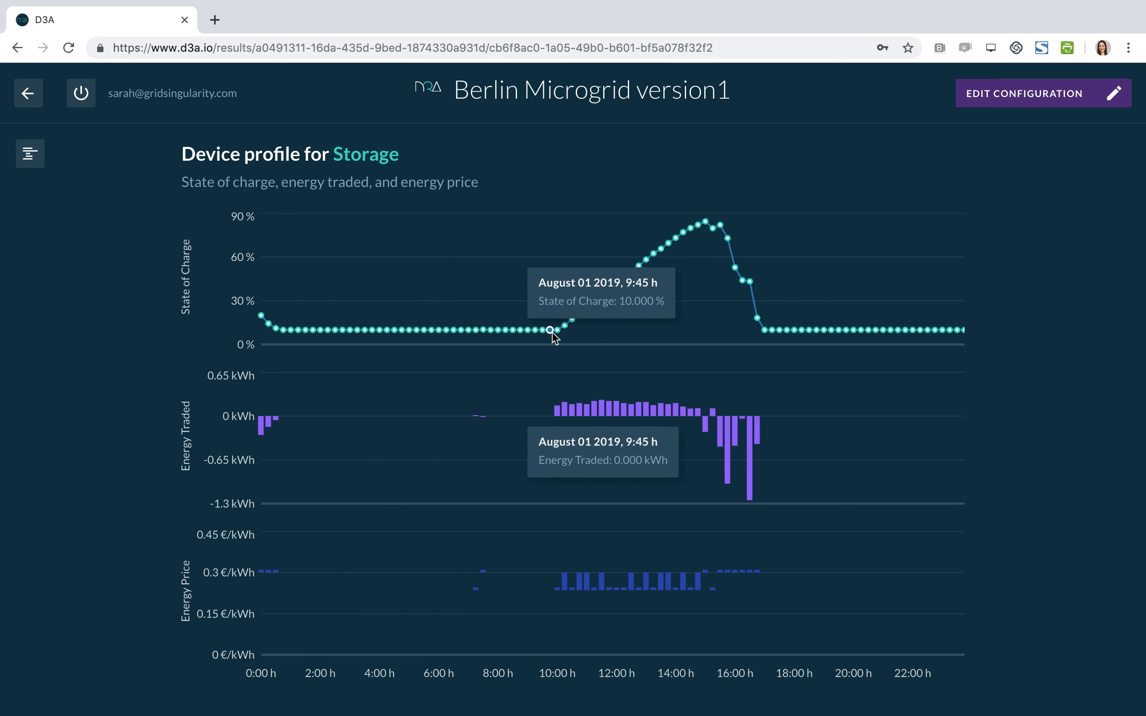
{"action": "mouse_move", "coordinate": [558, 333]}
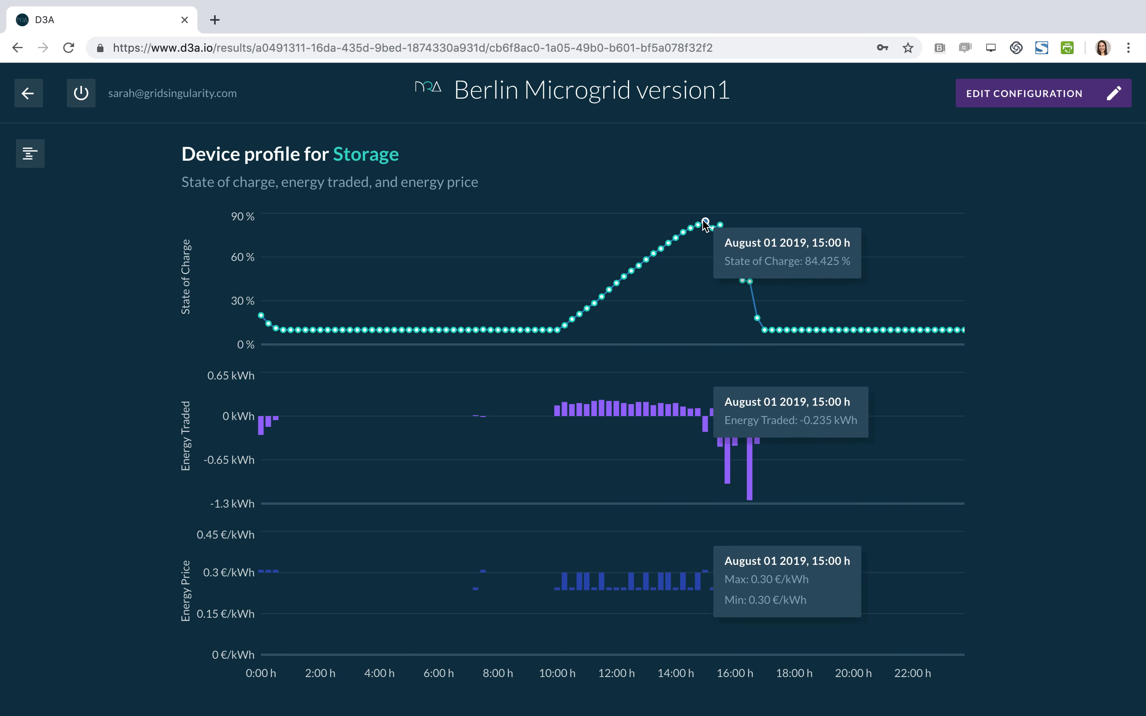
{"action": "scroll", "coordinate": [1032, 412], "scroll_direction": "down", "scroll_amount": 3}
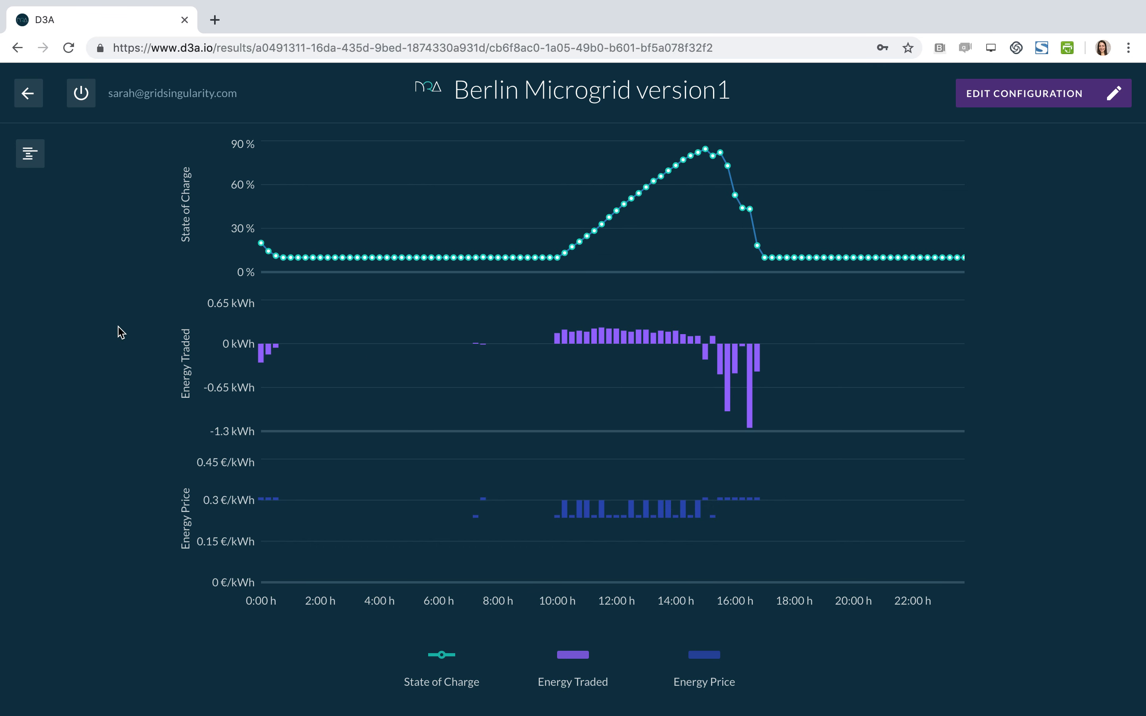
{"action": "scroll", "coordinate": [121, 333], "scroll_direction": "up", "scroll_amount": 2}
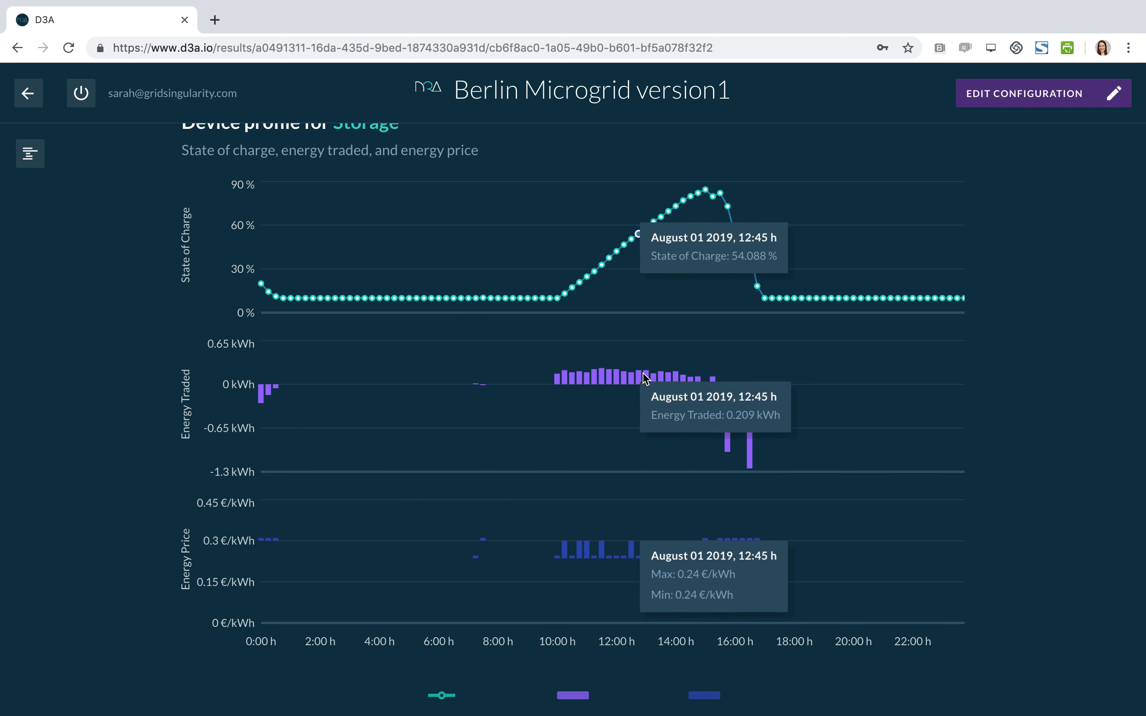
Examine the Storage's energy traded and energy price charts and its energy bill table.
{"action": "scroll", "coordinate": [655, 378], "scroll_direction": "down", "scroll_amount": 5}
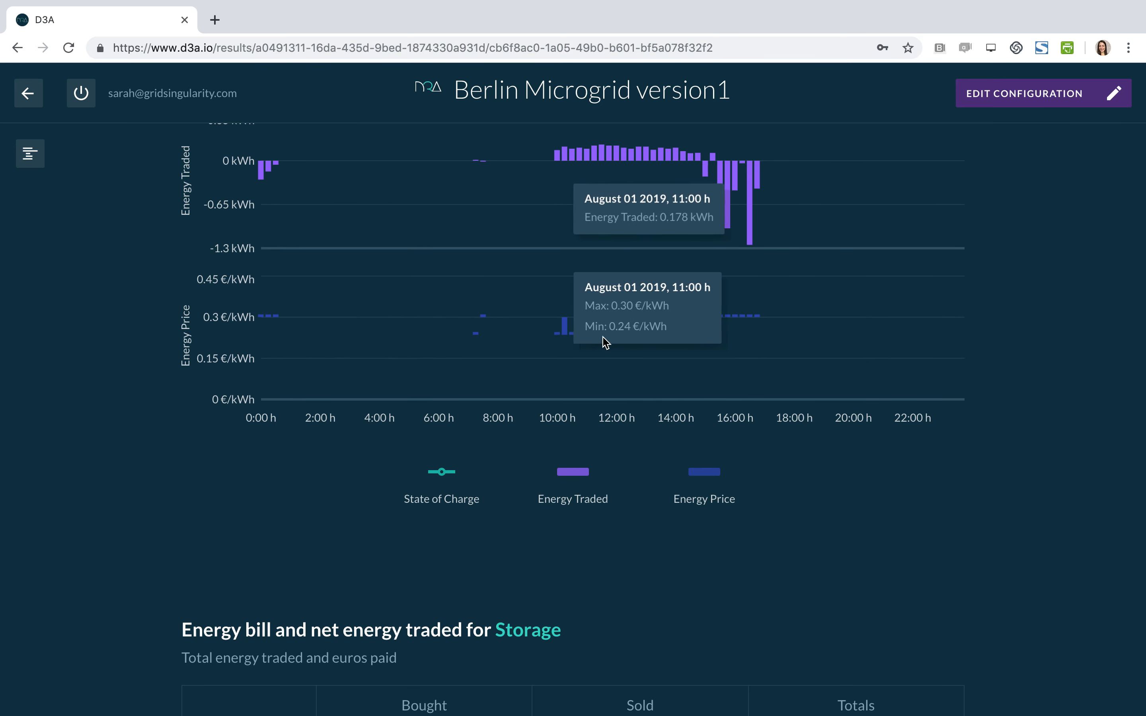
{"action": "scroll", "coordinate": [278, 355], "scroll_direction": "up", "scroll_amount": 1}
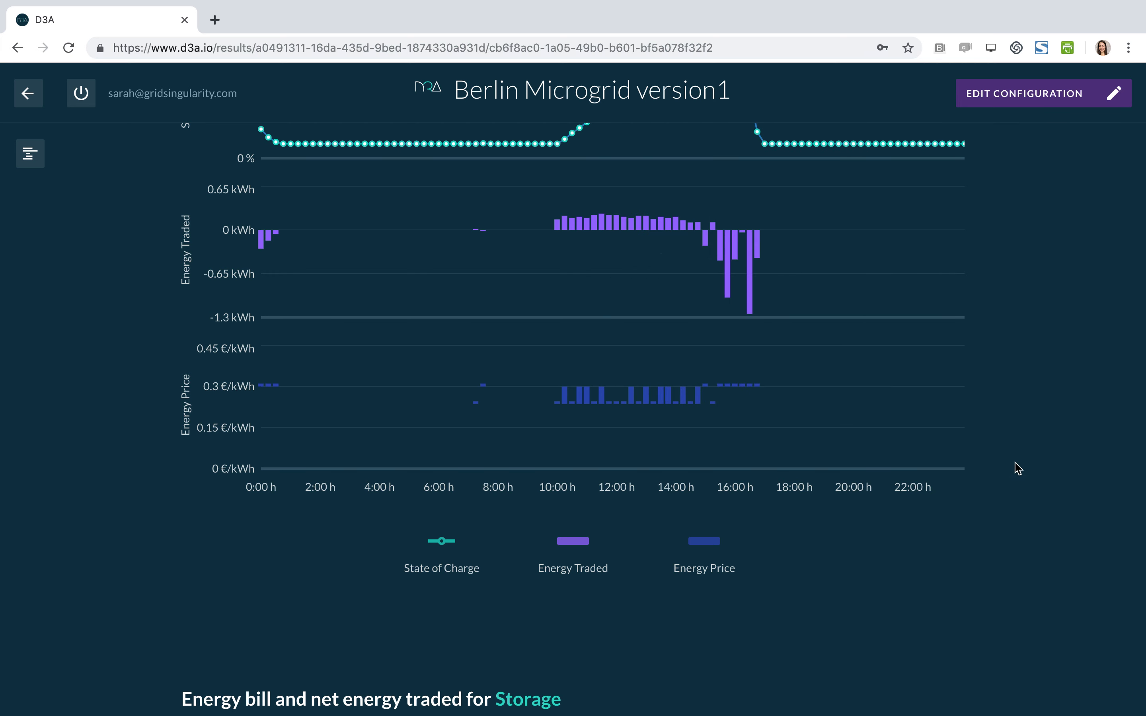
{"action": "scroll", "coordinate": [1017, 470], "scroll_direction": "down", "scroll_amount": 5}
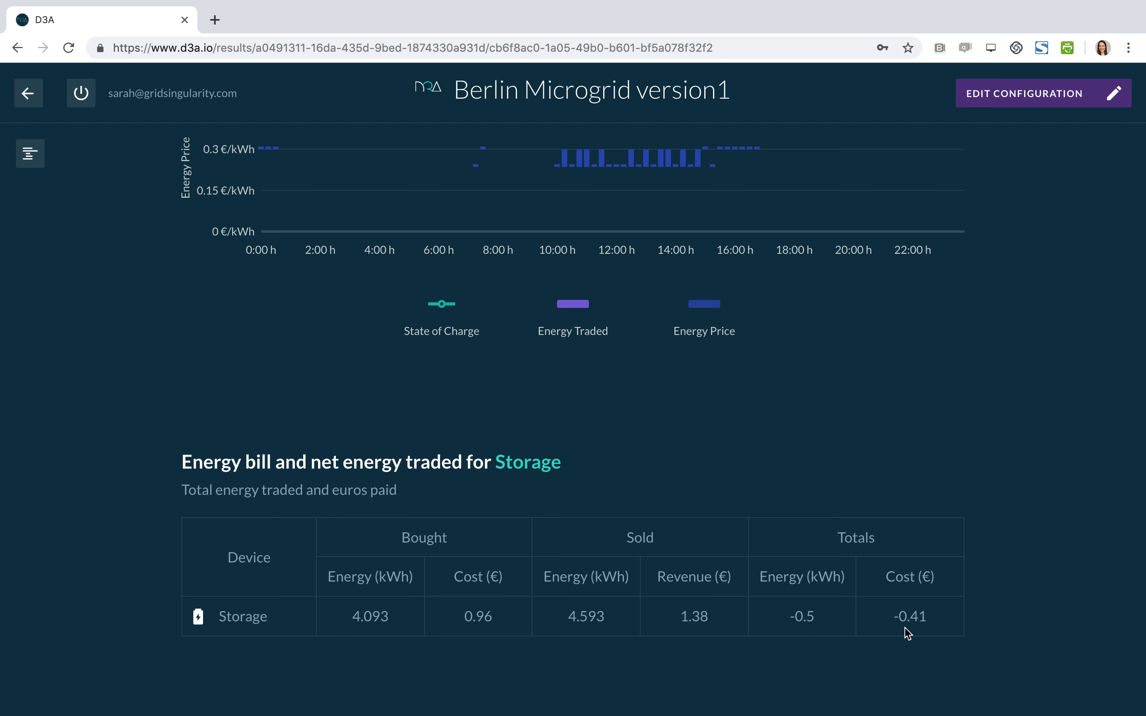
{"action": "scroll", "coordinate": [962, 614], "scroll_direction": "up", "scroll_amount": 4}
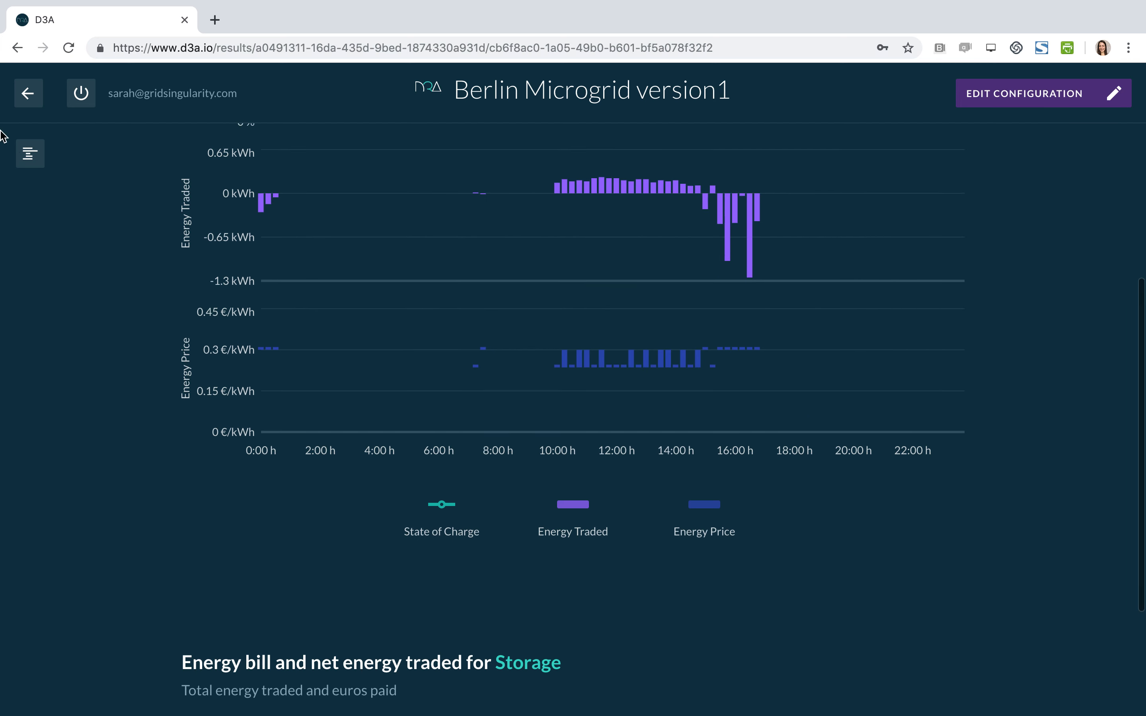
{"action": "scroll", "coordinate": [113, 235], "scroll_direction": "up", "scroll_amount": 5}
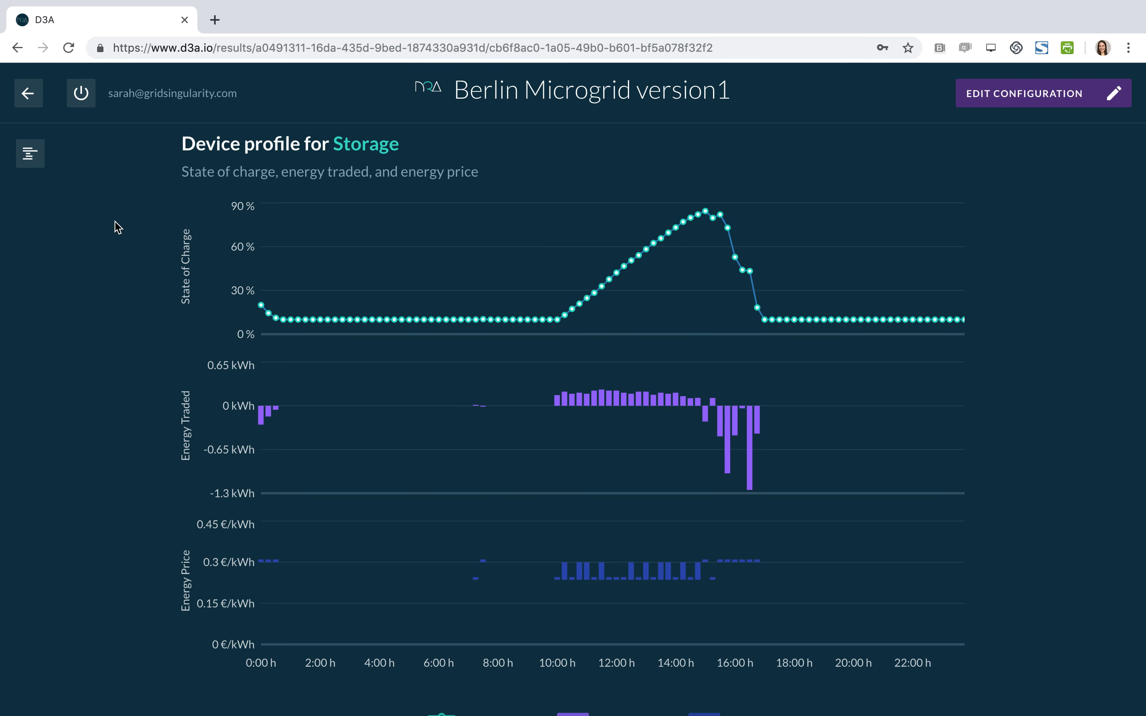
Switch the results to GSy Office and isolate the Storage's trades in the energy trade profile.
{"action": "left_click", "coordinate": [28, 160]}
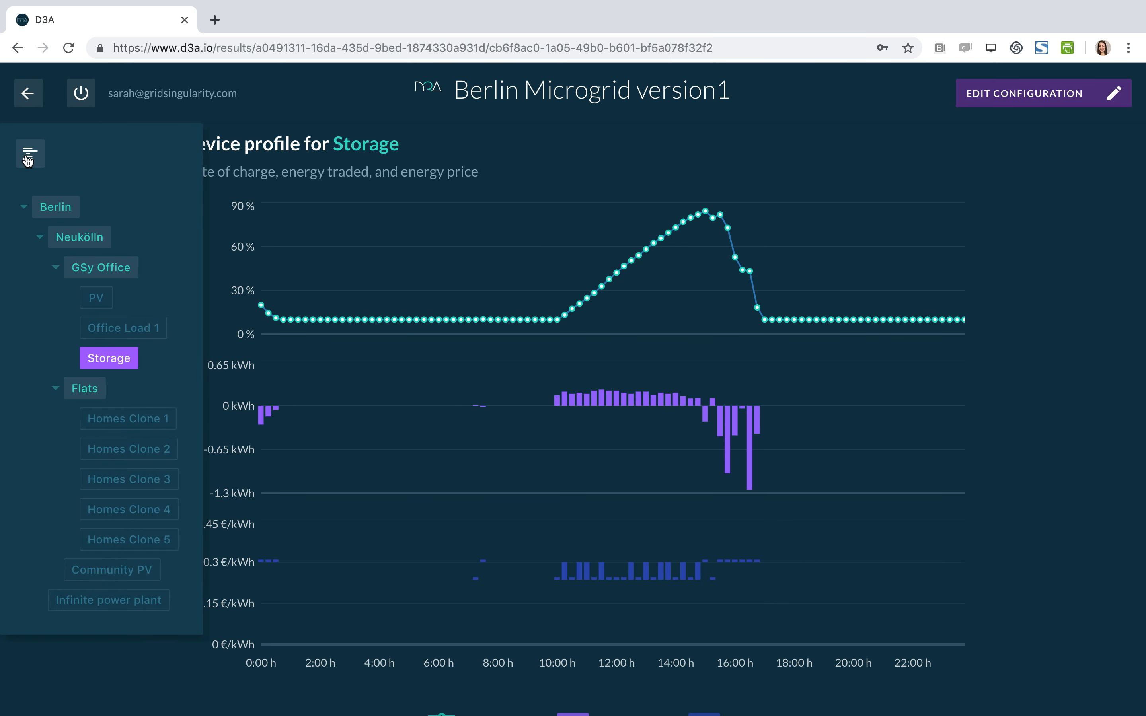
{"action": "left_click", "coordinate": [106, 269]}
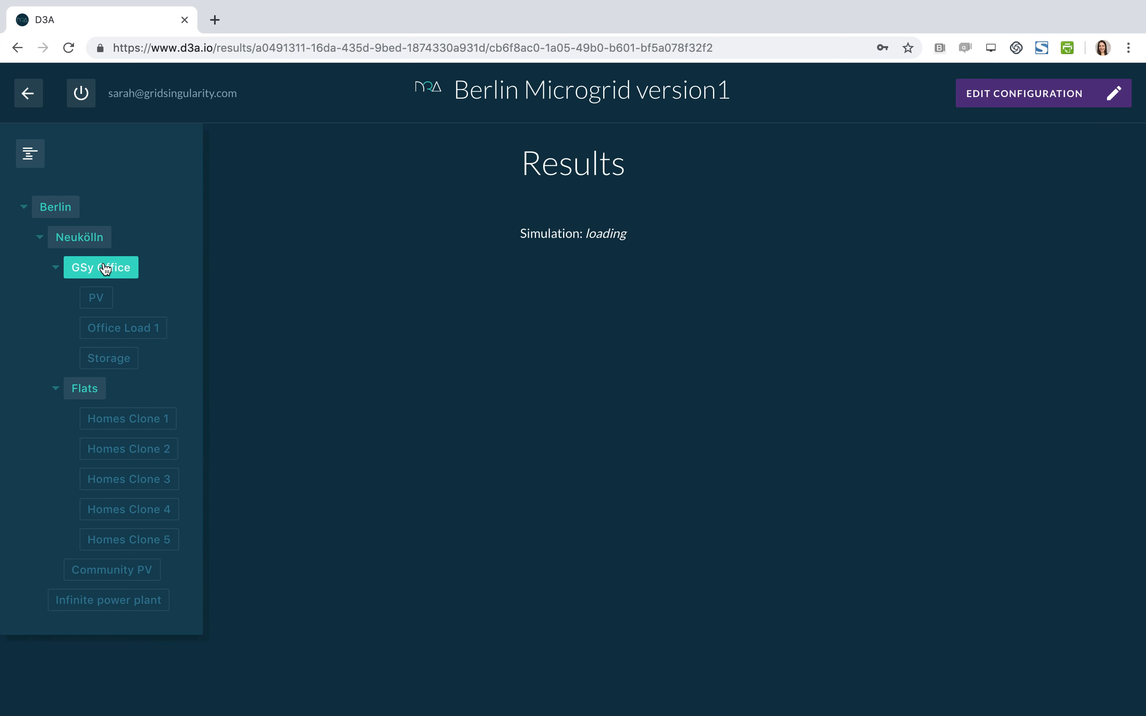
{"action": "left_click", "coordinate": [33, 157]}
{"action": "scroll", "coordinate": [366, 410], "scroll_direction": "down", "scroll_amount": 12}
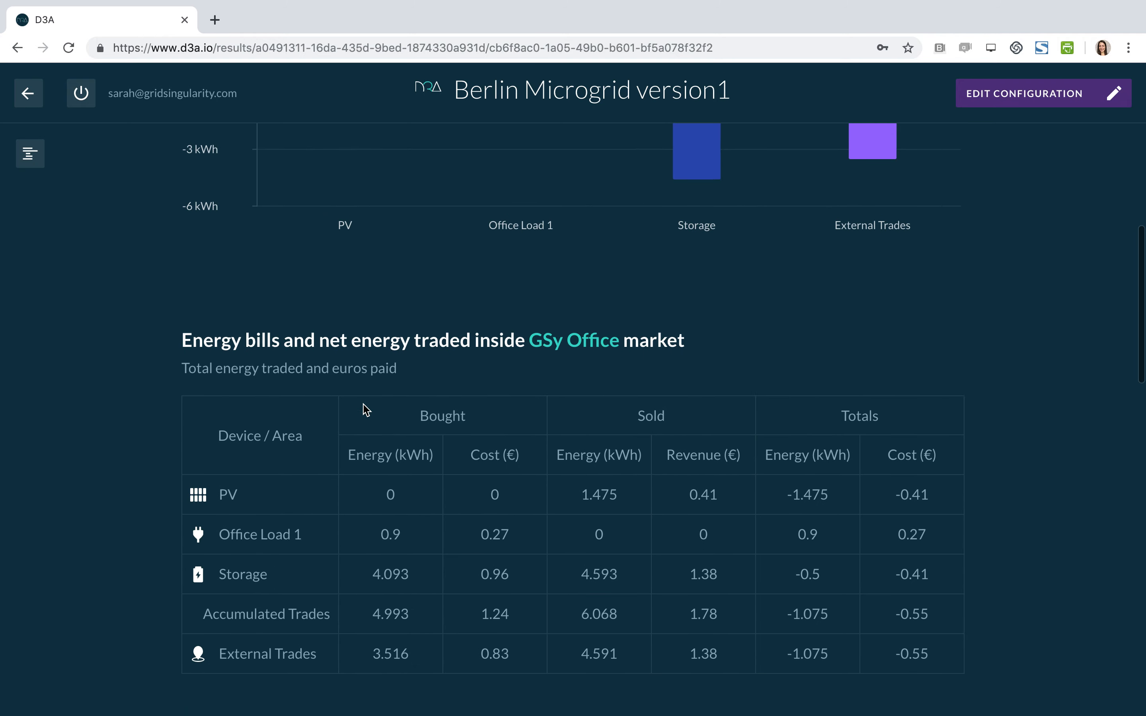
{"action": "scroll", "coordinate": [366, 410], "scroll_direction": "down", "scroll_amount": 4}
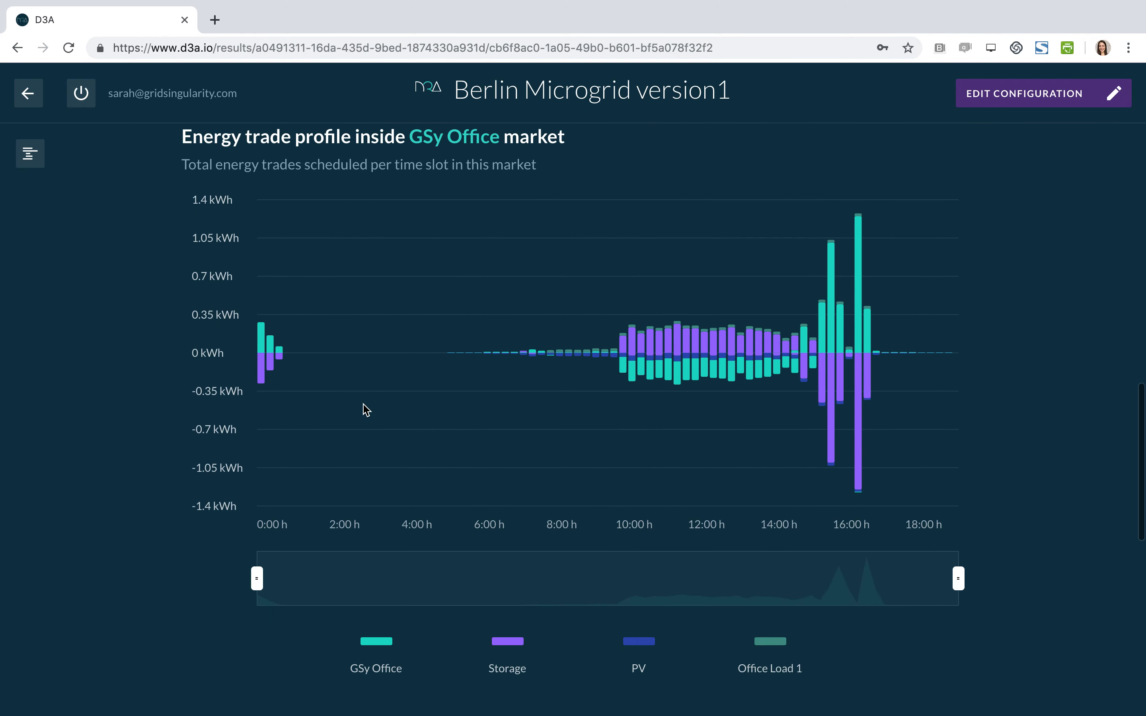
{"action": "scroll", "coordinate": [366, 410], "scroll_direction": "down", "scroll_amount": 1}
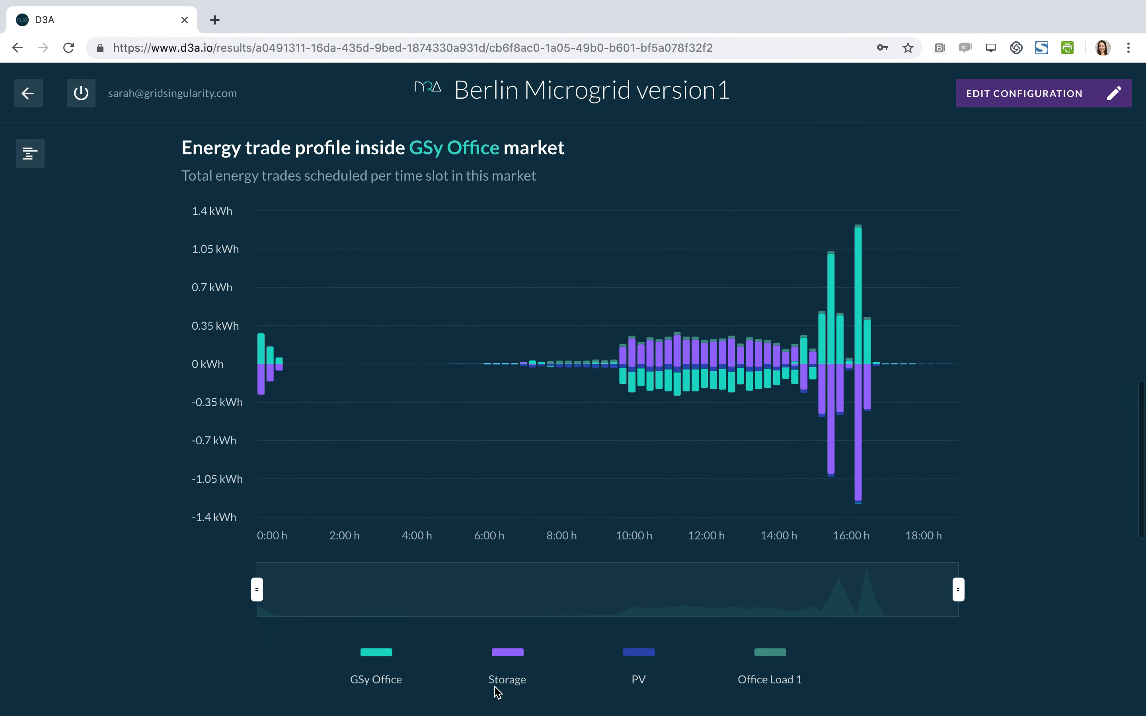
{"action": "left_click", "coordinate": [508, 652]}
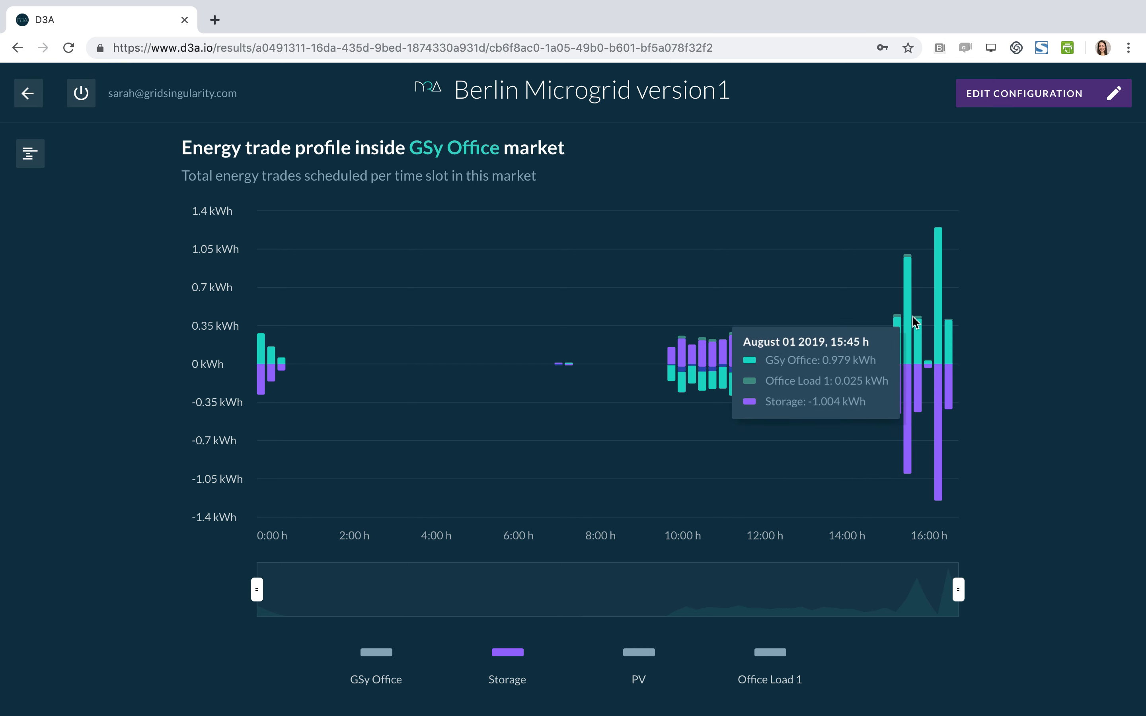
Examine the External Trades in the cumulative trading chart of the GSy Office market.
{"action": "scroll", "coordinate": [1042, 317], "scroll_direction": "up", "scroll_amount": 1}
{"action": "scroll", "coordinate": [1044, 318], "scroll_direction": "up", "scroll_amount": 15}
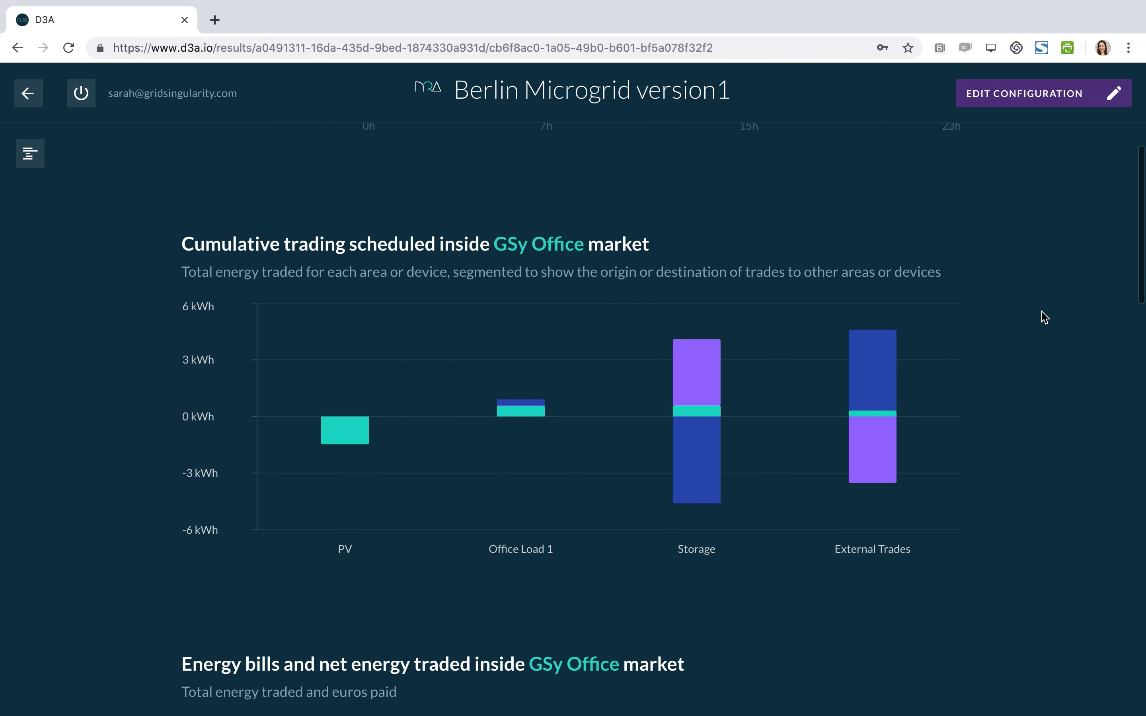
{"action": "mouse_move", "coordinate": [869, 388]}
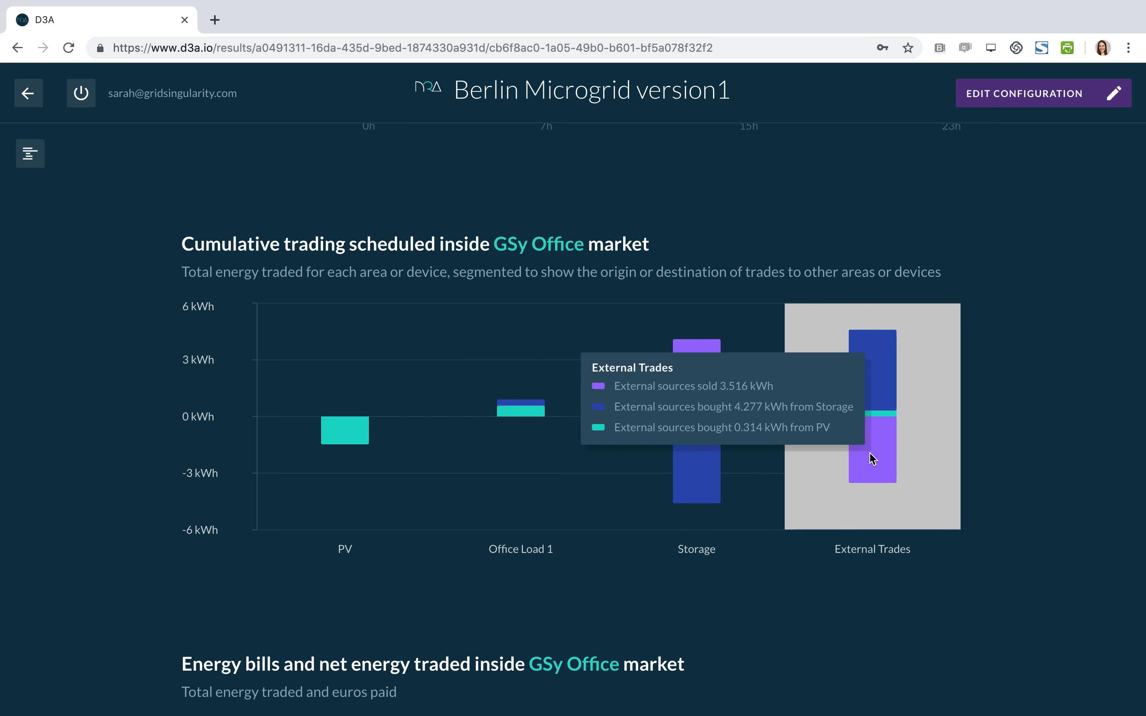
Switch the results to the Infinite power plant and examine its energy sold, energy price and energy bill.
{"action": "left_click", "coordinate": [29, 154]}
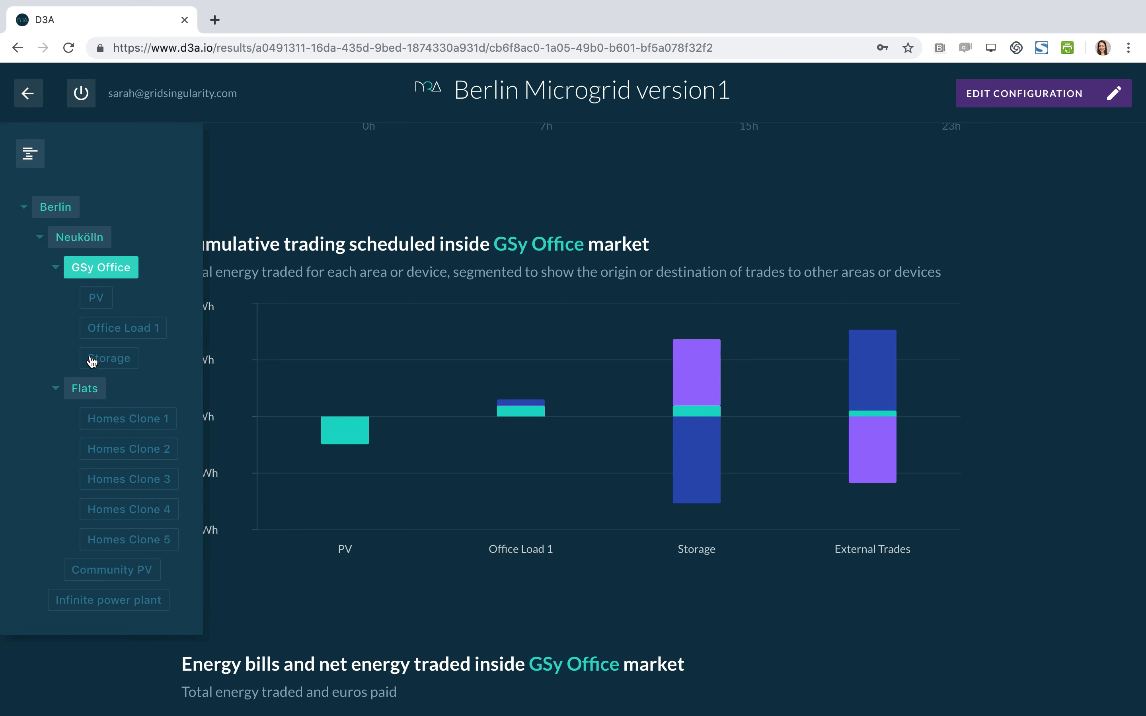
{"action": "left_click", "coordinate": [78, 574]}
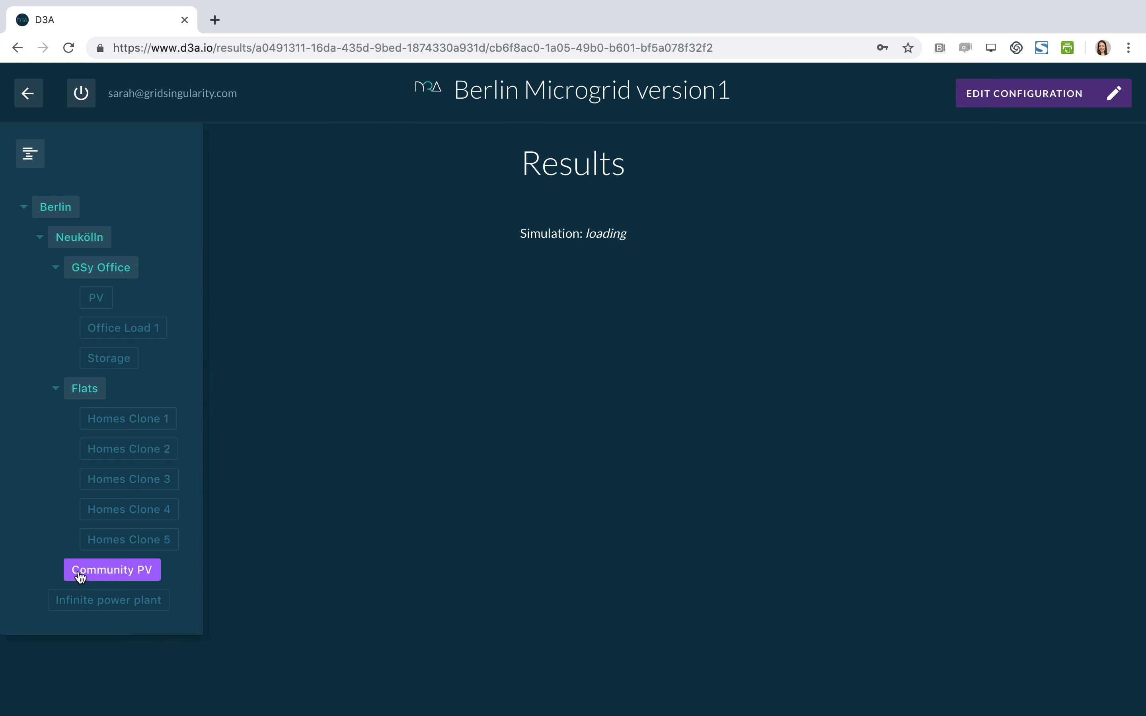
{"action": "left_click", "coordinate": [77, 601]}
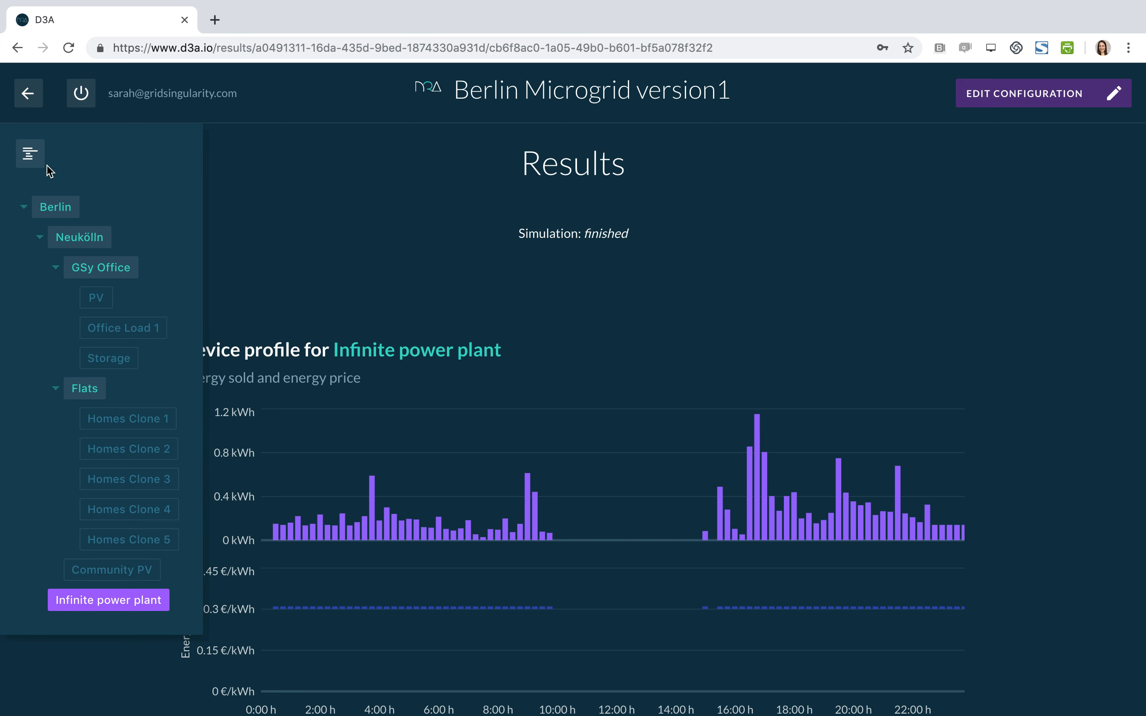
{"action": "left_click", "coordinate": [29, 154]}
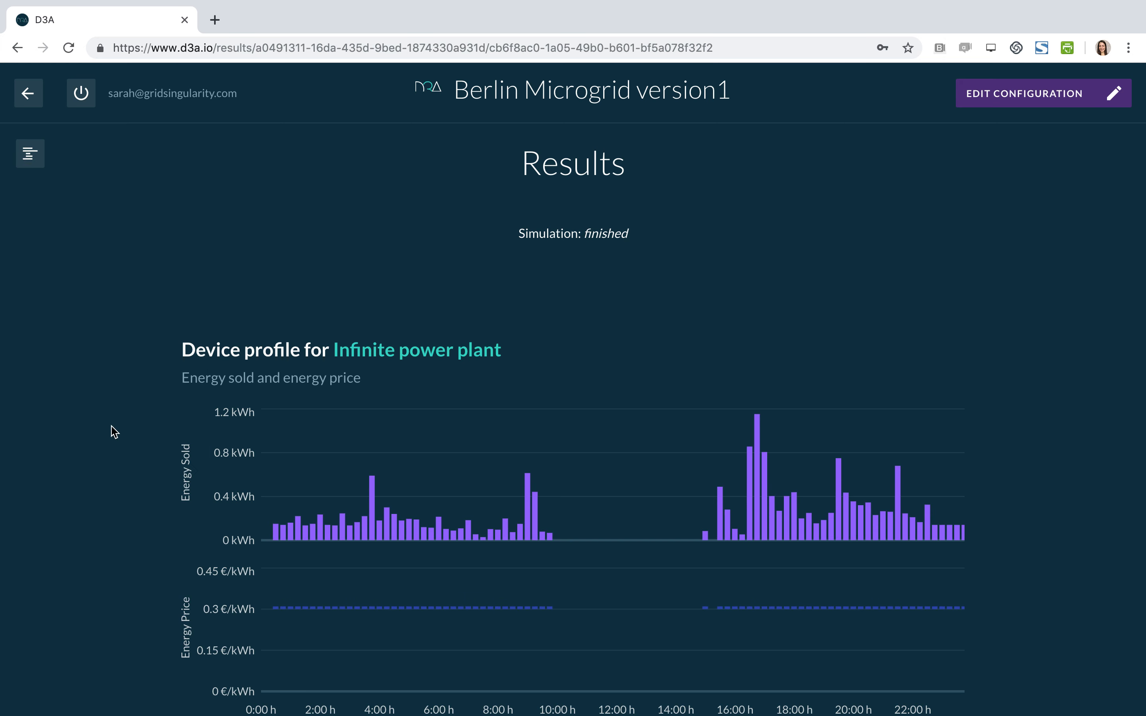
{"action": "scroll", "coordinate": [120, 458], "scroll_direction": "down", "scroll_amount": 3}
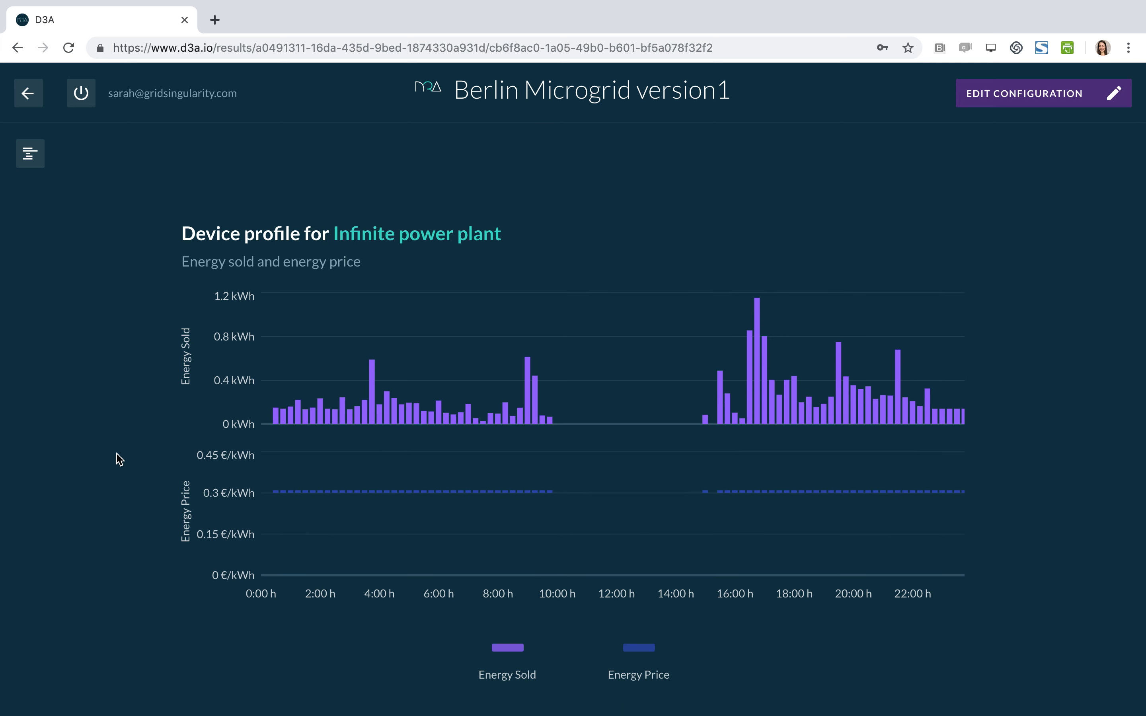
{"action": "scroll", "coordinate": [119, 459], "scroll_direction": "down", "scroll_amount": 2}
{"action": "scroll", "coordinate": [116, 459], "scroll_direction": "up", "scroll_amount": 1}
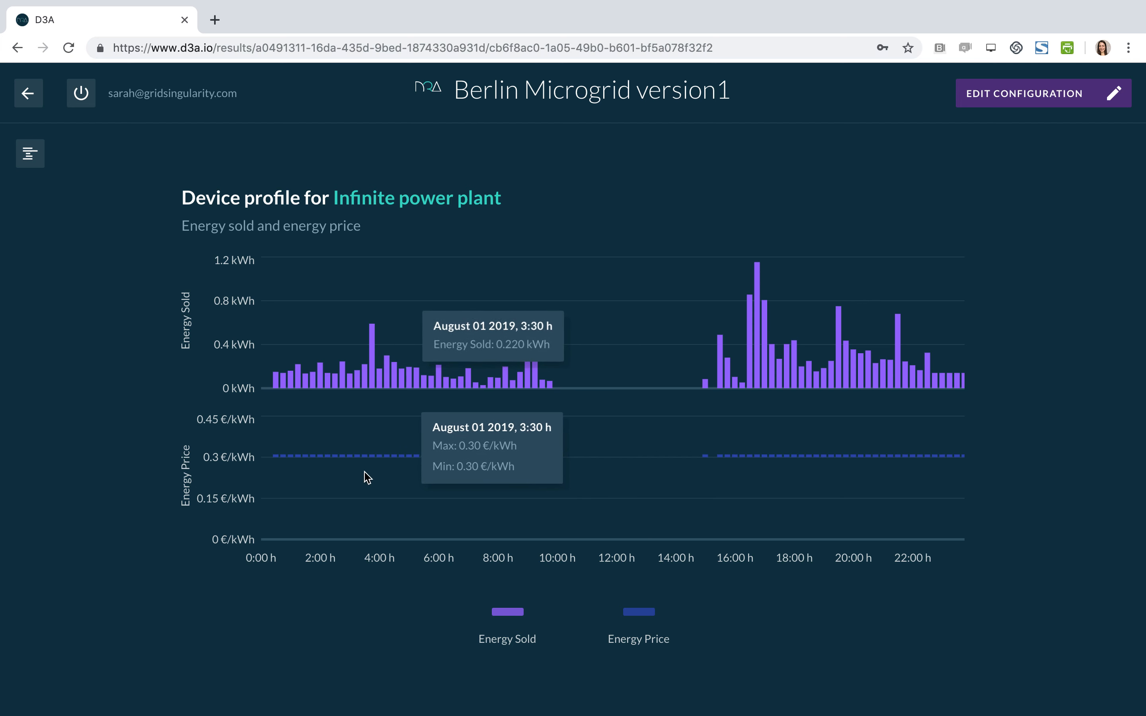
{"action": "scroll", "coordinate": [156, 501], "scroll_direction": "down", "scroll_amount": 6}
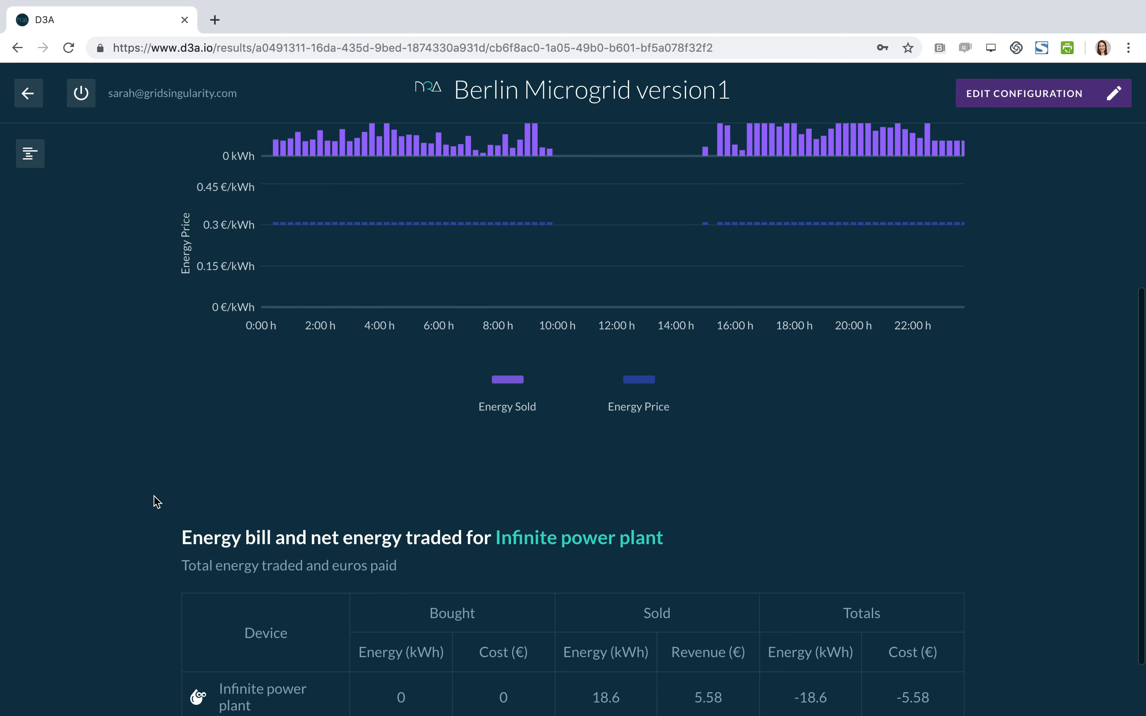
{"action": "scroll", "coordinate": [157, 501], "scroll_direction": "up", "scroll_amount": 9}
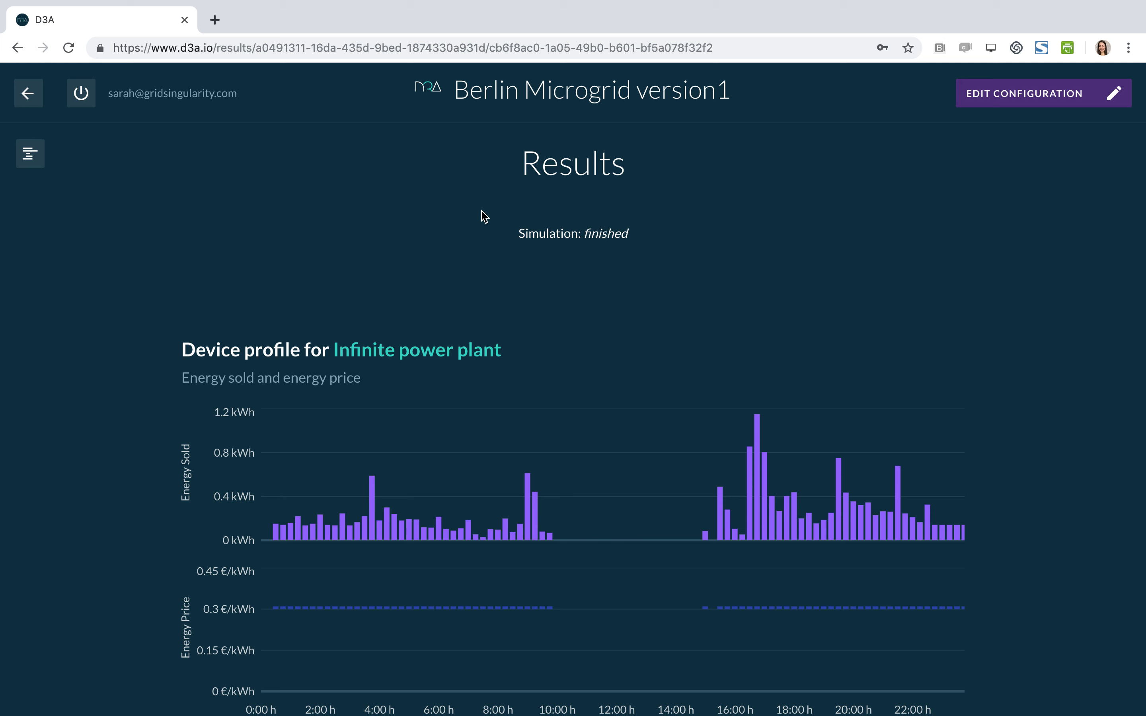
Open the Berlin Microgrid version1 configuration for editing and view the node types available for adding under Berlin.
{"action": "left_click", "coordinate": [1049, 97]}
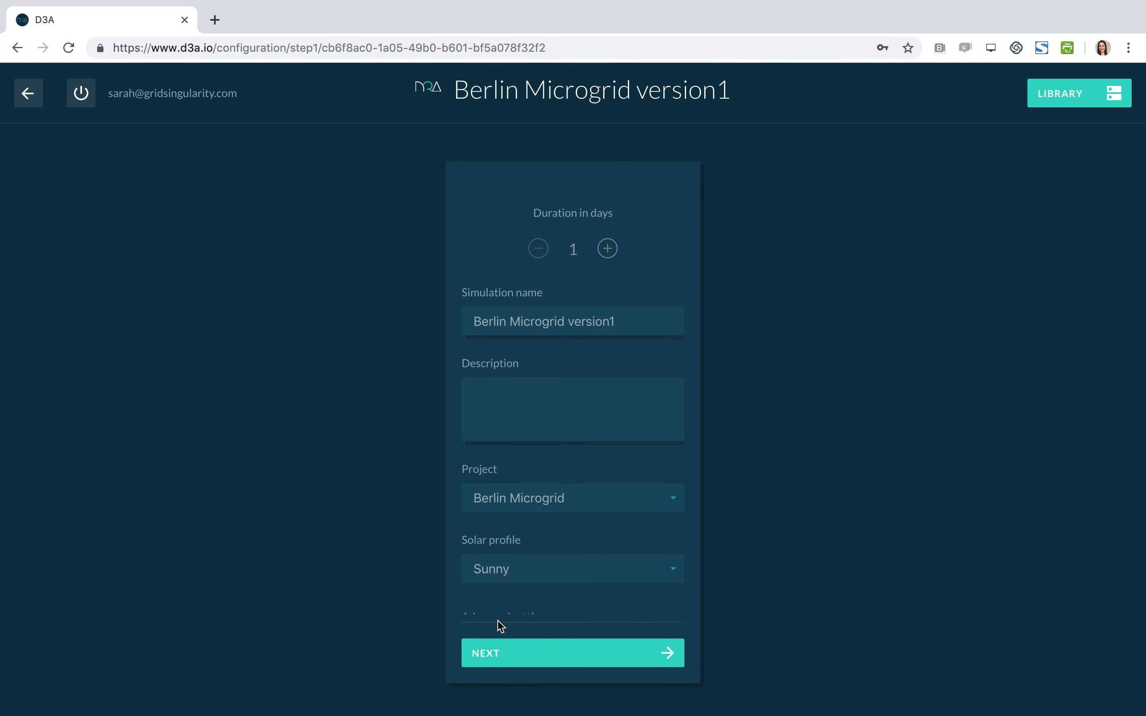
{"action": "left_click", "coordinate": [529, 656]}
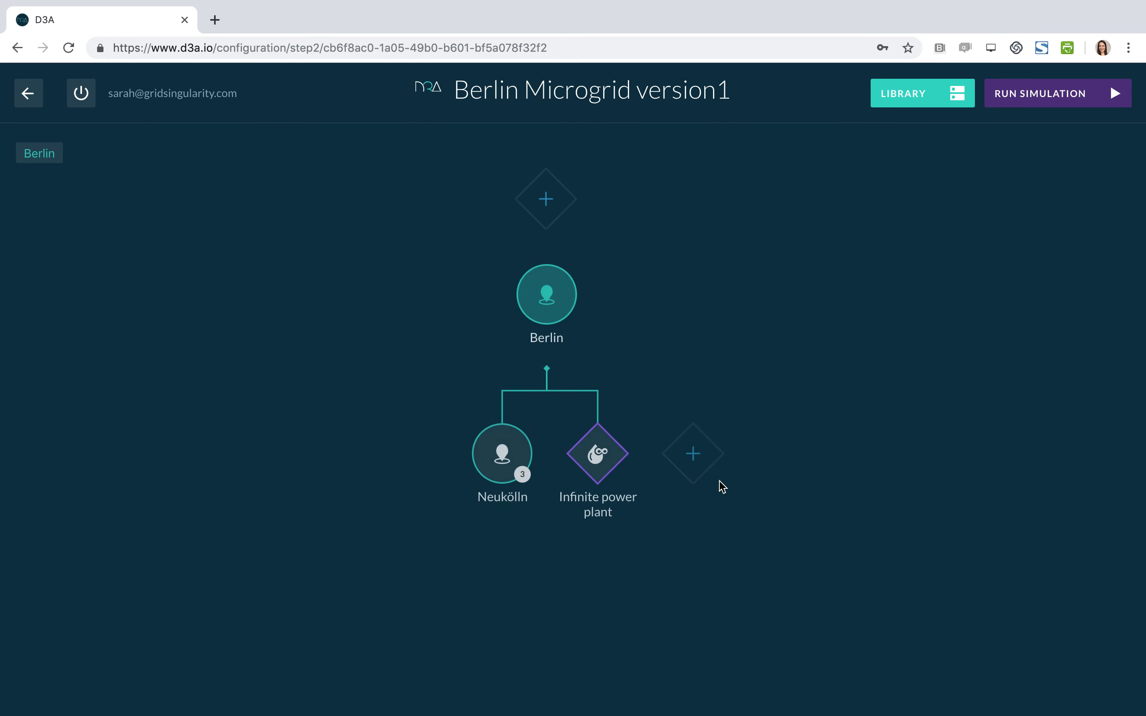
{"action": "left_click", "coordinate": [725, 458]}
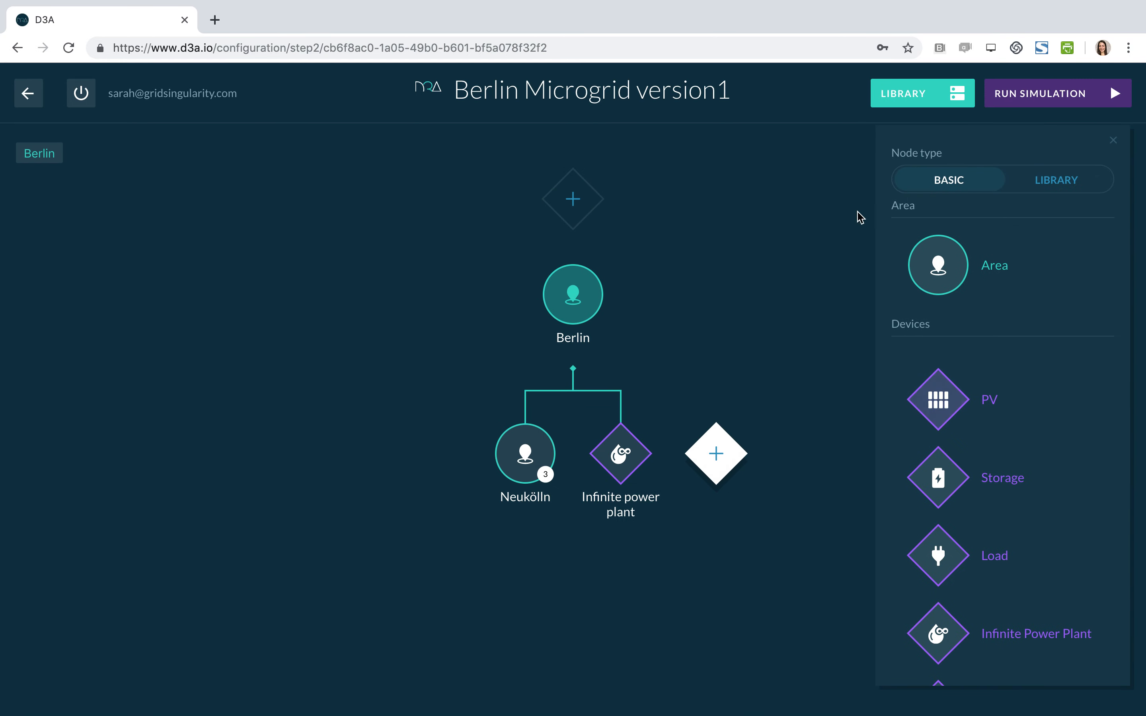
{"action": "left_click", "coordinate": [1113, 140]}
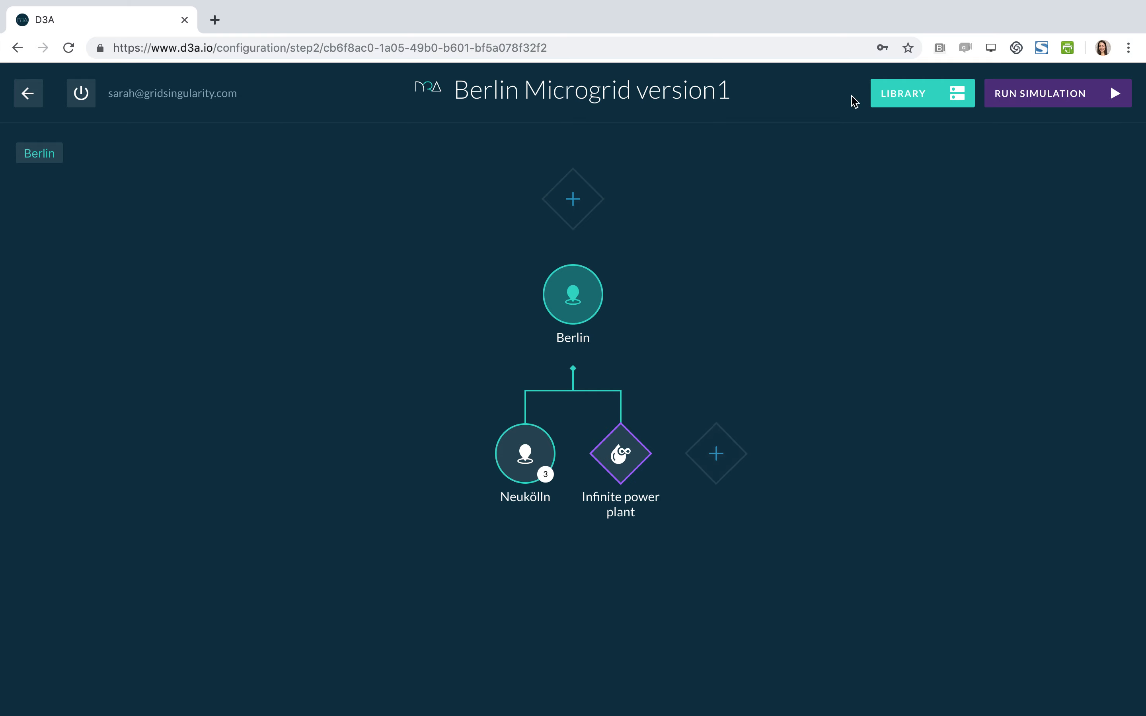
Duplicate the Berlin Microgrid version1 simulation from the project overview under the name "Berlin Microgrid version 2".
{"action": "left_click", "coordinate": [416, 92]}
{"action": "scroll", "coordinate": [381, 518], "scroll_direction": "down", "scroll_amount": 15}
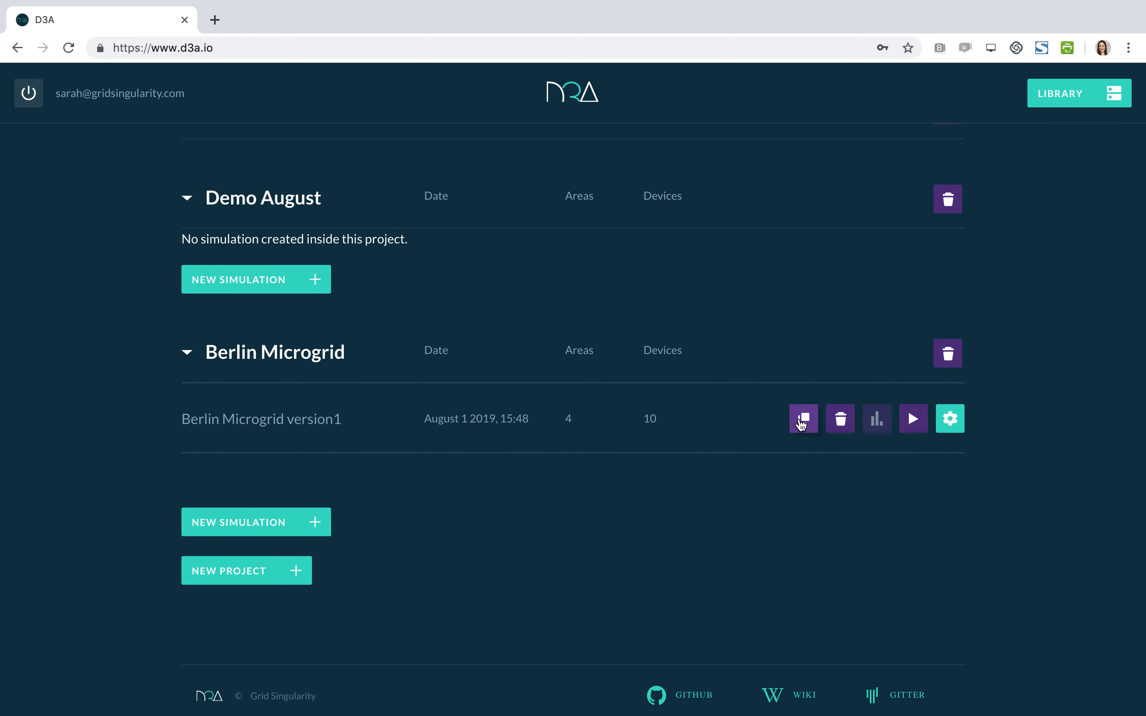
{"action": "left_click", "coordinate": [801, 423]}
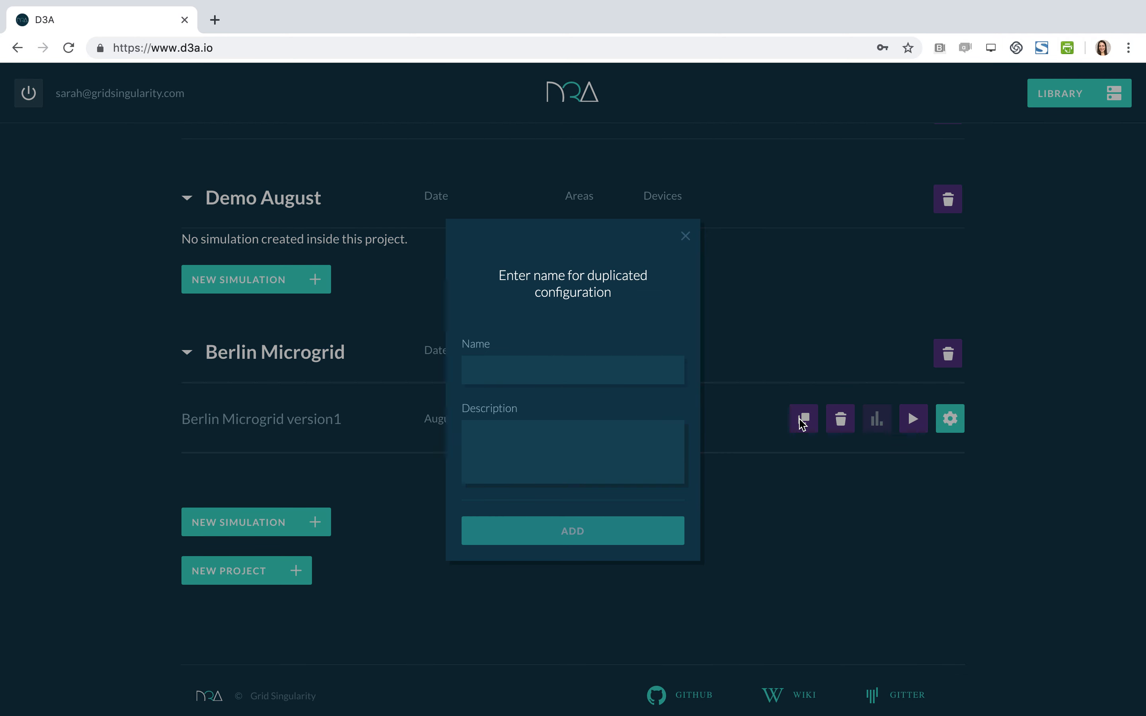
{"action": "type", "text": "Berline"}
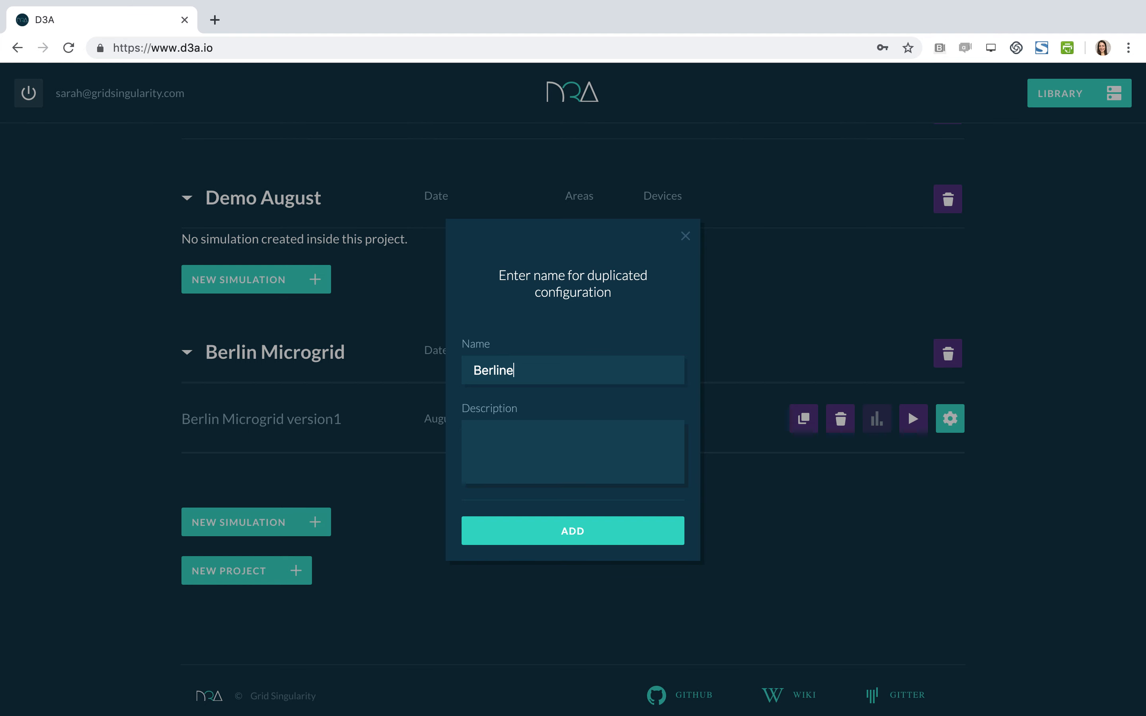
{"action": "key", "text": "BackSpace"}
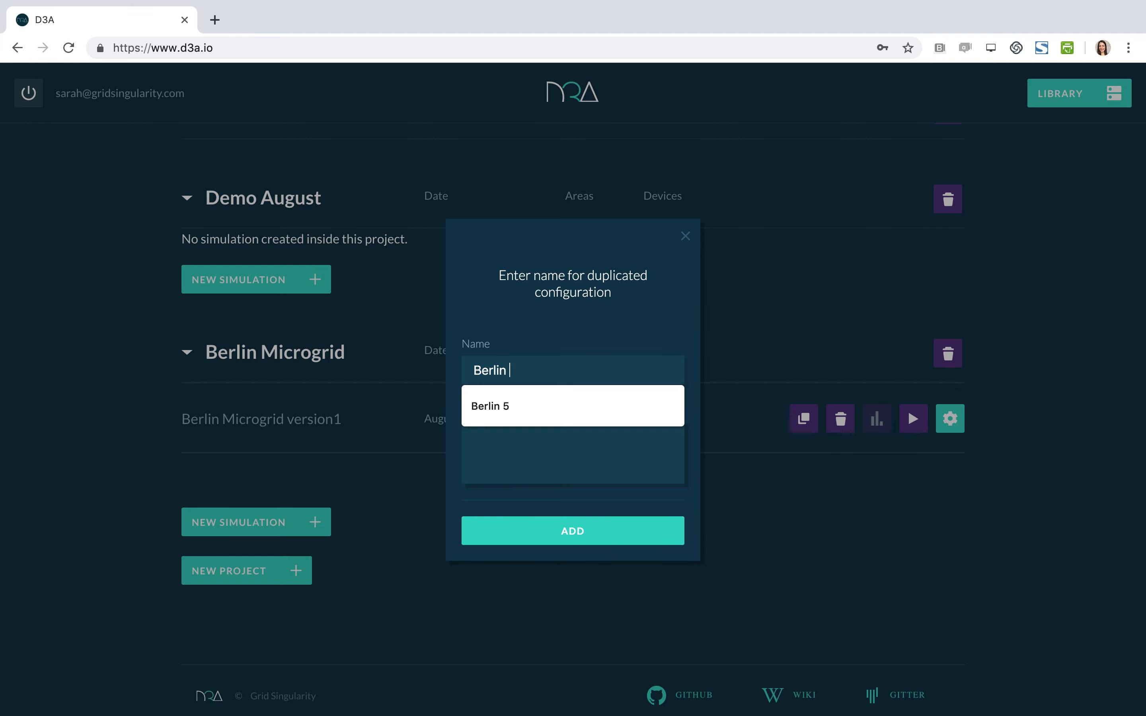
{"action": "type", "text": "Microgrid version 2"}
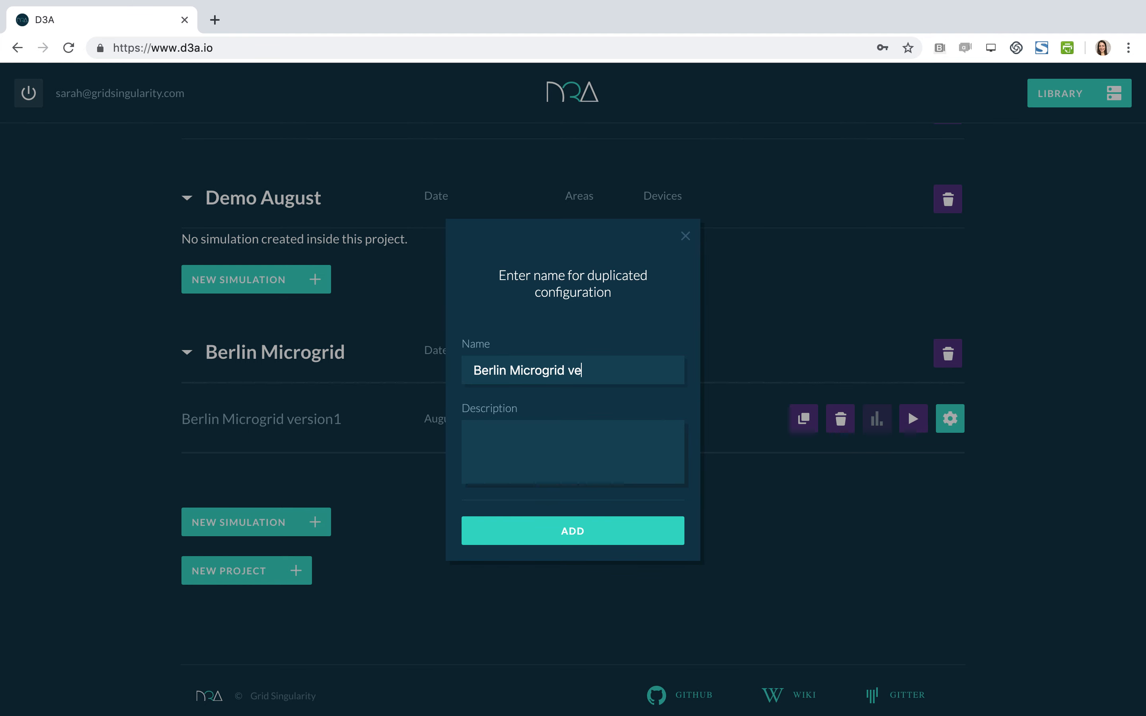
{"action": "left_click", "coordinate": [525, 526]}
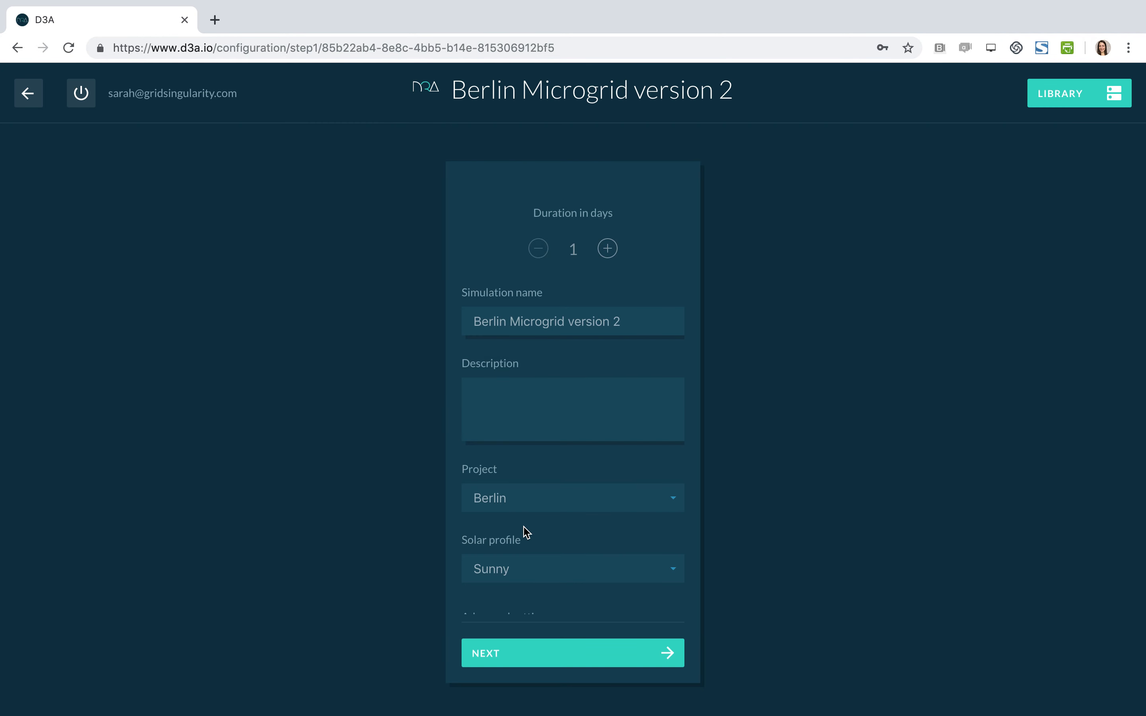
Proceed to the grid setup of Berlin Microgrid version 2 and try to save a Storage device with default values under Berlin.
{"action": "scroll", "coordinate": [583, 520], "scroll_direction": "down", "scroll_amount": 1}
{"action": "scroll", "coordinate": [583, 520], "scroll_direction": "down", "scroll_amount": 1}
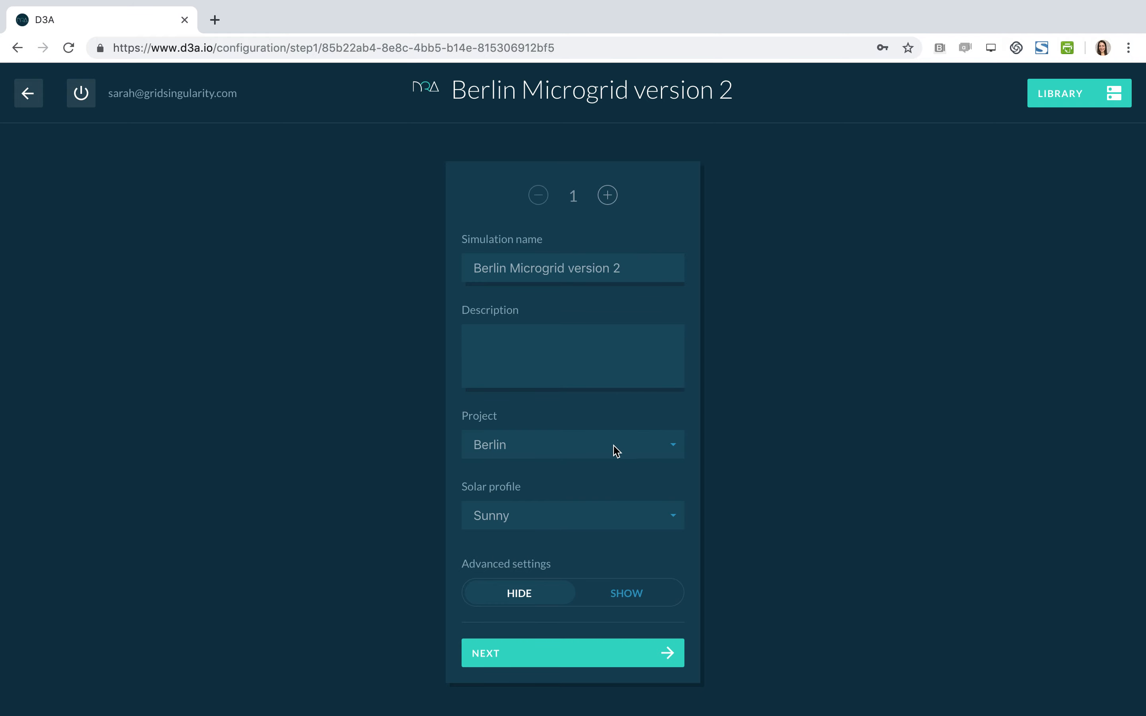
{"action": "left_click", "coordinate": [585, 660]}
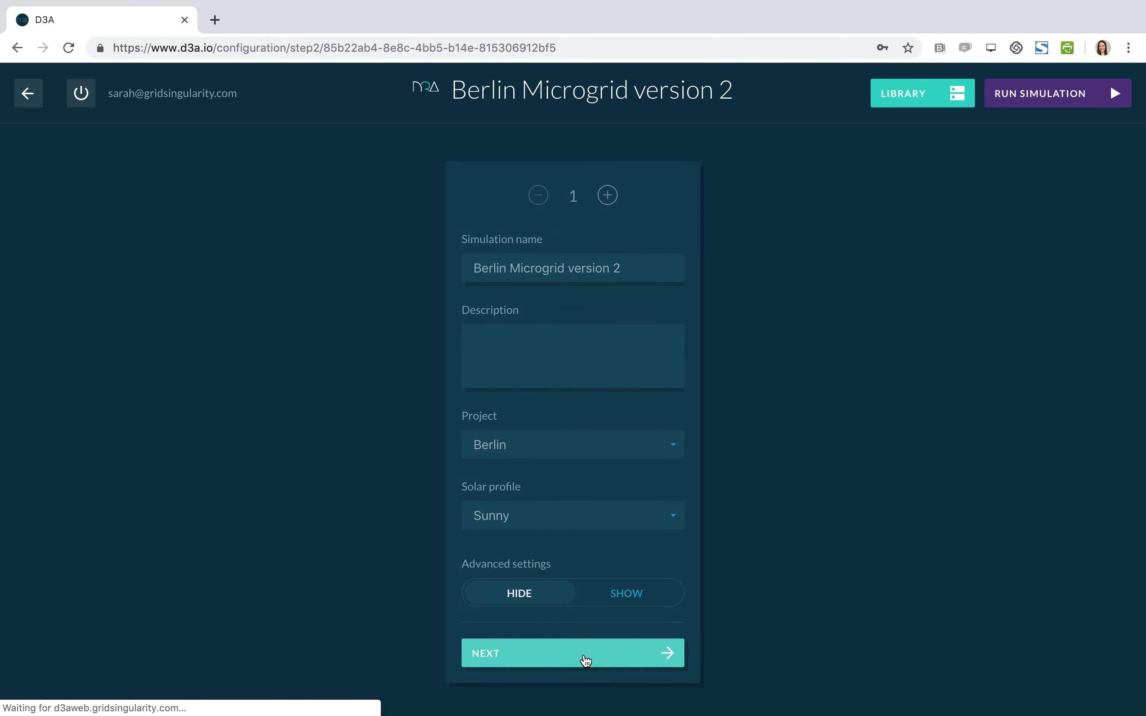
{"action": "left_click", "coordinate": [737, 458]}
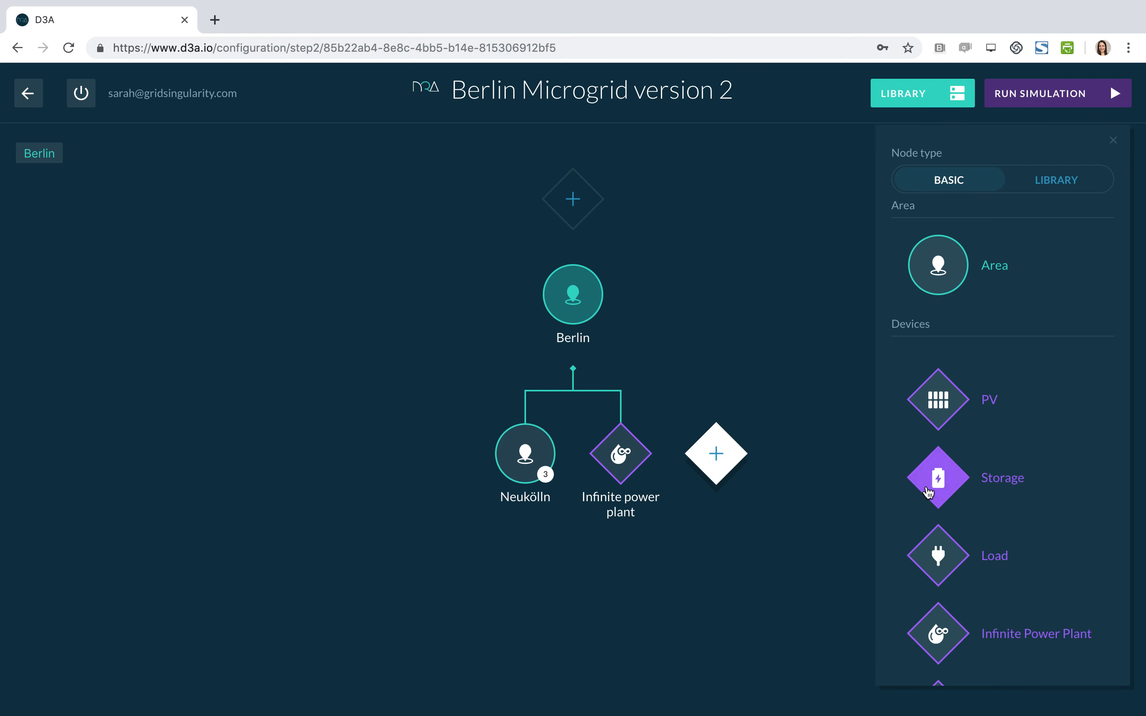
{"action": "left_click", "coordinate": [935, 478]}
{"action": "left_click", "coordinate": [912, 659]}
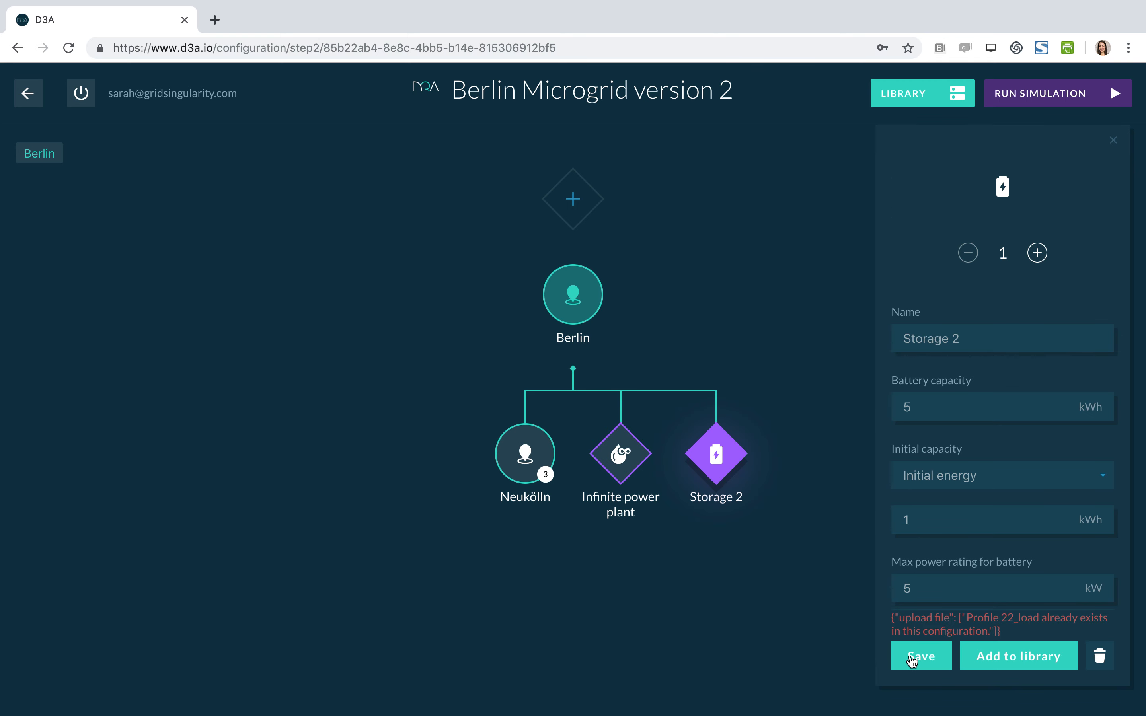
Run the Berlin Microgrid version1 simulation from the project overview and dismiss the calendar notification.
{"action": "left_click", "coordinate": [429, 92]}
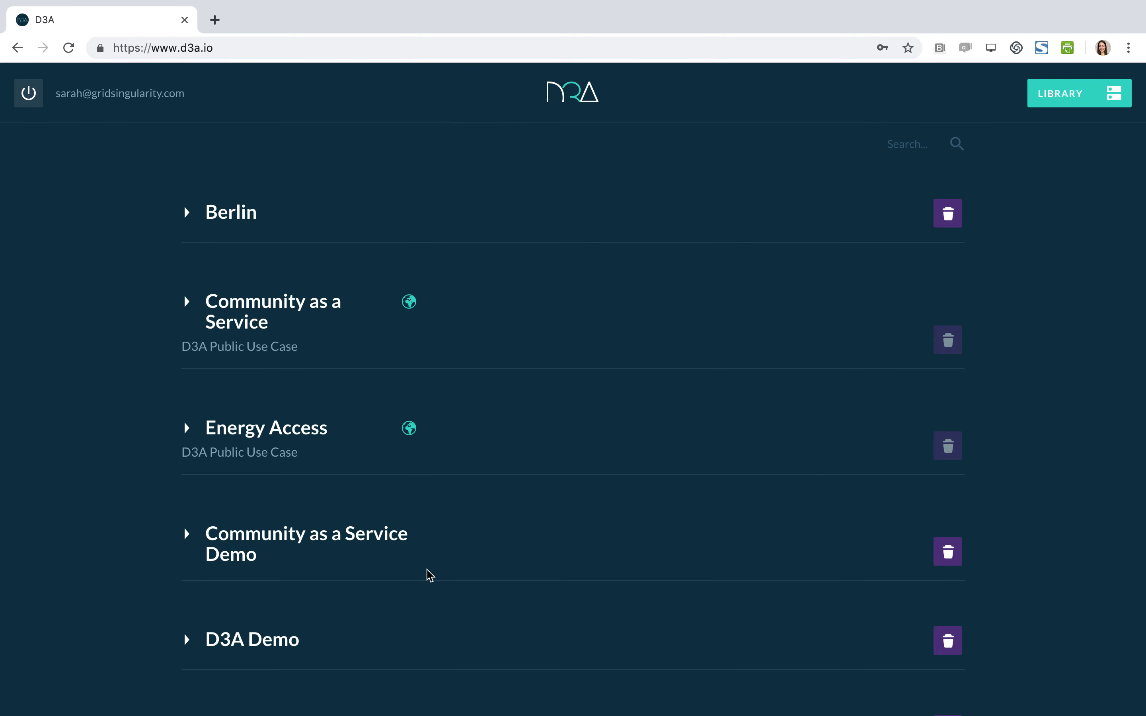
{"action": "scroll", "coordinate": [427, 573], "scroll_direction": "down", "scroll_amount": 10}
{"action": "scroll", "coordinate": [430, 575], "scroll_direction": "down", "scroll_amount": 2}
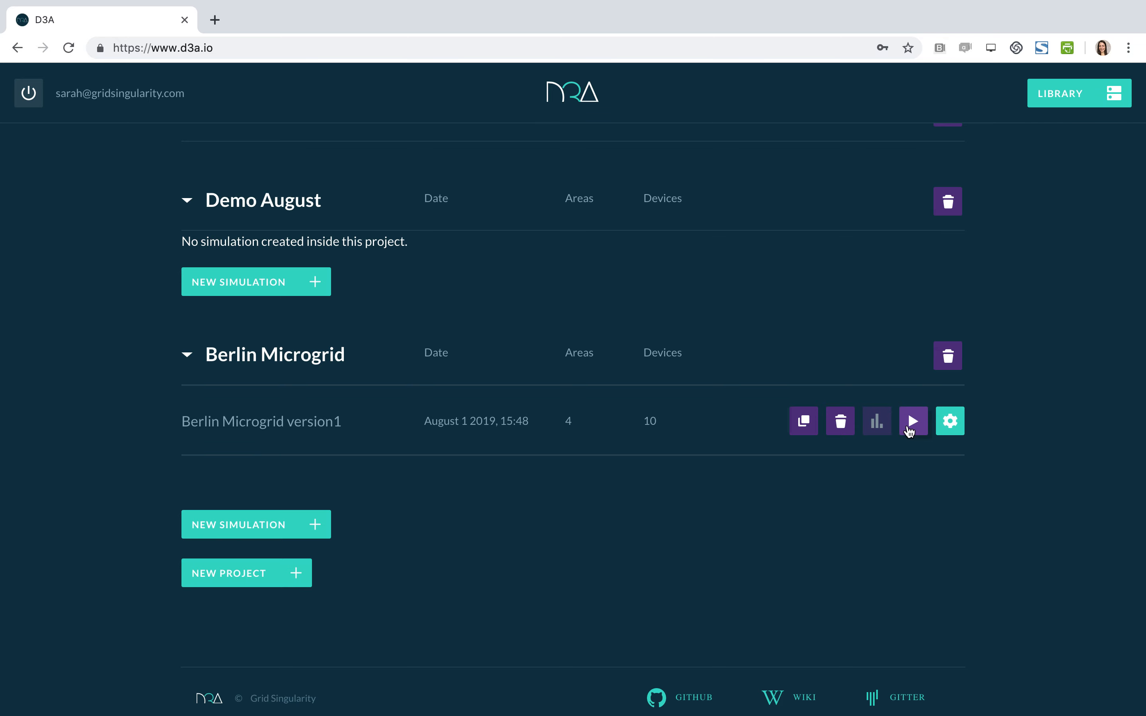
{"action": "left_click", "coordinate": [909, 426]}
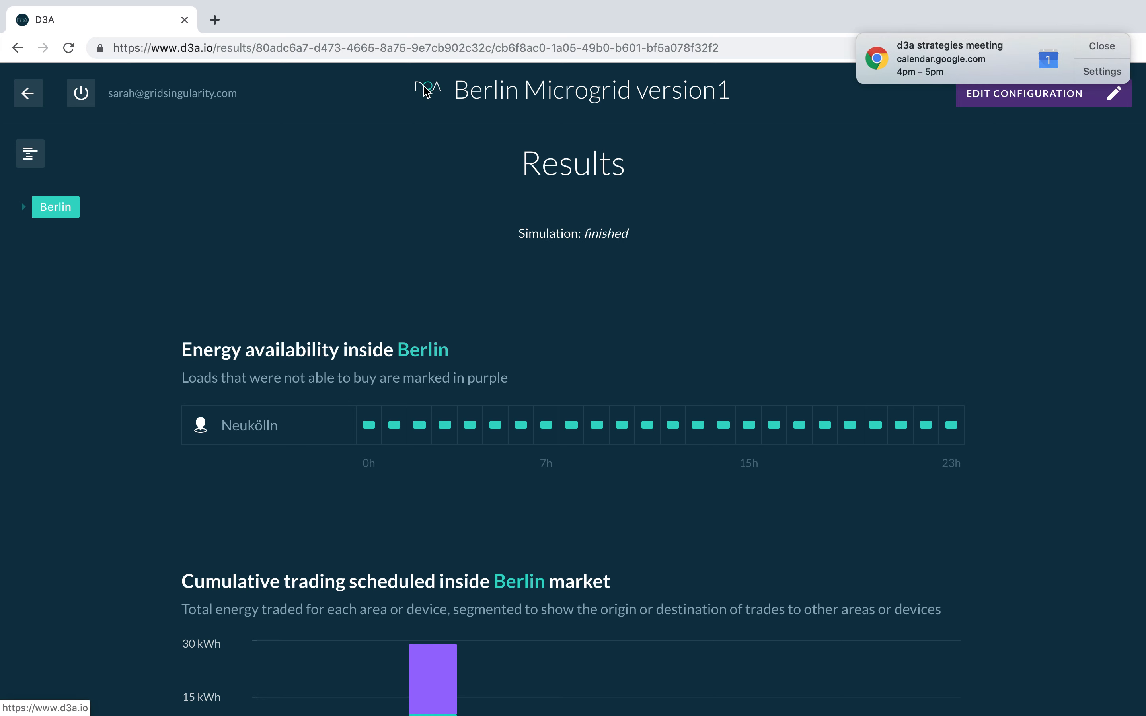
{"action": "left_click", "coordinate": [1102, 46]}
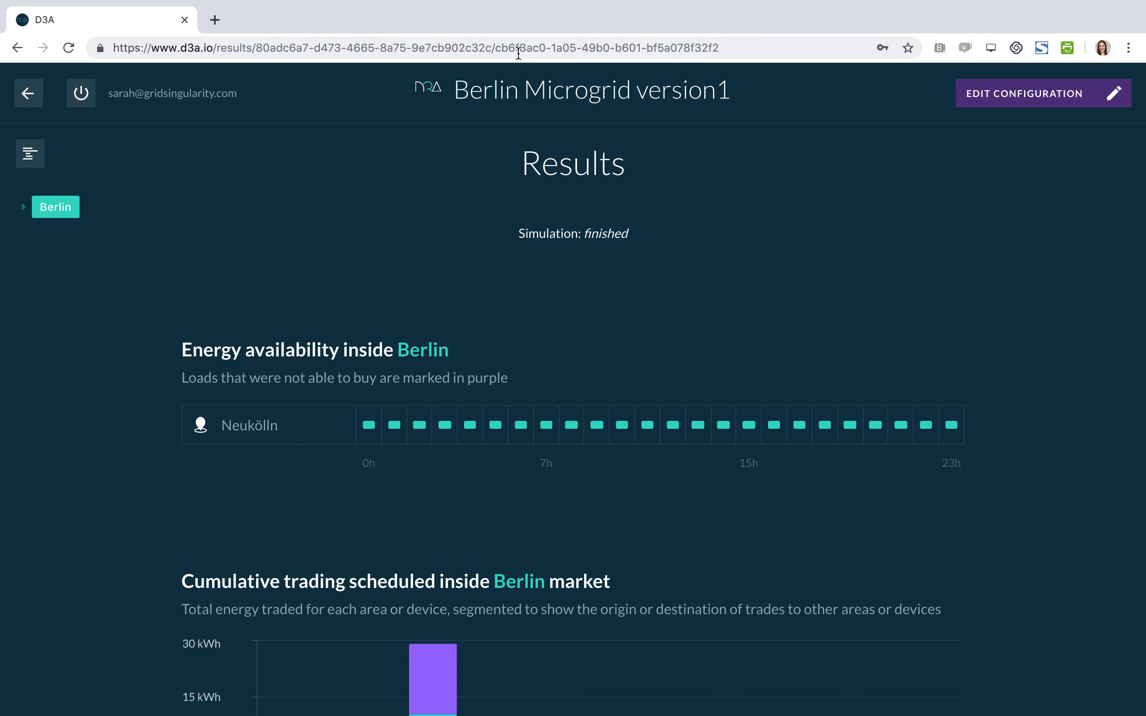
Return to the project overview and open the results of Berlin Microgrid version1 from there.
{"action": "left_click", "coordinate": [429, 92]}
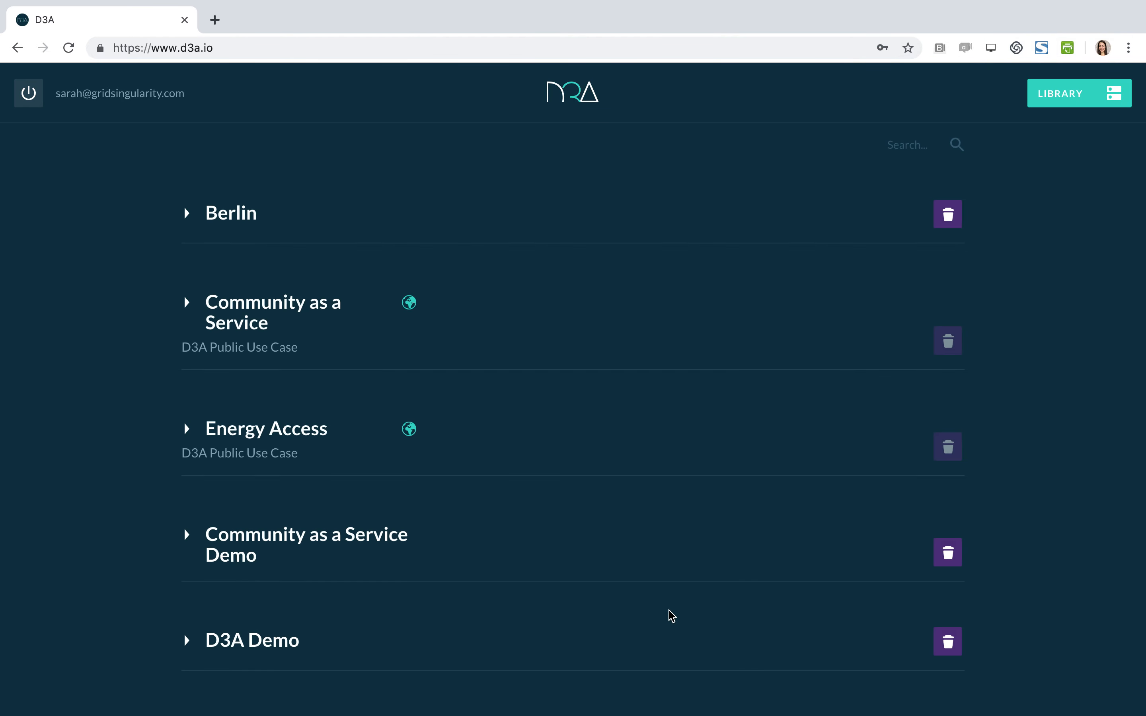
{"action": "scroll", "coordinate": [670, 614], "scroll_direction": "down", "scroll_amount": 15}
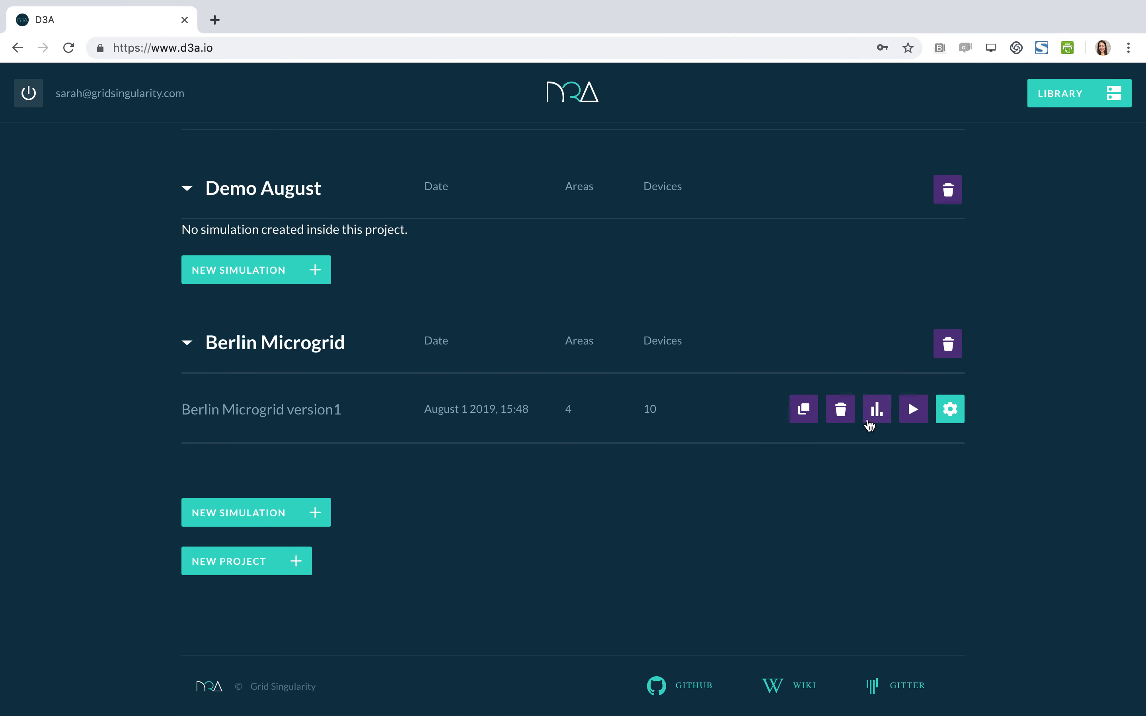
{"action": "left_click", "coordinate": [876, 411]}
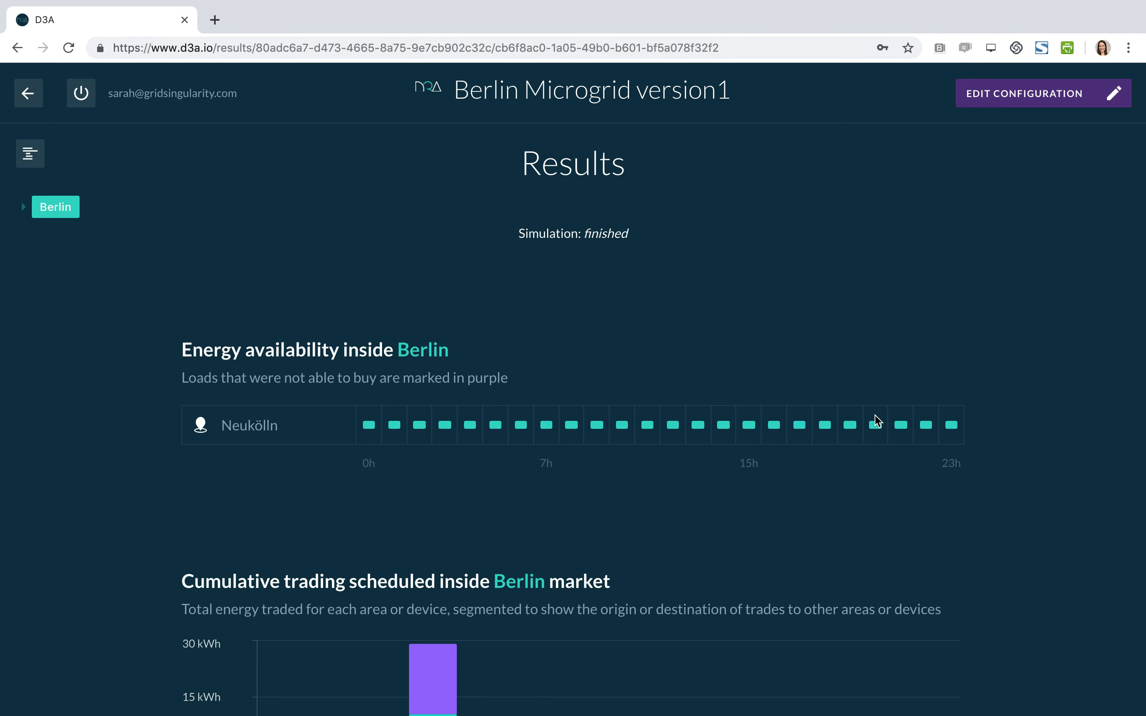
Request deletion of the Berlin Microgrid version1 configuration from the project overview, then decline it.
{"action": "left_click", "coordinate": [420, 94]}
{"action": "scroll", "coordinate": [500, 435], "scroll_direction": "down", "scroll_amount": 15}
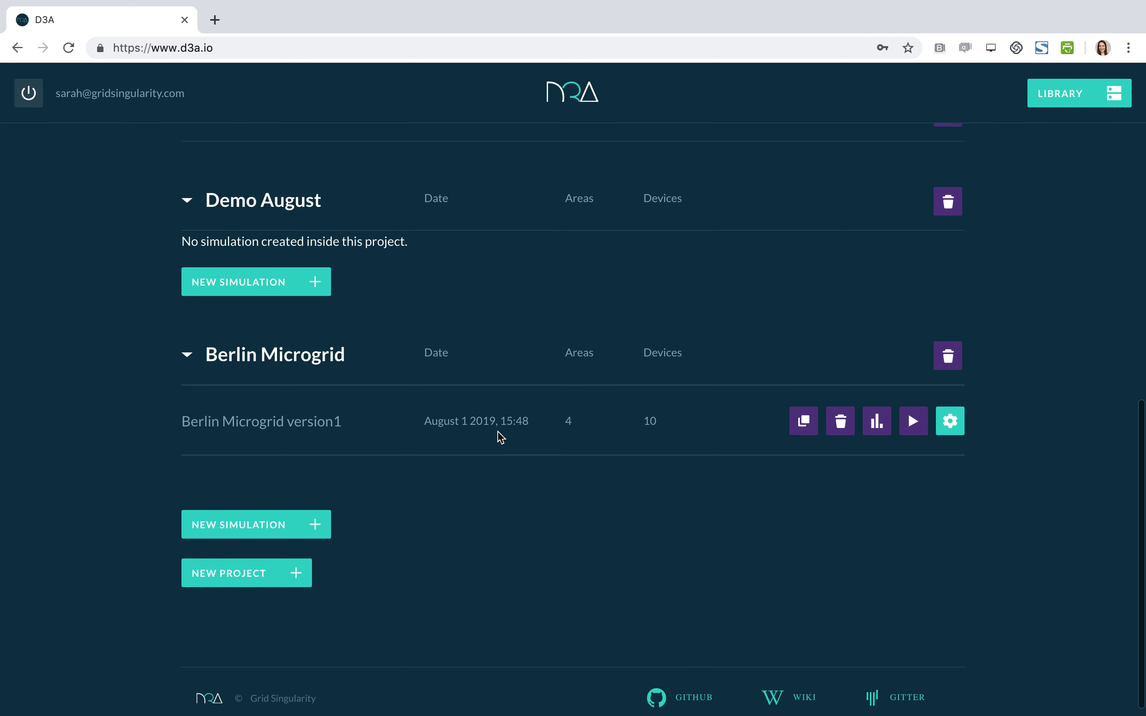
{"action": "scroll", "coordinate": [500, 437], "scroll_direction": "down", "scroll_amount": 1}
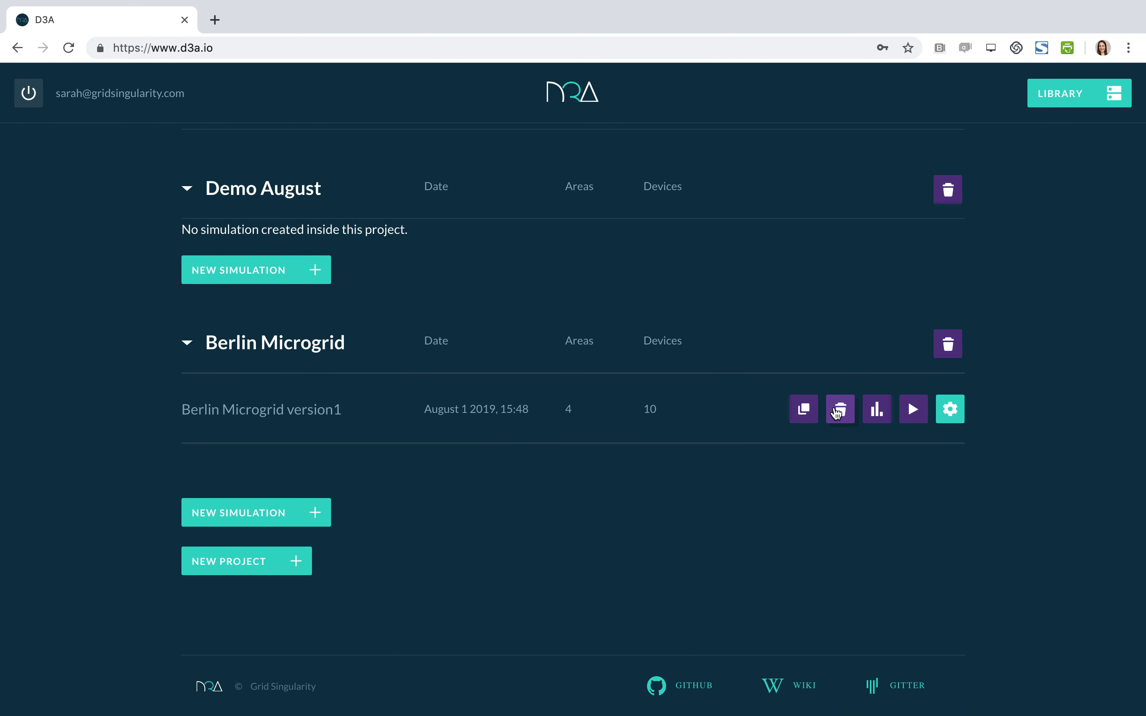
{"action": "left_click", "coordinate": [837, 413]}
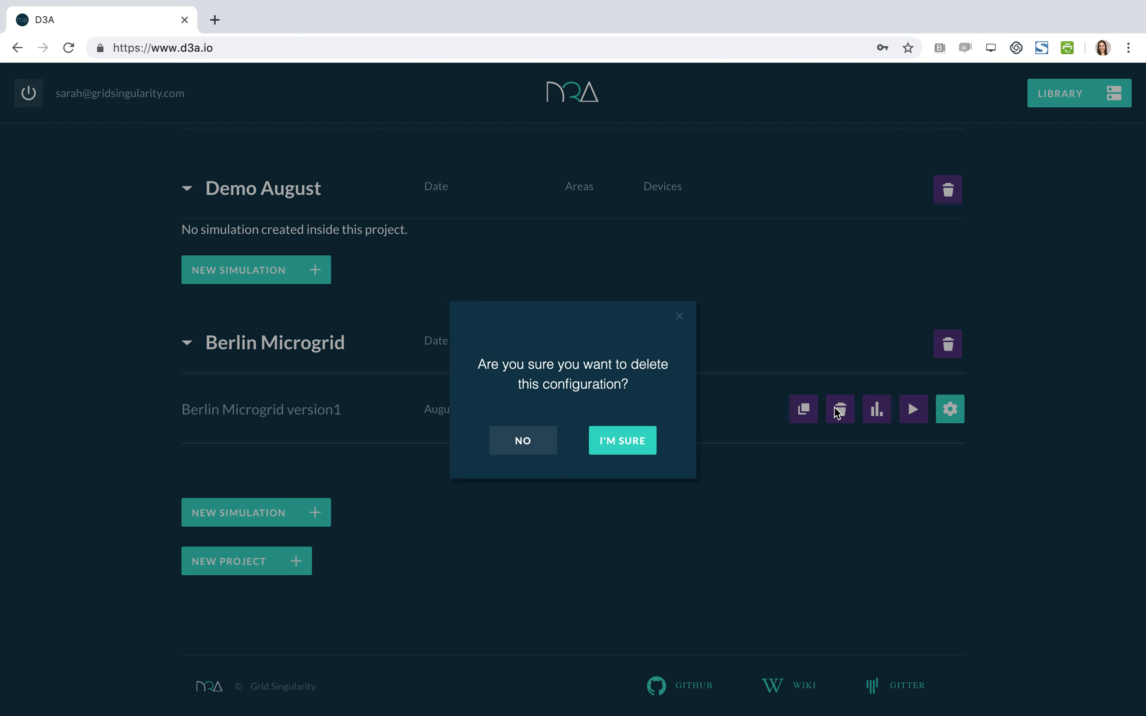
{"action": "left_click", "coordinate": [506, 448]}
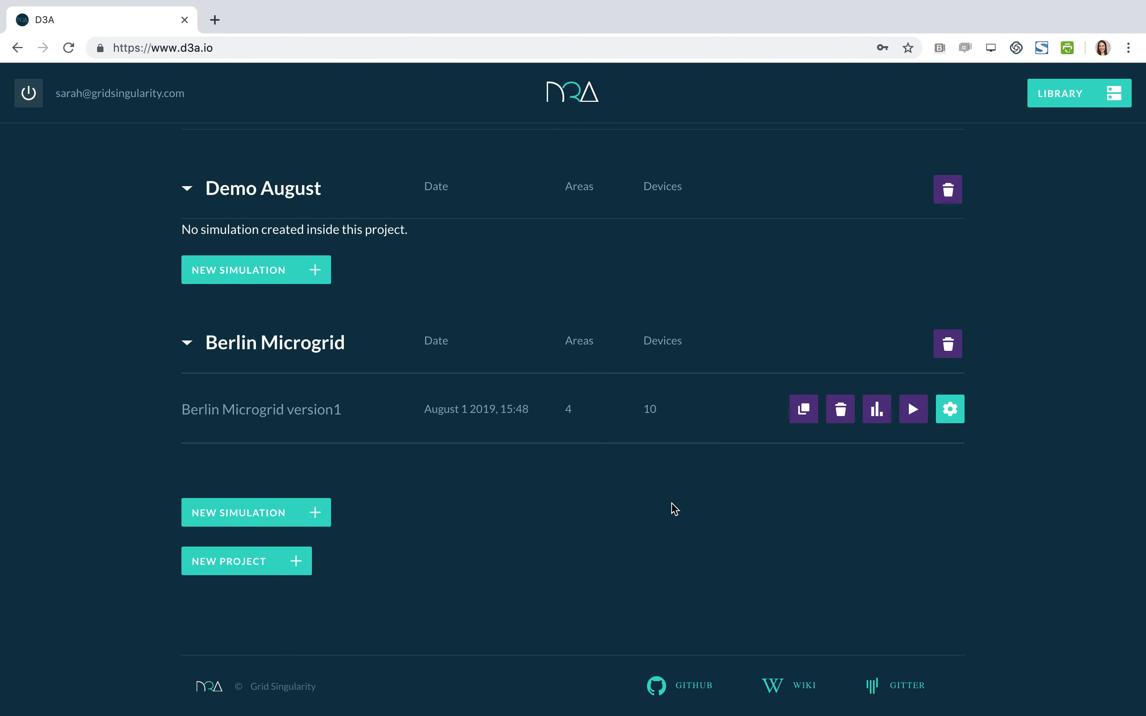
{"action": "scroll", "coordinate": [675, 510], "scroll_direction": "up", "scroll_amount": 1}
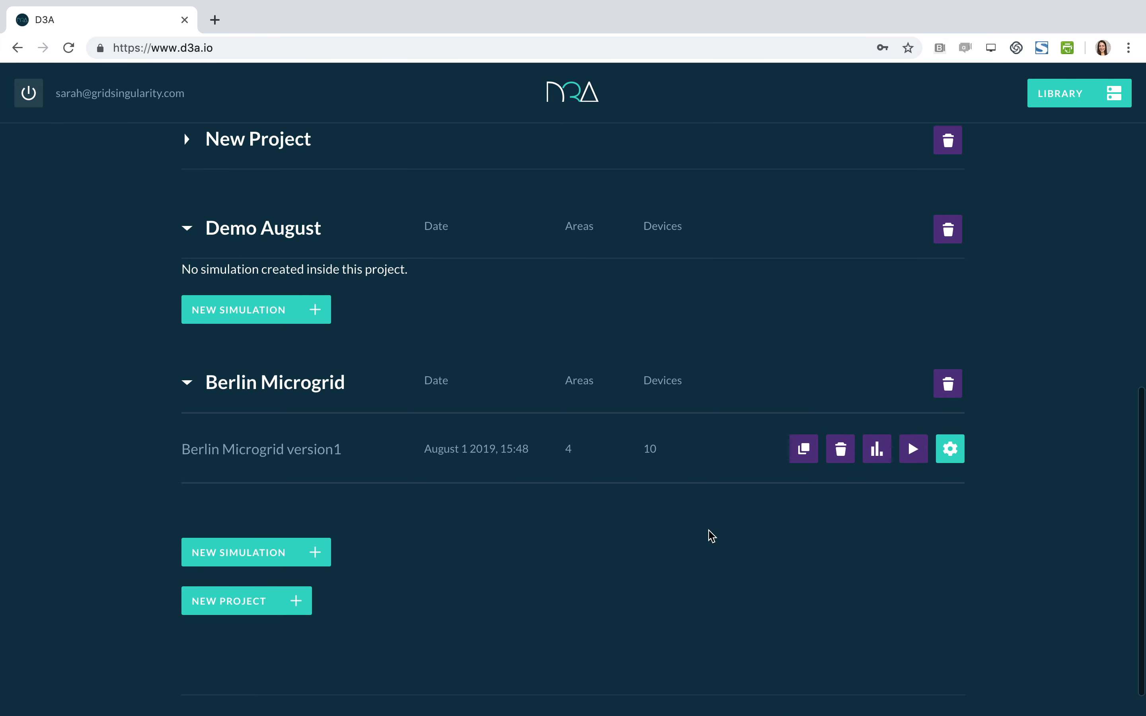
{"action": "scroll", "coordinate": [712, 535], "scroll_direction": "down", "scroll_amount": 1}
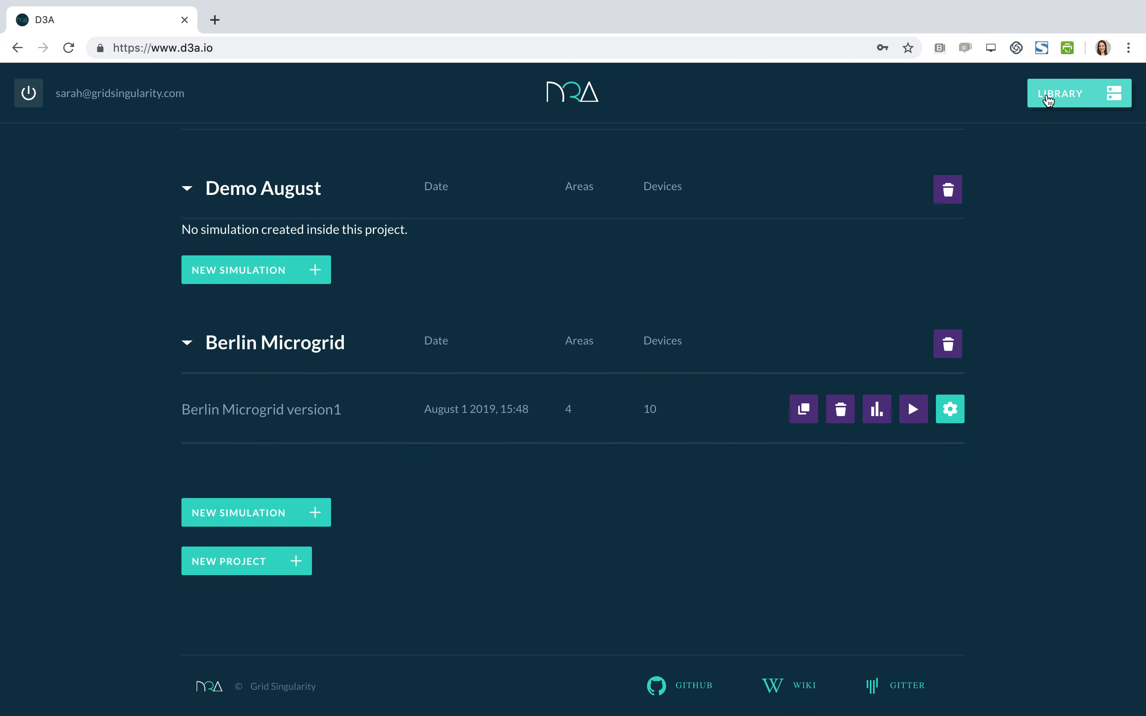
Open the library and examine its saved areas and devices, including the Tesla Powerwall, Sonnen battery and German standard load profiles.
{"action": "left_click", "coordinate": [1062, 94]}
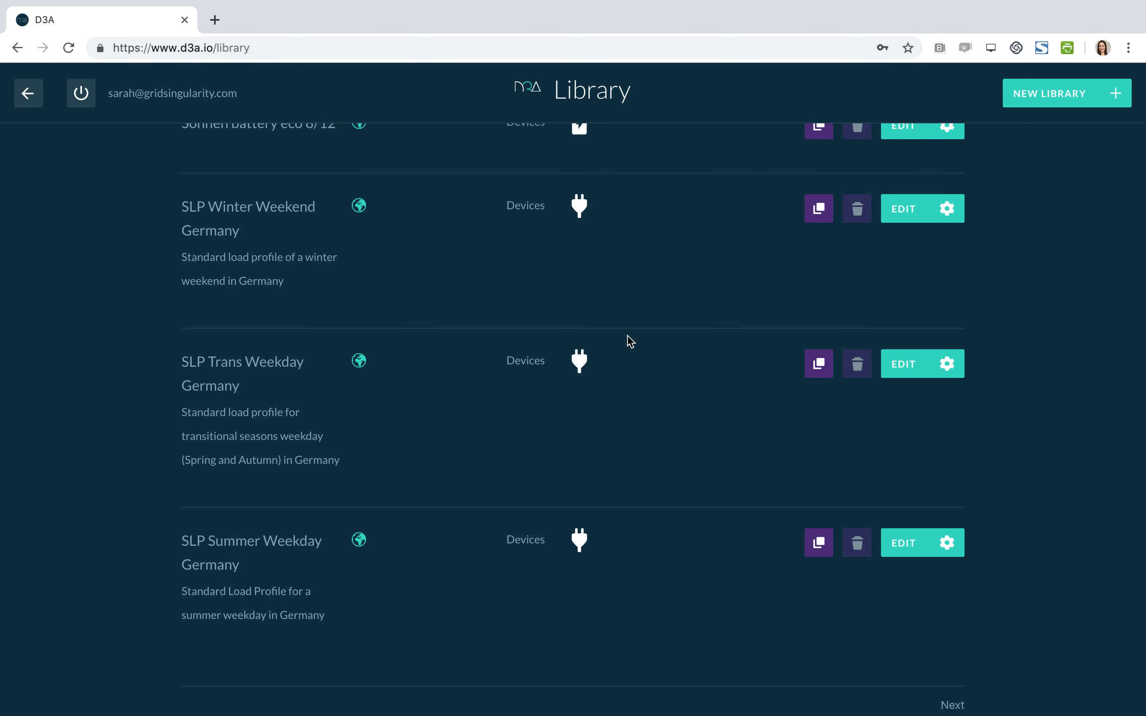
{"action": "scroll", "coordinate": [626, 340], "scroll_direction": "up", "scroll_amount": 4}
{"action": "scroll", "coordinate": [630, 341], "scroll_direction": "up", "scroll_amount": 5}
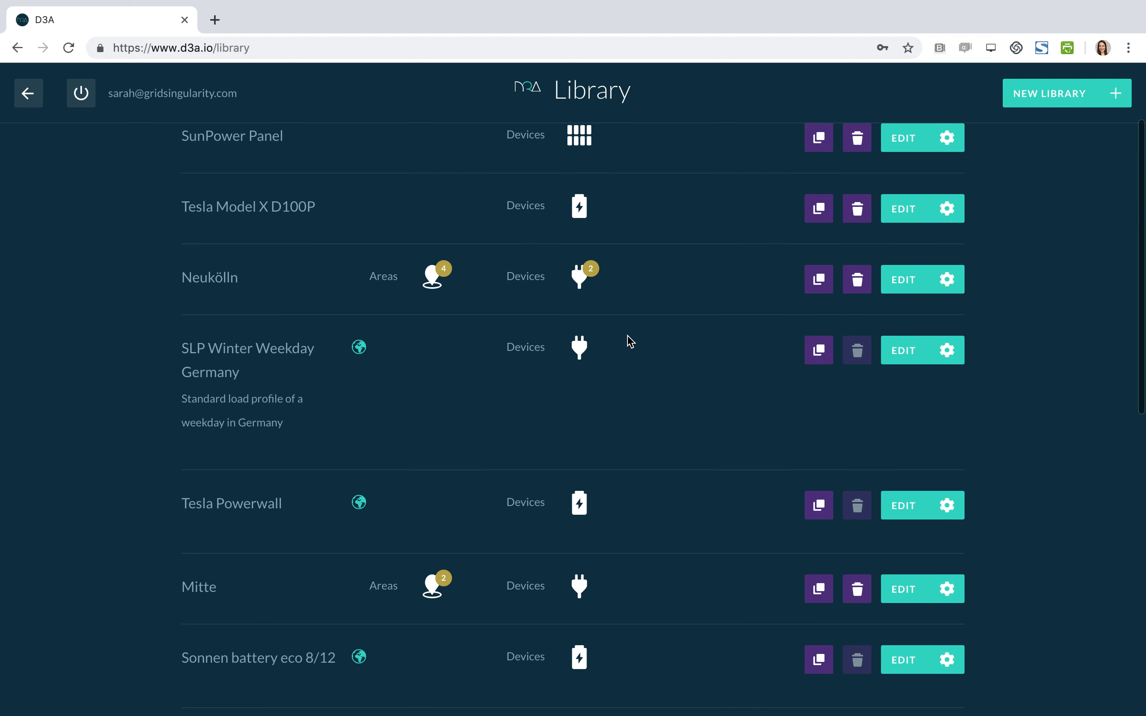
{"action": "scroll", "coordinate": [627, 341], "scroll_direction": "down", "scroll_amount": 3}
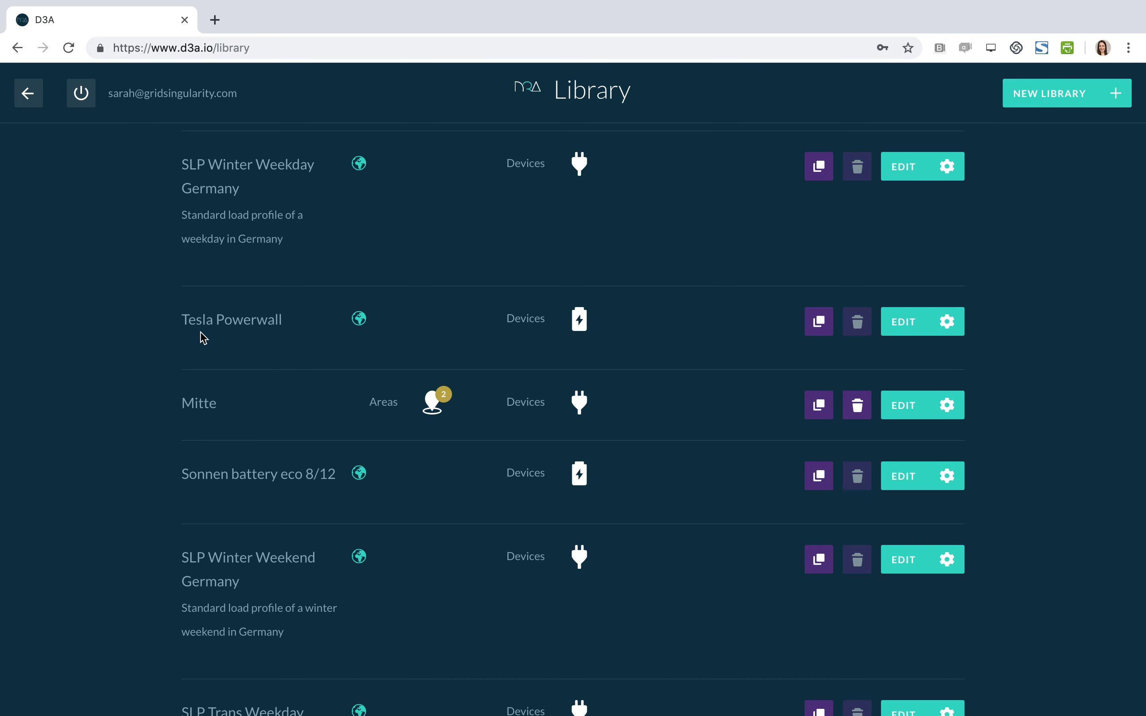
{"action": "scroll", "coordinate": [351, 402], "scroll_direction": "down", "scroll_amount": 3}
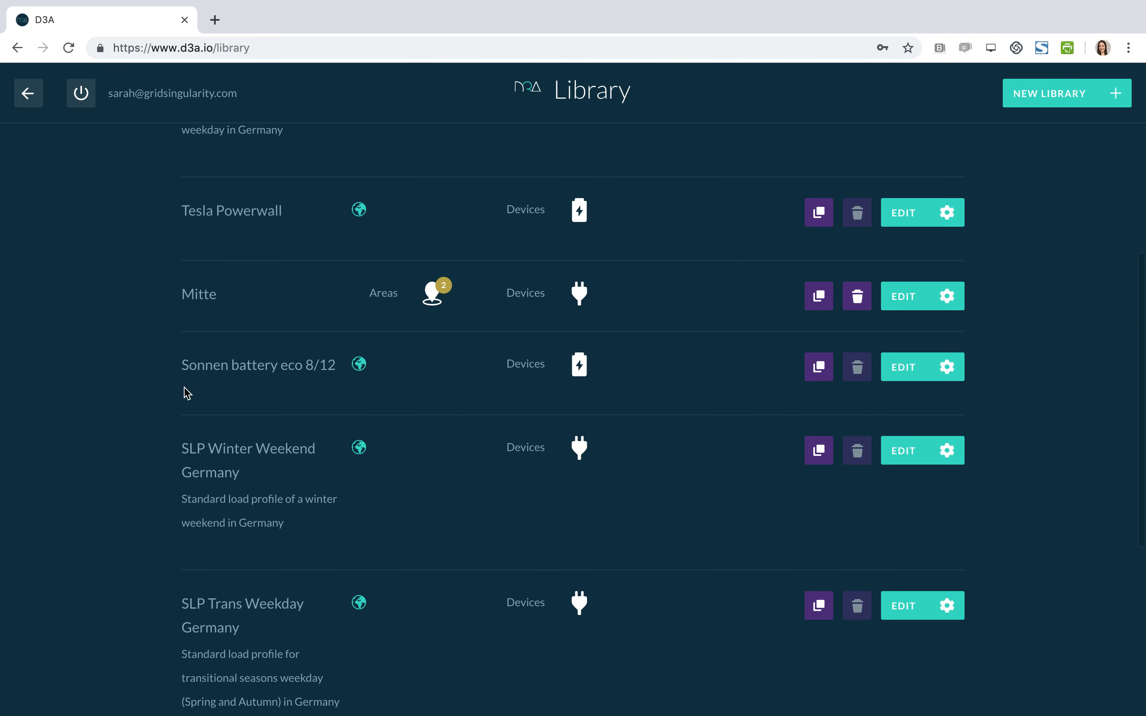
{"action": "scroll", "coordinate": [306, 387], "scroll_direction": "down", "scroll_amount": 2}
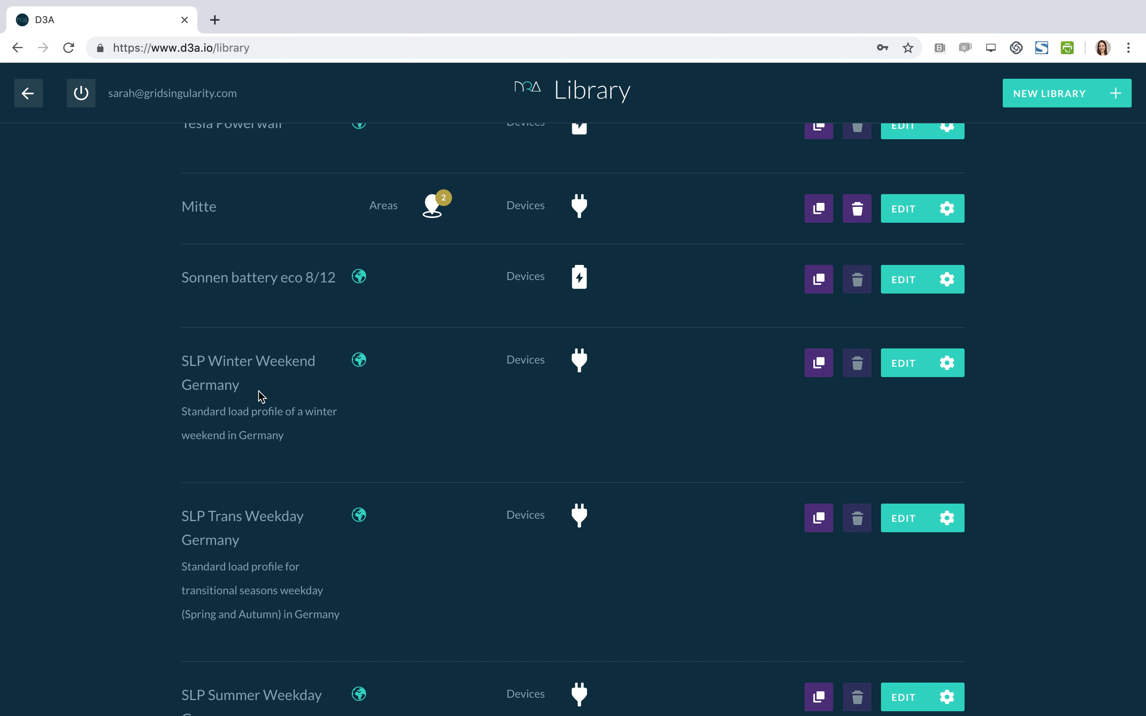
{"action": "scroll", "coordinate": [260, 393], "scroll_direction": "down", "scroll_amount": 1}
{"action": "scroll", "coordinate": [258, 390], "scroll_direction": "down", "scroll_amount": 1}
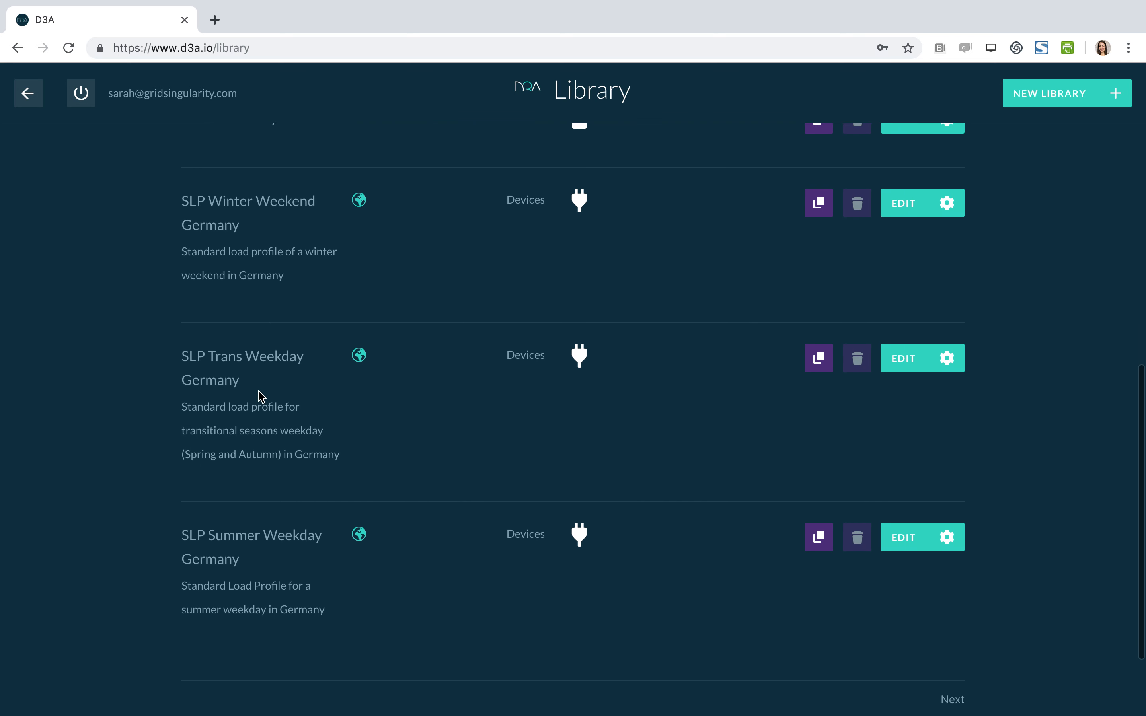
{"action": "scroll", "coordinate": [262, 397], "scroll_direction": "up", "scroll_amount": 5}
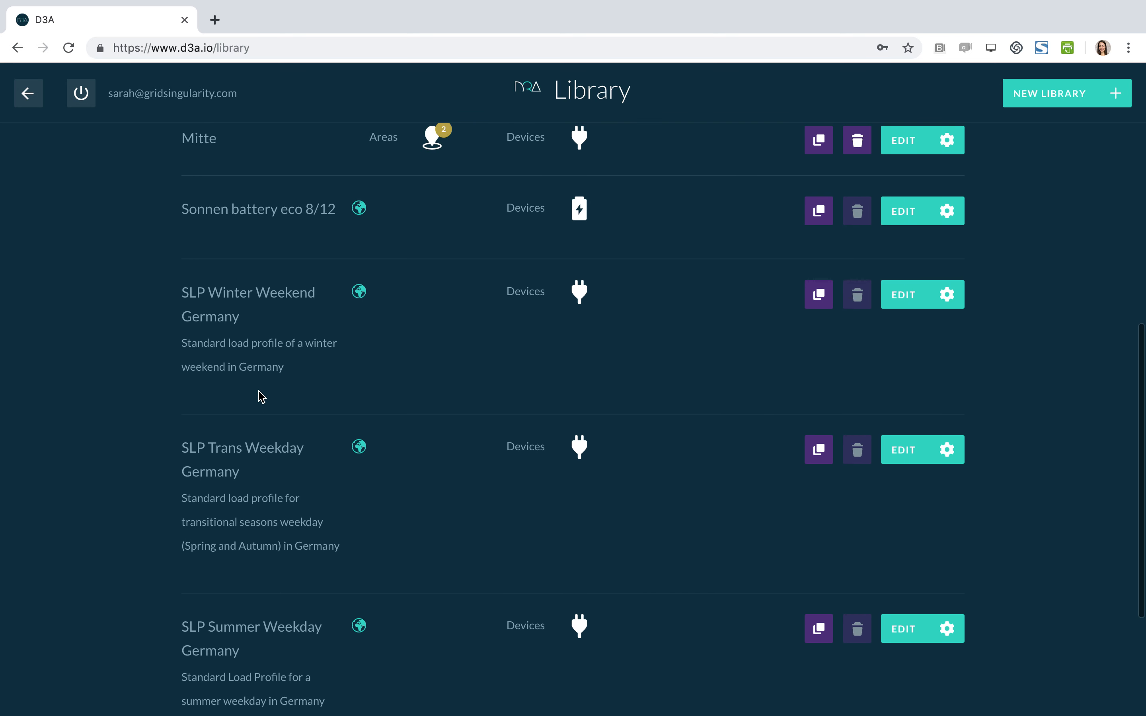
{"action": "scroll", "coordinate": [261, 397], "scroll_direction": "up", "scroll_amount": 1}
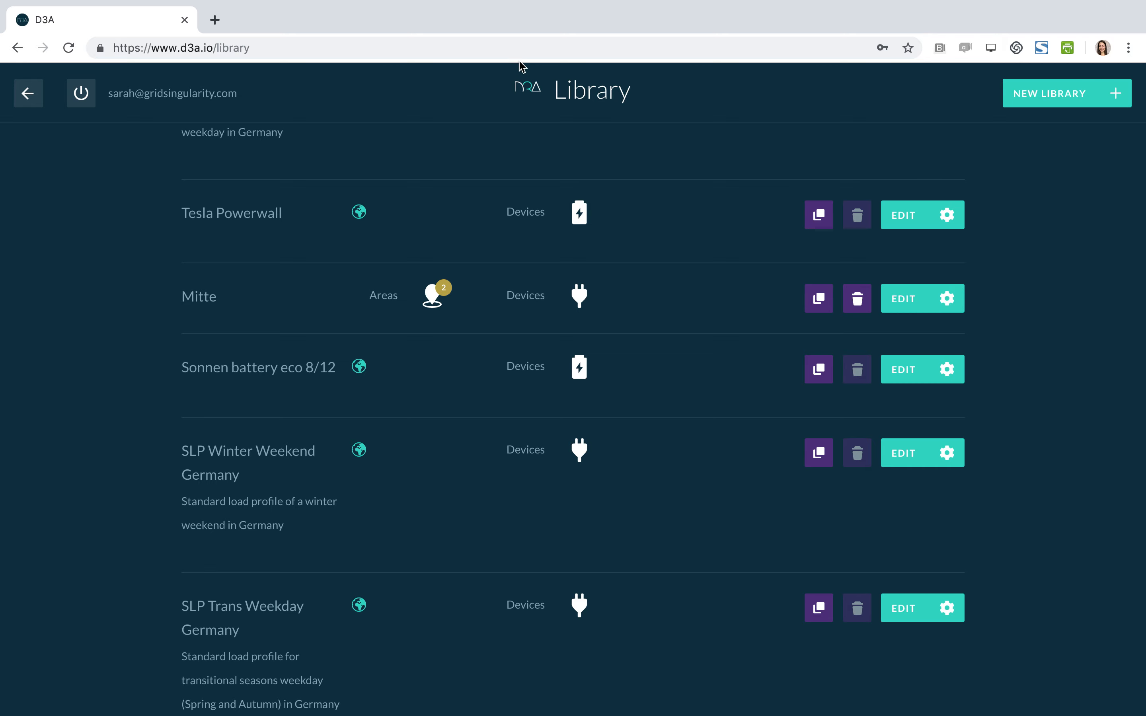
Return to the project overview and open the grid setup of the Berlin Microgrid version1 configuration.
{"action": "left_click", "coordinate": [523, 92]}
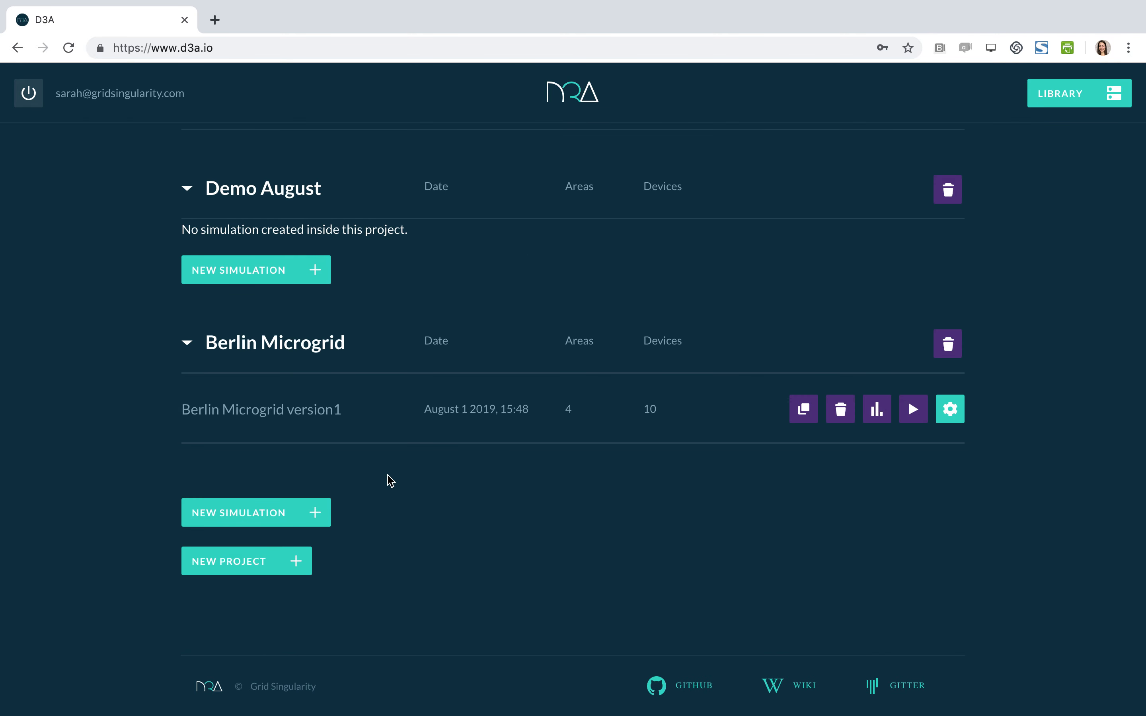
{"action": "left_click", "coordinate": [949, 410]}
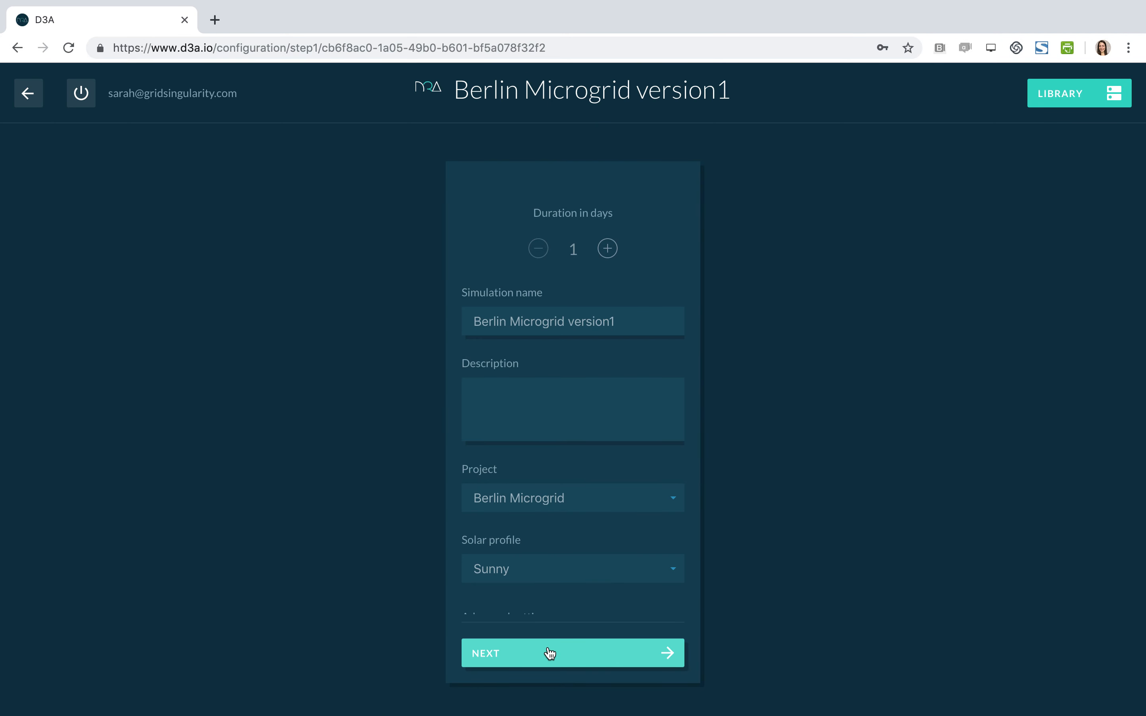
{"action": "left_click", "coordinate": [550, 654]}
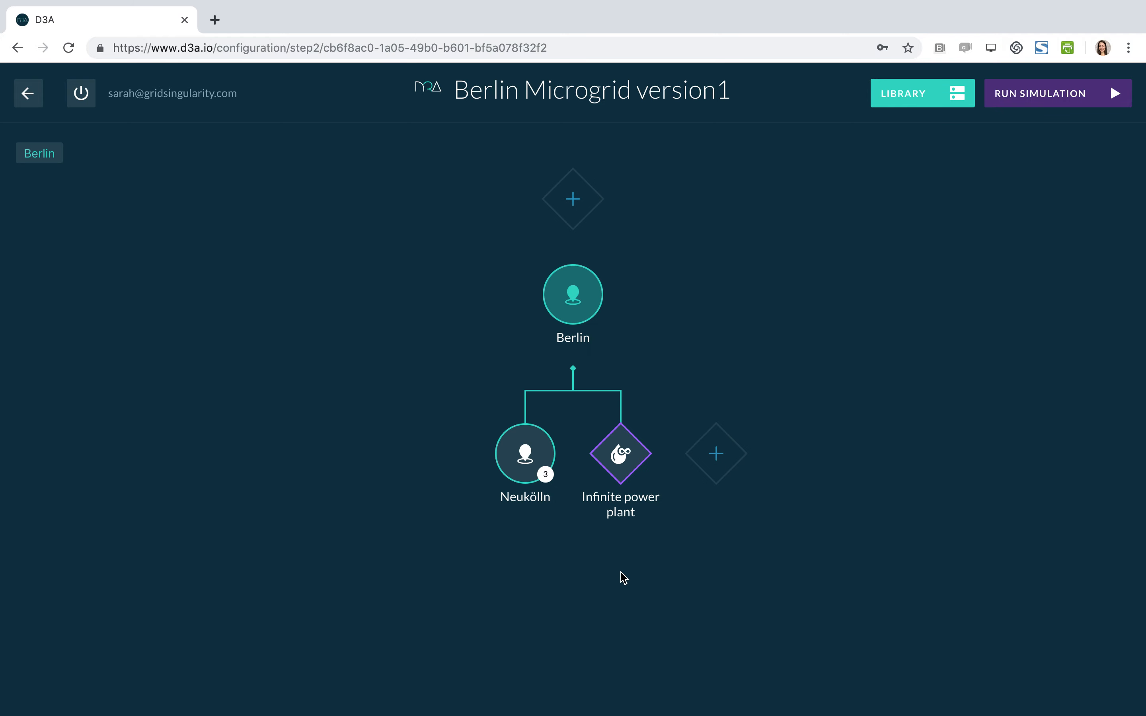
Search the library for "sonne" and try to insert the Sonnen battery eco 8/12 as a new node under Berlin.
{"action": "left_click", "coordinate": [717, 453]}
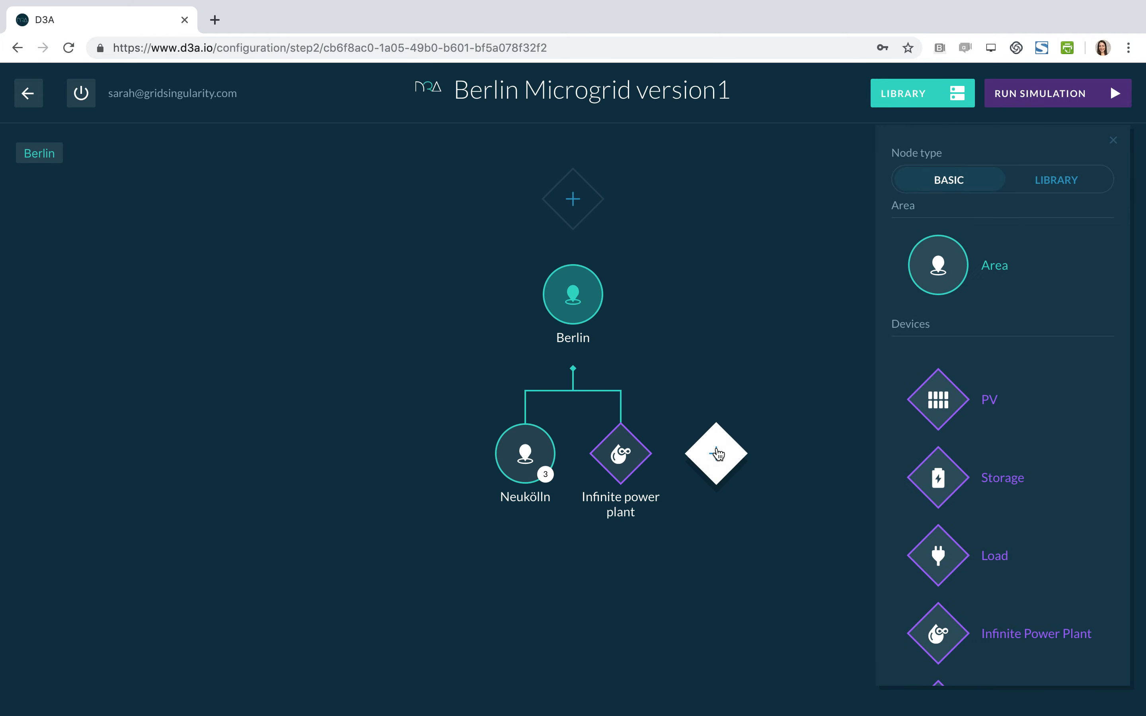
{"action": "left_click", "coordinate": [1049, 183]}
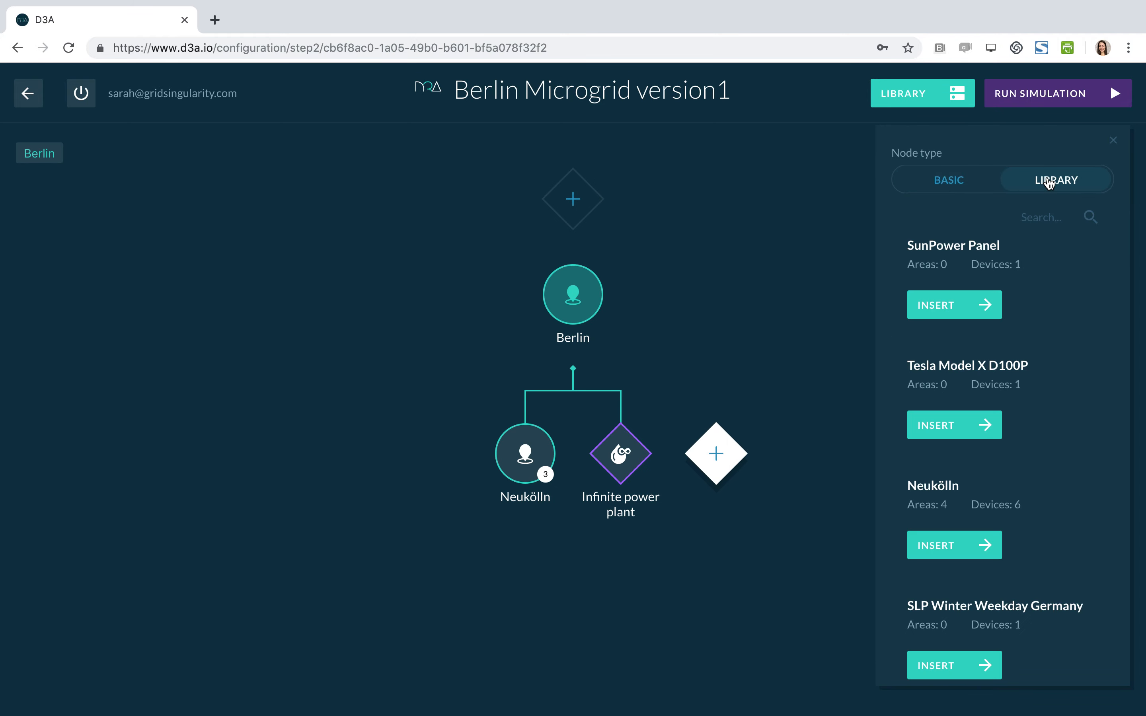
{"action": "scroll", "coordinate": [1041, 434], "scroll_direction": "down", "scroll_amount": 4}
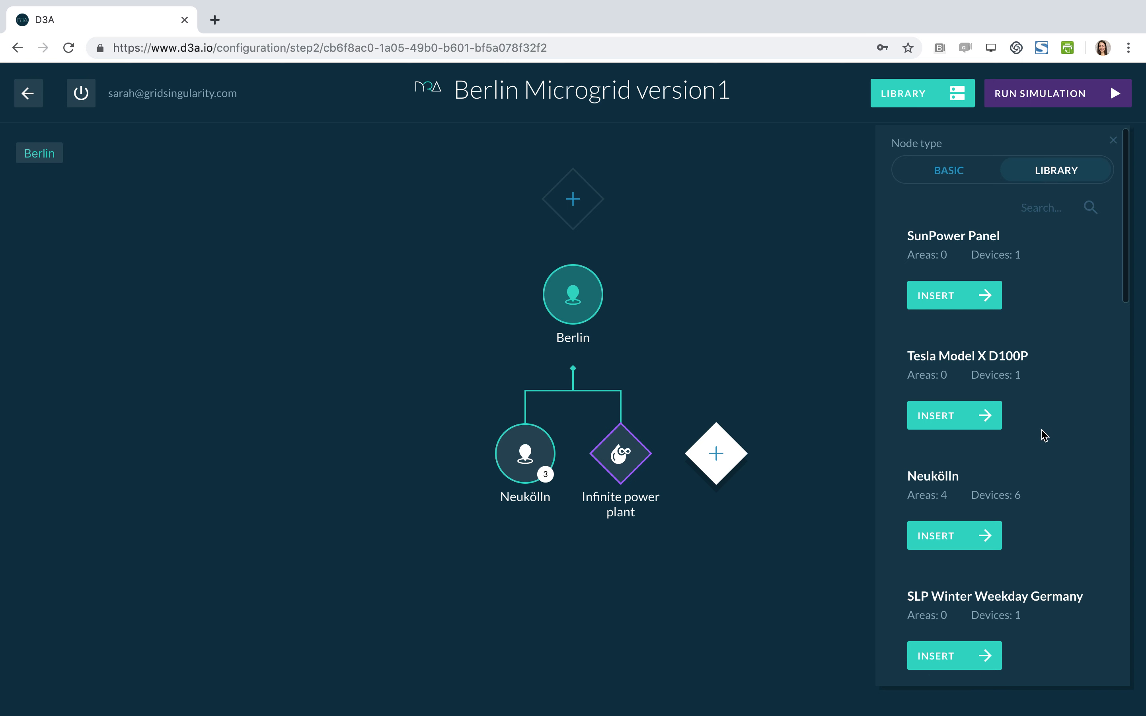
{"action": "scroll", "coordinate": [1044, 435], "scroll_direction": "down", "scroll_amount": 6}
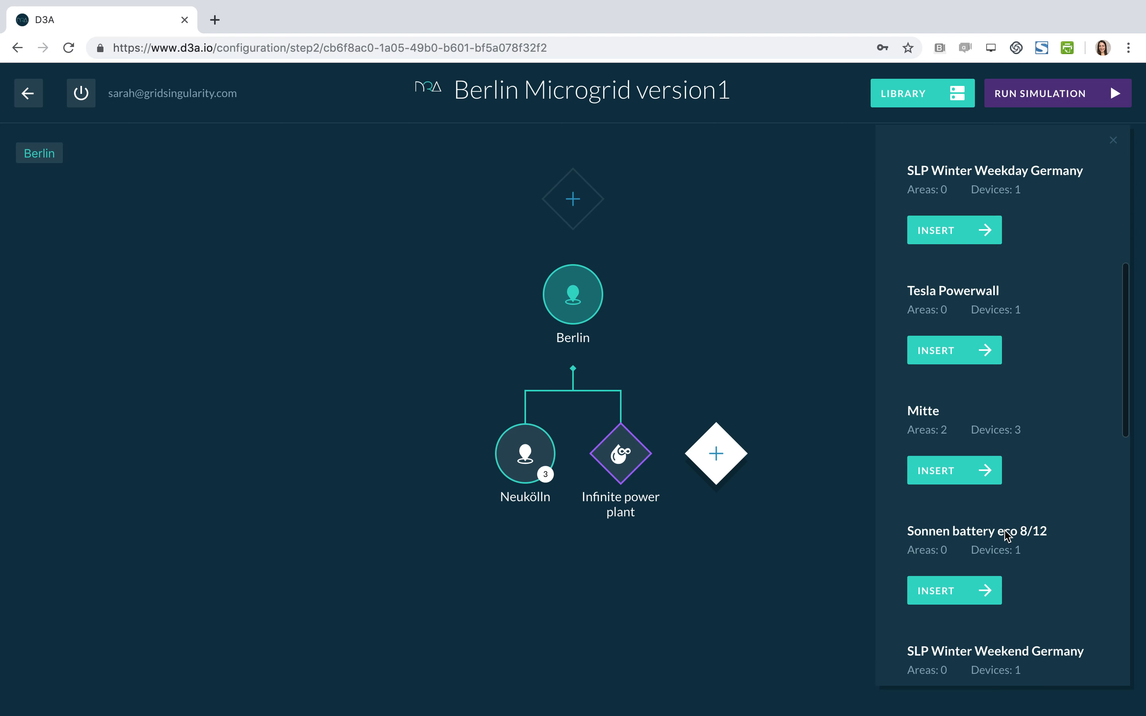
{"action": "scroll", "coordinate": [1051, 249], "scroll_direction": "up", "scroll_amount": 10}
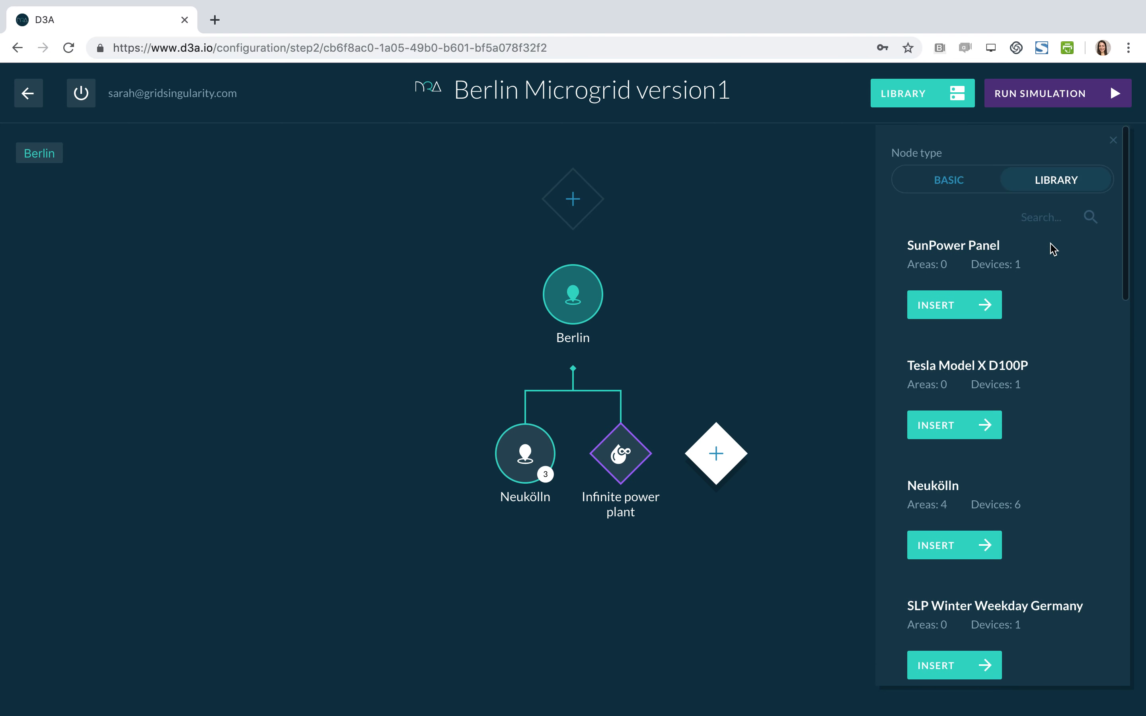
{"action": "left_click", "coordinate": [1040, 217]}
{"action": "type", "text": "sonn"}
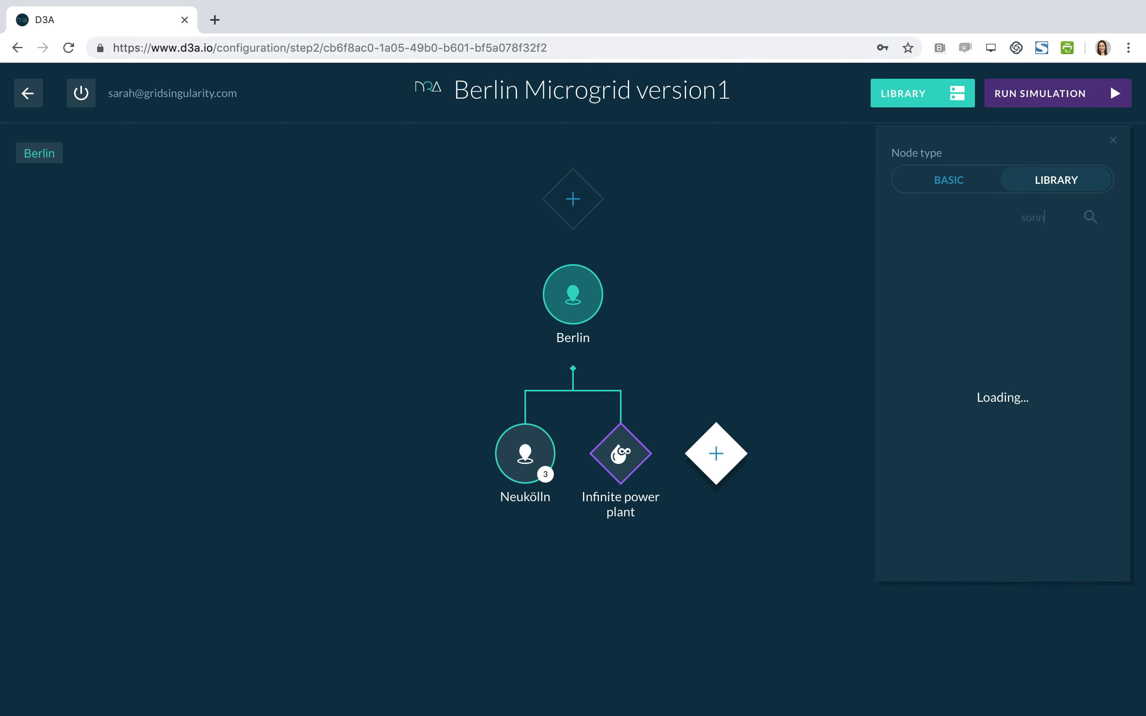
{"action": "type", "text": "e"}
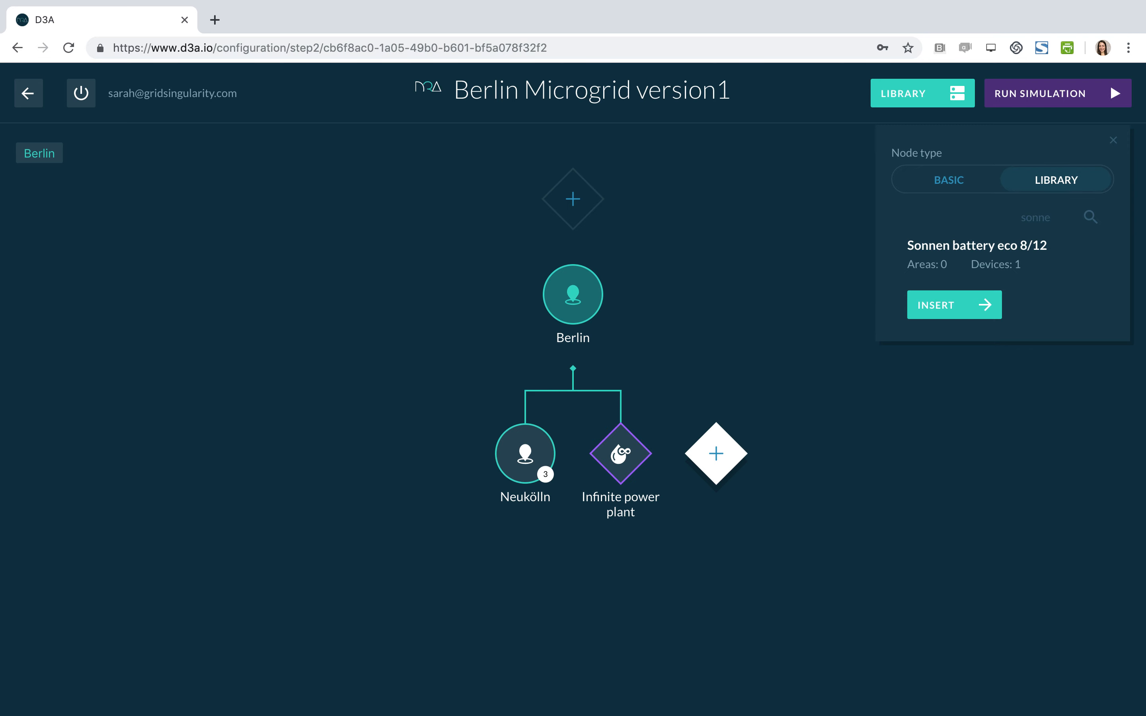
{"action": "left_click", "coordinate": [953, 310]}
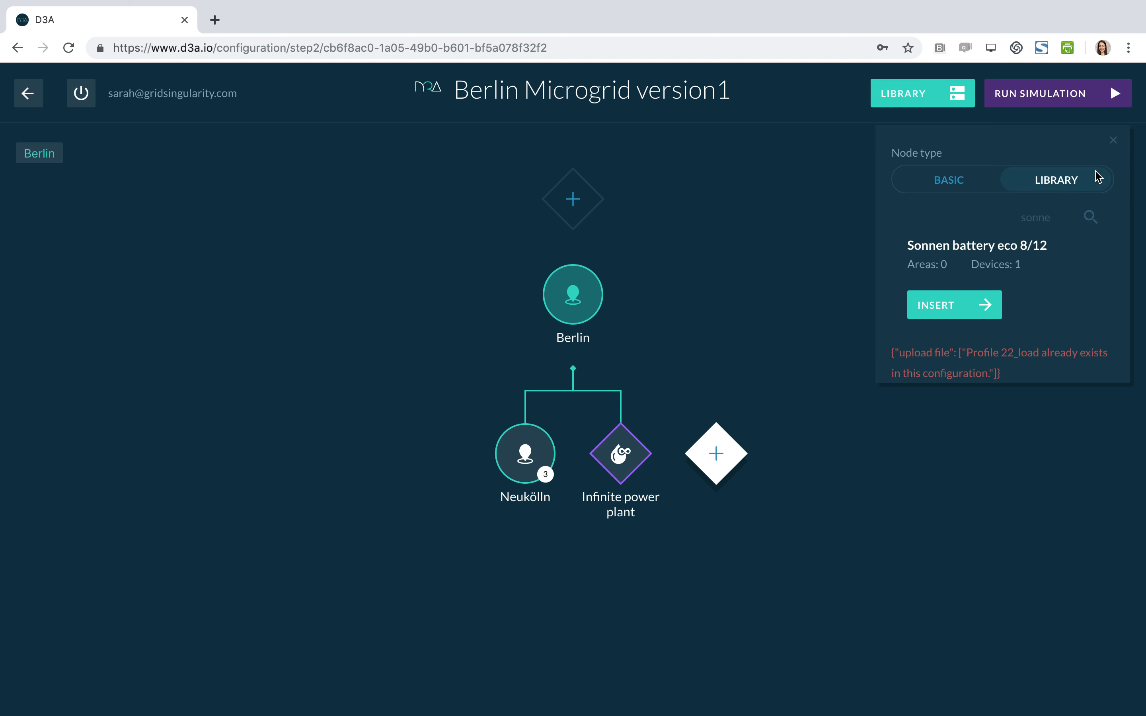
Search the library nodes for "mitte", clear the search, and close the node selection without adding anything.
{"action": "double_click", "coordinate": [1056, 221]}
{"action": "key", "text": "BackSpace"}
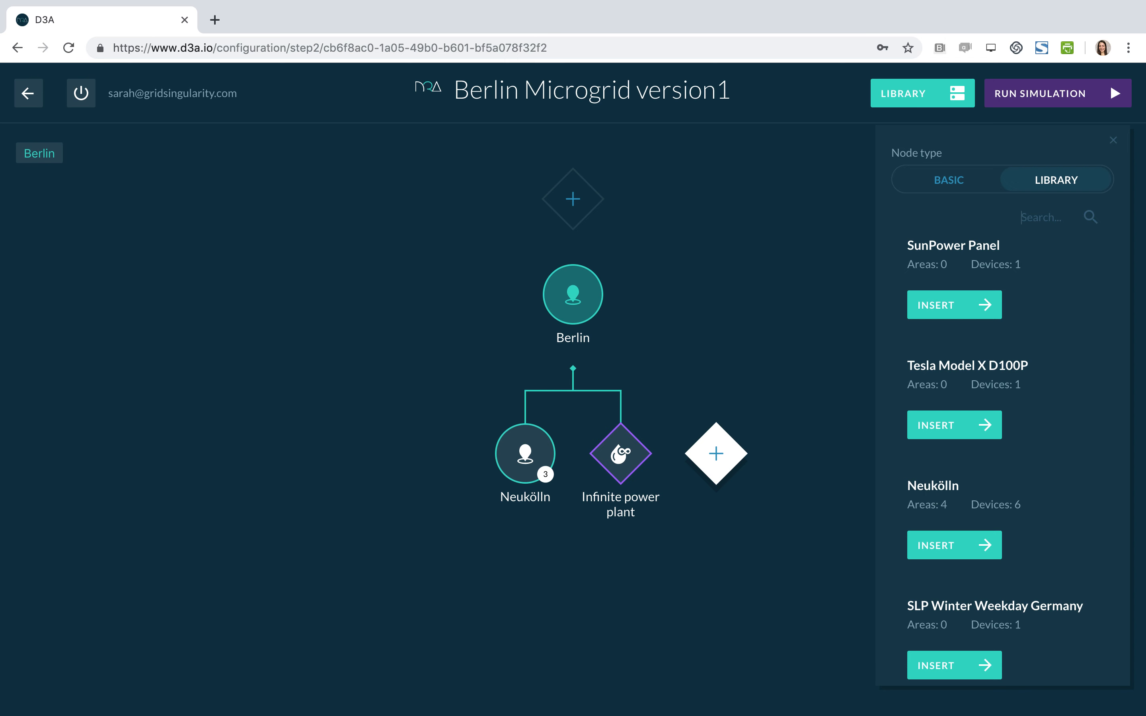
{"action": "type", "text": "mitte"}
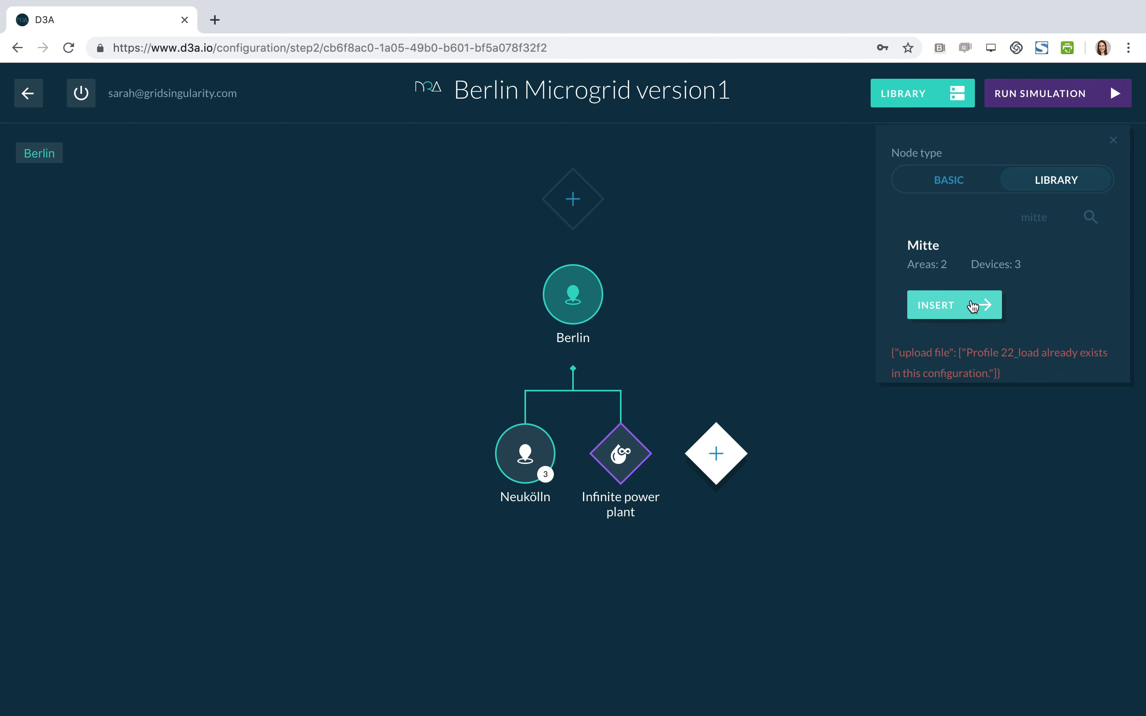
{"action": "double_click", "coordinate": [1050, 219]}
{"action": "key", "text": "BackSpace"}
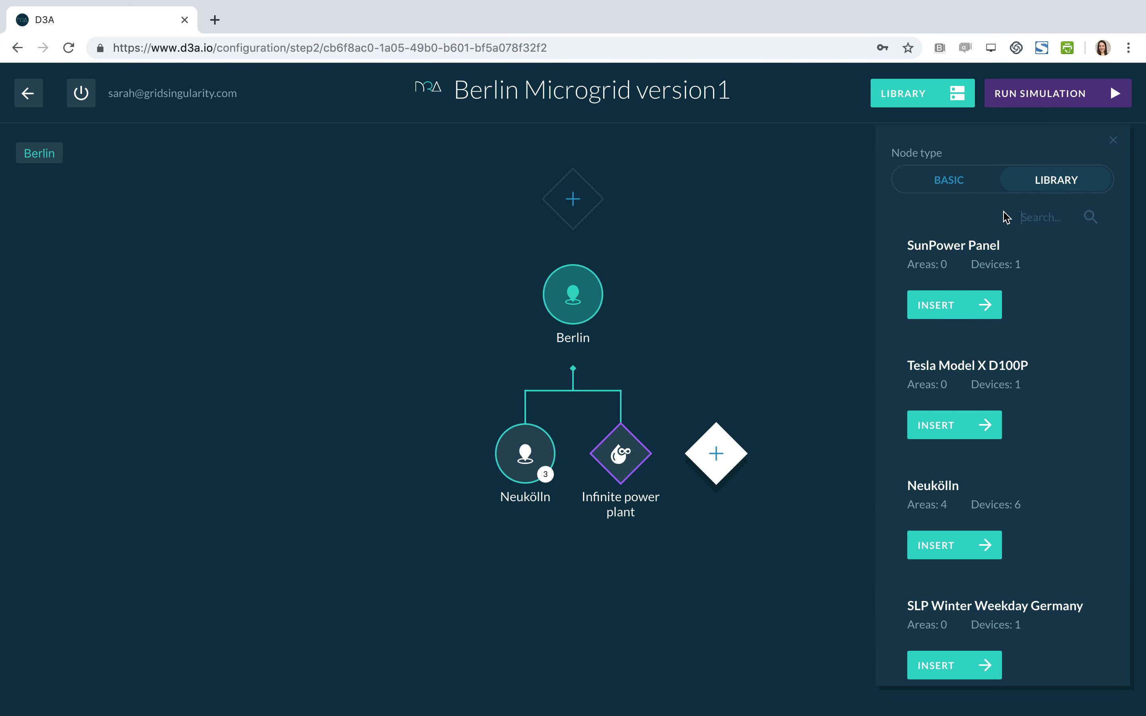
{"action": "left_click", "coordinate": [1114, 148]}
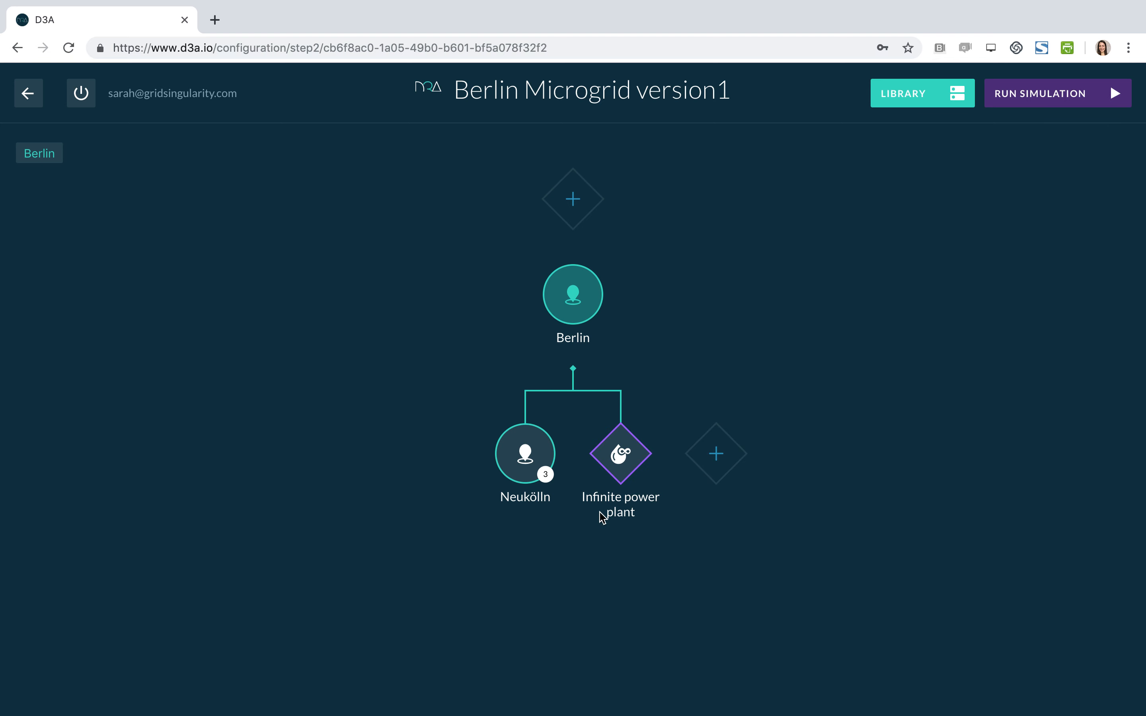
Add Berlin's Infinite power plant to the library with the name "Infinite power plant" and the description "v1".
{"action": "left_click", "coordinate": [622, 458]}
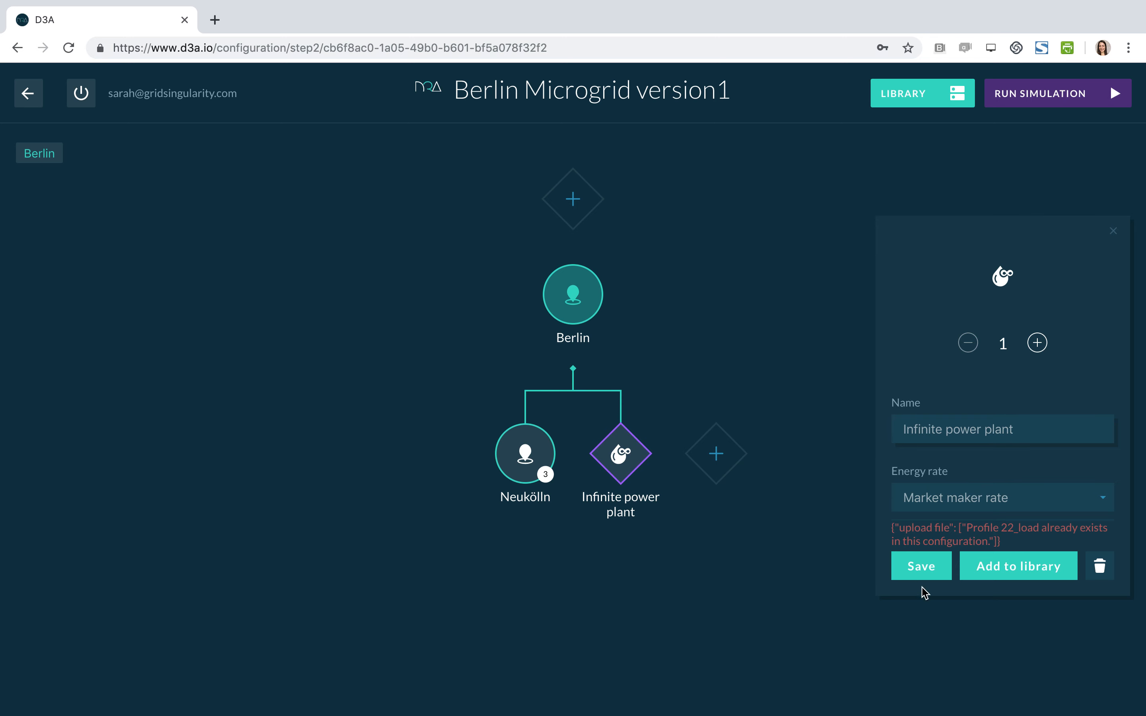
{"action": "left_click", "coordinate": [1011, 568]}
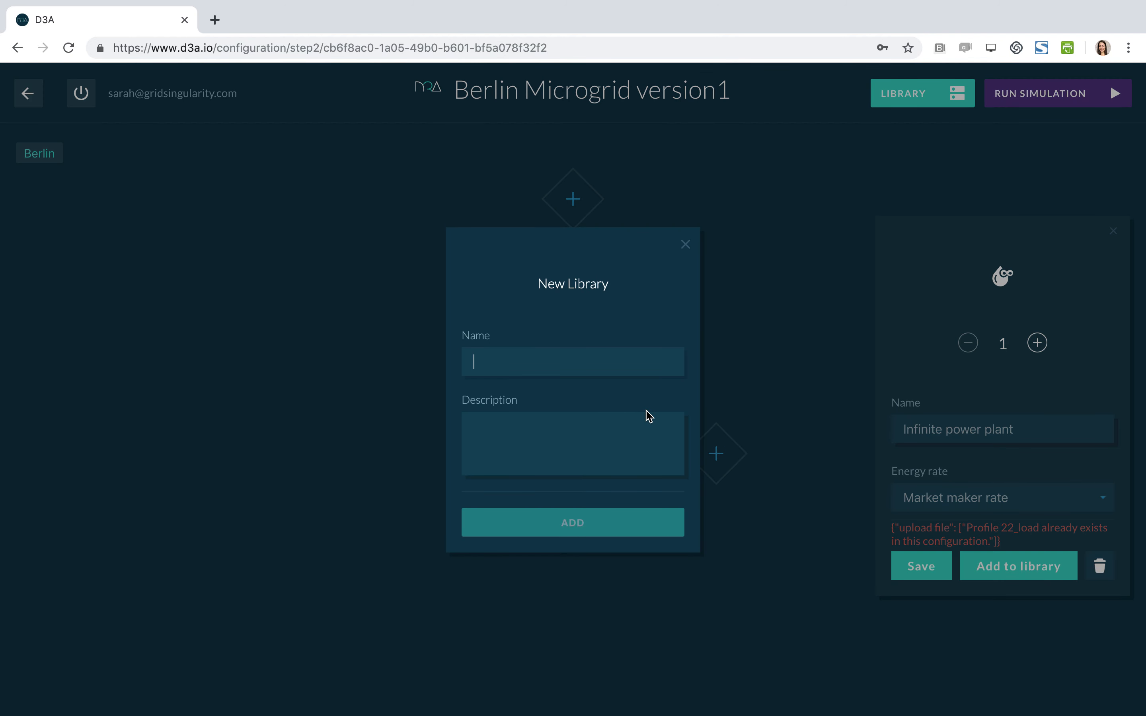
{"action": "type", "text": "Infinite power plant"}
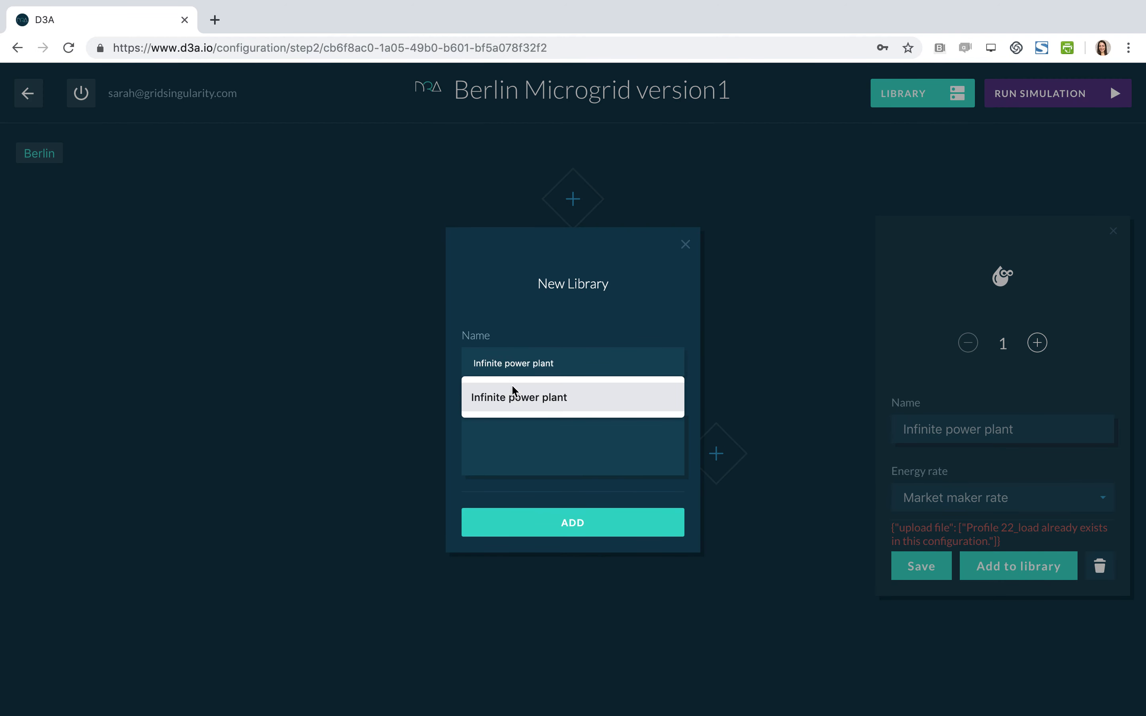
{"action": "left_click", "coordinate": [512, 397]}
{"action": "left_click", "coordinate": [513, 430]}
{"action": "type", "text": "v1"}
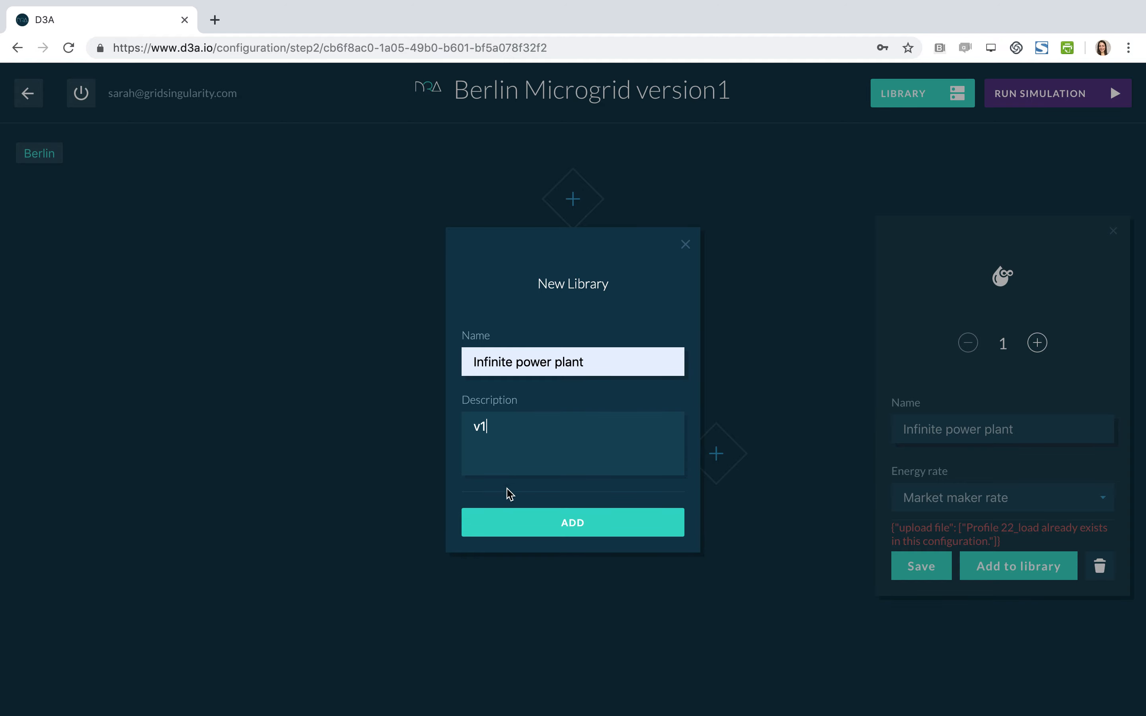
{"action": "left_click", "coordinate": [514, 522]}
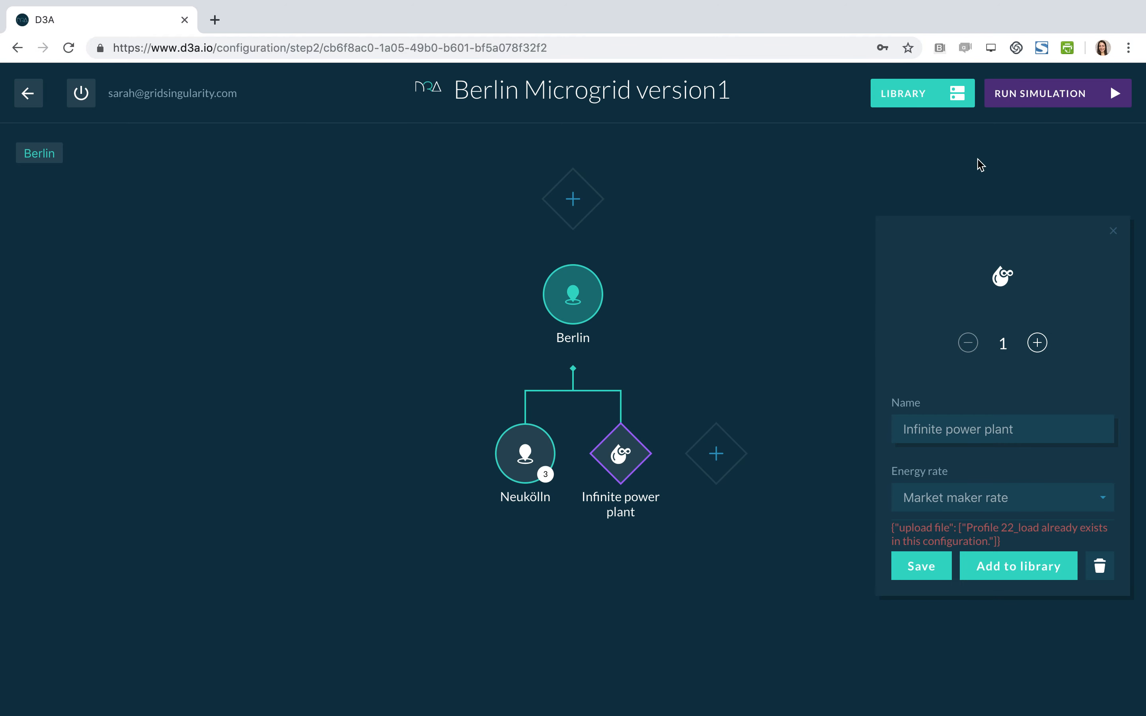
Search the saved libraries for "infinit" and open the Infinite power plant entry for editing.
{"action": "left_click", "coordinate": [916, 99]}
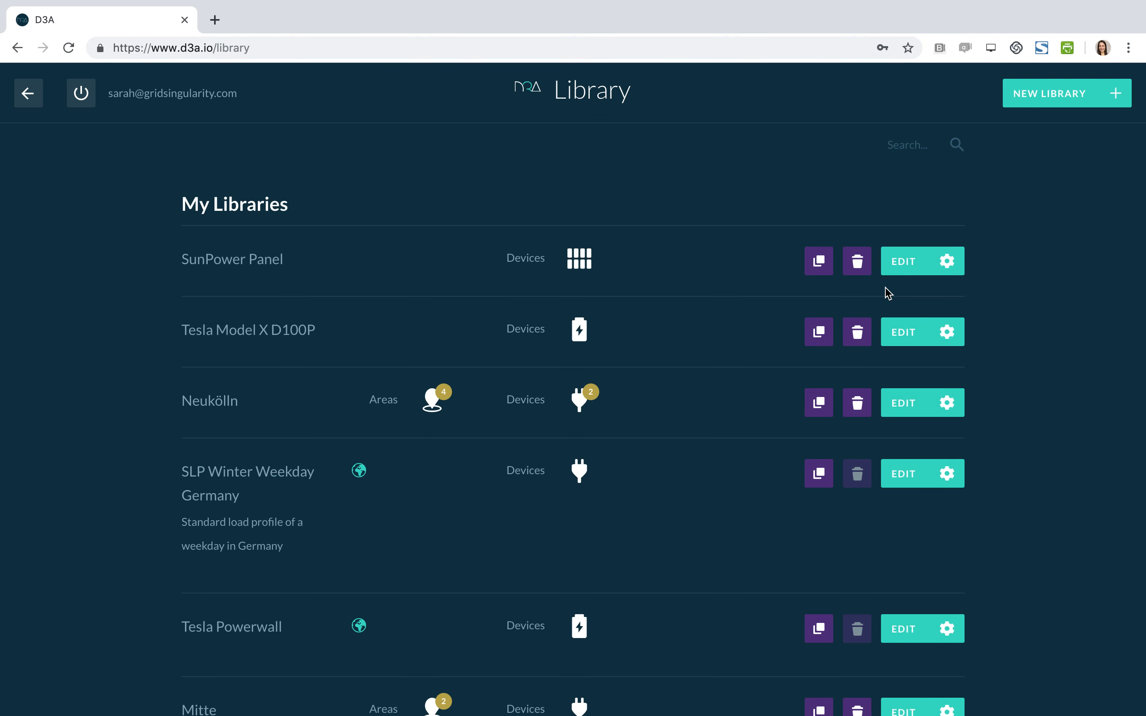
{"action": "type", "text": "inifinite"}
{"action": "key", "text": "BackSpace"}
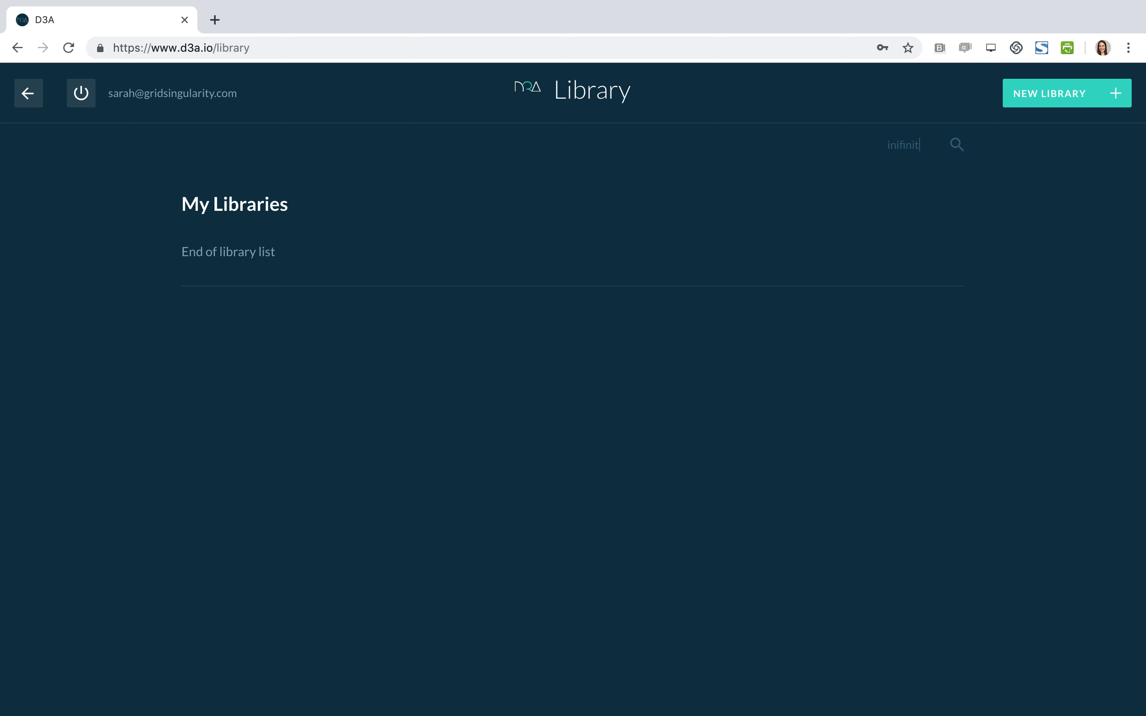
{"action": "type", "text": "it"}
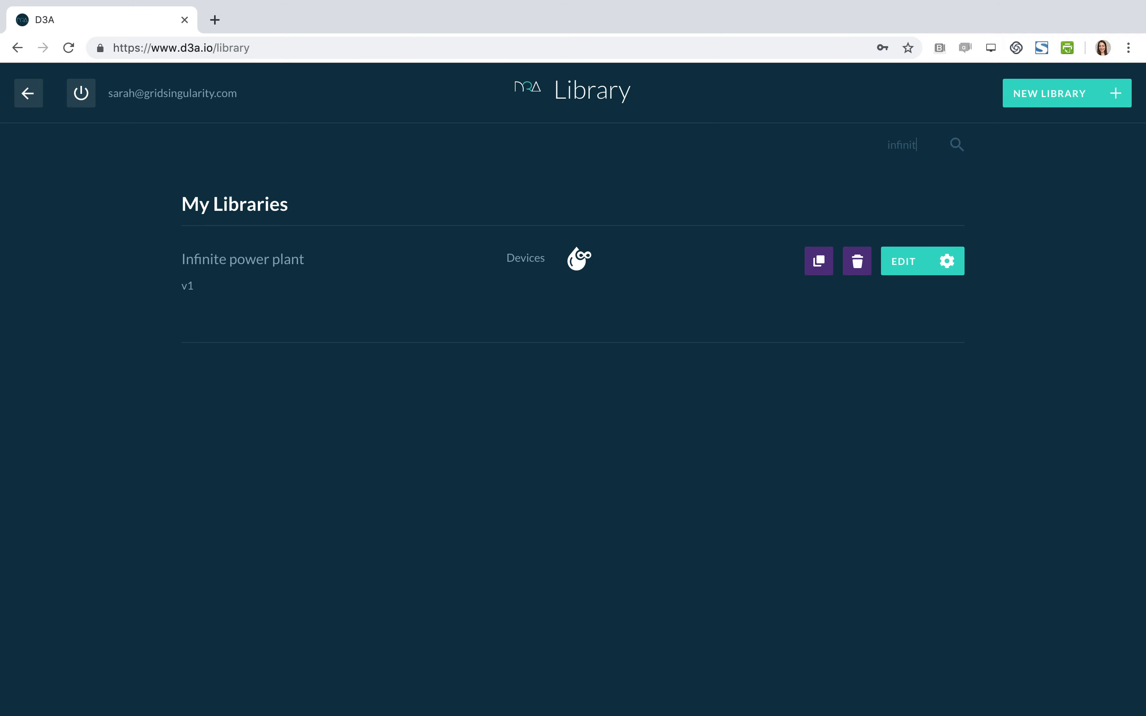
{"action": "left_click", "coordinate": [927, 261]}
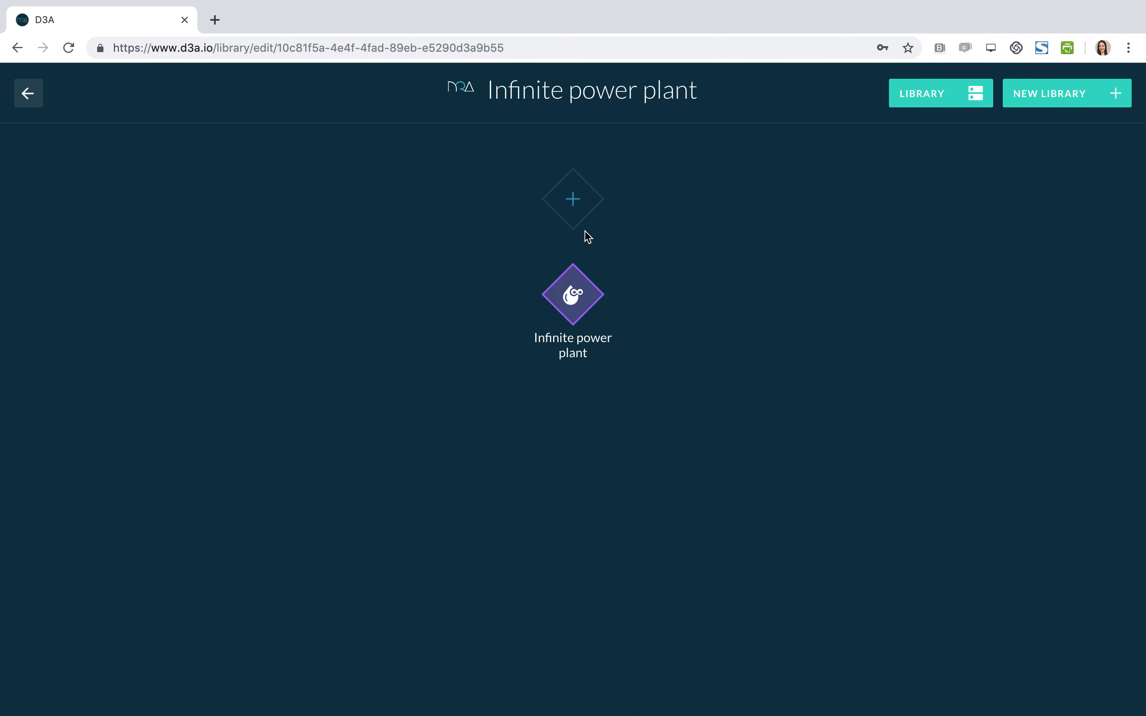
Add a parent area above the Infinite power plant in its library entry and save it under the default name "Area".
{"action": "left_click", "coordinate": [573, 199]}
{"action": "left_click", "coordinate": [952, 283]}
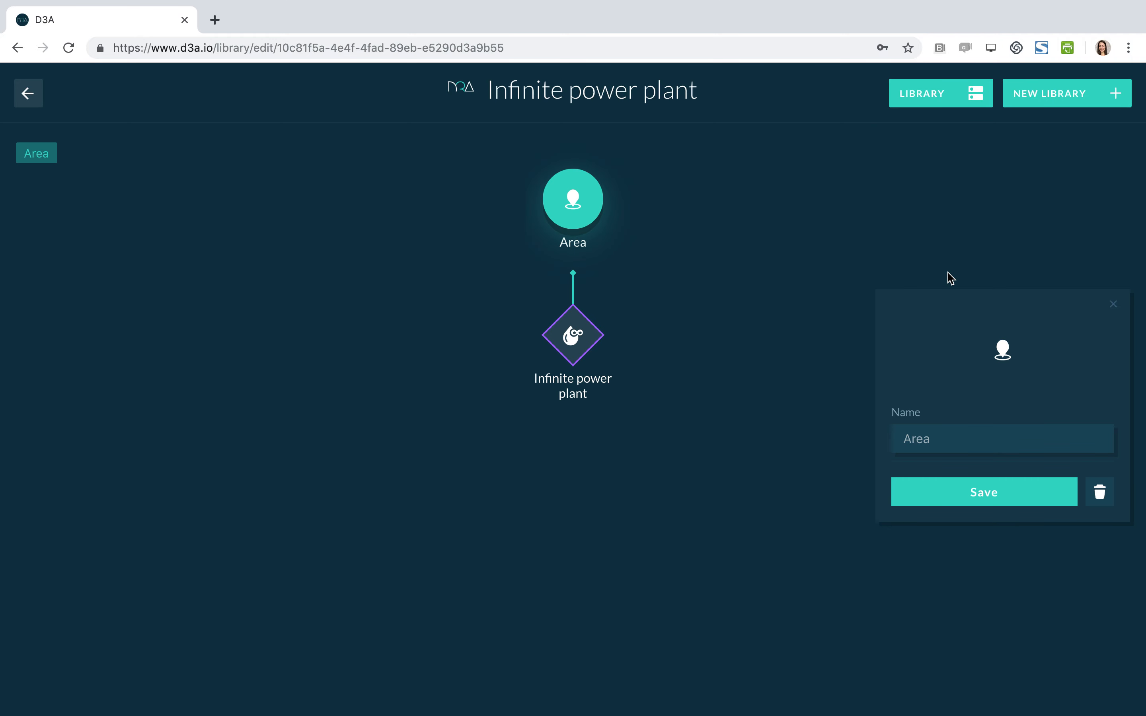
{"action": "left_click", "coordinate": [941, 493]}
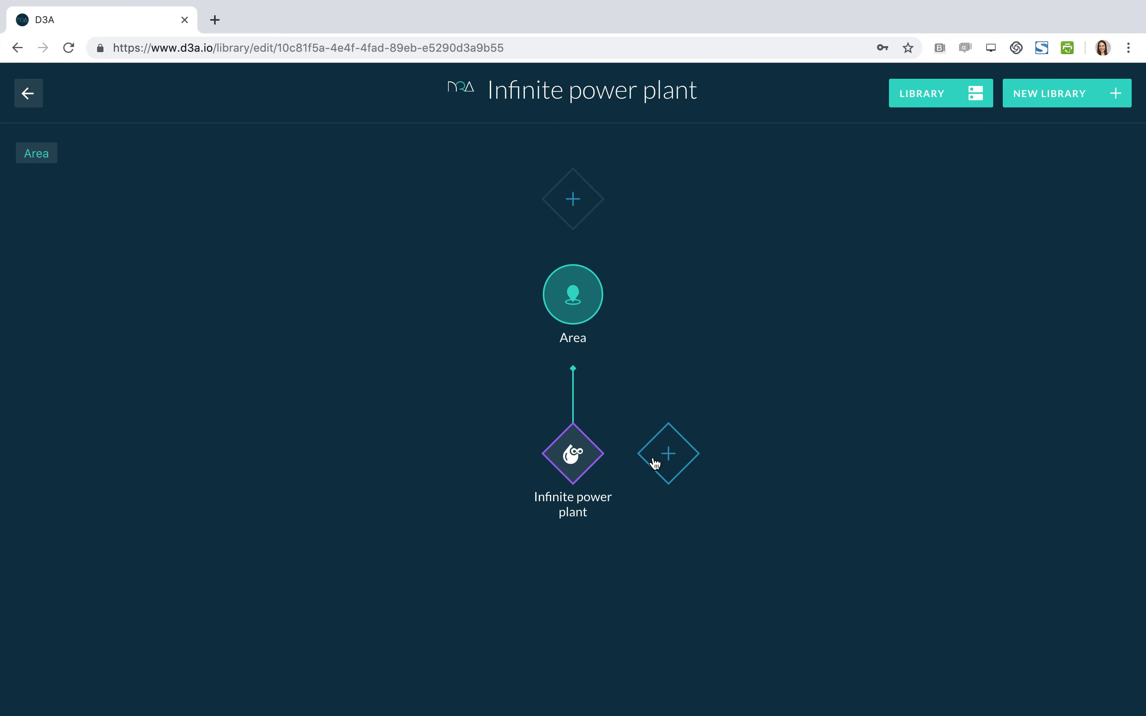
Return to the project overview and look through the project list down to Berlin Microgrid.
{"action": "left_click", "coordinate": [467, 91]}
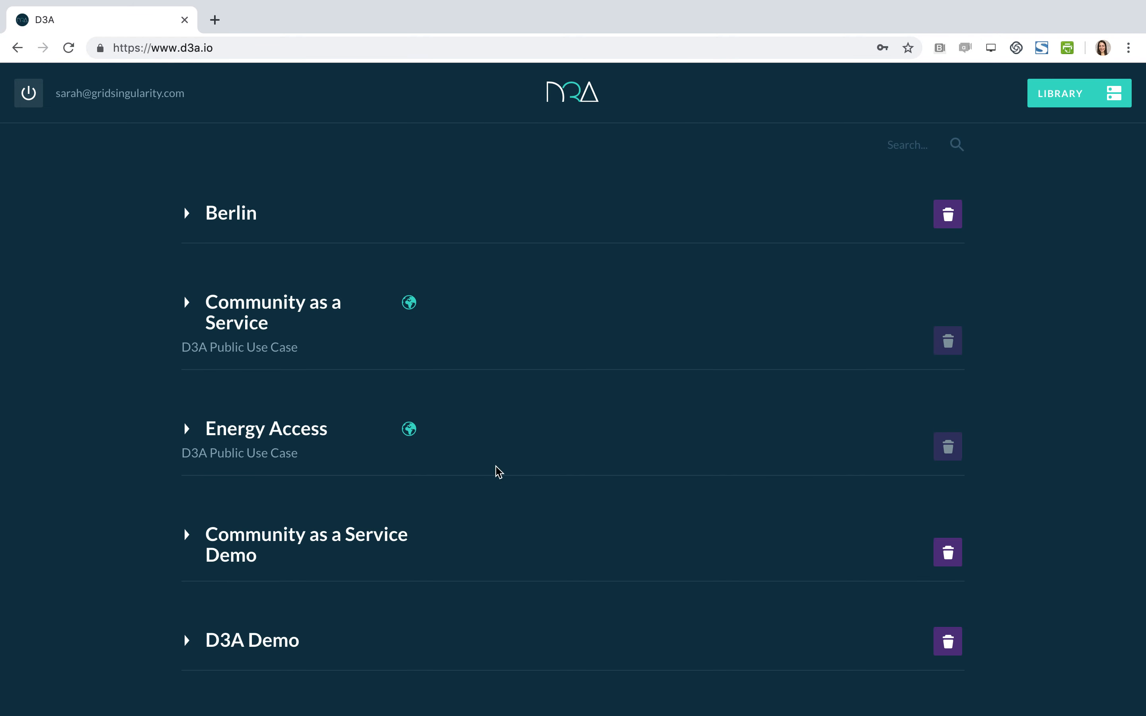
{"action": "scroll", "coordinate": [60, 540], "scroll_direction": "down", "scroll_amount": 10}
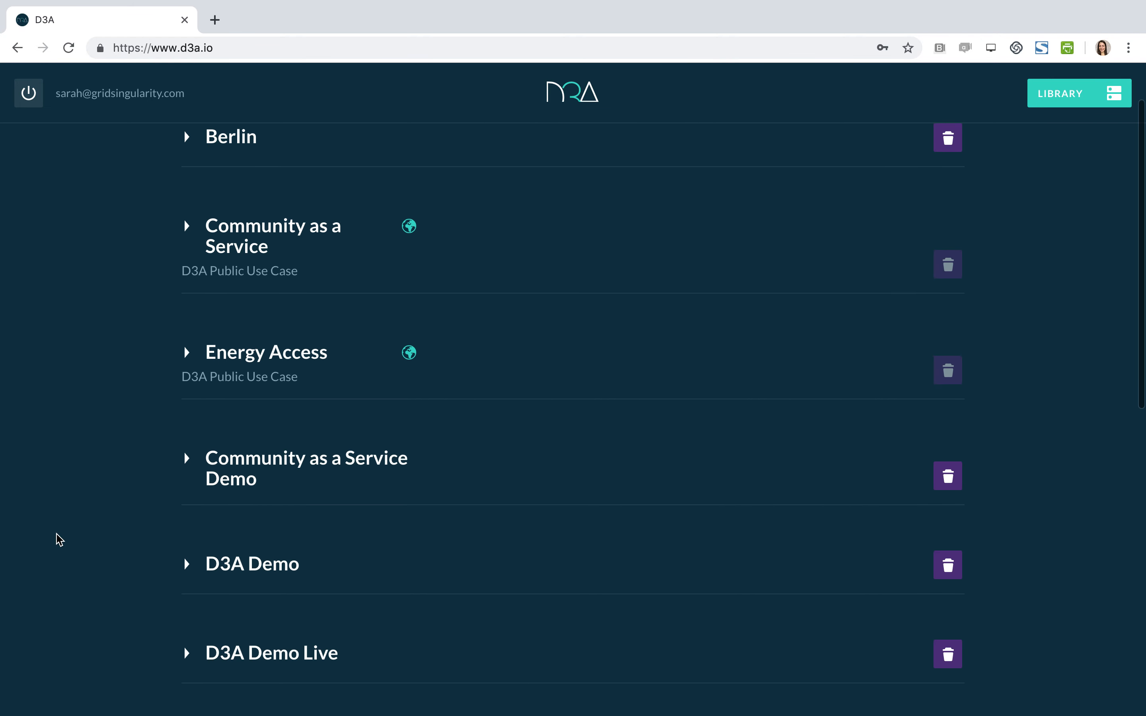
{"action": "scroll", "coordinate": [59, 540], "scroll_direction": "down", "scroll_amount": 5}
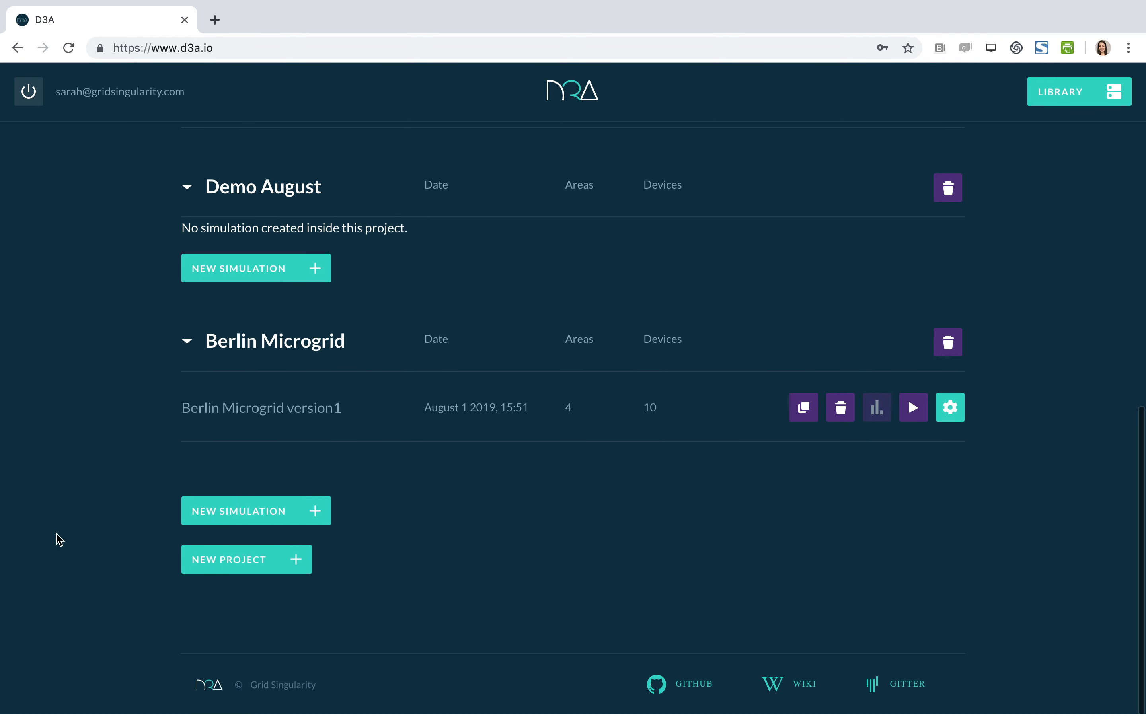
{"action": "scroll", "coordinate": [59, 540], "scroll_direction": "up", "scroll_amount": 15}
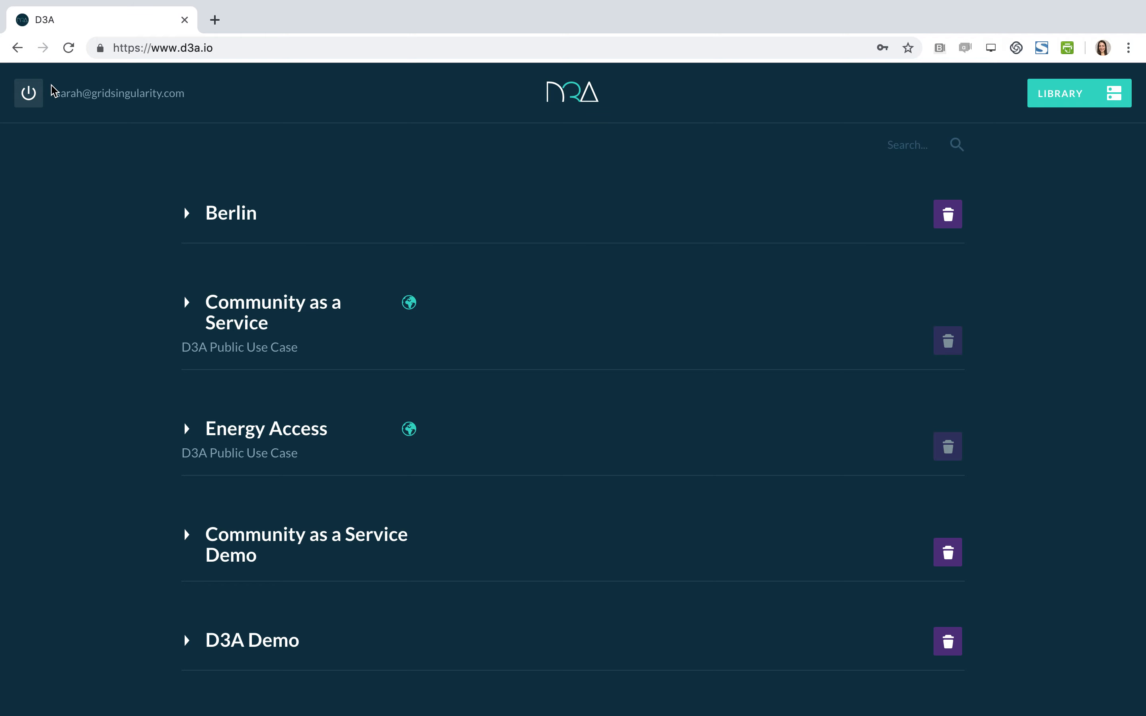
{"action": "left_click", "coordinate": [30, 93]}
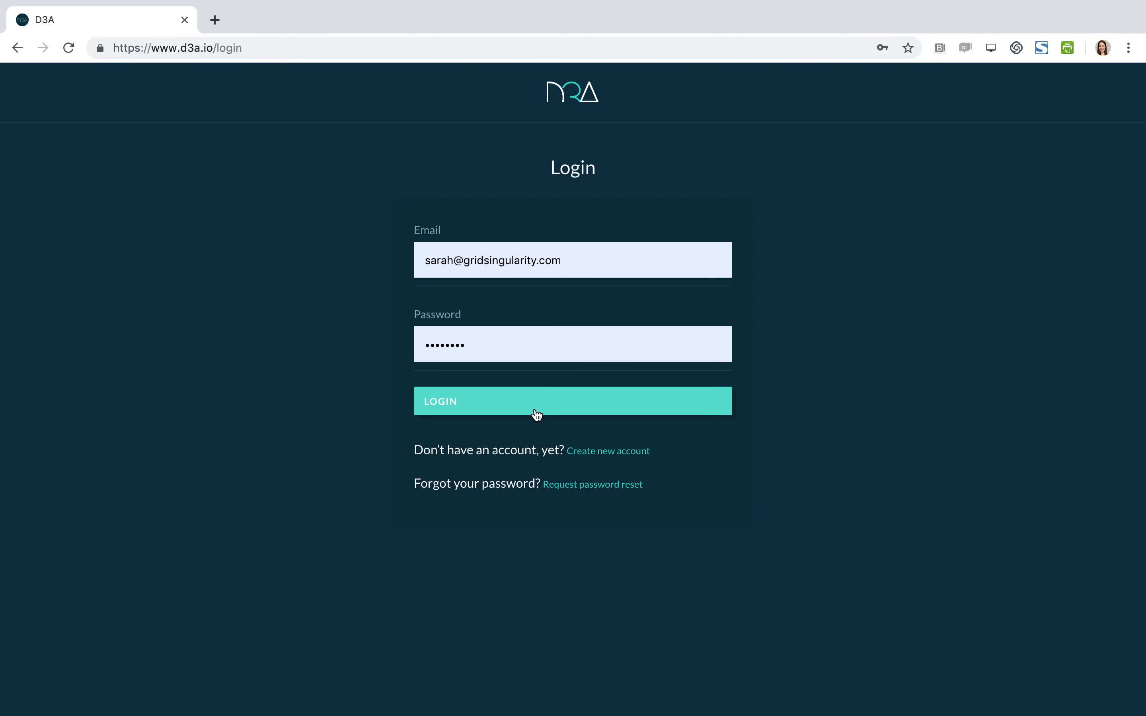
{"action": "left_click", "coordinate": [265, 49]}
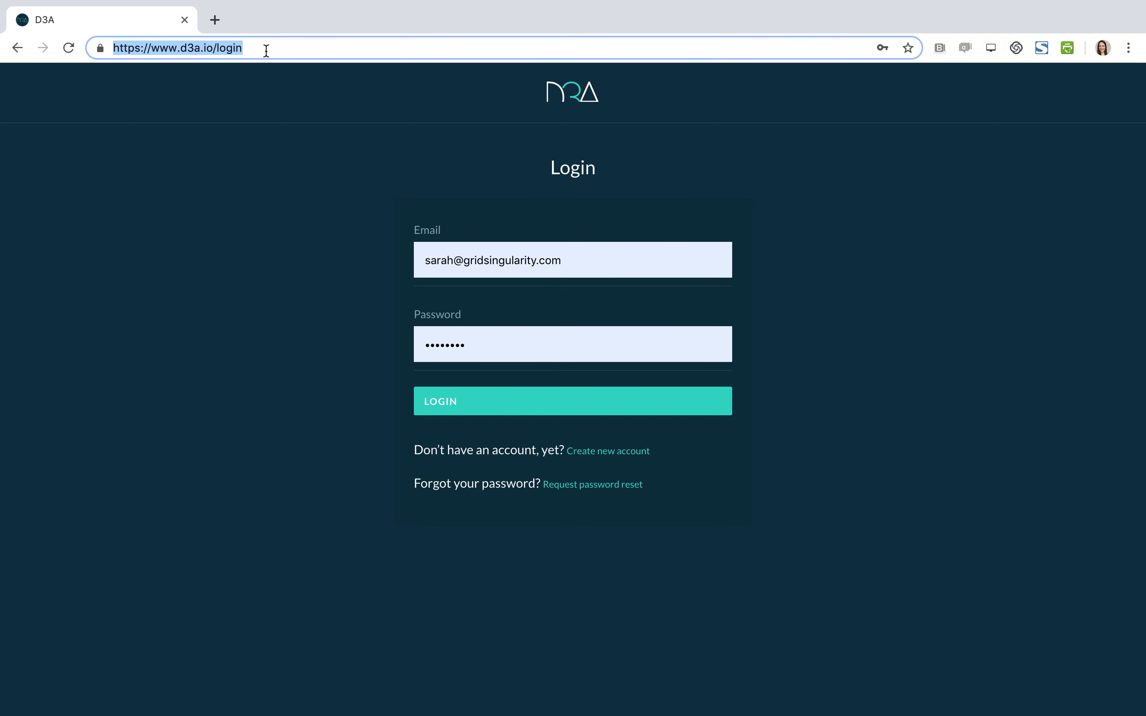
{"action": "left_click", "coordinate": [266, 49]}
{"action": "key", "text": "BackSpace"}
{"action": "key", "text": "BackSpace"}
{"action": "key", "text": "BackSpace"}
{"action": "key", "text": "BackSpace"}
{"action": "key", "text": "BackSpace"}
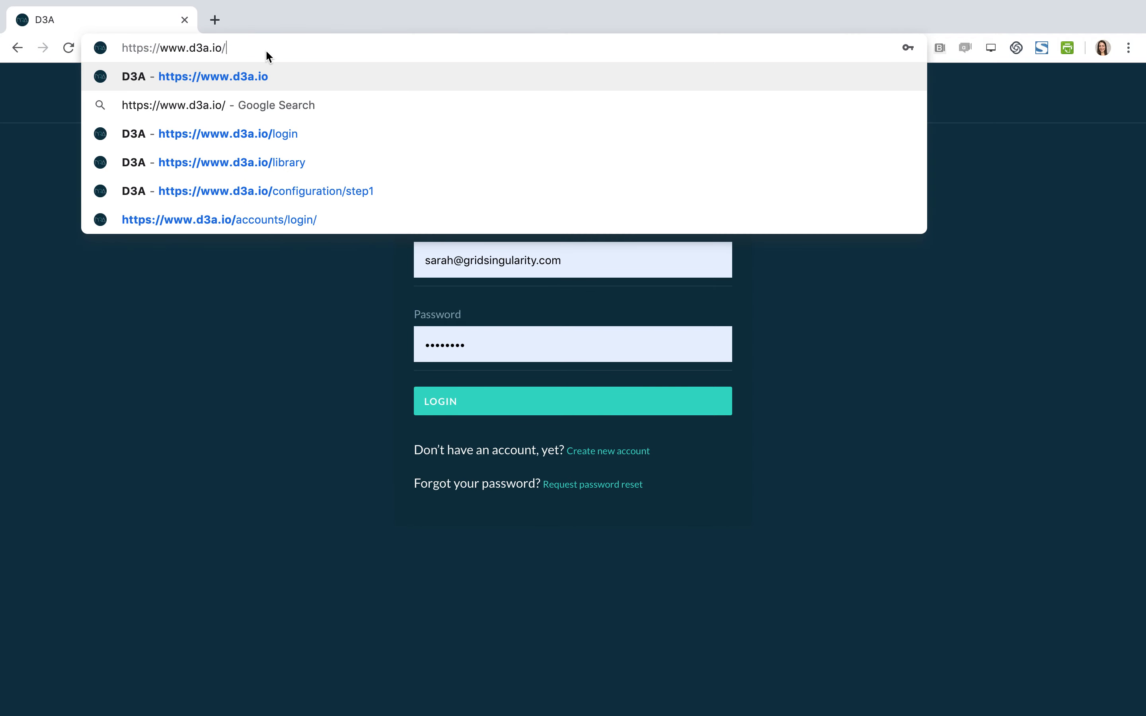
{"action": "key", "text": "Return"}
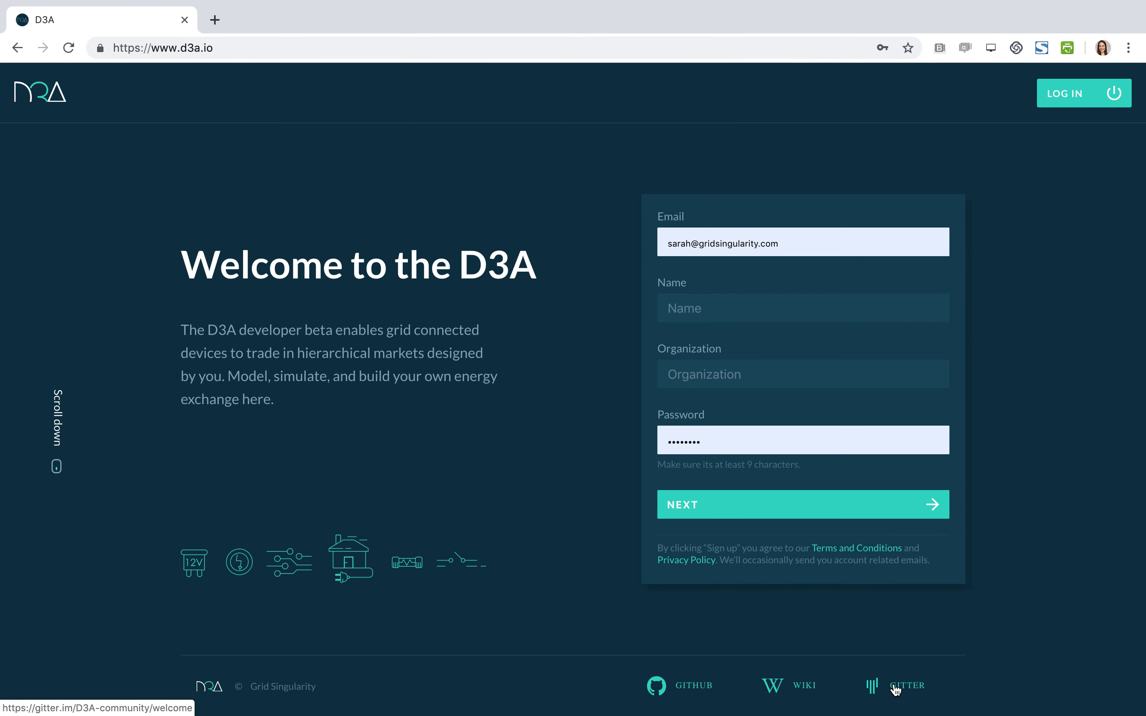